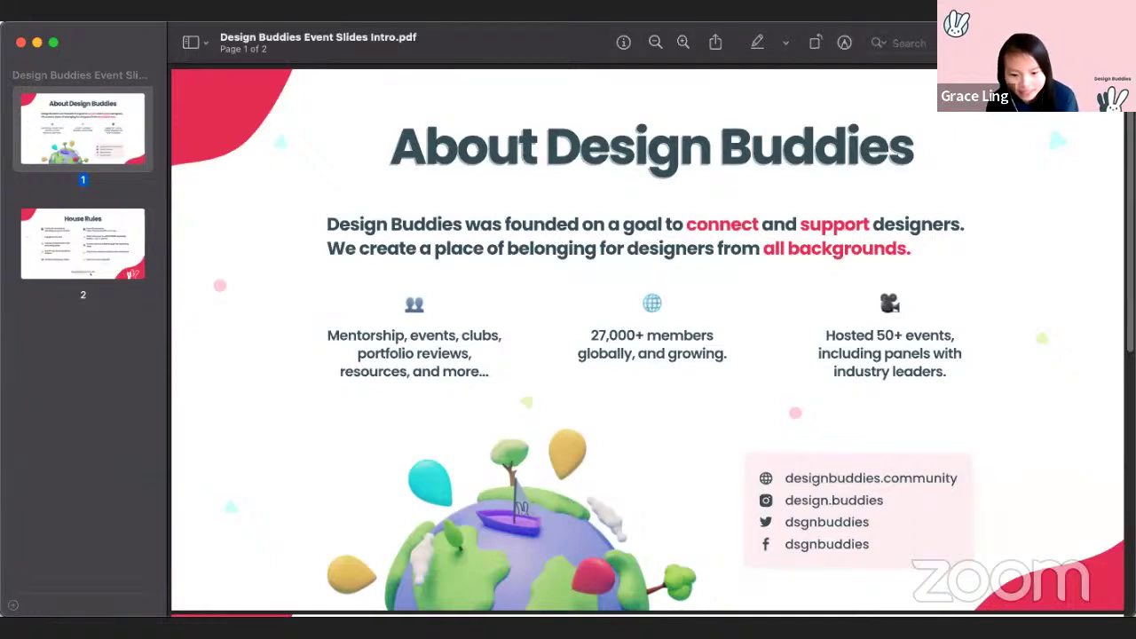
# - Scroll the event PDF in Preview down to the House Rules slide on page 2
pyautogui.scroll(-10, 613, 378)
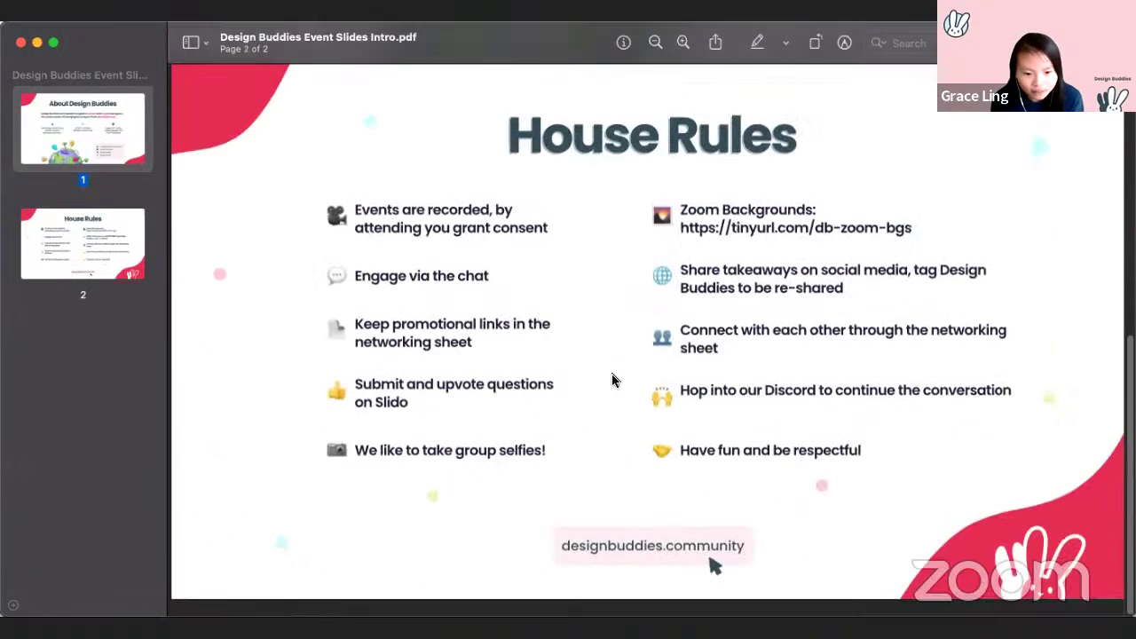
pyautogui.scroll(10, 547, 165)
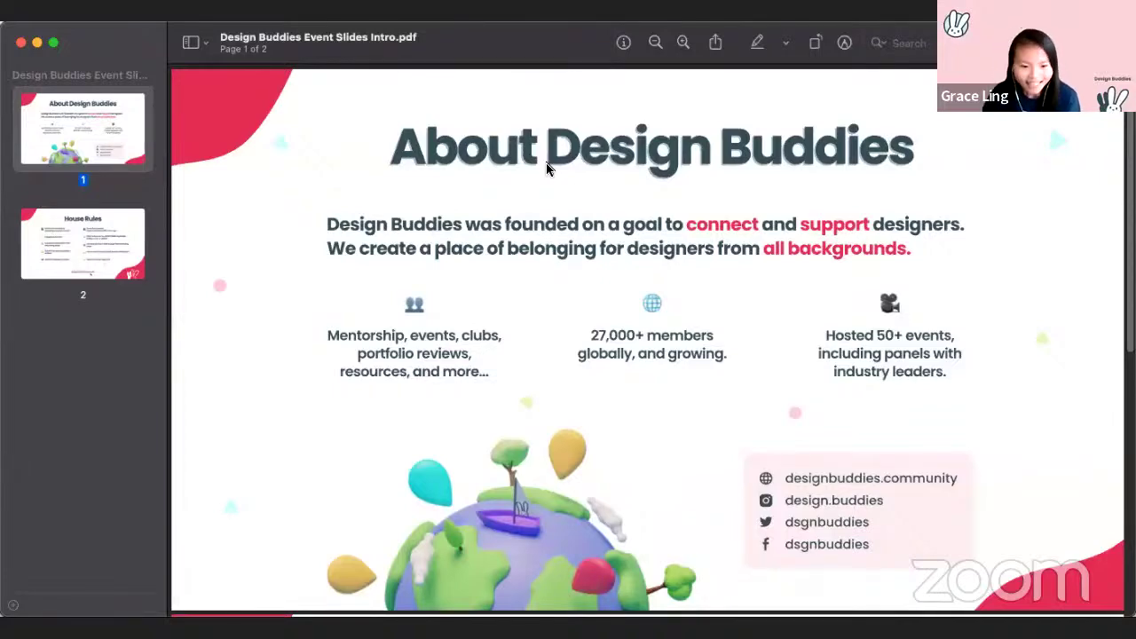
pyautogui.scroll(-10, 546, 168)
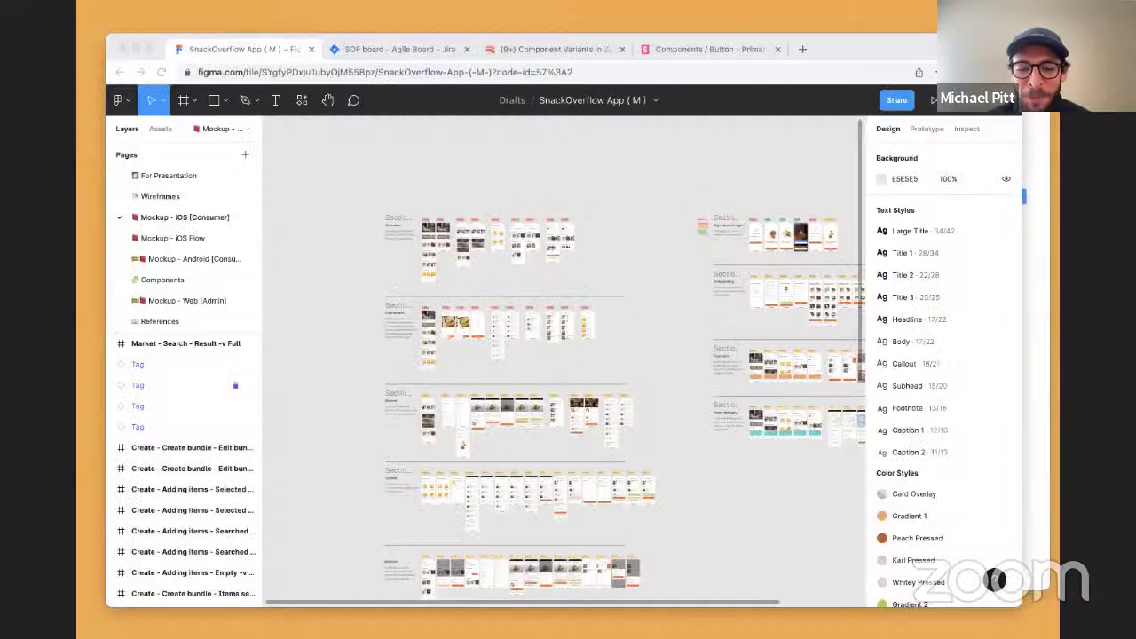
# - Open Market - Search in the iOS App, Search project and select its search bar layer
pyautogui.click(570, 607)
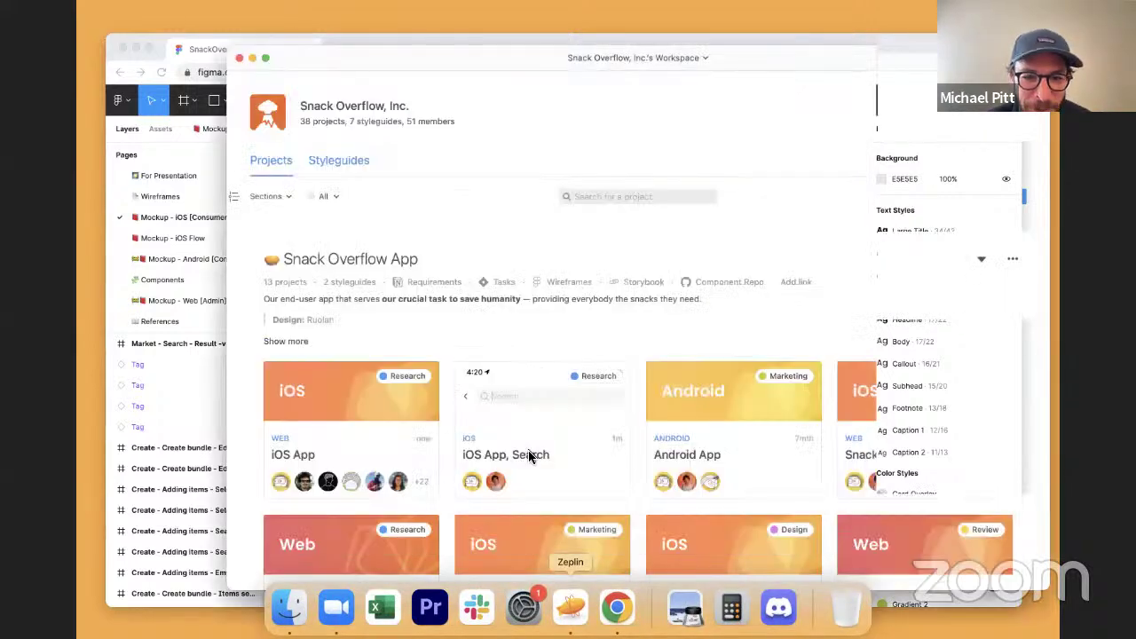
pyautogui.click(531, 408)
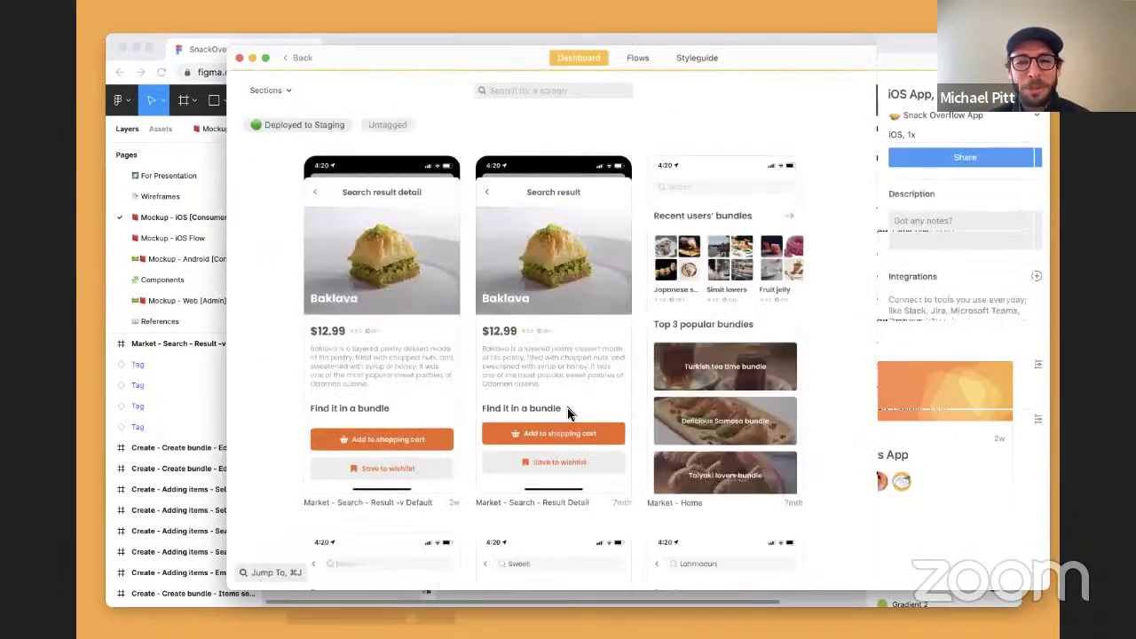
pyautogui.scroll(-5, 568, 413)
pyautogui.scroll(-3, 568, 390)
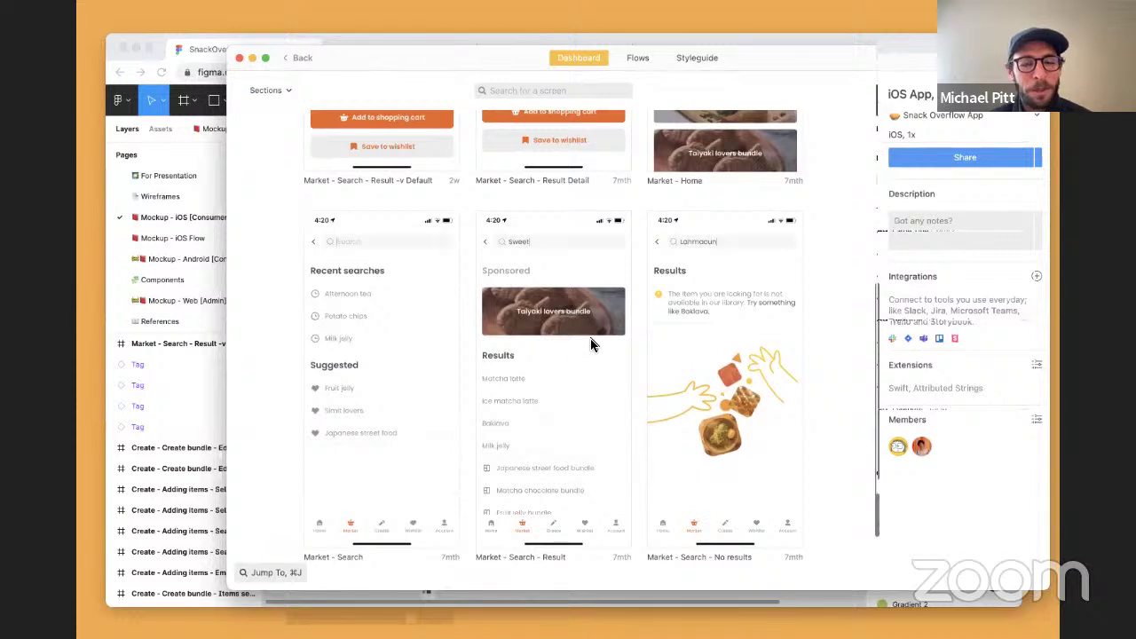
pyautogui.click(377, 231)
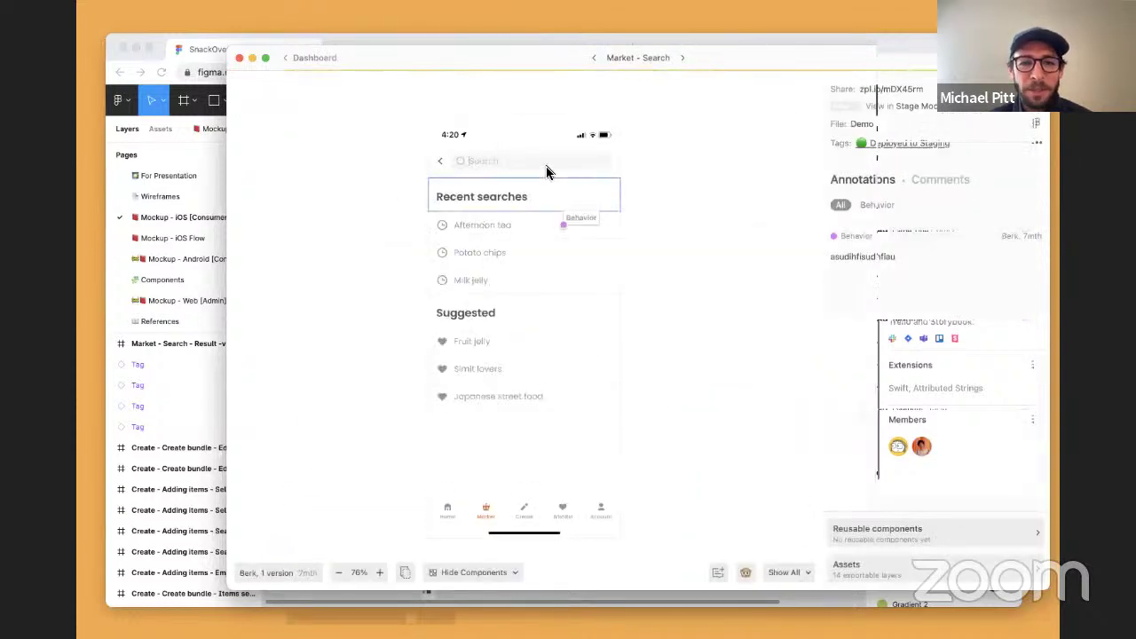
pyautogui.click(545, 166)
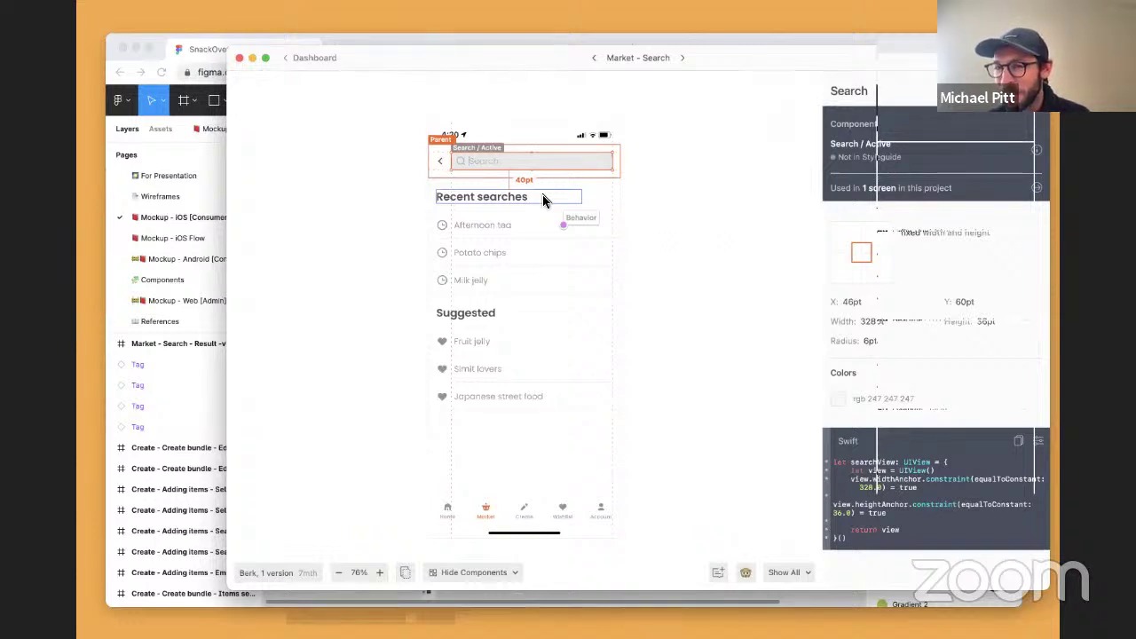
# - Check the search icon's assets, then the Japanese street food cell's 390 × 56 pt specs
pyautogui.click(462, 160)
pyautogui.scroll(-2, 852, 439)
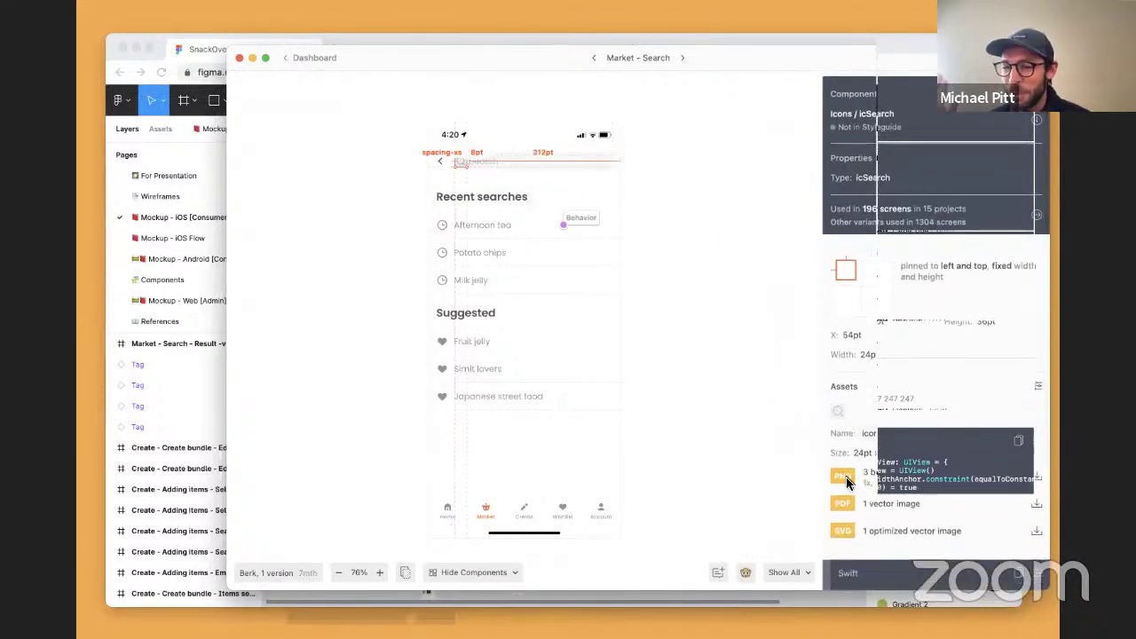
pyautogui.click(612, 411)
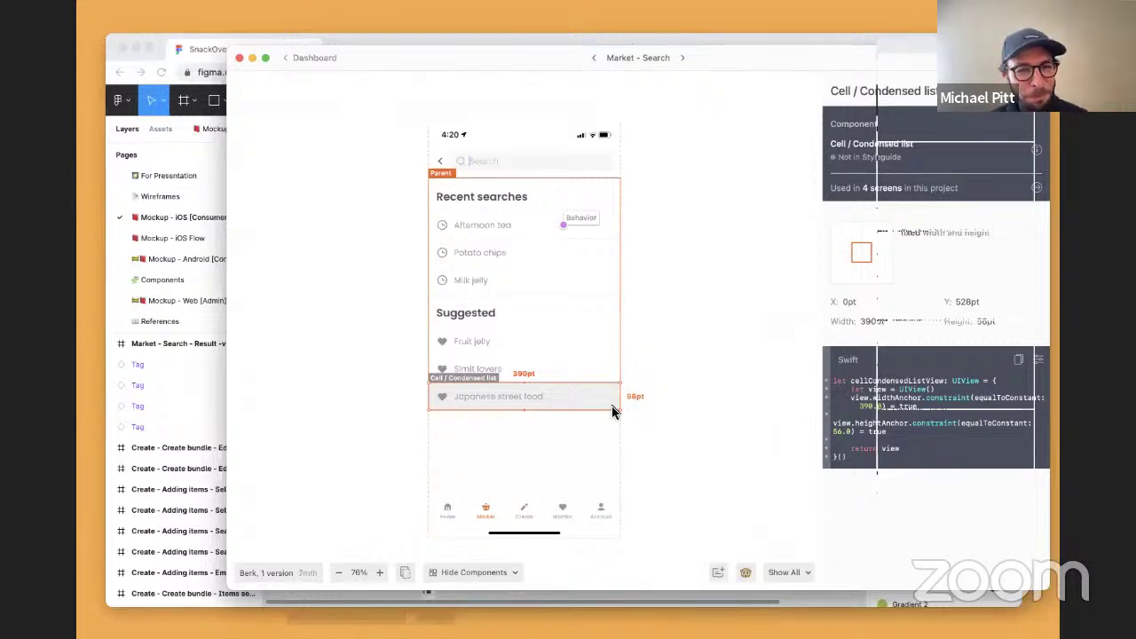
# - Recheck the search icon and street food cell, then deselect to reveal the Behavior annotation
pyautogui.click(462, 163)
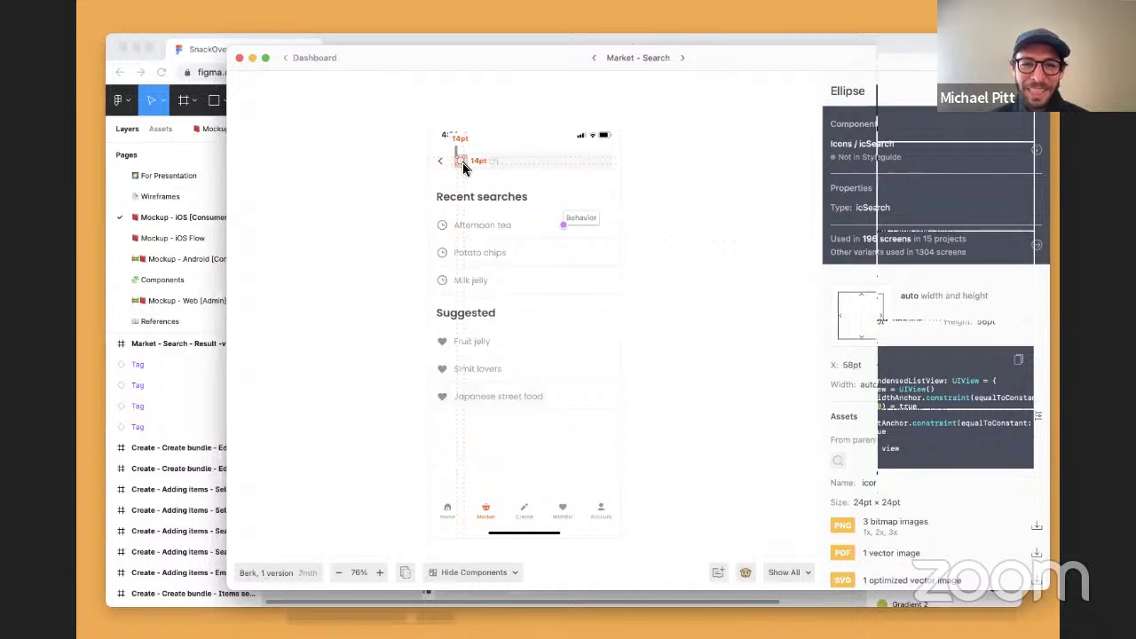
pyautogui.click(555, 394)
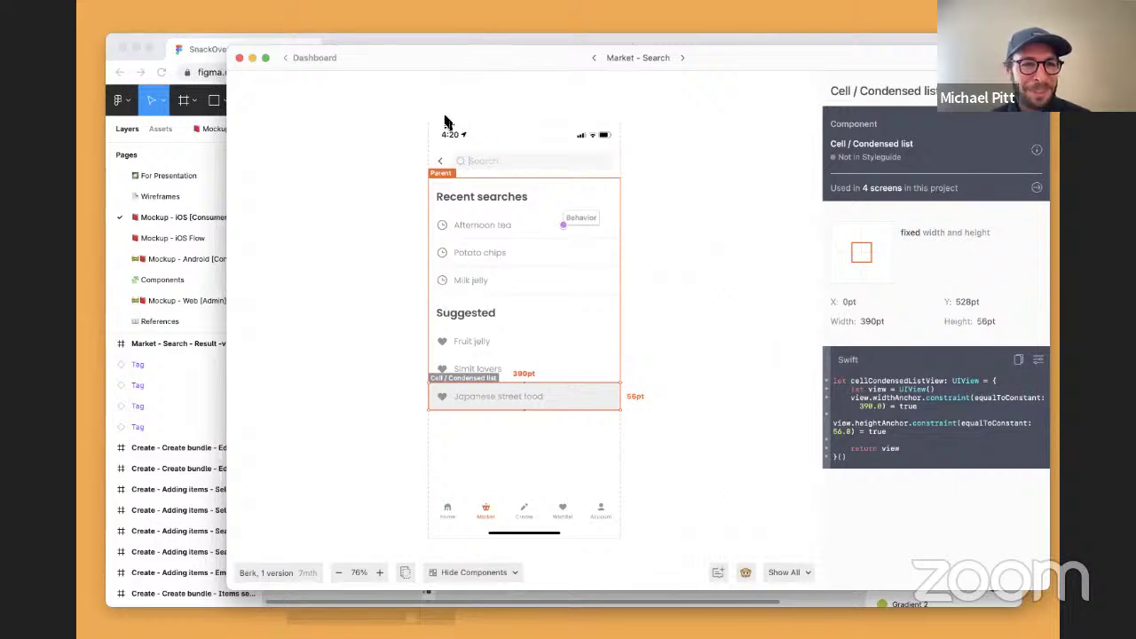
pyautogui.click(388, 122)
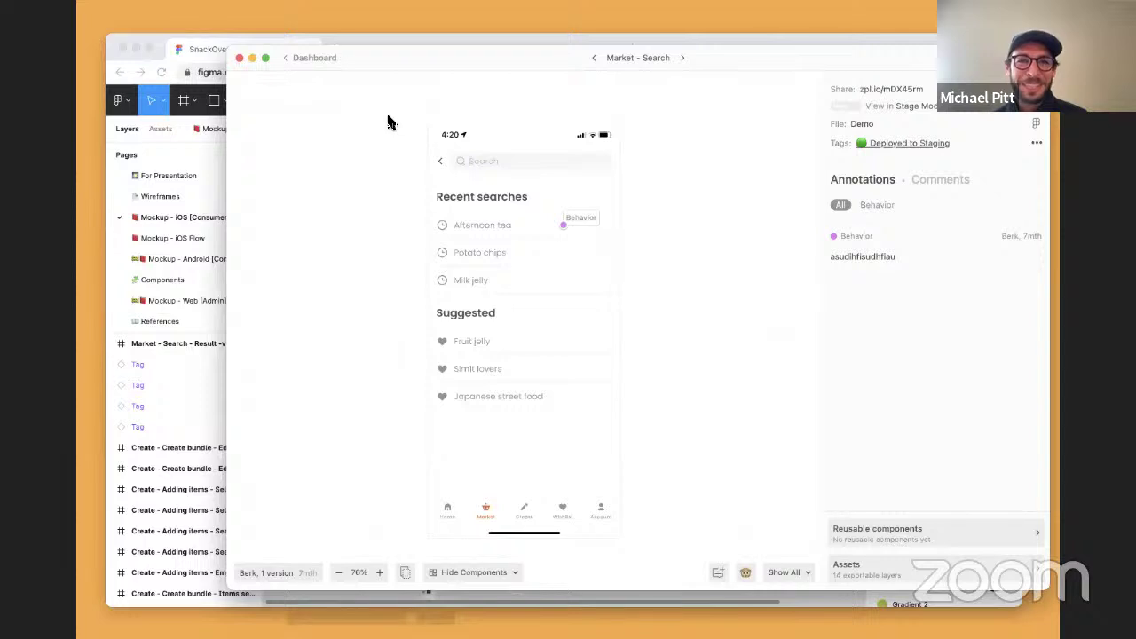
# - Switch from Zeplin to the Figma SnackOverflow App (M) file in the browser
pyautogui.click(203, 157)
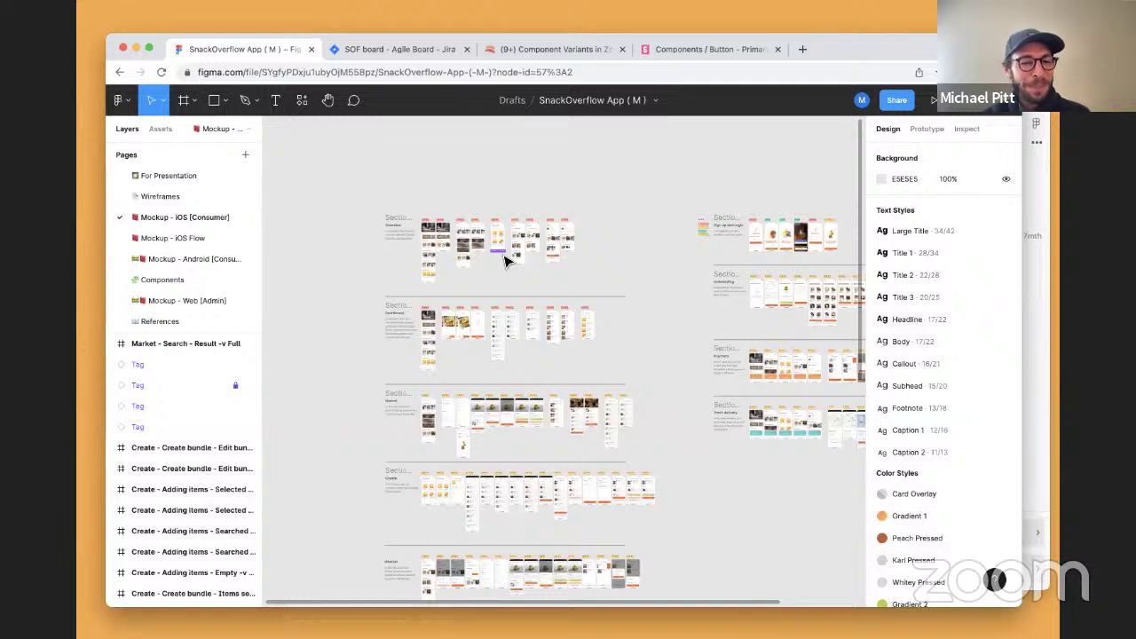
# - Zoom and pan the Figma canvas to bring the Overview and Dashboard mockup rows up close
pyautogui.scroll(-3, 588, 279)
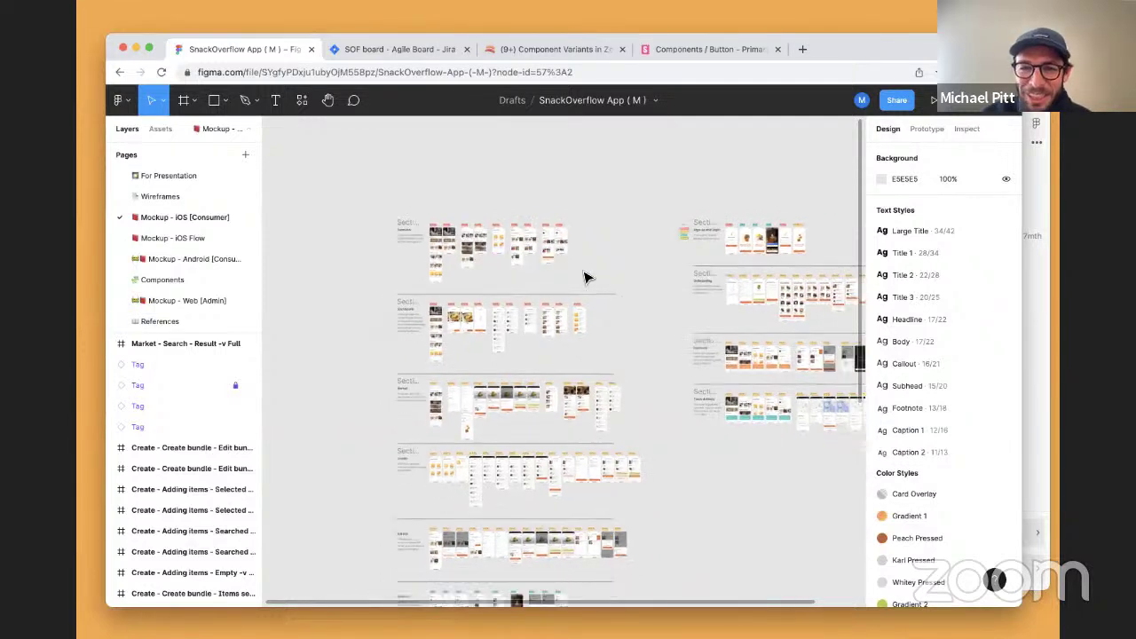
pyautogui.scroll(-3, 601, 284)
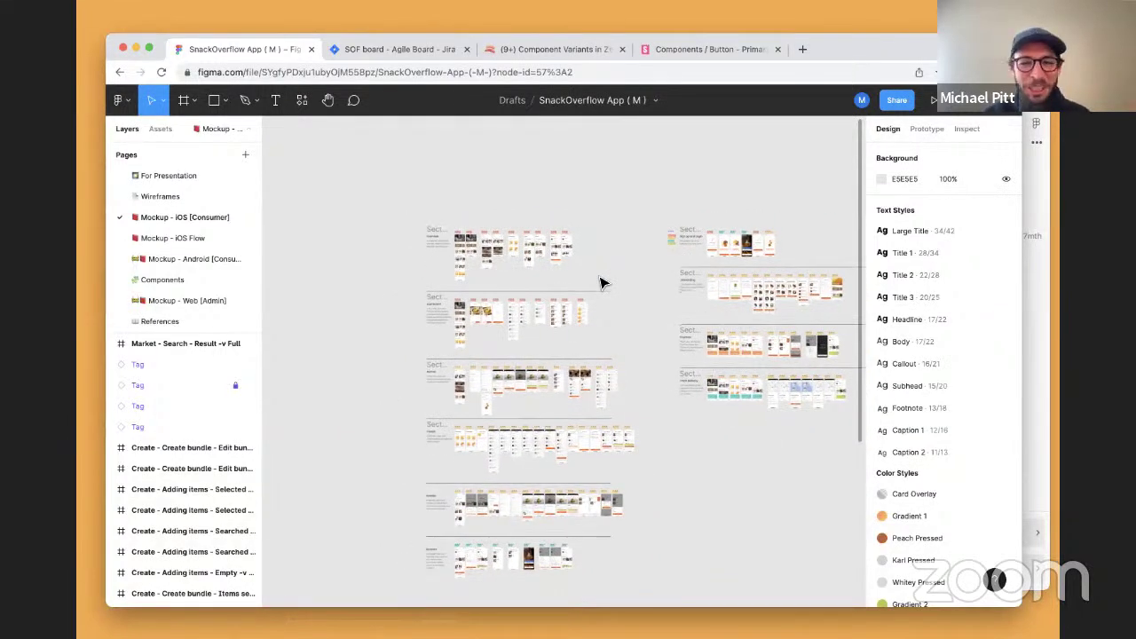
pyautogui.hscroll(3, 601, 284)
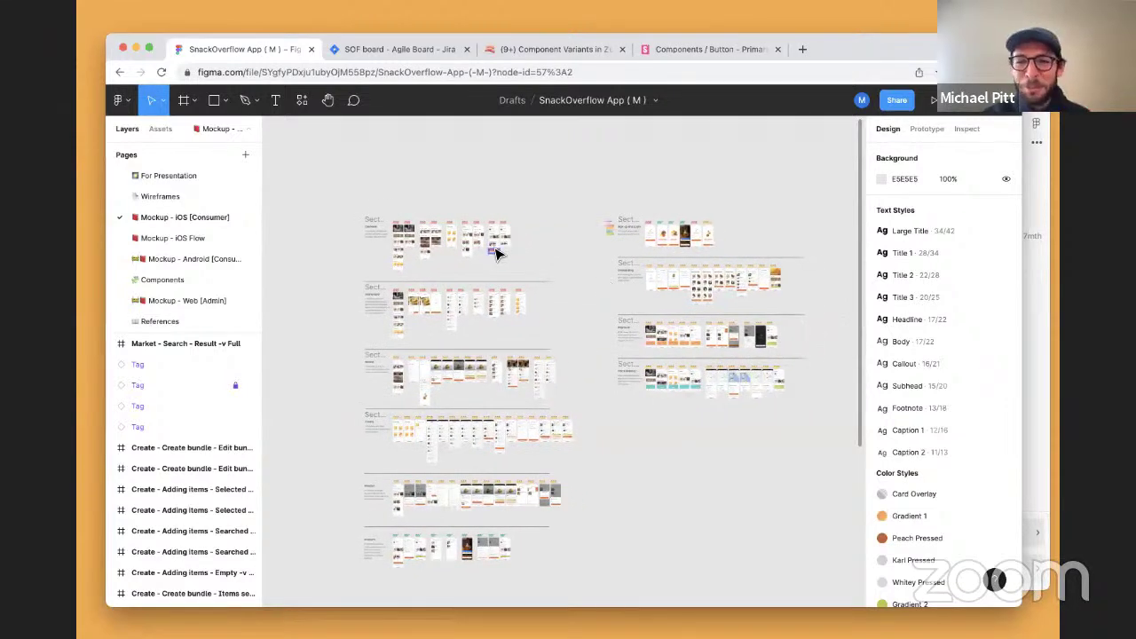
pyautogui.scroll(2, 397, 195)
pyautogui.scroll(2, 426, 284)
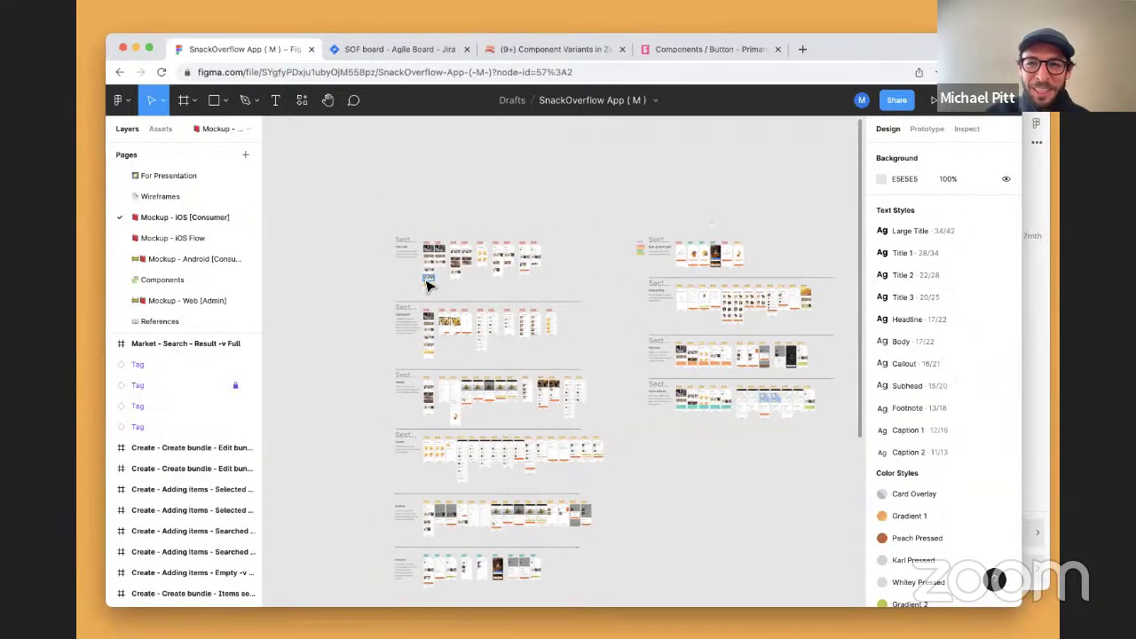
pyautogui.scroll(2, 426, 282)
pyautogui.scroll(5, 426, 282)
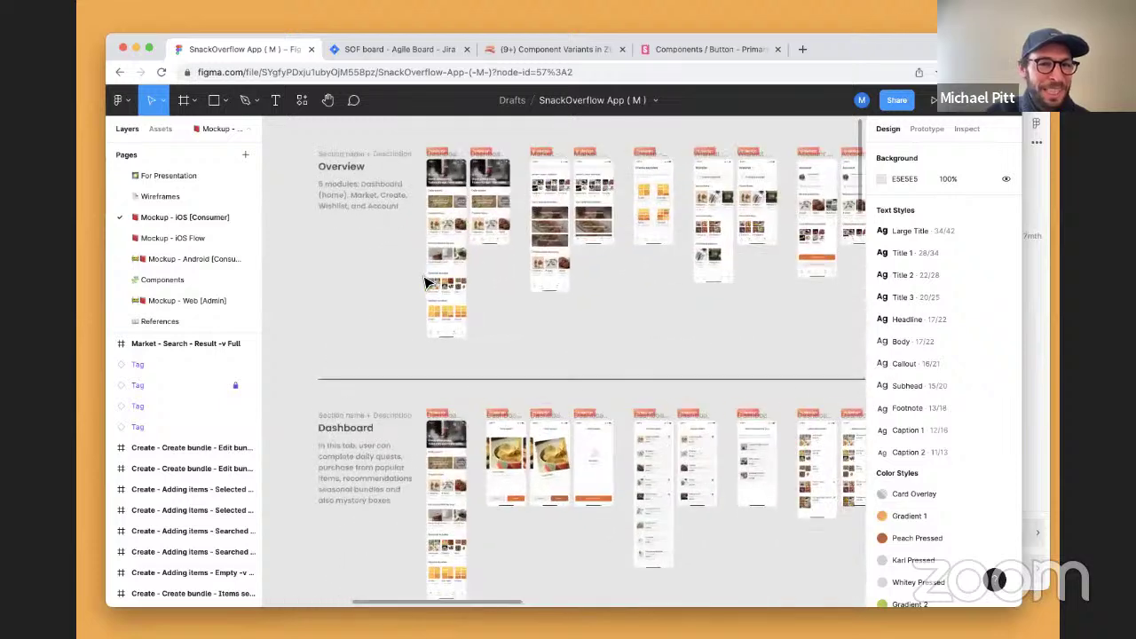
pyautogui.scroll(-2, 473, 343)
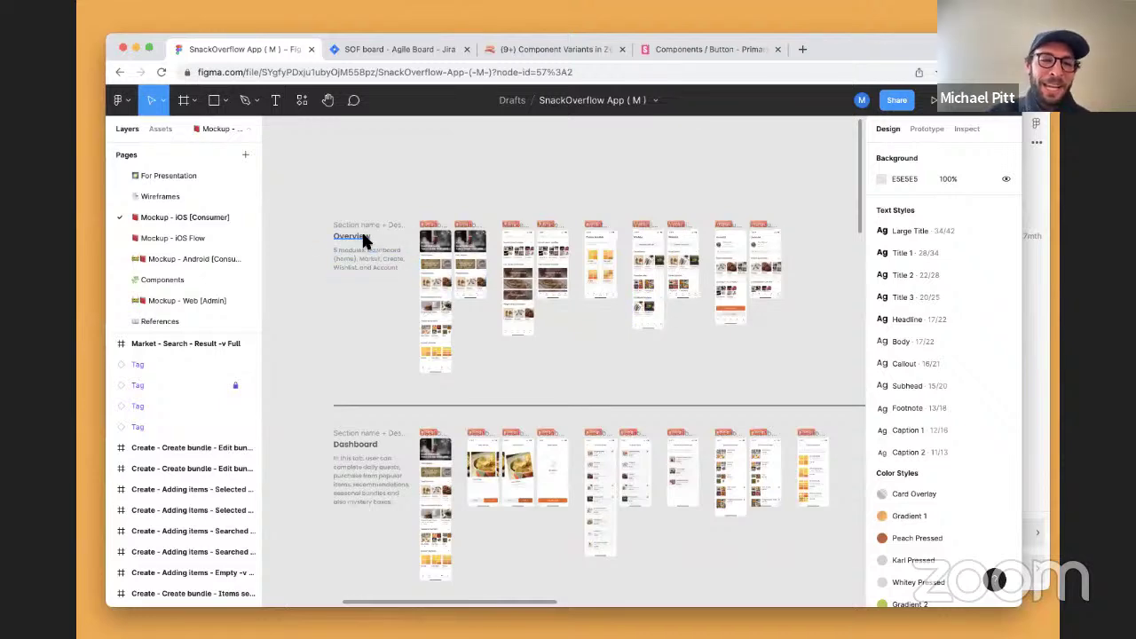
pyautogui.scroll(3, 361, 229)
pyautogui.scroll(3, 363, 237)
pyautogui.hscroll(-1, 347, 242)
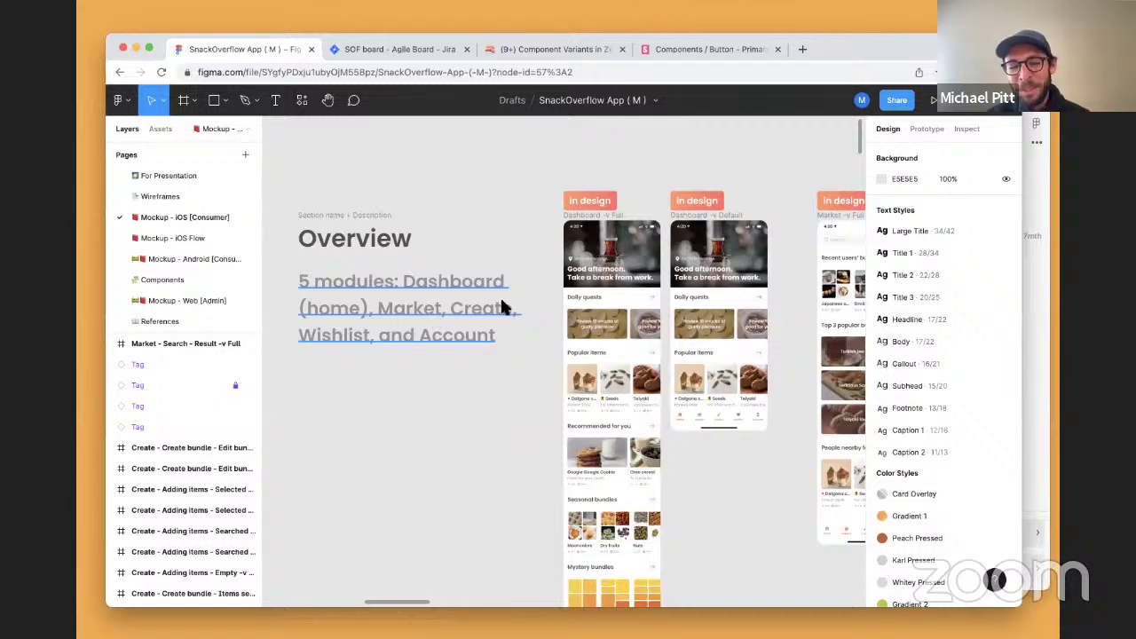
pyautogui.scroll(-3, 502, 305)
pyautogui.scroll(-2, 499, 304)
pyautogui.scroll(-2, 654, 413)
pyautogui.hscroll(3, 654, 412)
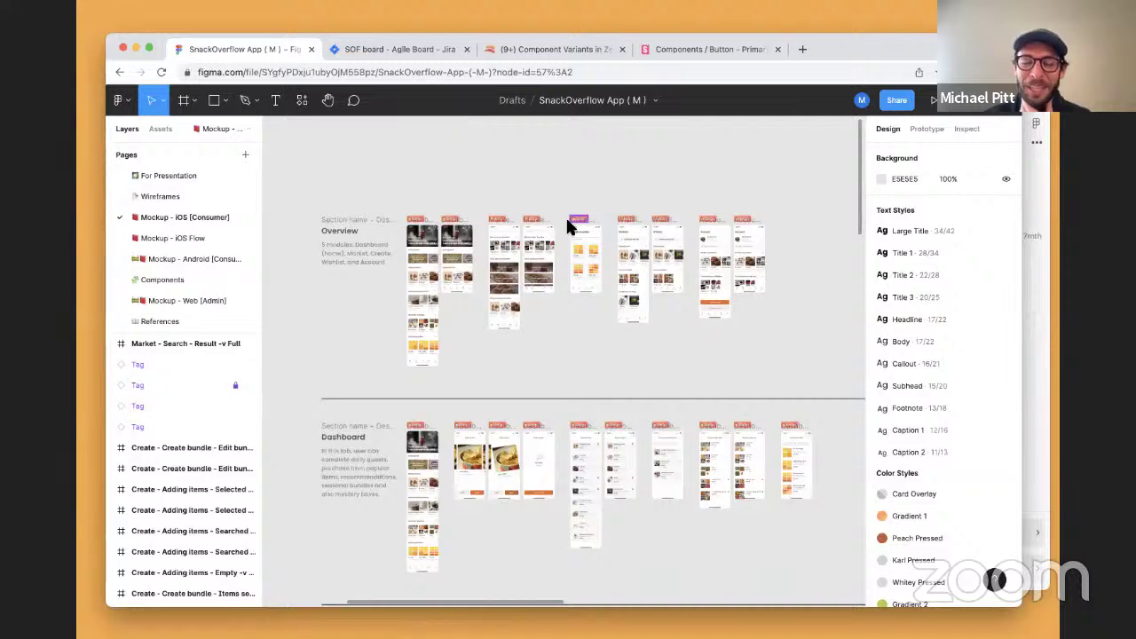
# - Pan around the Figma mockups, then switch to the 'Component Variants in Zeplin' Notion page
pyautogui.scroll(-3, 661, 280)
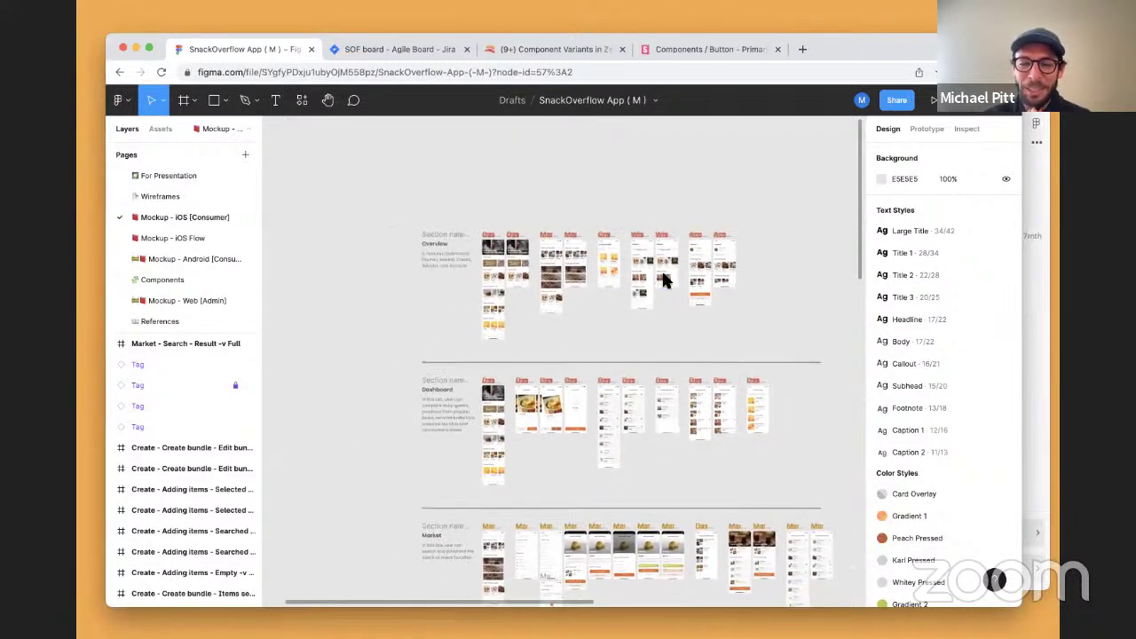
pyautogui.scroll(-5, 663, 279)
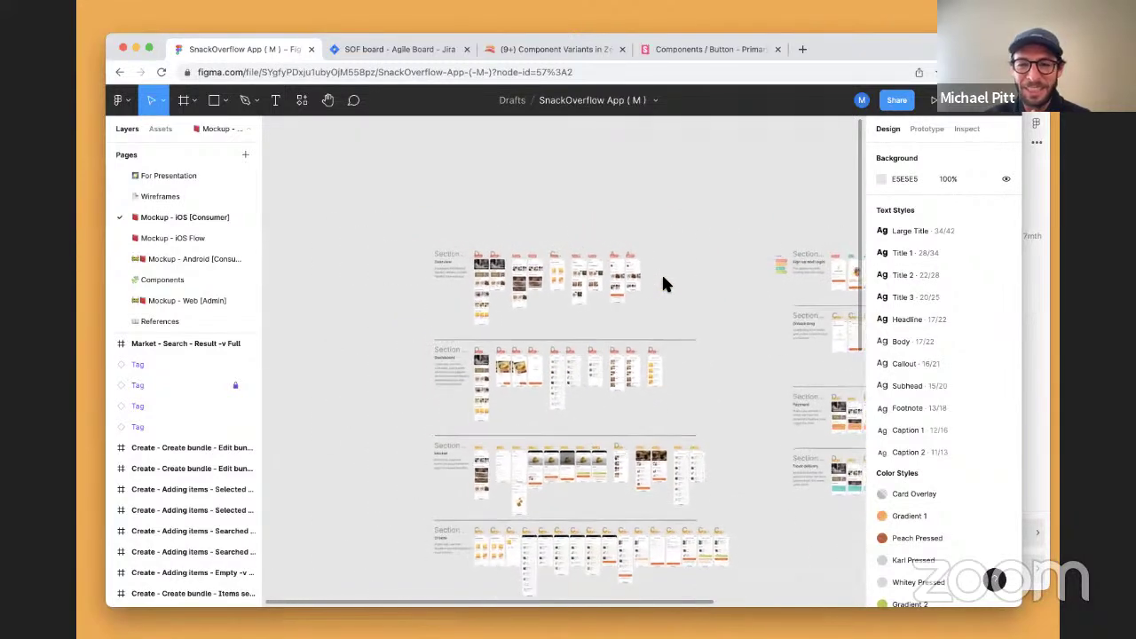
pyautogui.scroll(-2, 661, 277)
pyautogui.hscroll(3, 662, 277)
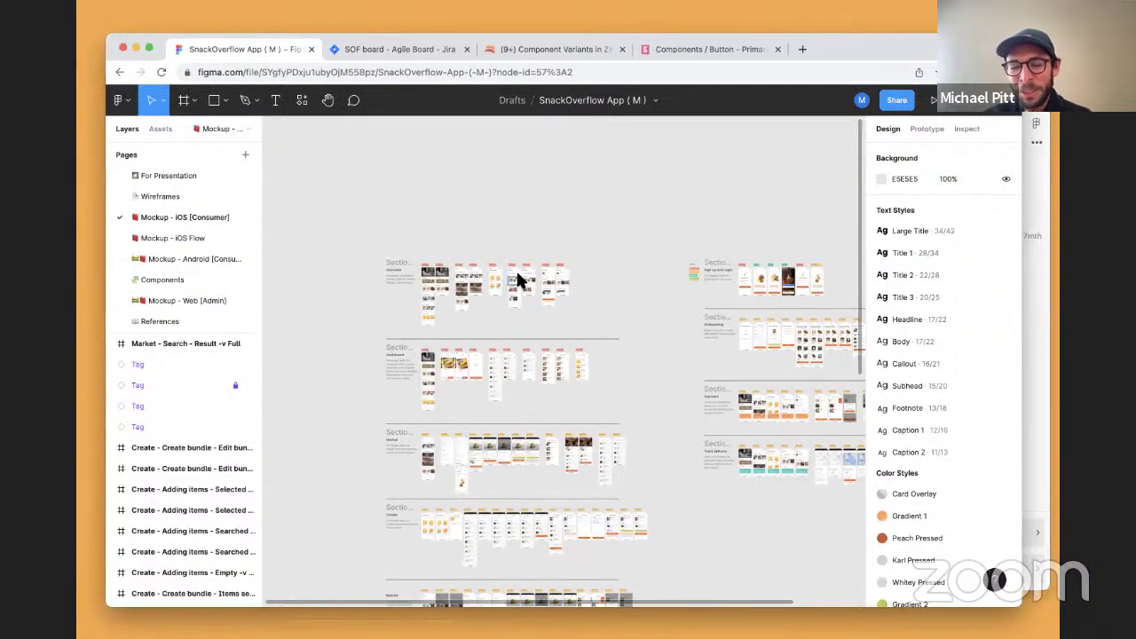
pyautogui.scroll(4, 467, 296)
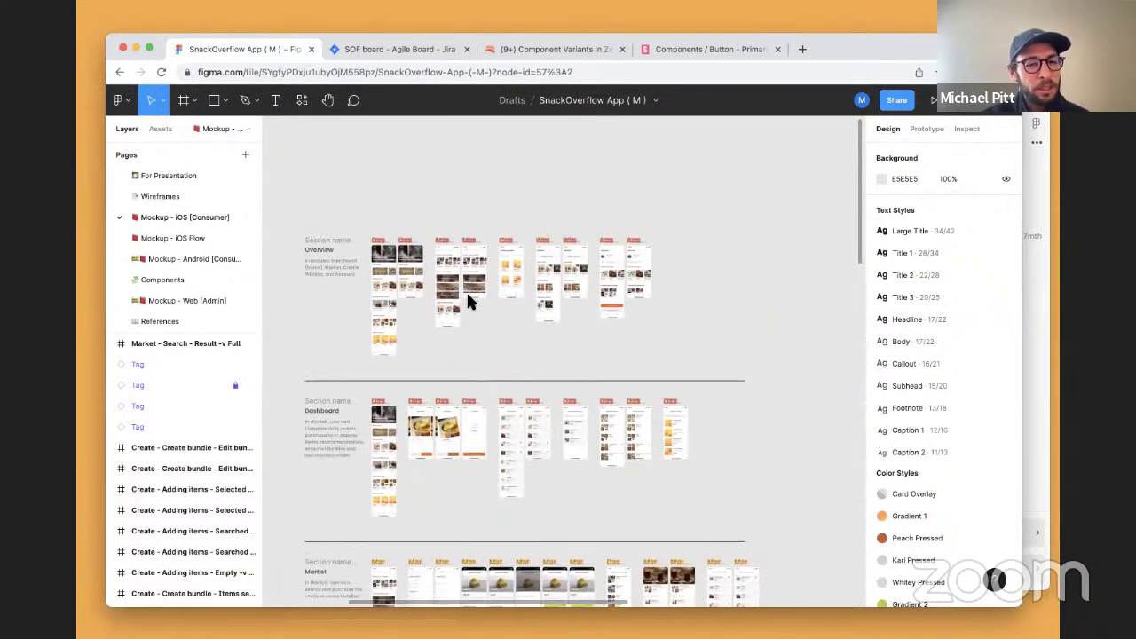
pyautogui.hscroll(-2, 468, 302)
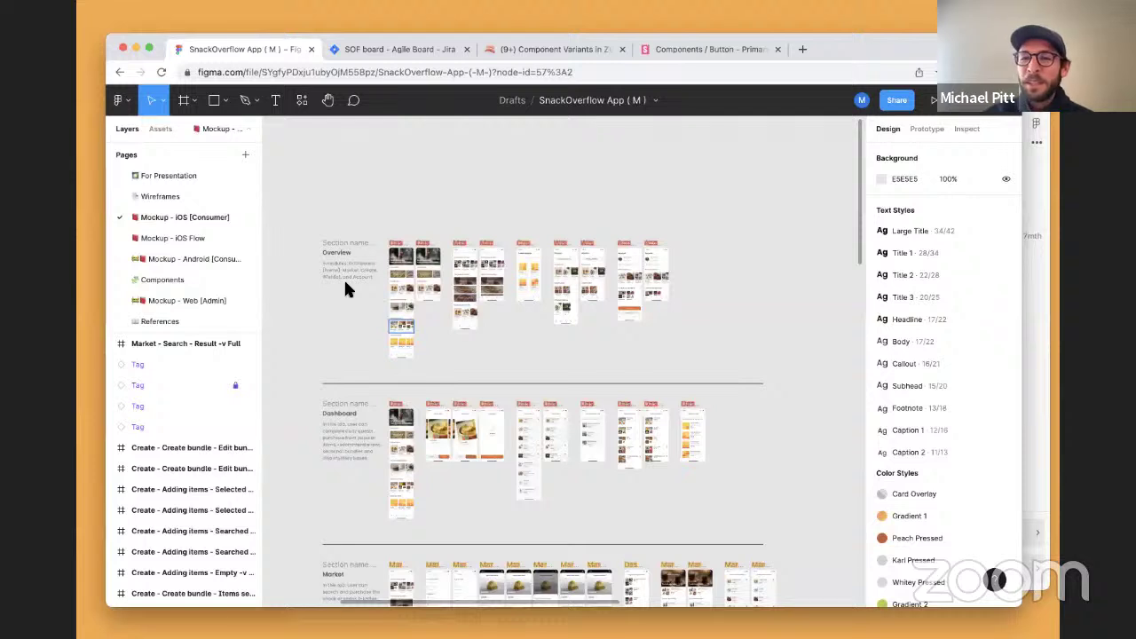
pyautogui.click(562, 51)
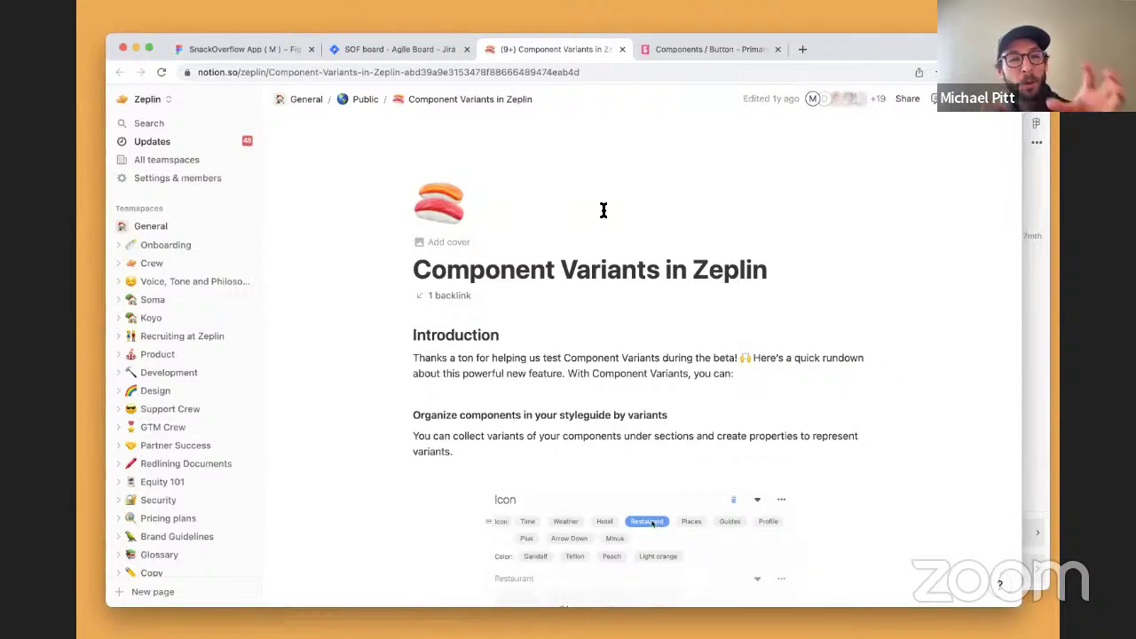
# - Skim the Notion page, then switch to the SOF Kanban board in Jira
pyautogui.scroll(-2, 667, 264)
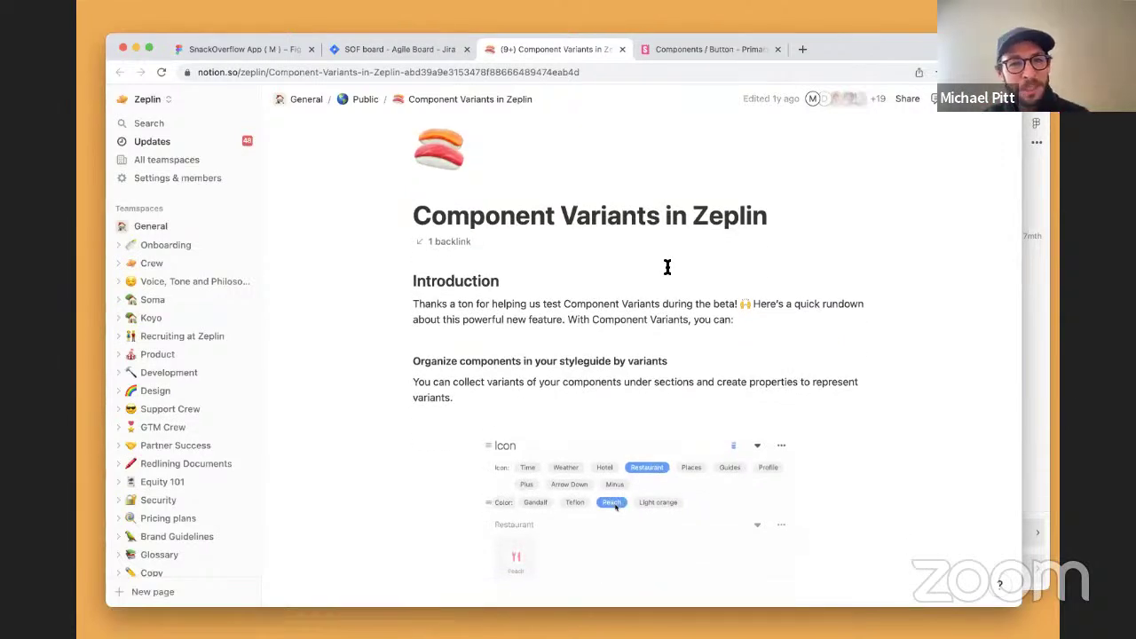
pyautogui.scroll(-1, 667, 266)
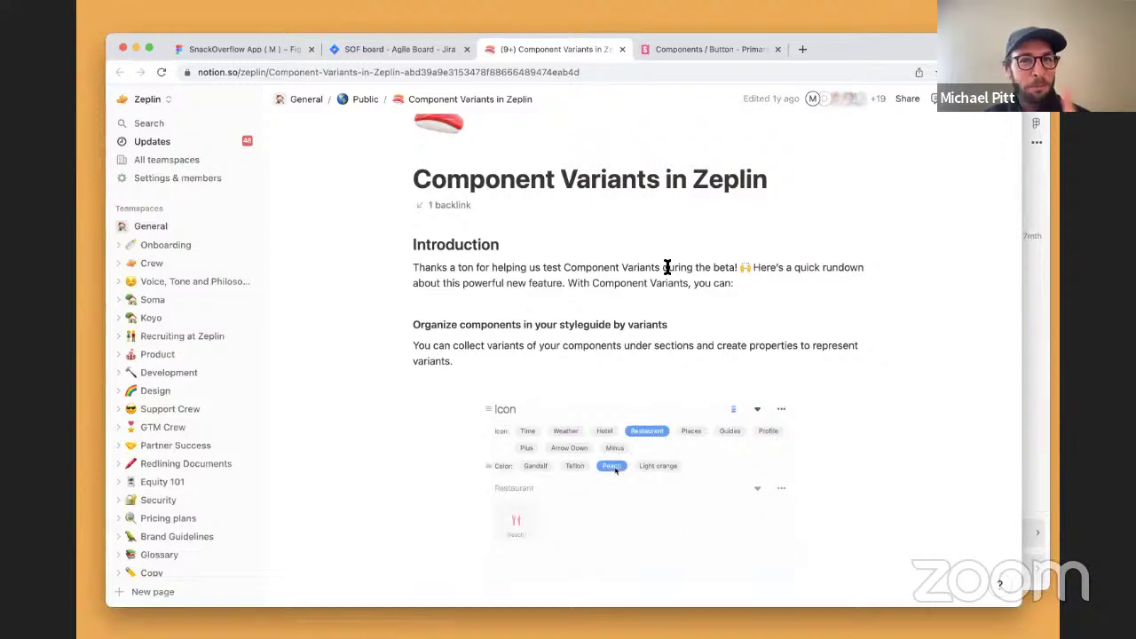
pyautogui.scroll(-2, 667, 266)
pyautogui.scroll(4, 666, 266)
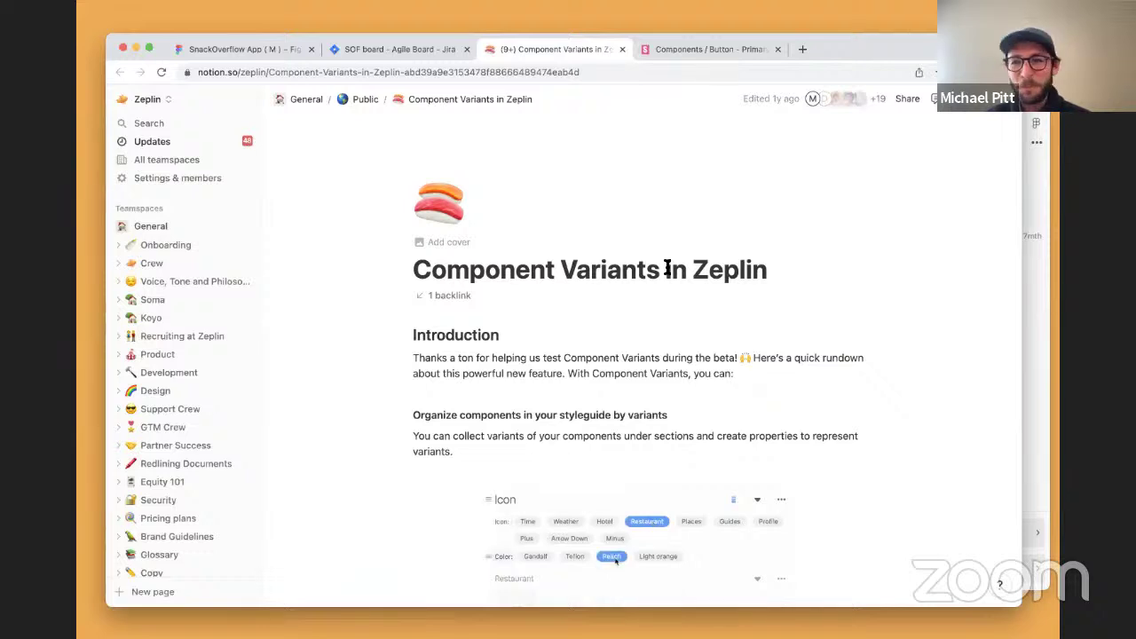
pyautogui.click(429, 49)
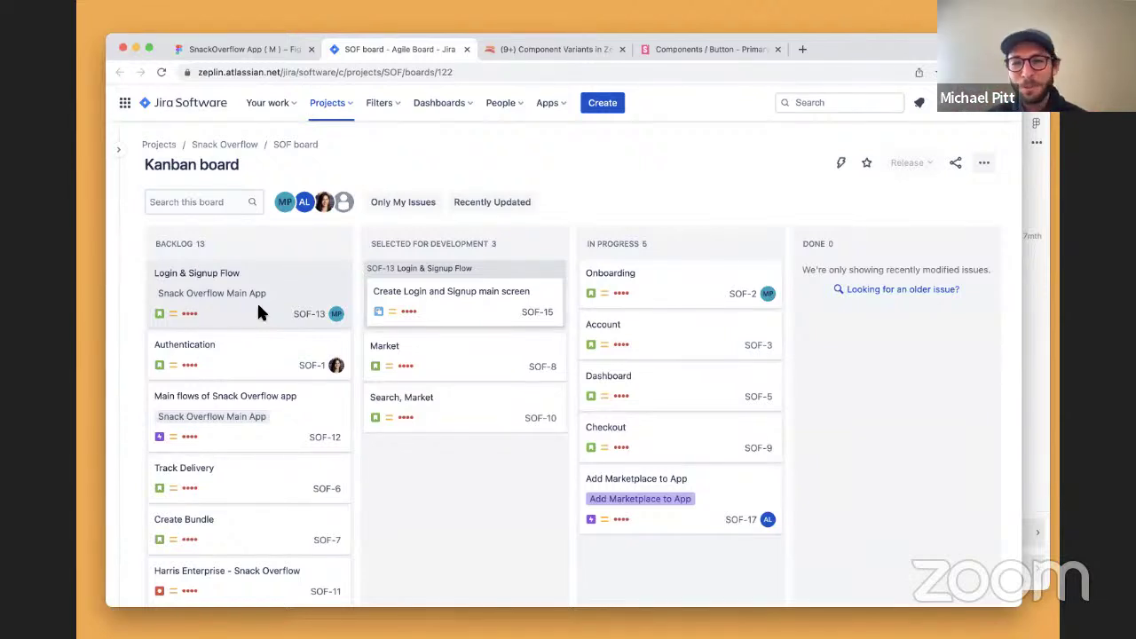
# - Switch to the Storybook Components / Button / Primary story
pyautogui.click(688, 53)
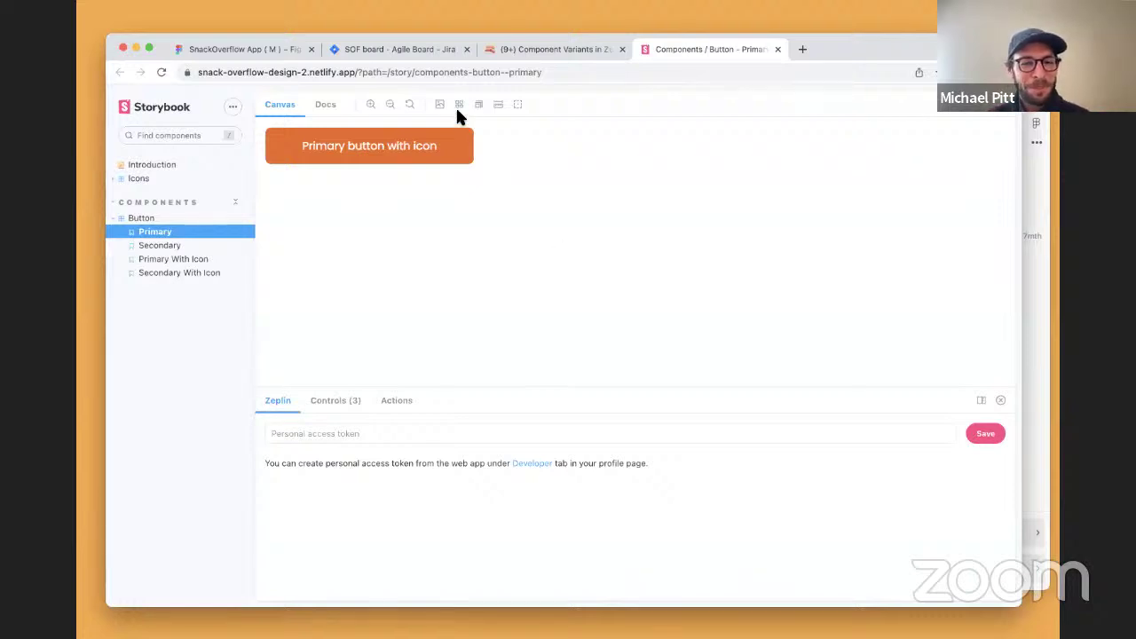
# - Return from Storybook to the Jira SOF Kanban board
pyautogui.click(404, 46)
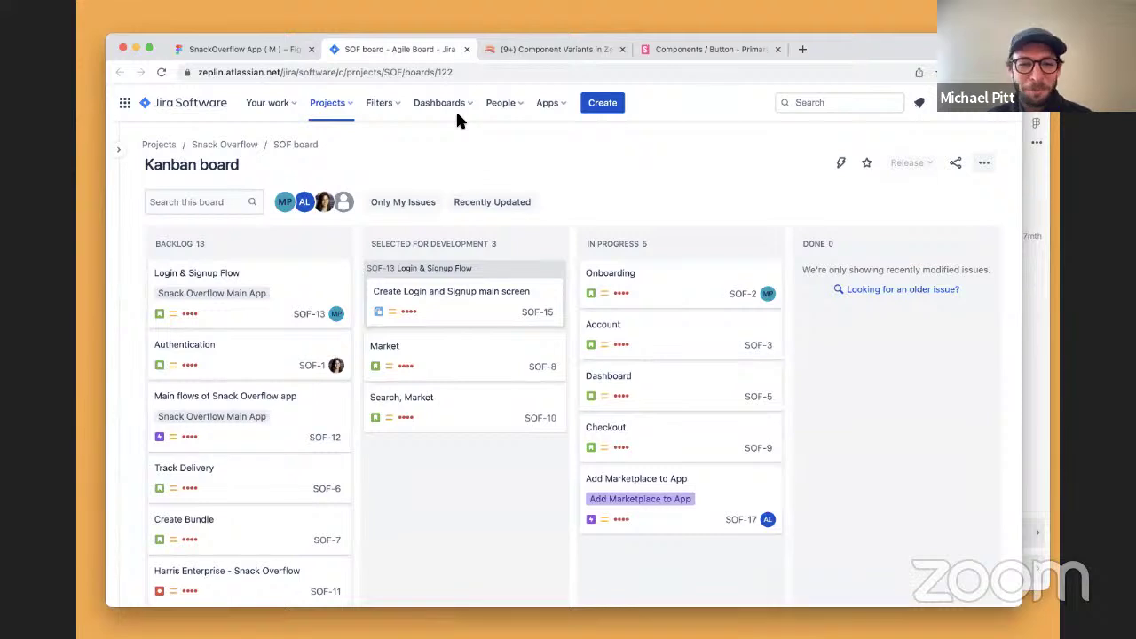
# - Switch from Jira to the Figma SnackOverflow App (M) file tab
pyautogui.click(271, 47)
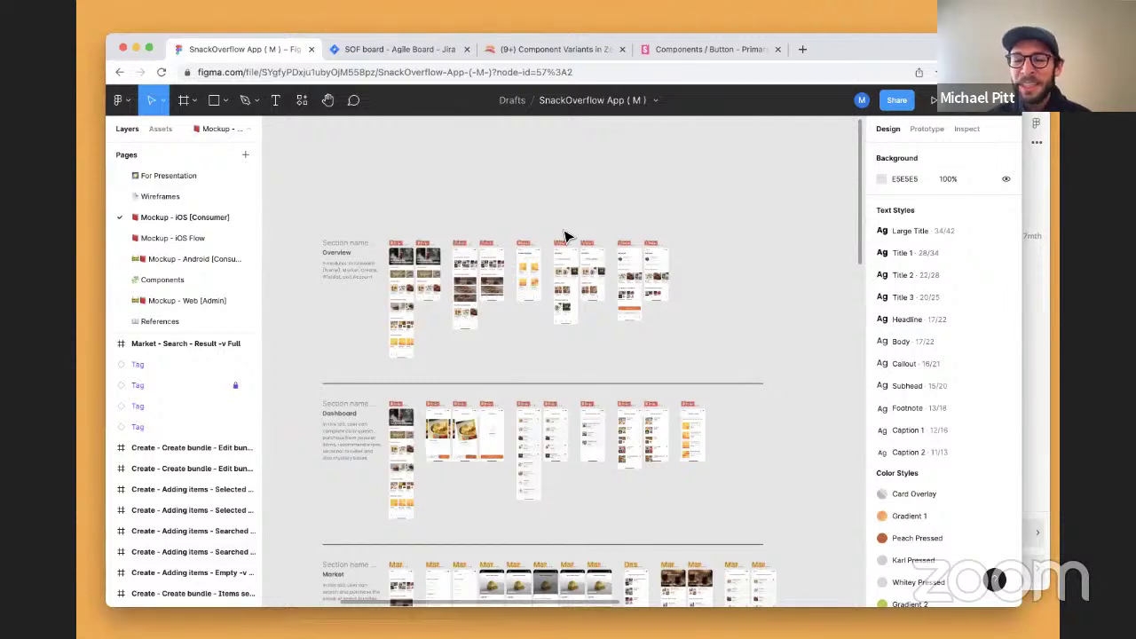
# - Flip through the Notion, Figma and Jira tabs, ending on the SnackOverflow App Figma file
pyautogui.click(575, 49)
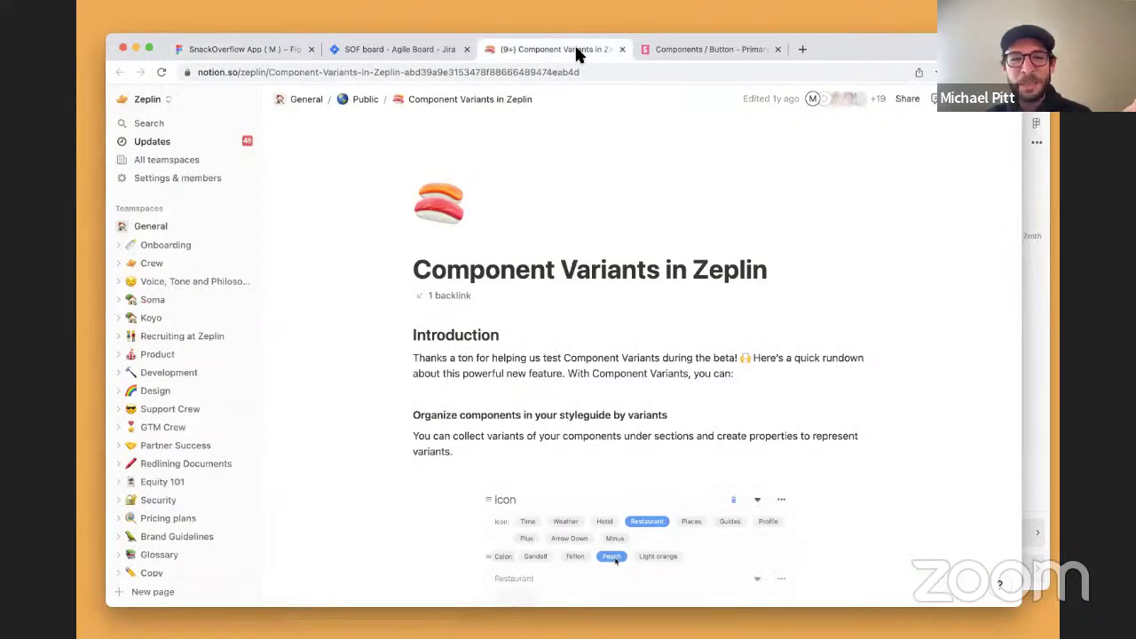
pyautogui.click(264, 50)
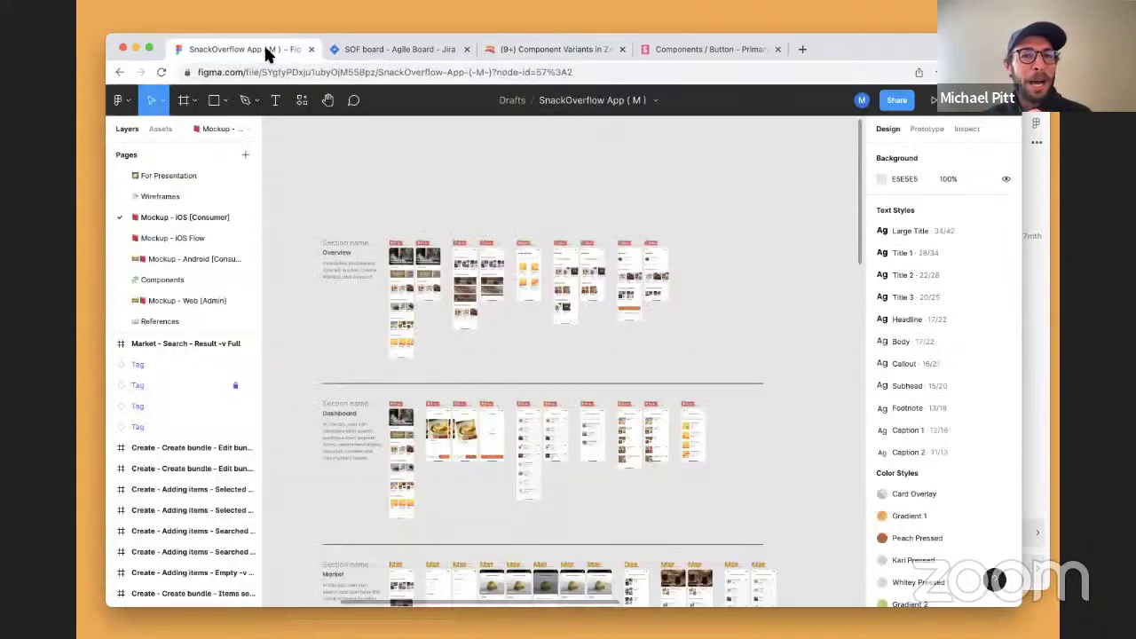
pyautogui.click(342, 50)
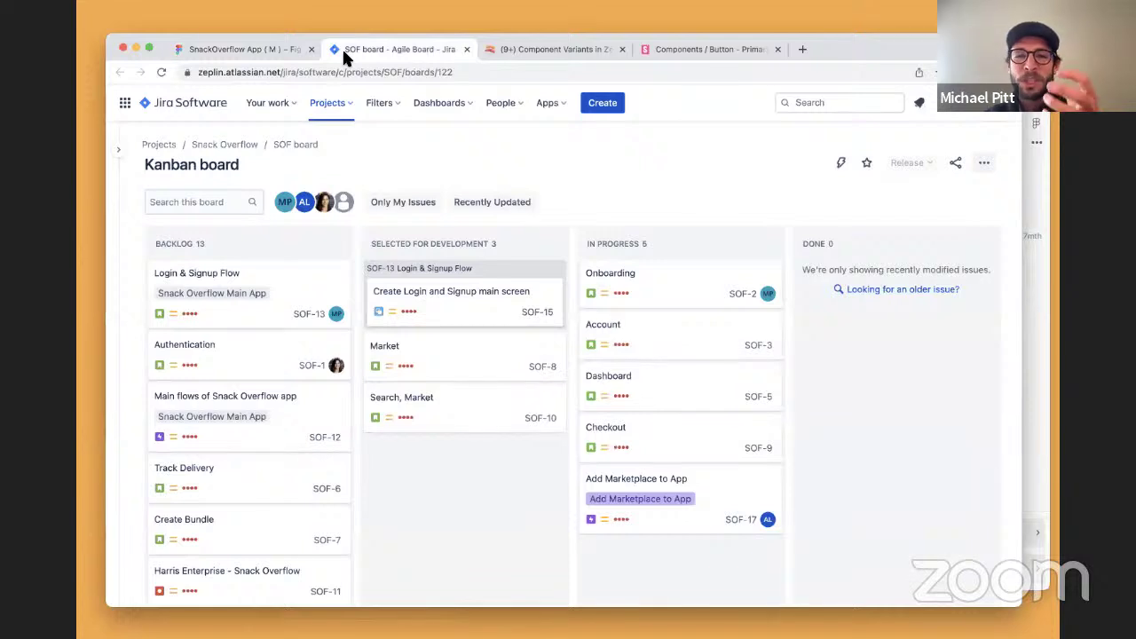
pyautogui.click(271, 49)
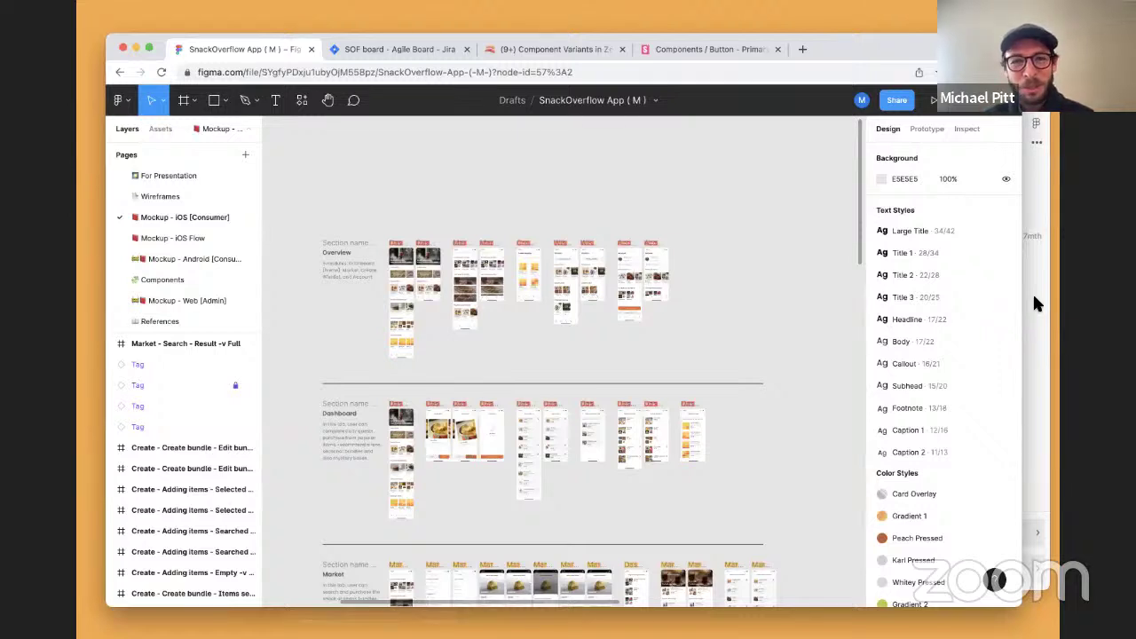
# - Bring Zeplin forward and go back from Market - Search to the workspace projects
pyautogui.press('super+Tab')
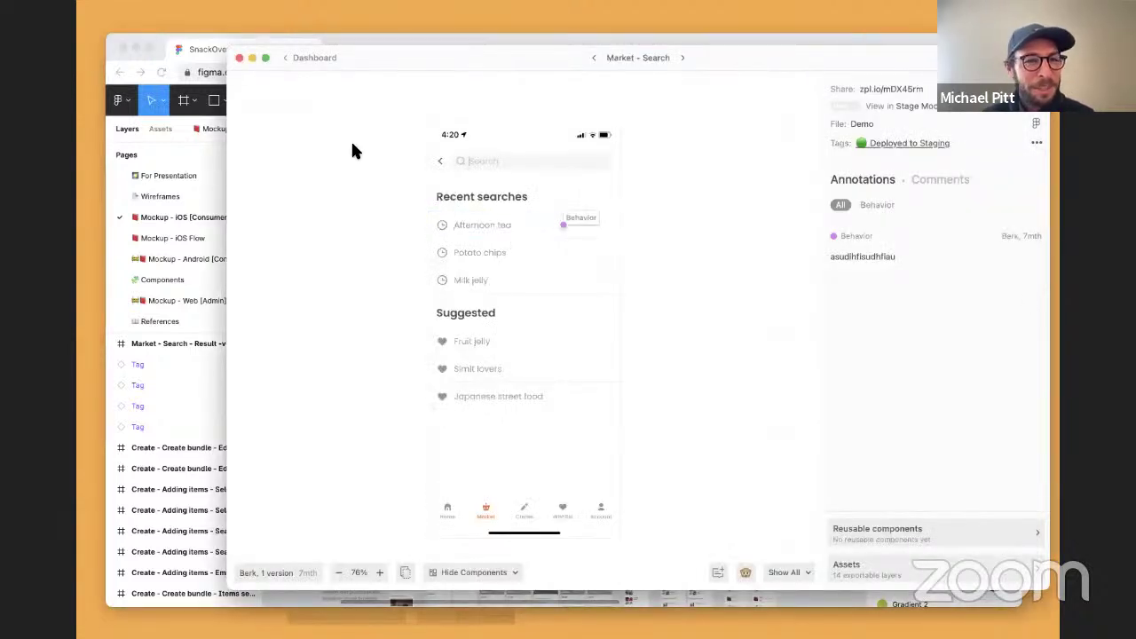
pyautogui.click(308, 58)
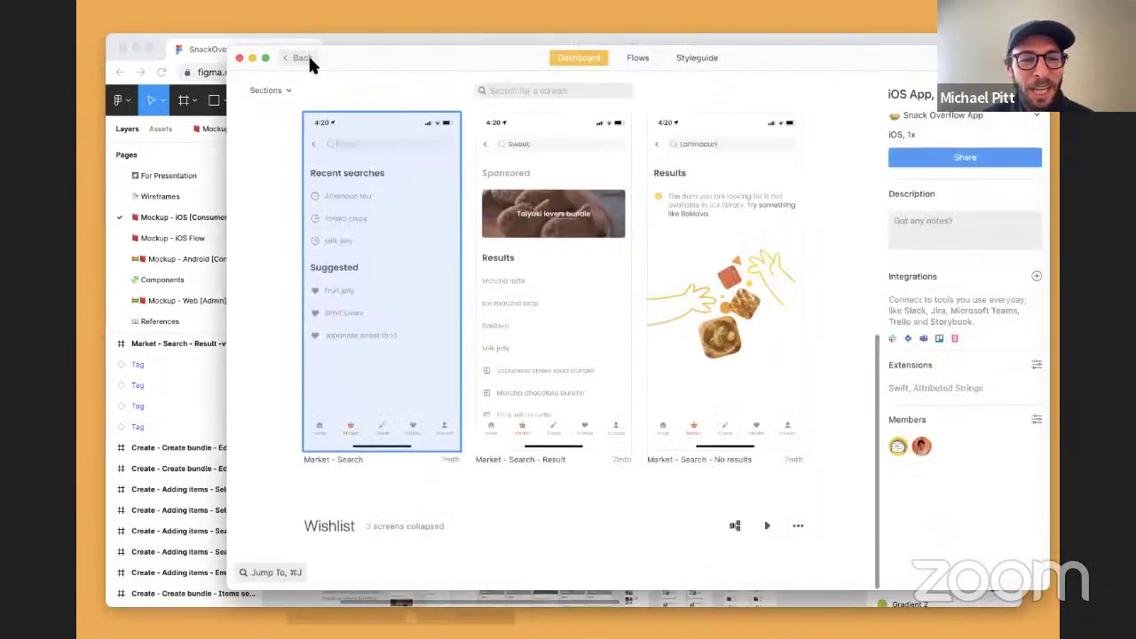
pyautogui.click(308, 59)
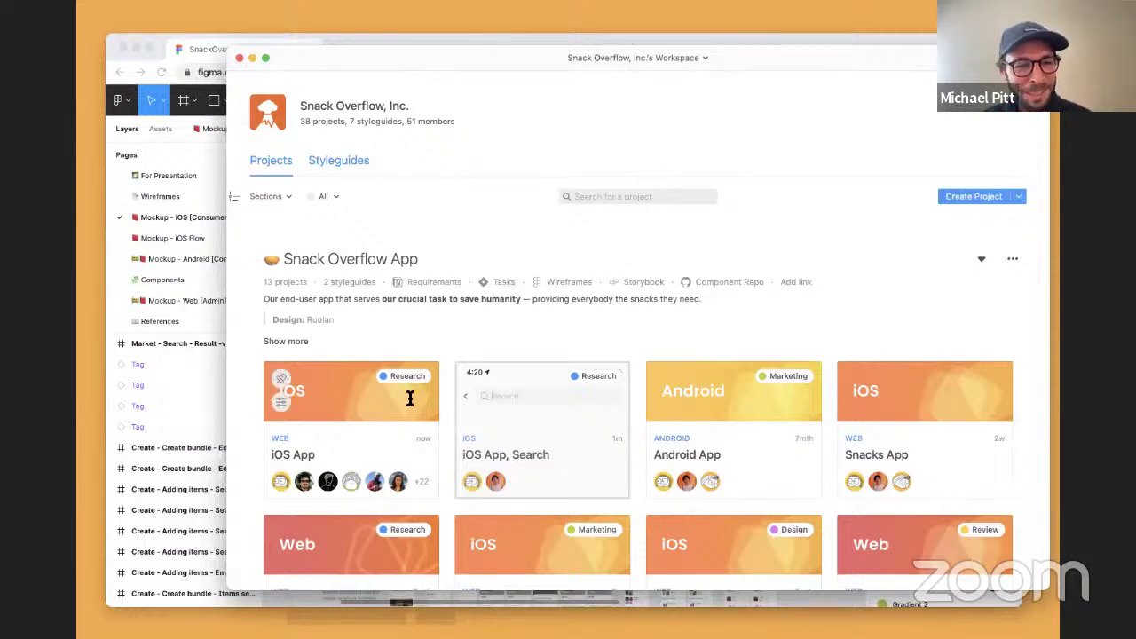
# - Scroll the Snack Overflow App project list and pick the iOS App, Search card
pyautogui.scroll(-3, 684, 285)
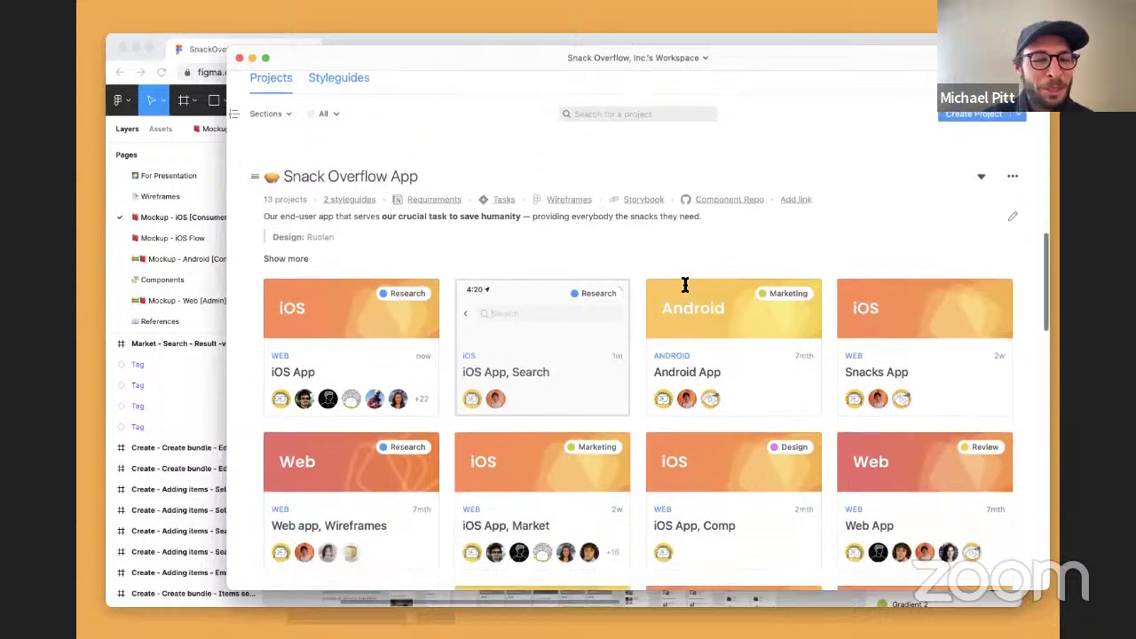
pyautogui.scroll(2, 393, 341)
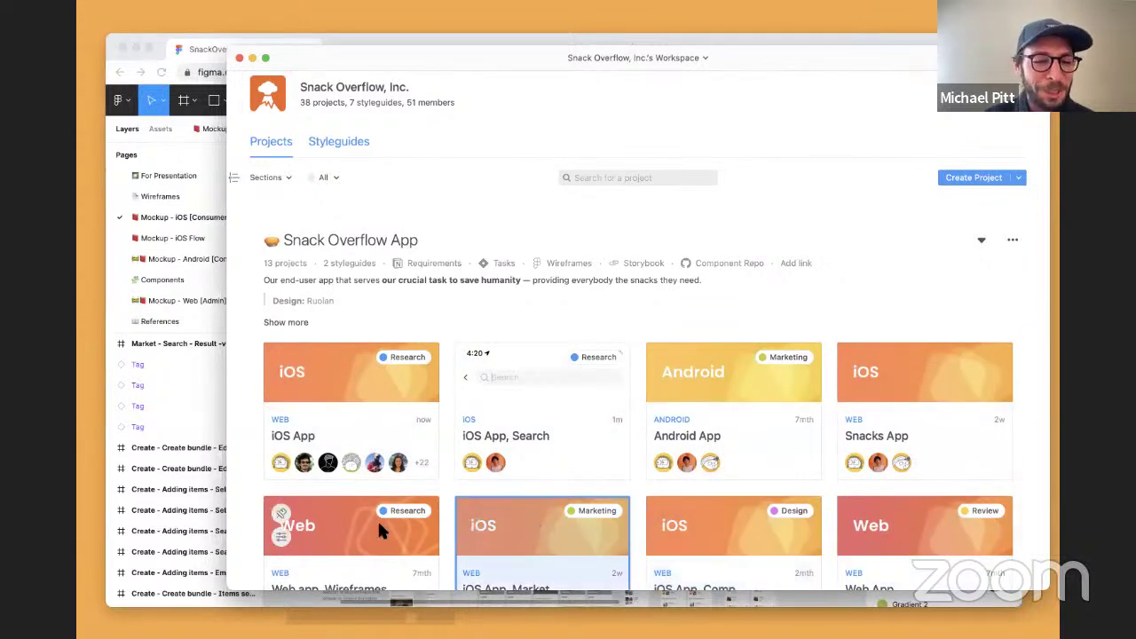
pyautogui.click(497, 402)
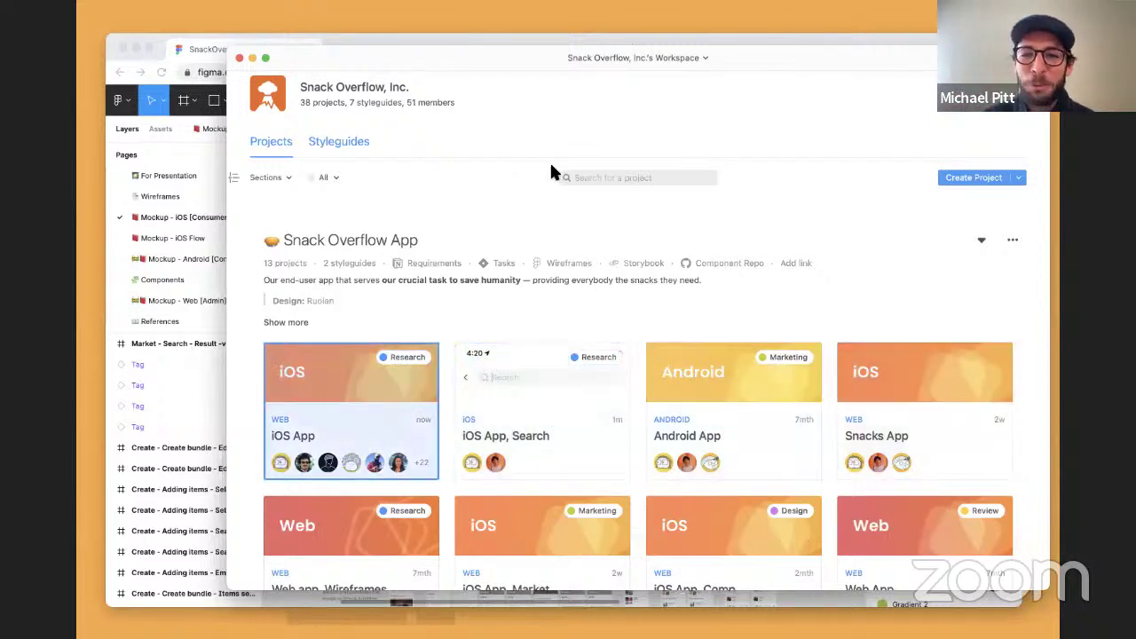
# - Collapse the Snack Overflow App section to reveal the Travel App and Website groups
pyautogui.scroll(1, 559, 161)
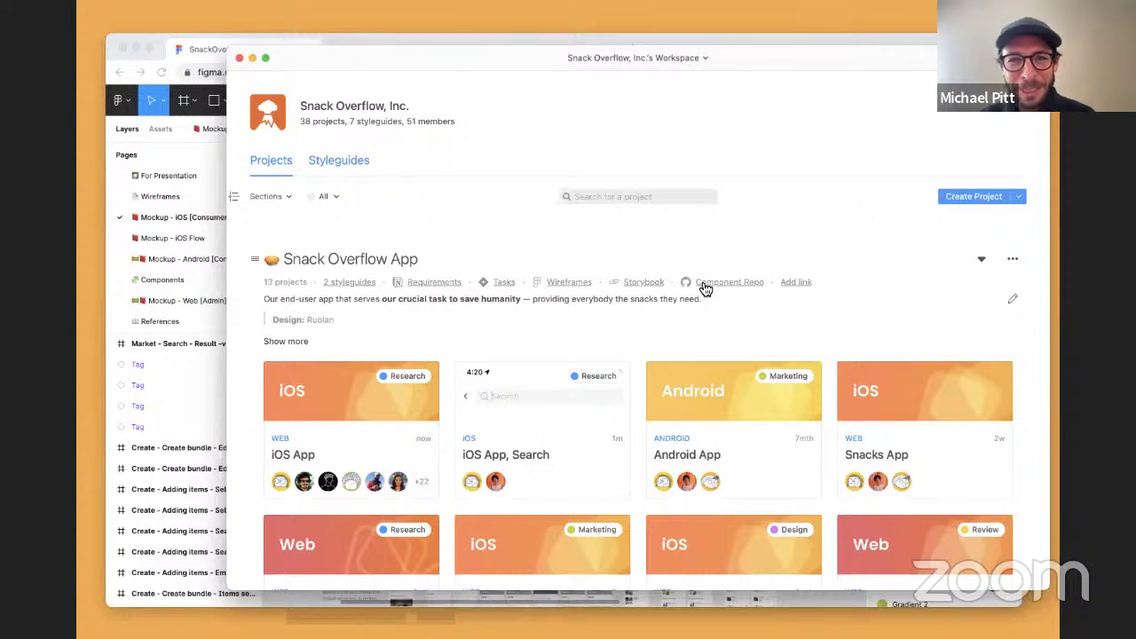
pyautogui.click(980, 260)
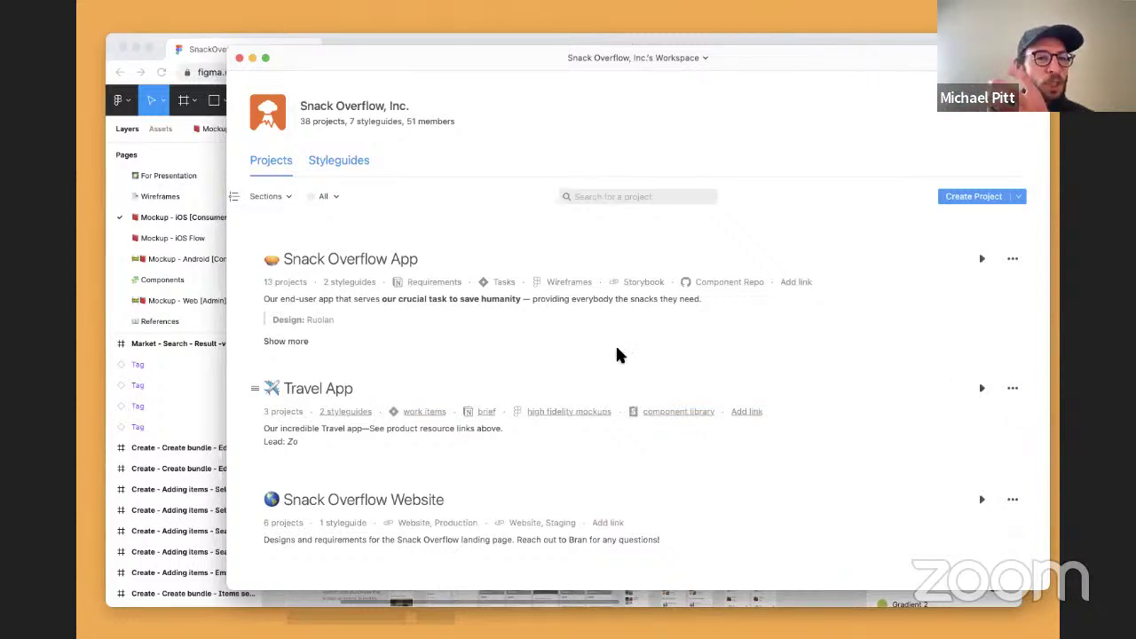
# - Switch to Figma and back, then expand and re-collapse the Snack Overflow App section
pyautogui.click(199, 158)
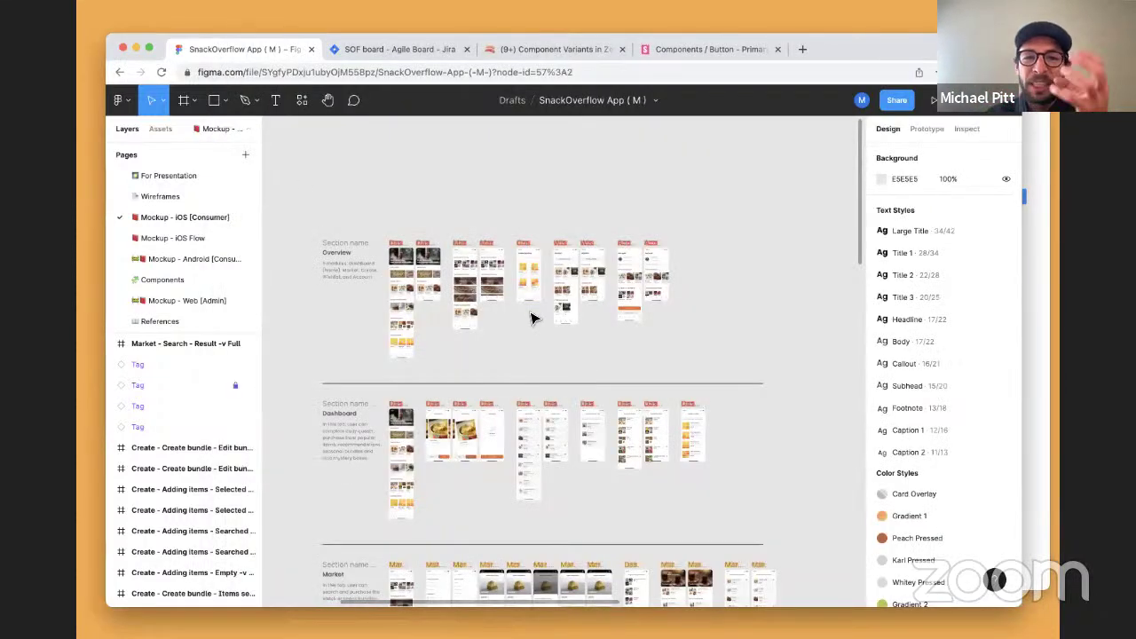
pyautogui.click(1034, 263)
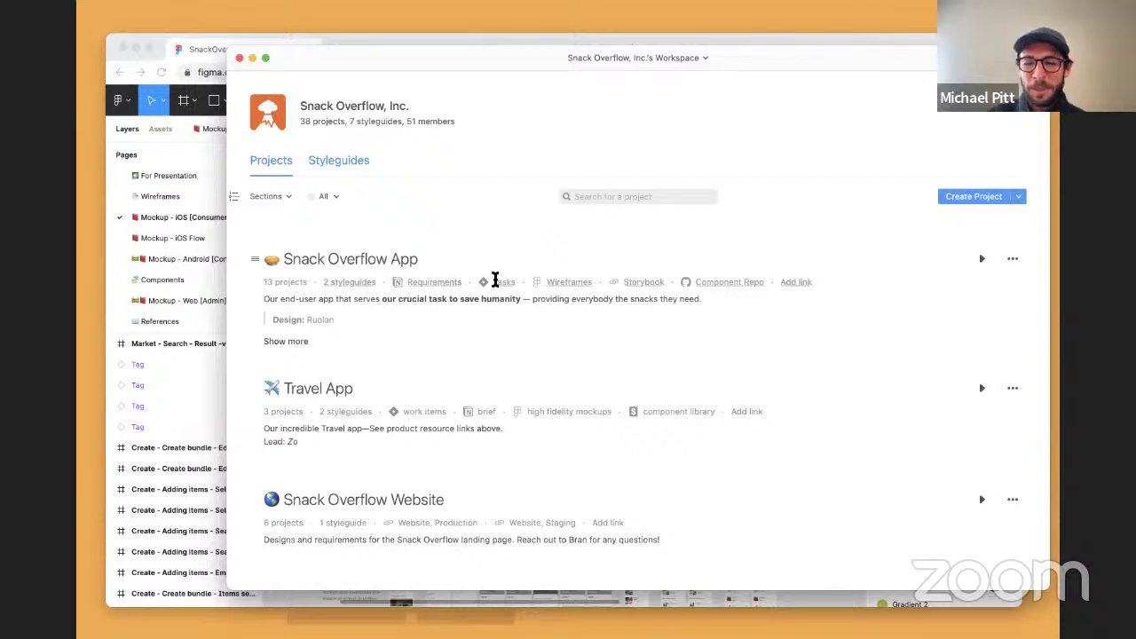
pyautogui.scroll(-1, 494, 278)
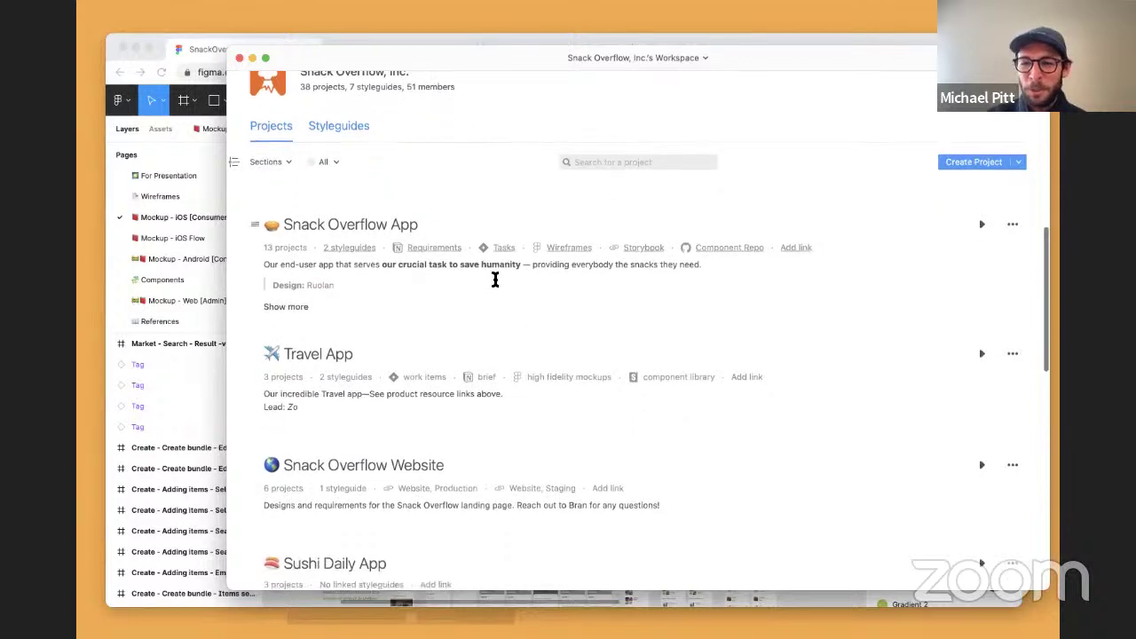
pyautogui.click(981, 226)
pyautogui.scroll(-1, 951, 247)
pyautogui.scroll(1, 950, 248)
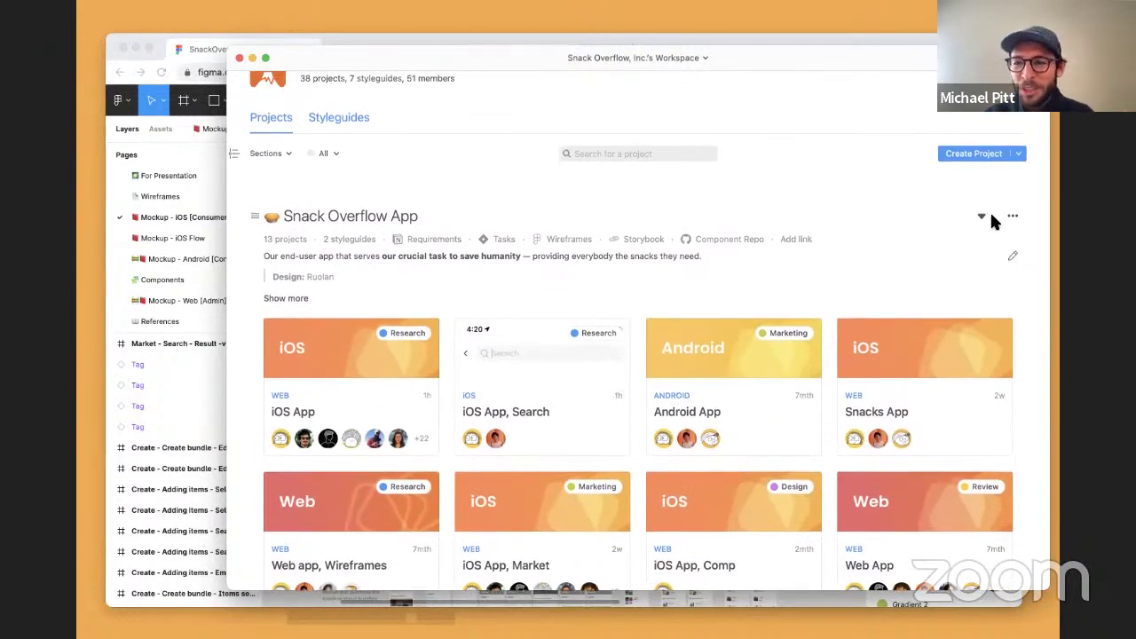
pyautogui.click(982, 217)
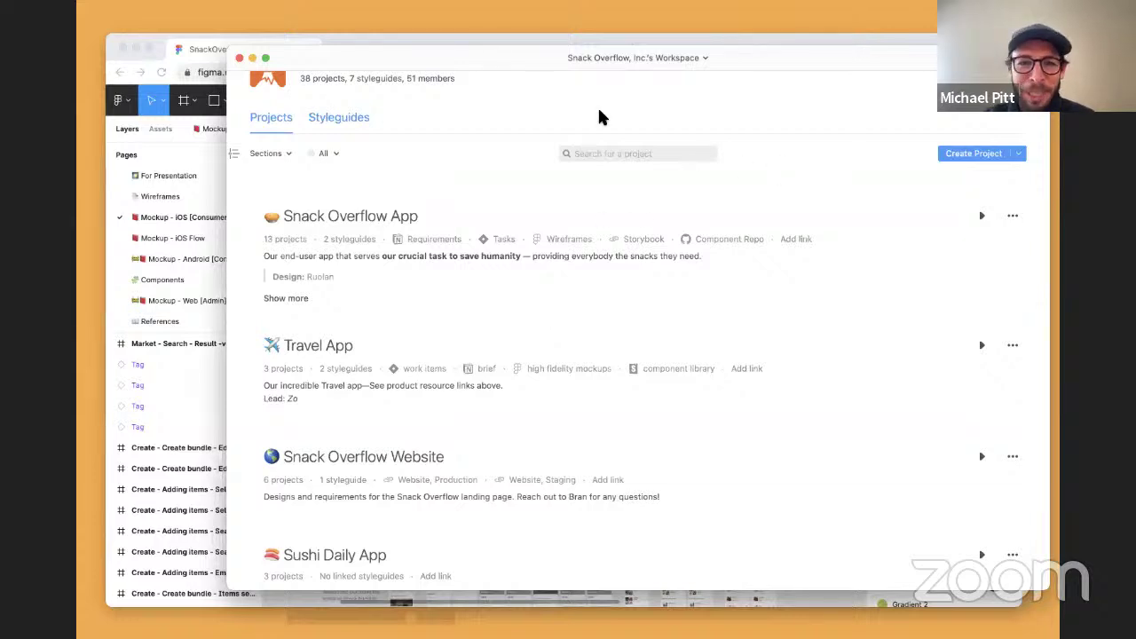
# - Open the Snack Overflow App add-link dialog, cancel without a link, and toggle the section
pyautogui.click(797, 238)
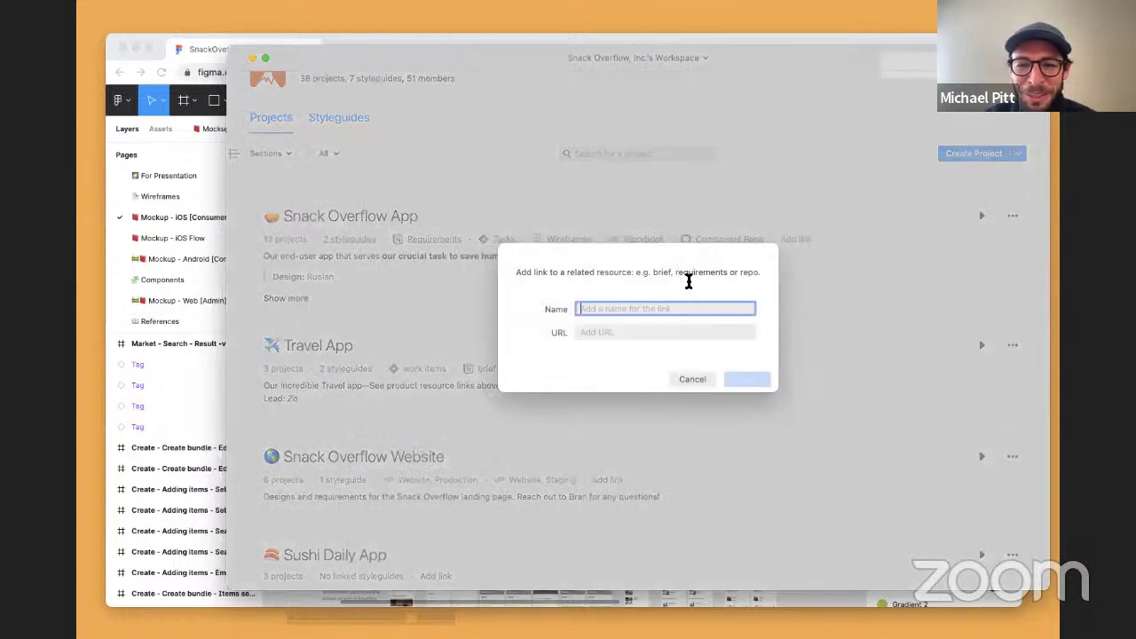
pyautogui.click(658, 333)
pyautogui.click(672, 310)
pyautogui.click(692, 331)
pyautogui.click(697, 309)
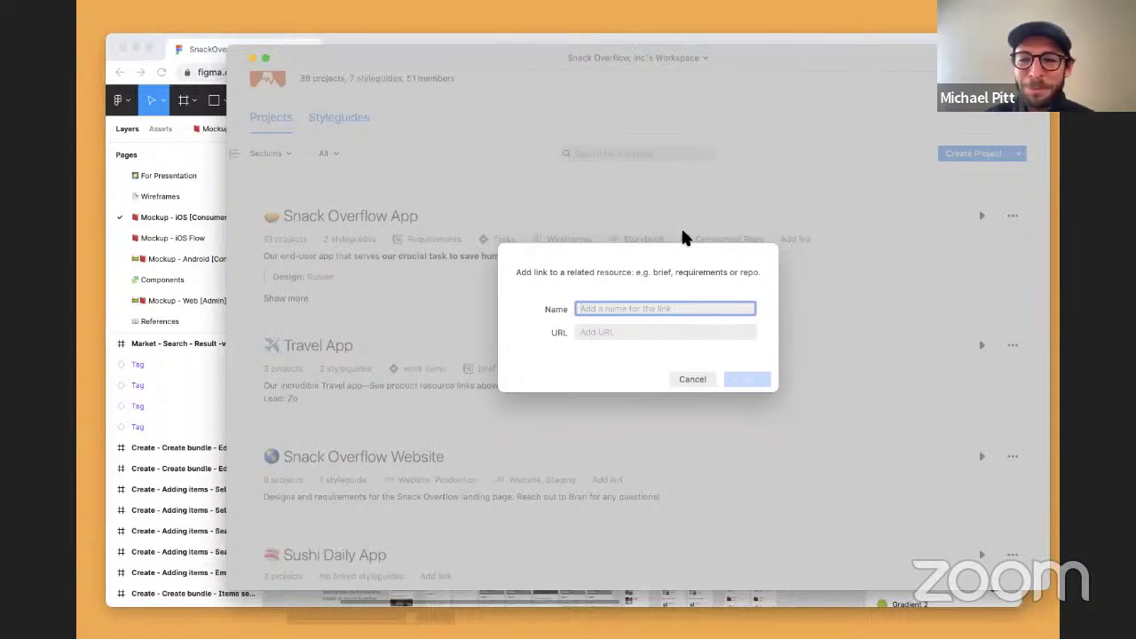
pyautogui.click(679, 330)
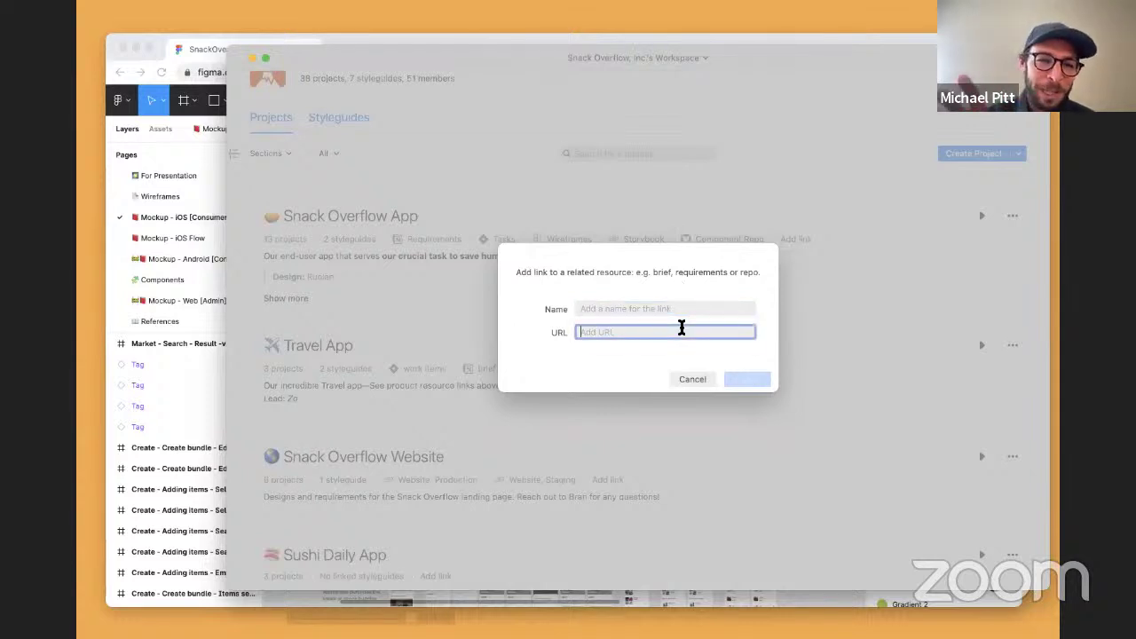
pyautogui.click(691, 380)
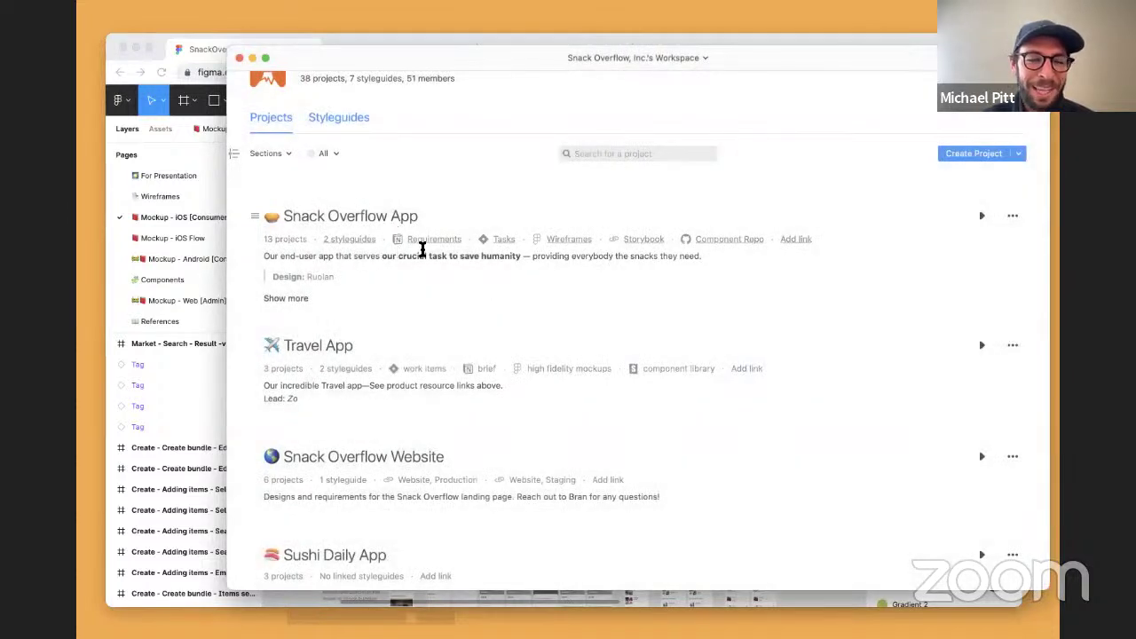
pyautogui.click(981, 218)
pyautogui.click(980, 218)
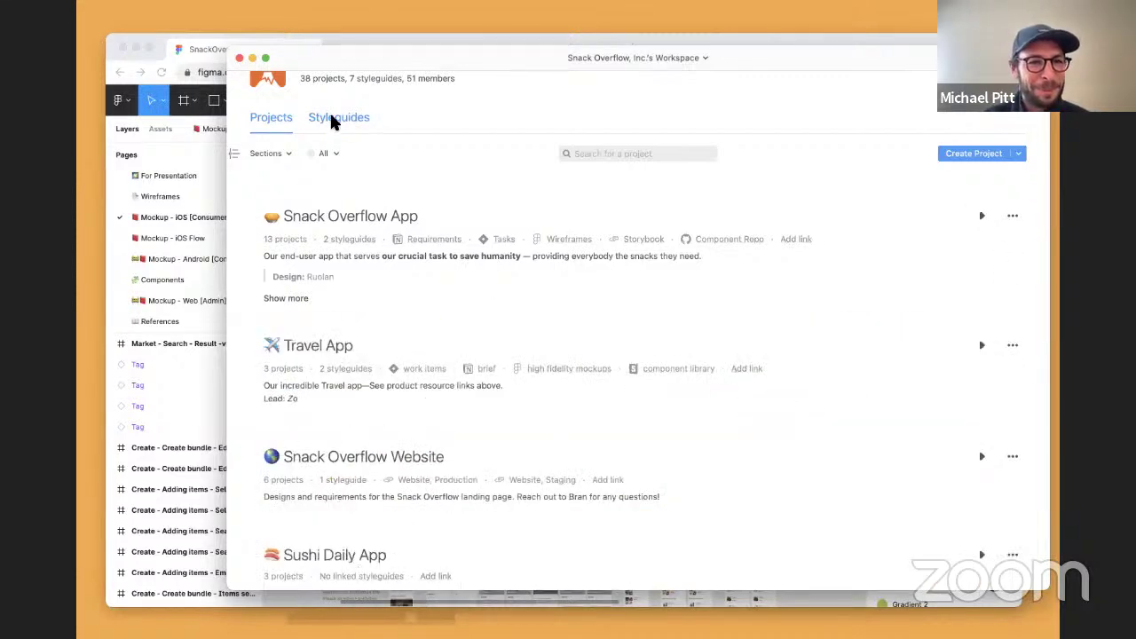
# - Bring the Figma SnackOverflow App file forward and scroll over the Mockup - iOS (Consumer) sections
pyautogui.click(212, 165)
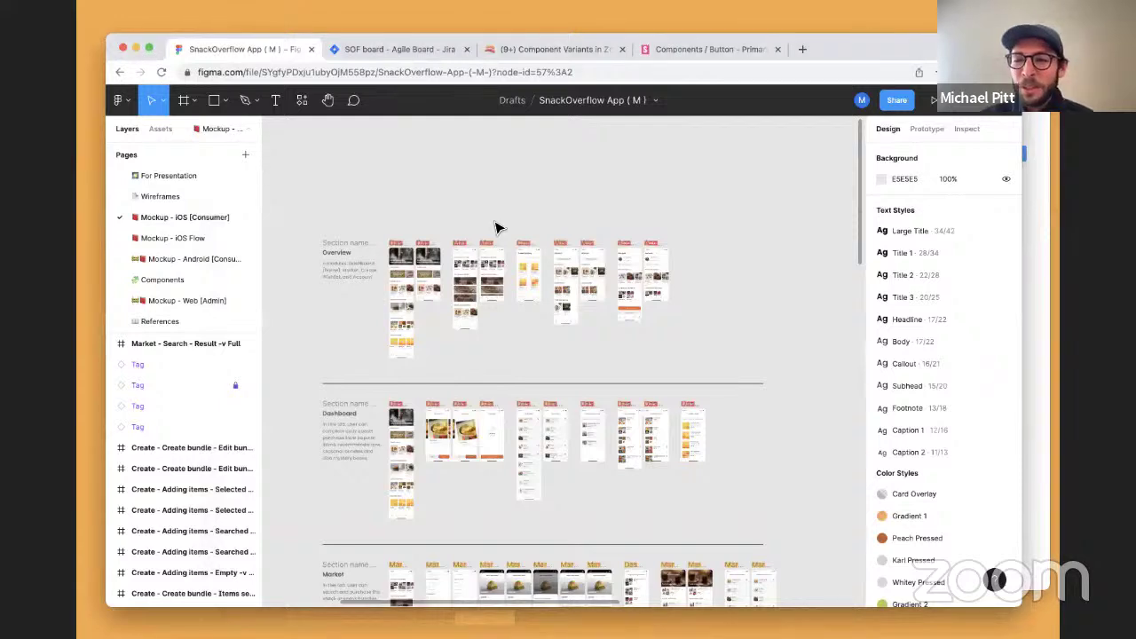
pyautogui.scroll(-5, 565, 288)
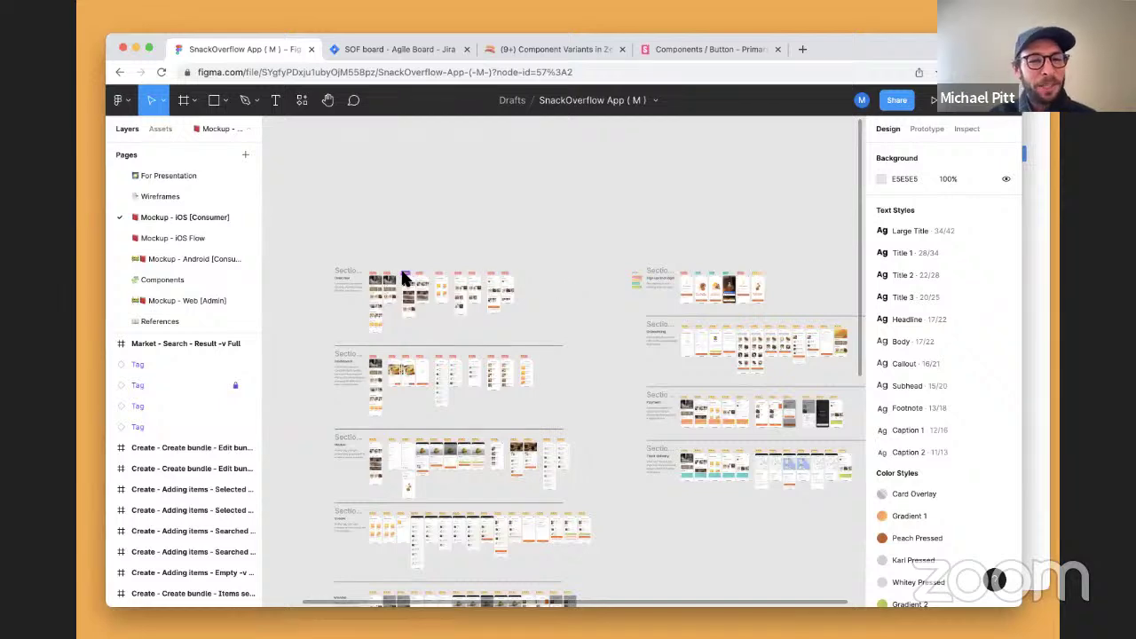
pyautogui.scroll(5, 376, 286)
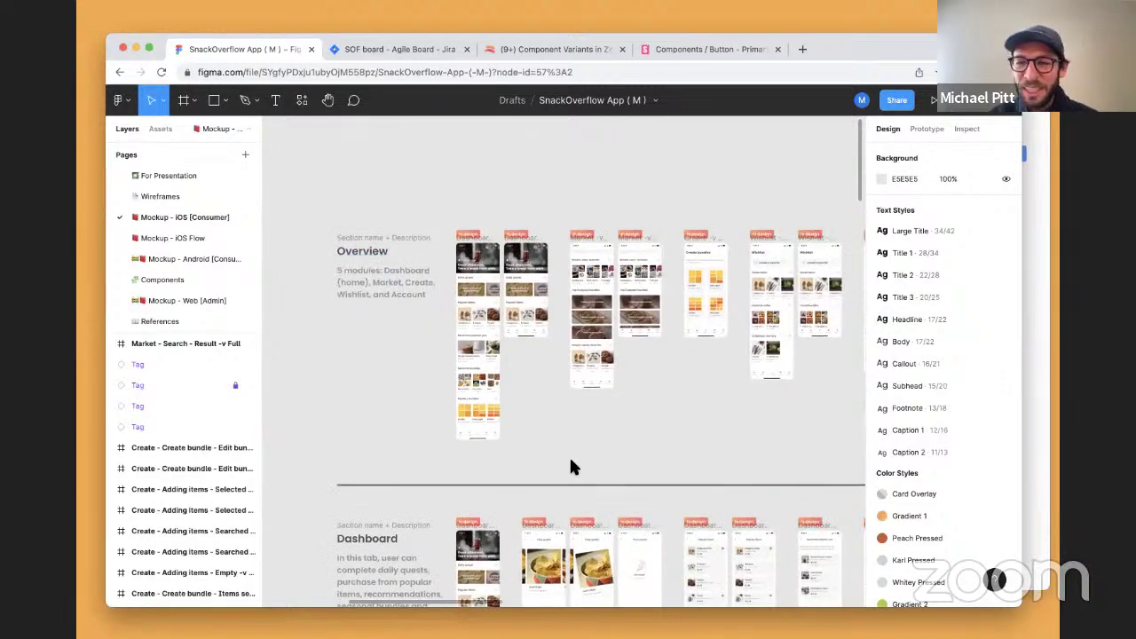
pyautogui.scroll(-5, 570, 462)
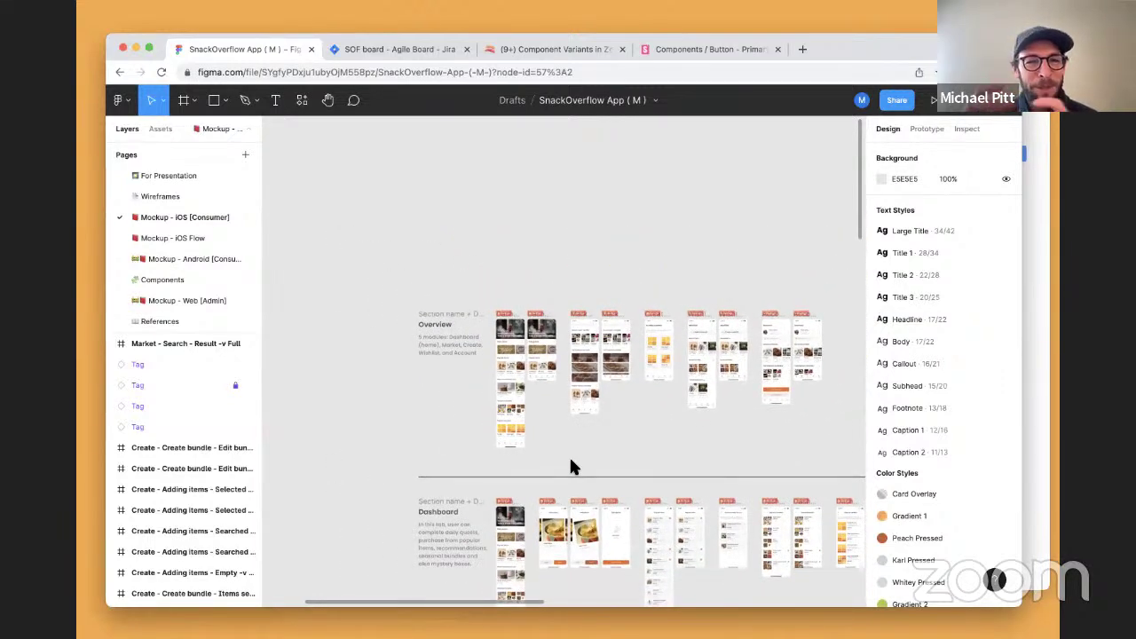
pyautogui.scroll(-5, 609, 337)
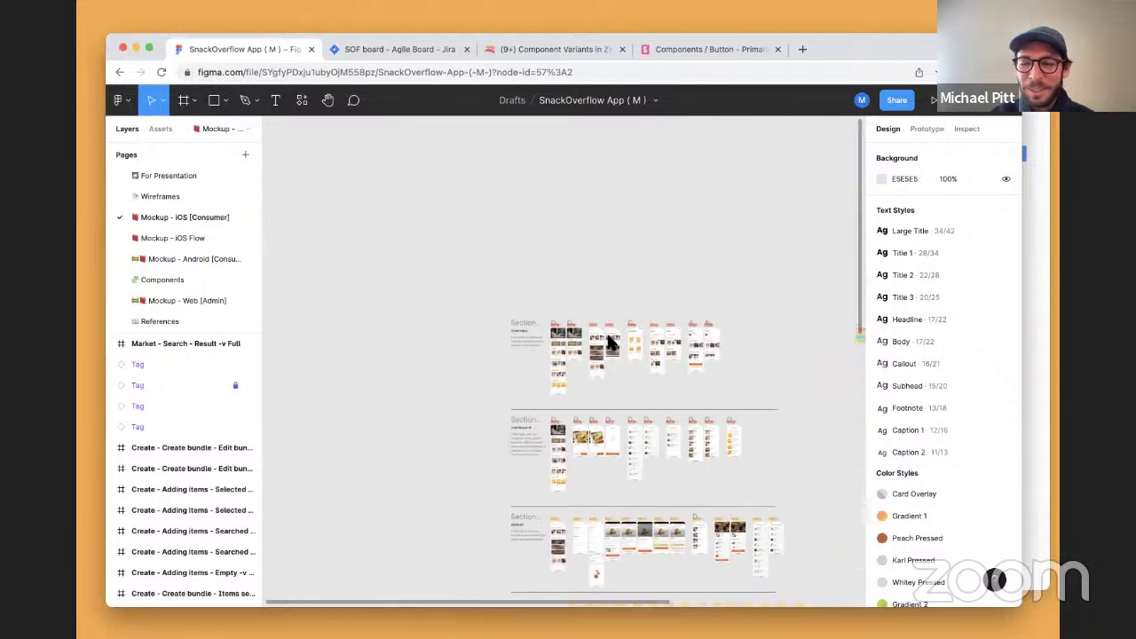
pyautogui.scroll(8, 608, 341)
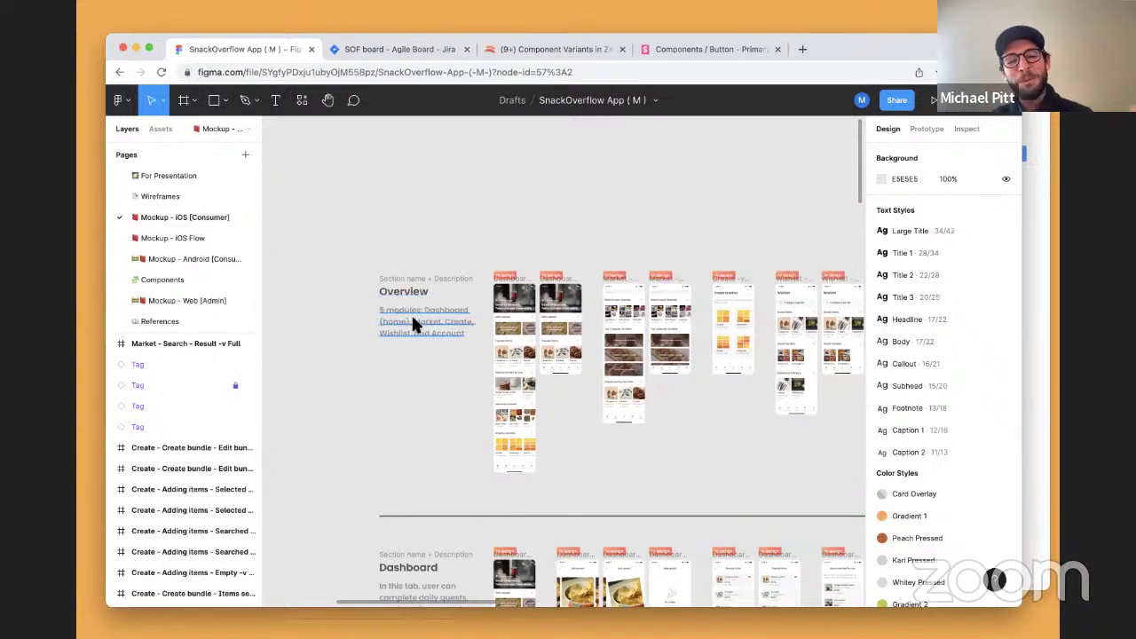
pyautogui.scroll(-2, 622, 417)
pyautogui.scroll(-3, 713, 468)
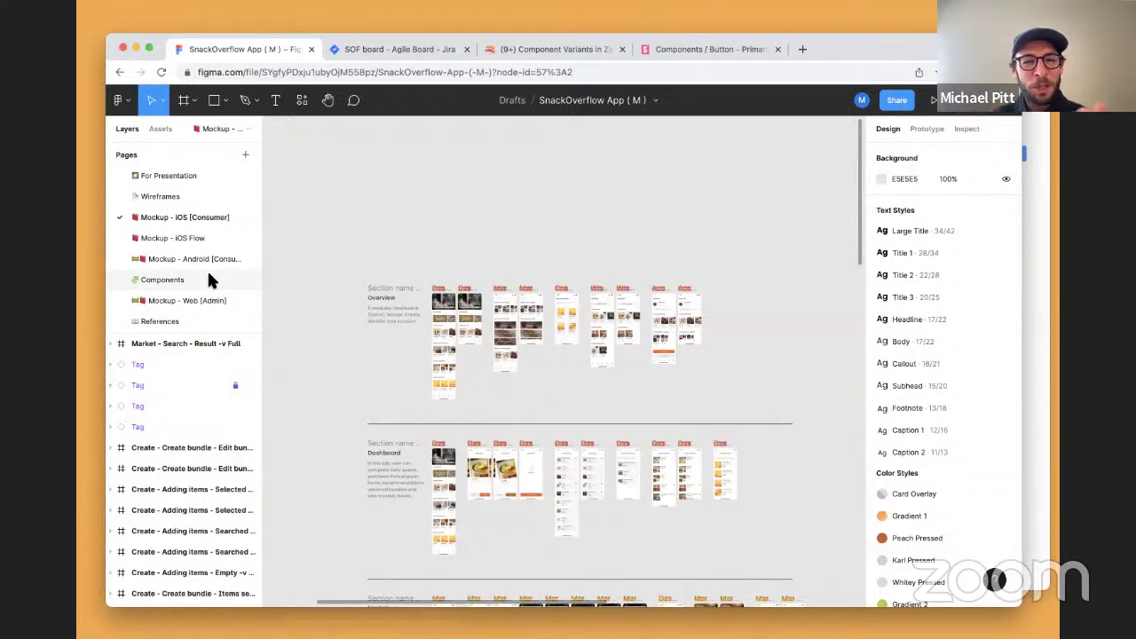
pyautogui.scroll(-3, 621, 321)
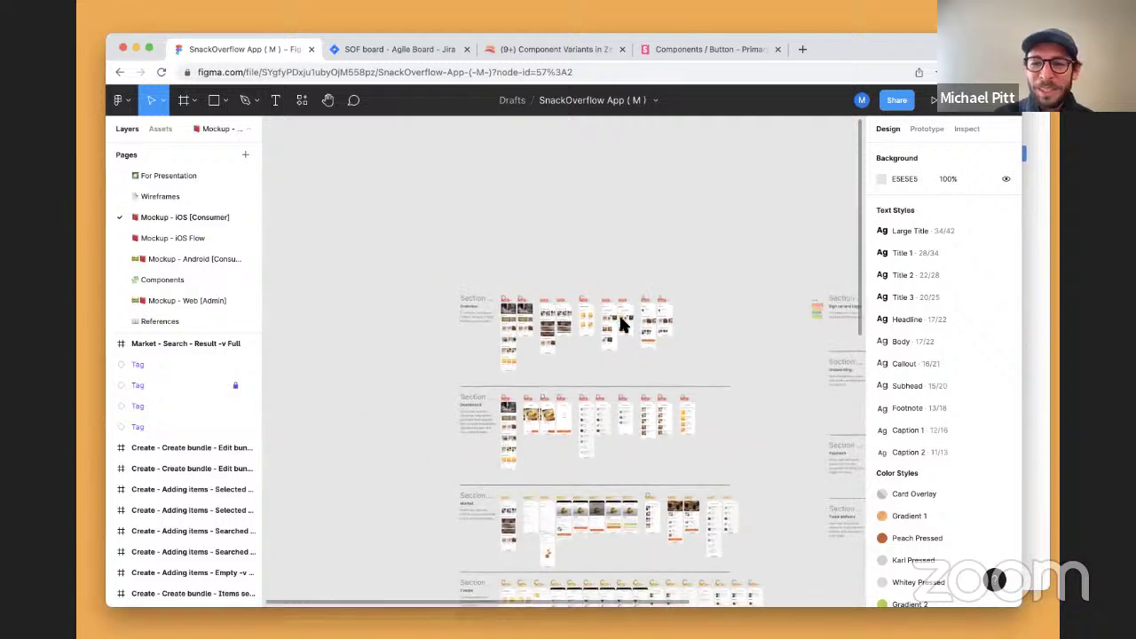
pyautogui.hscroll(5, 620, 325)
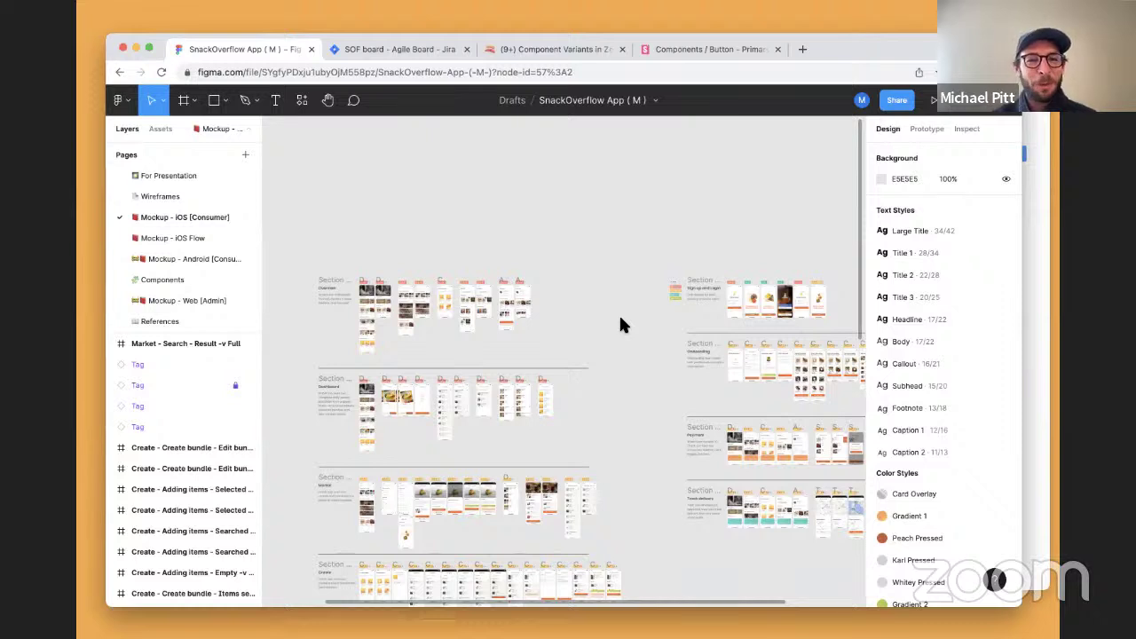
pyautogui.scroll(-3, 622, 324)
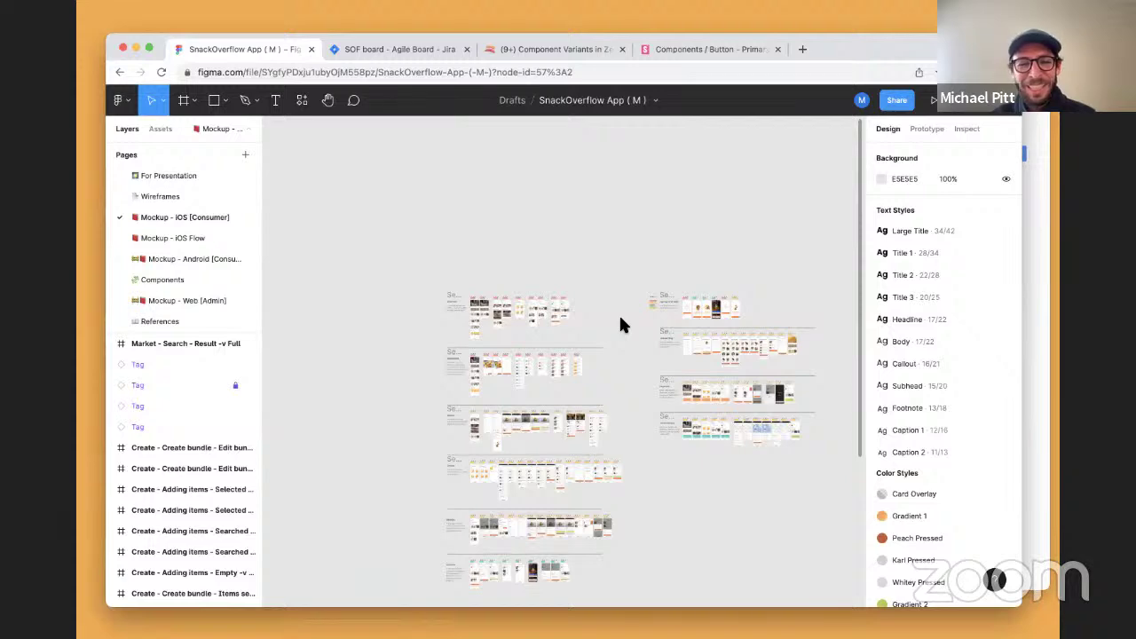
# - Pan and zoom the canvas until the Dashboard, Market and Create sections are readable
pyautogui.scroll(5, 547, 315)
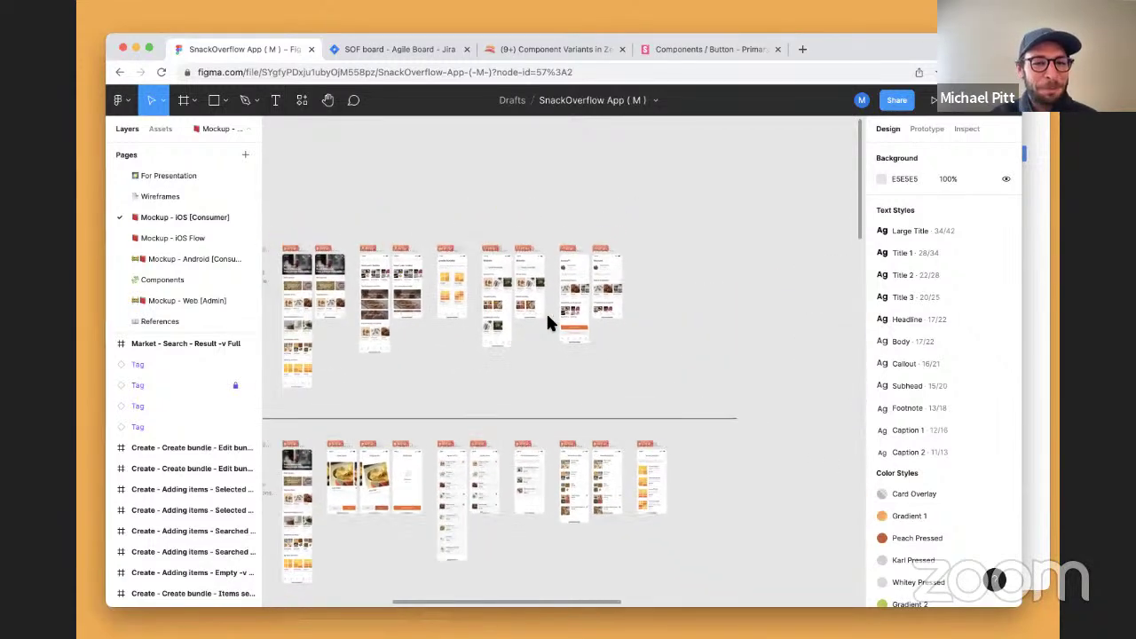
pyautogui.hscroll(-3, 547, 324)
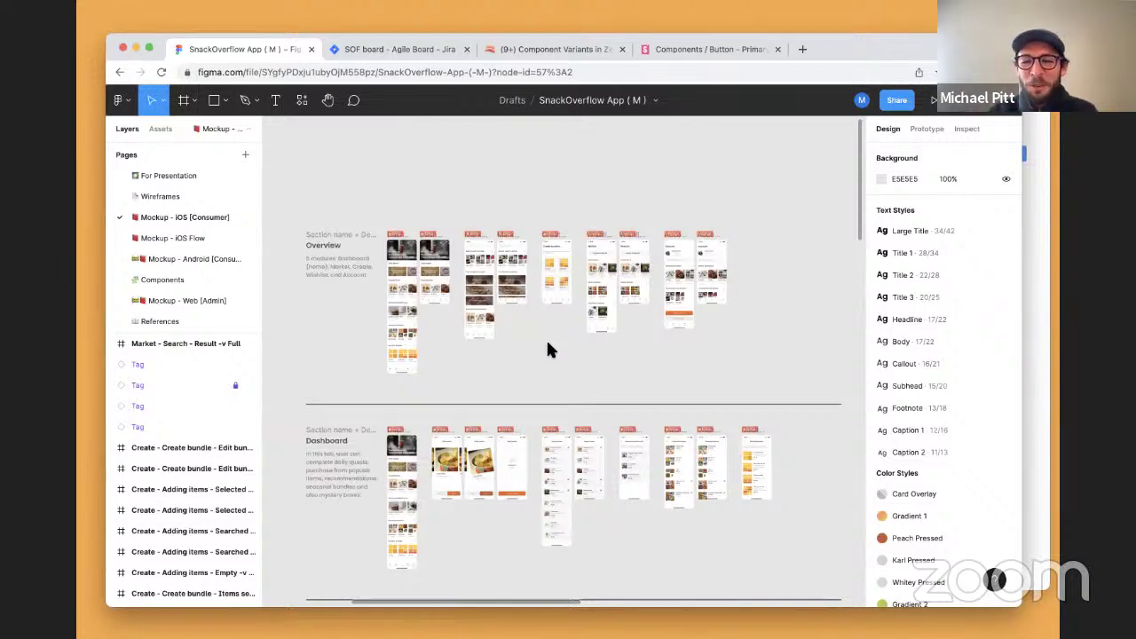
pyautogui.scroll(-5, 547, 349)
pyautogui.hscroll(2, 548, 348)
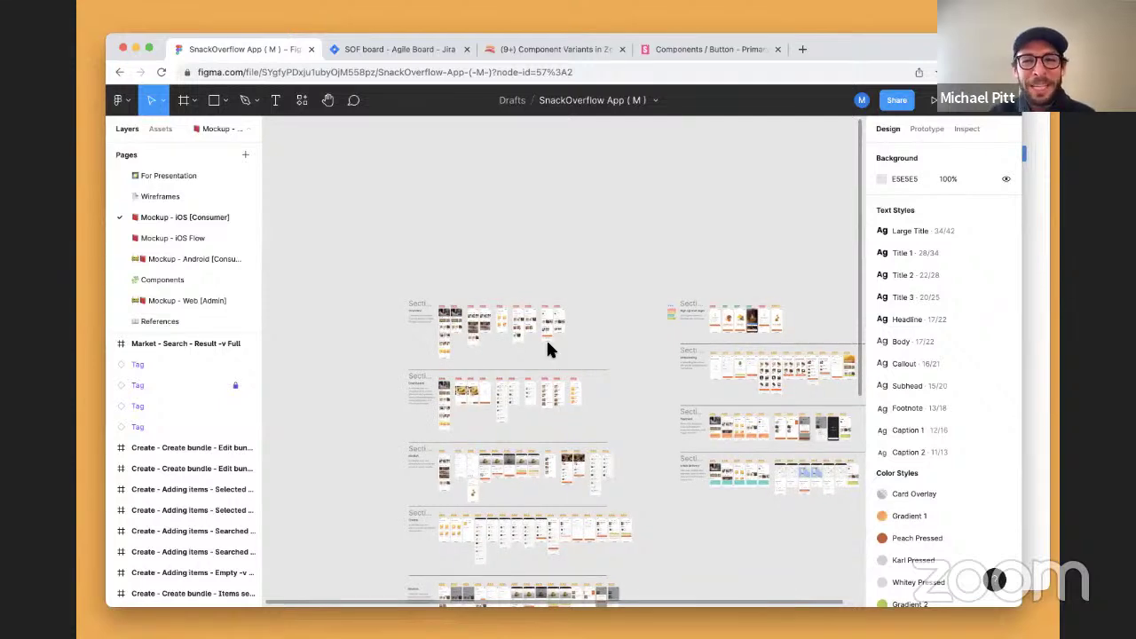
pyautogui.scroll(5, 487, 333)
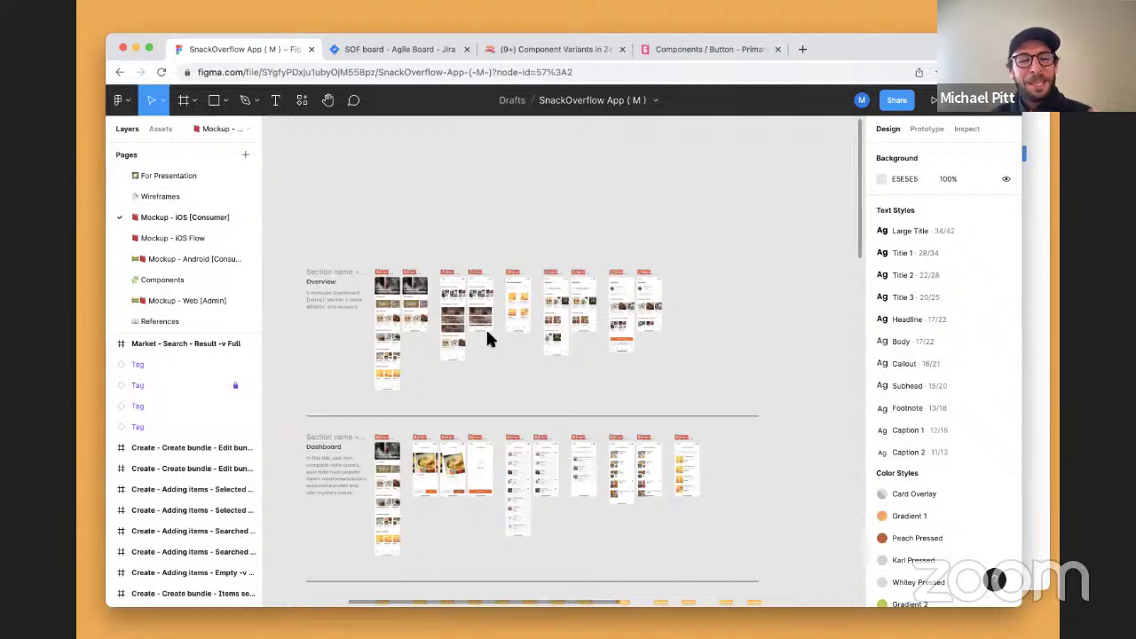
pyautogui.scroll(-6, 654, 335)
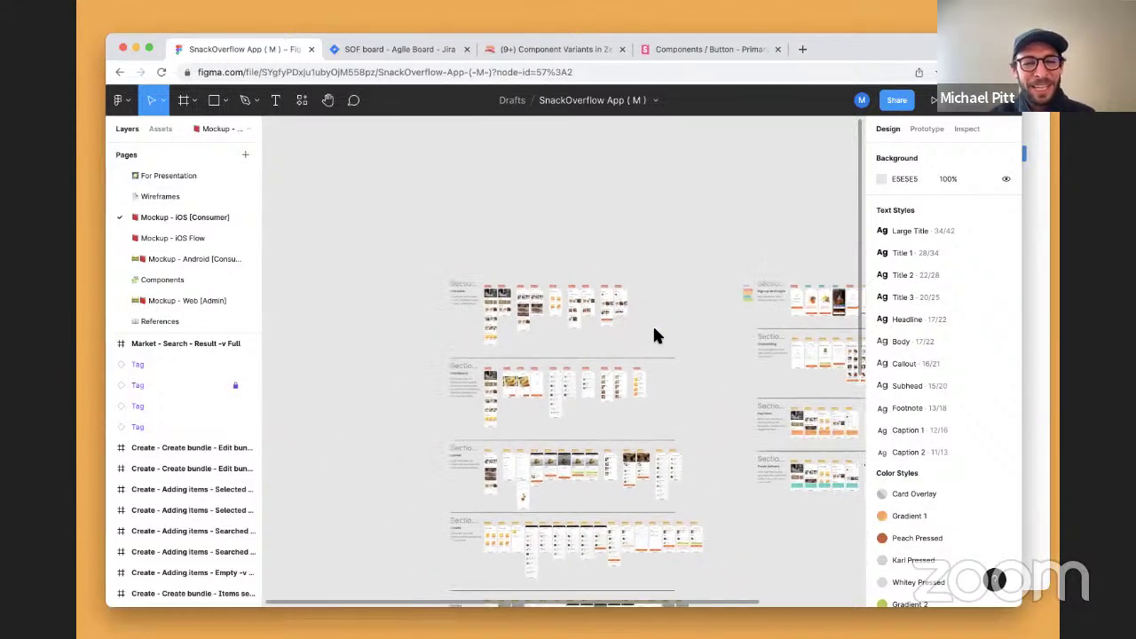
pyautogui.scroll(-3, 654, 335)
pyautogui.hscroll(2, 654, 335)
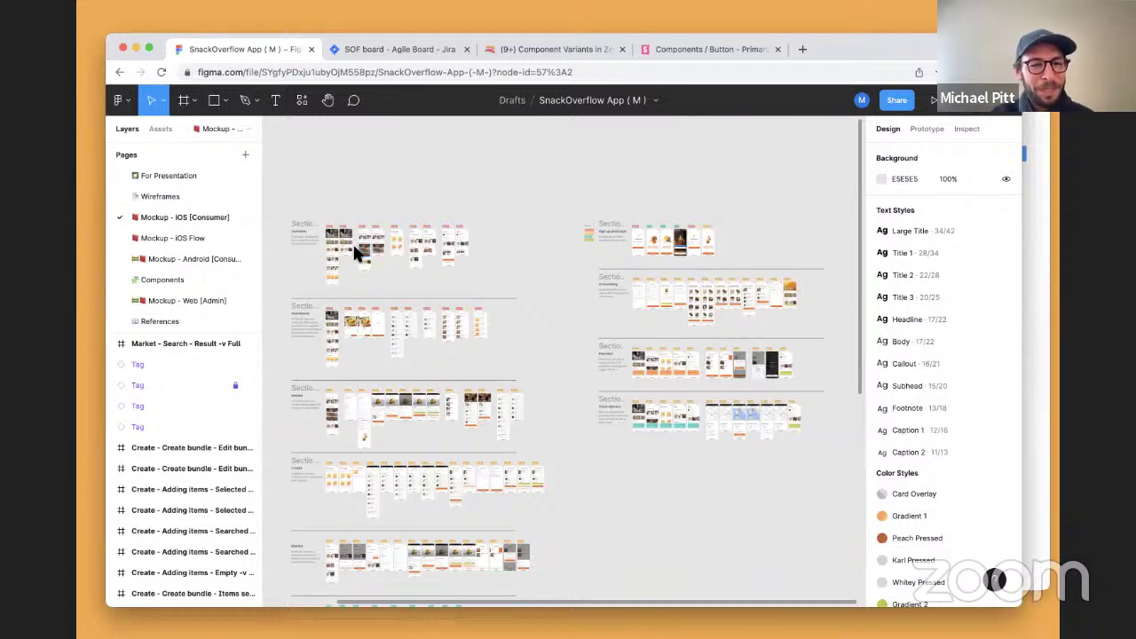
pyautogui.scroll(3, 356, 248)
pyautogui.scroll(2, 353, 249)
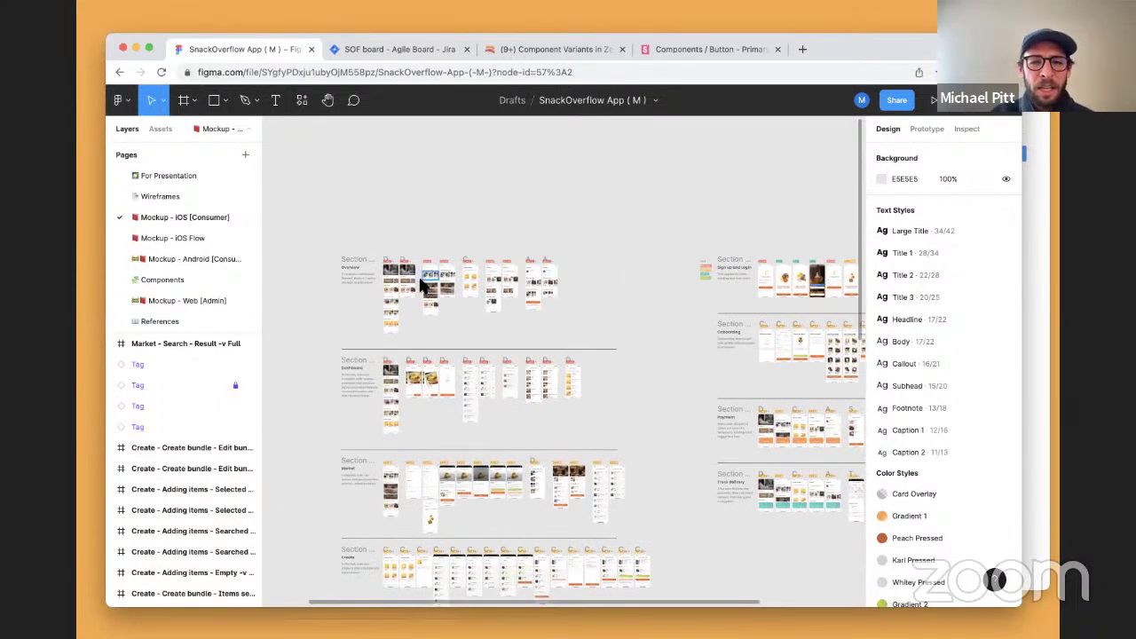
pyautogui.scroll(2, 423, 284)
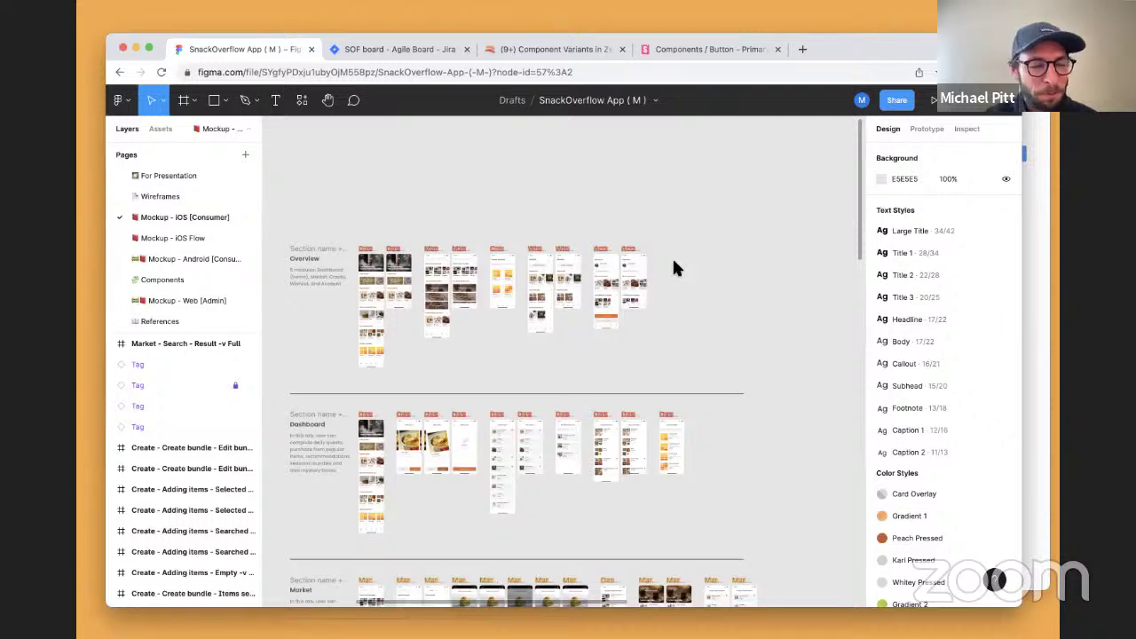
pyautogui.scroll(-5, 708, 382)
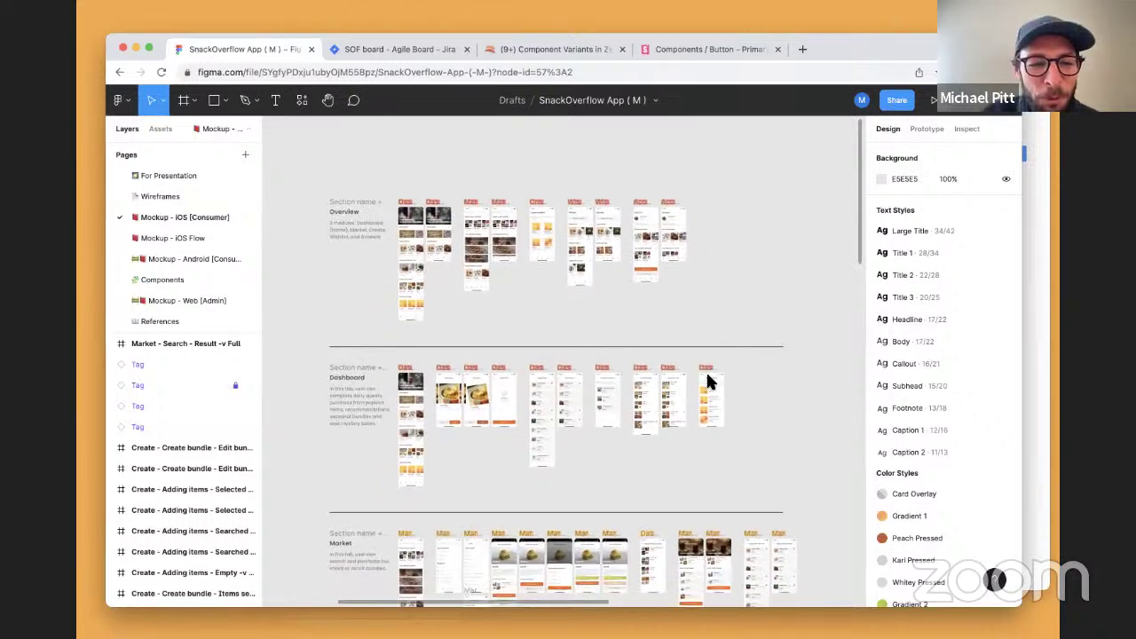
pyautogui.scroll(-2, 708, 382)
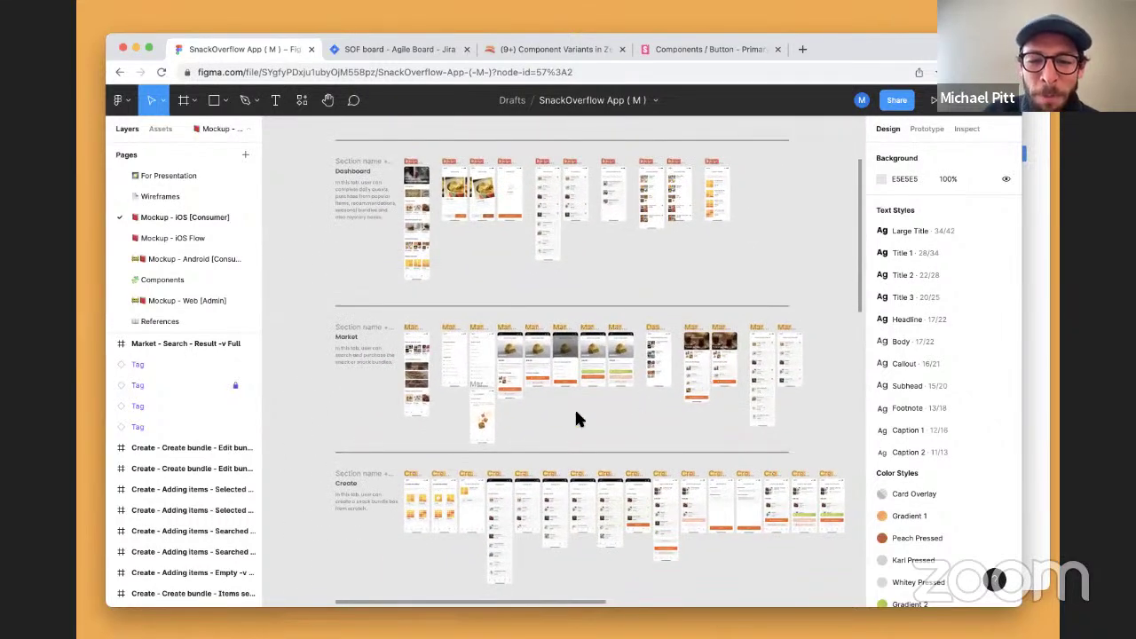
# - Marquee-select all the Market search screens on the Figma canvas
pyautogui.scroll(5, 575, 418)
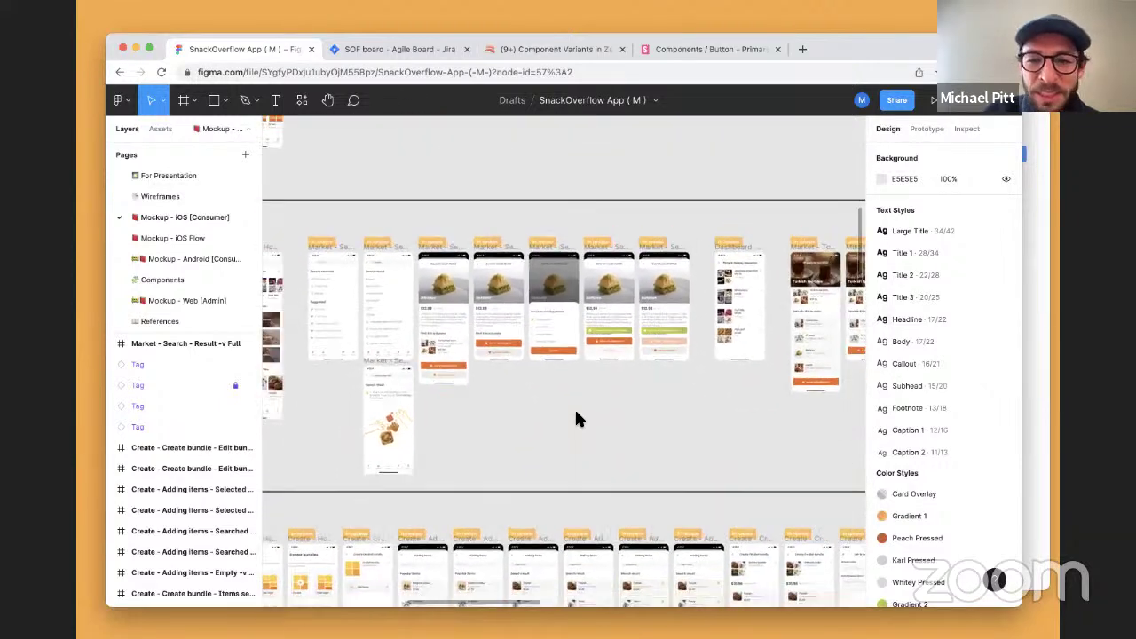
pyautogui.hscroll(-2, 576, 418)
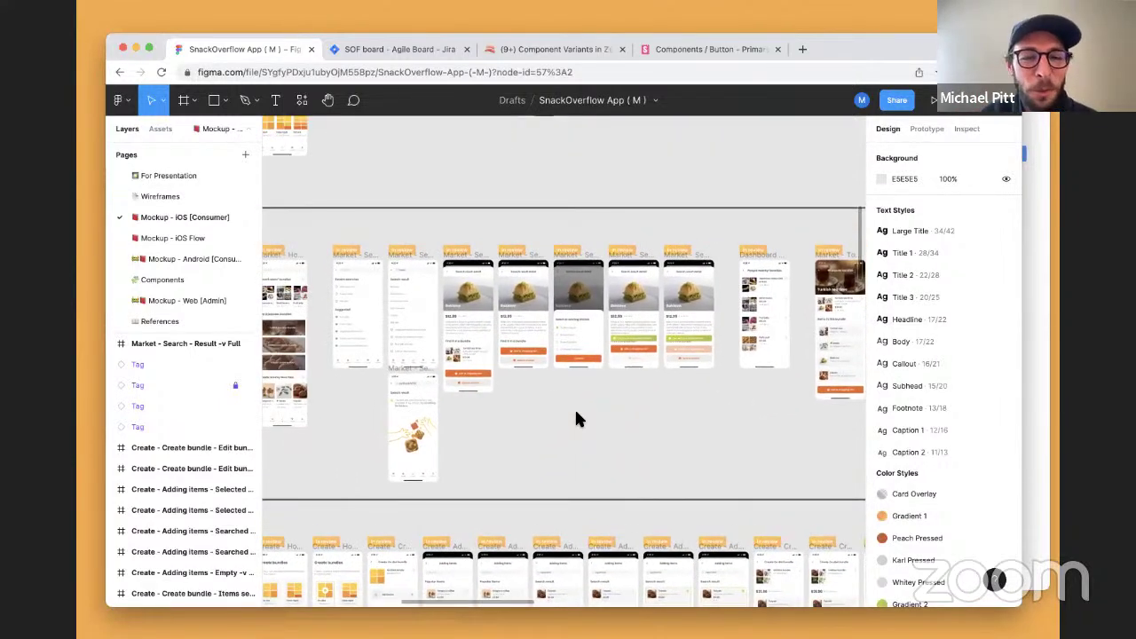
pyautogui.scroll(-1, 674, 448)
pyautogui.moveTo(744, 462); pyautogui.dragTo(337, 229)
# - Open the Zeplin plugin export for them, suggesting iOS App, Search, then close it
pyautogui.rightClick(476, 282)
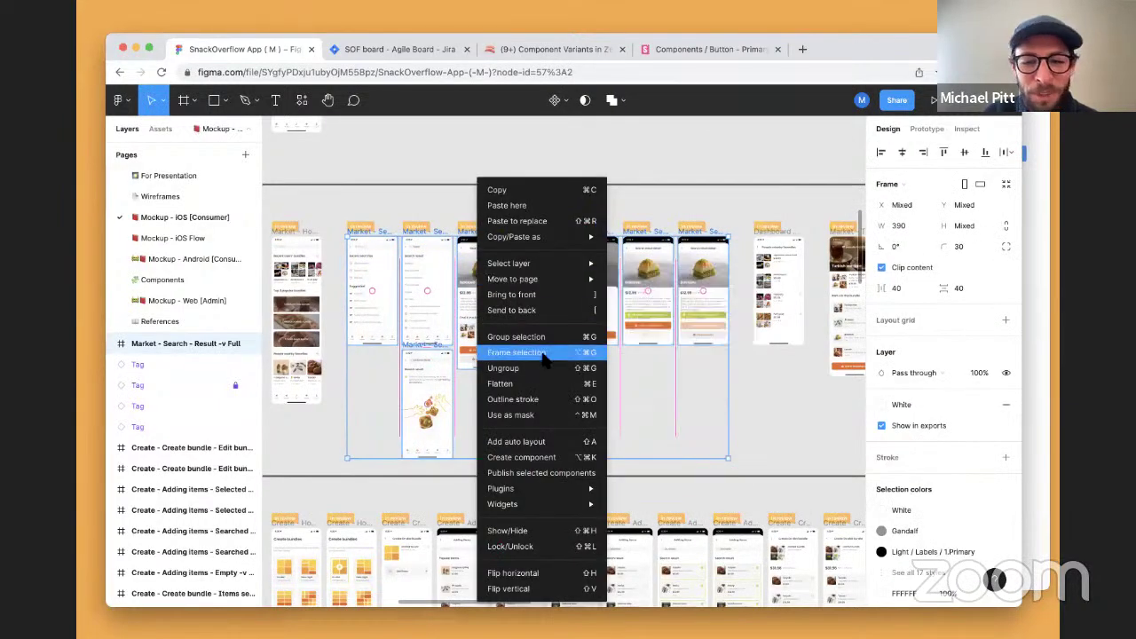
pyautogui.moveTo(541, 488)
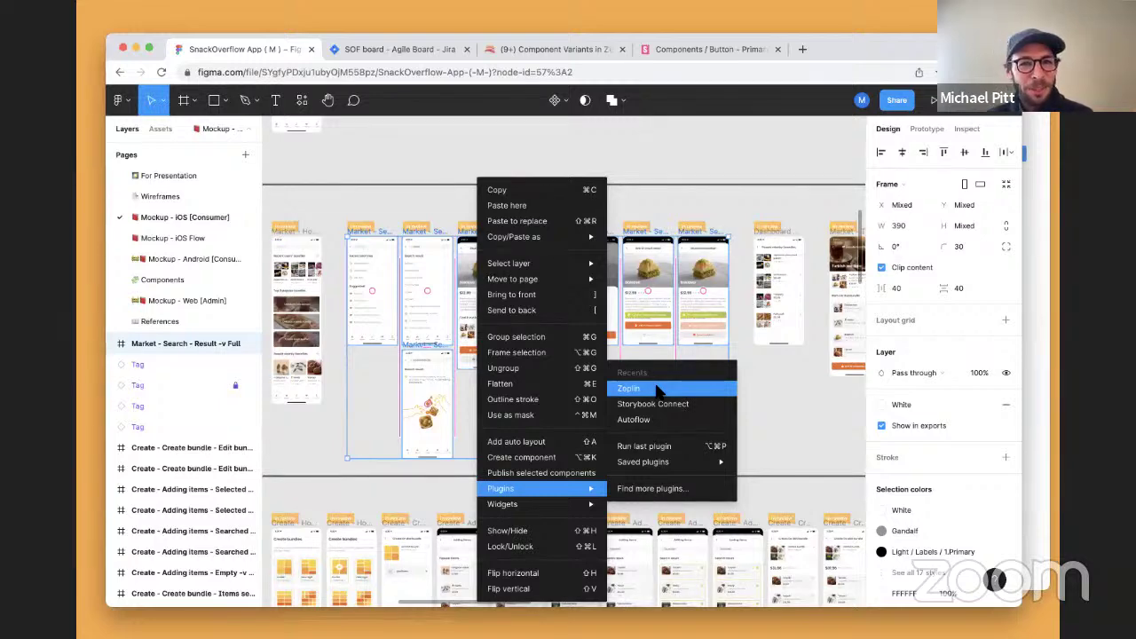
pyautogui.click(658, 388)
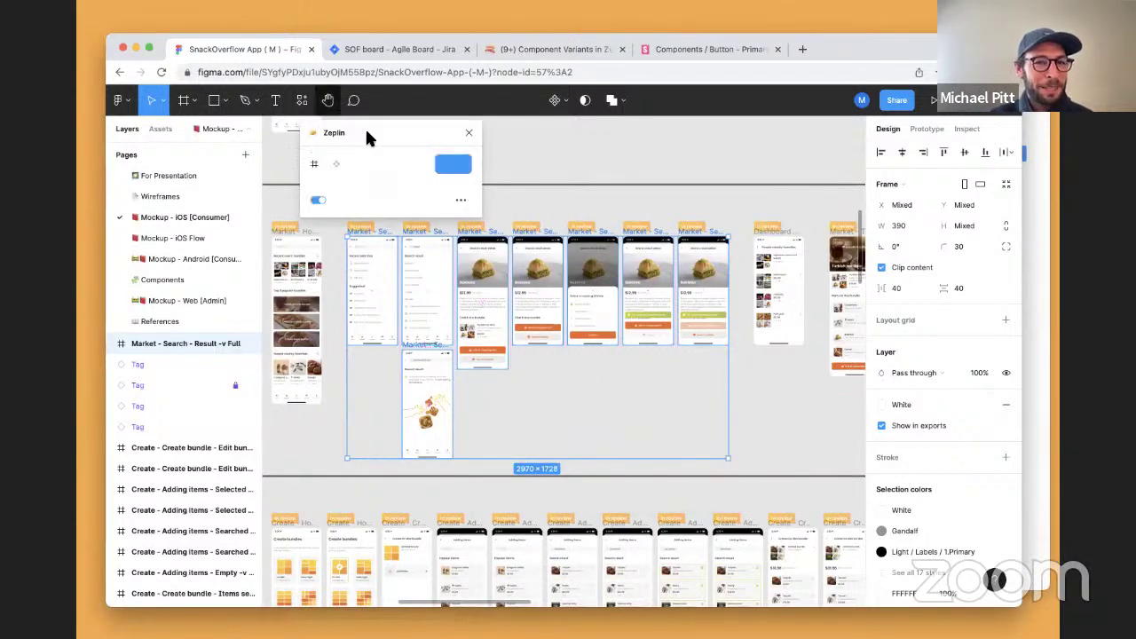
pyautogui.click(452, 165)
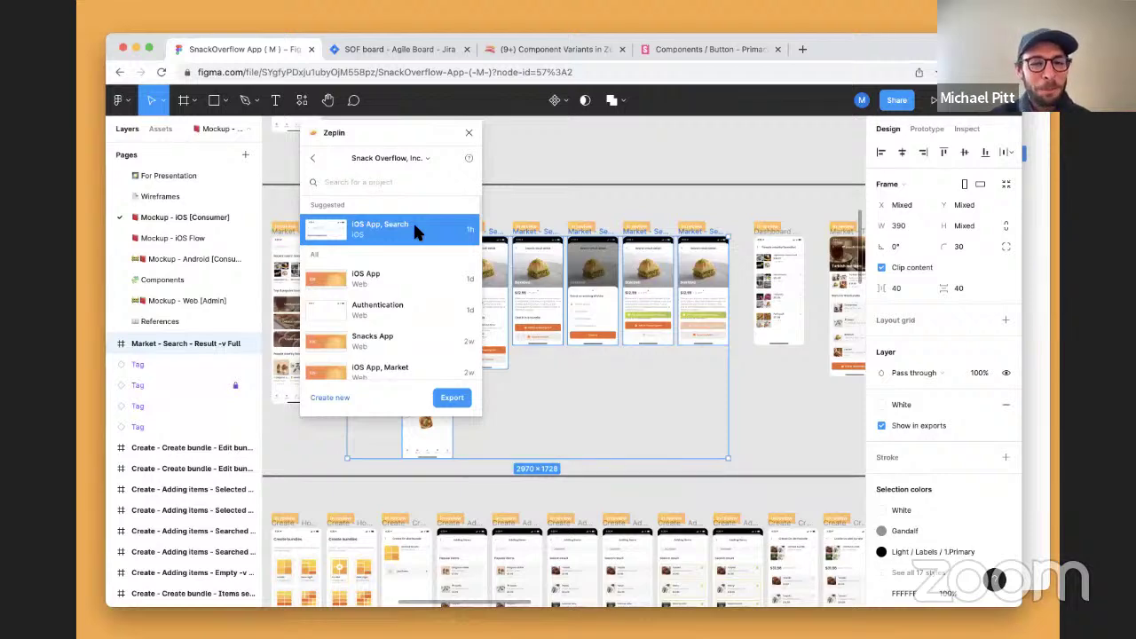
pyautogui.click(468, 135)
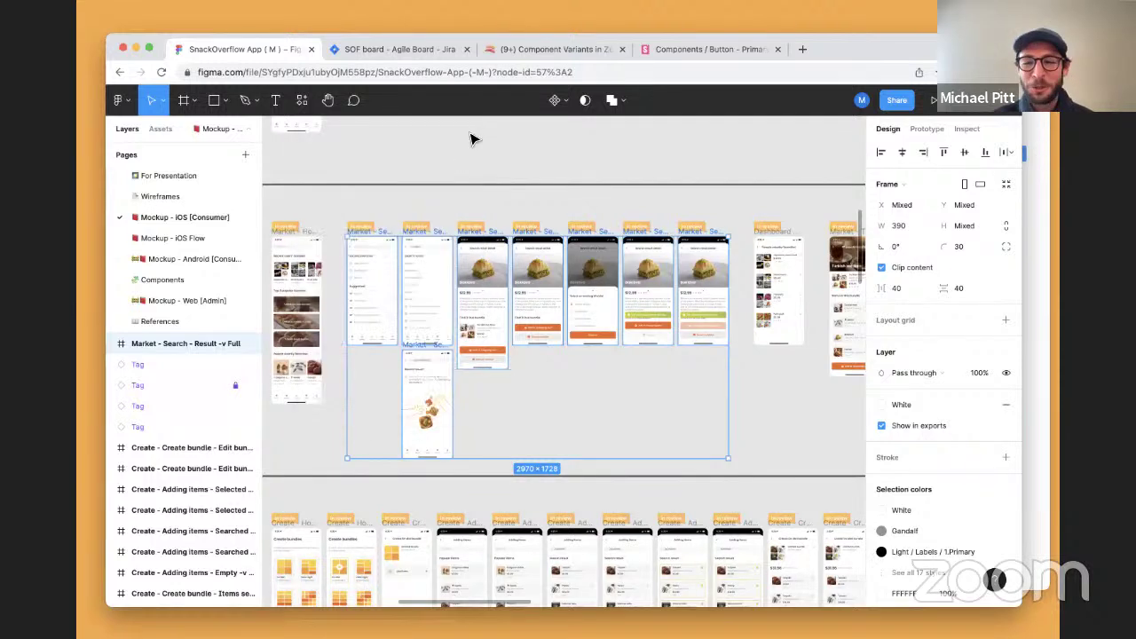
# - Deselect the Figma screens and open the iOS App, Search project in Zeplin
pyautogui.click(783, 207)
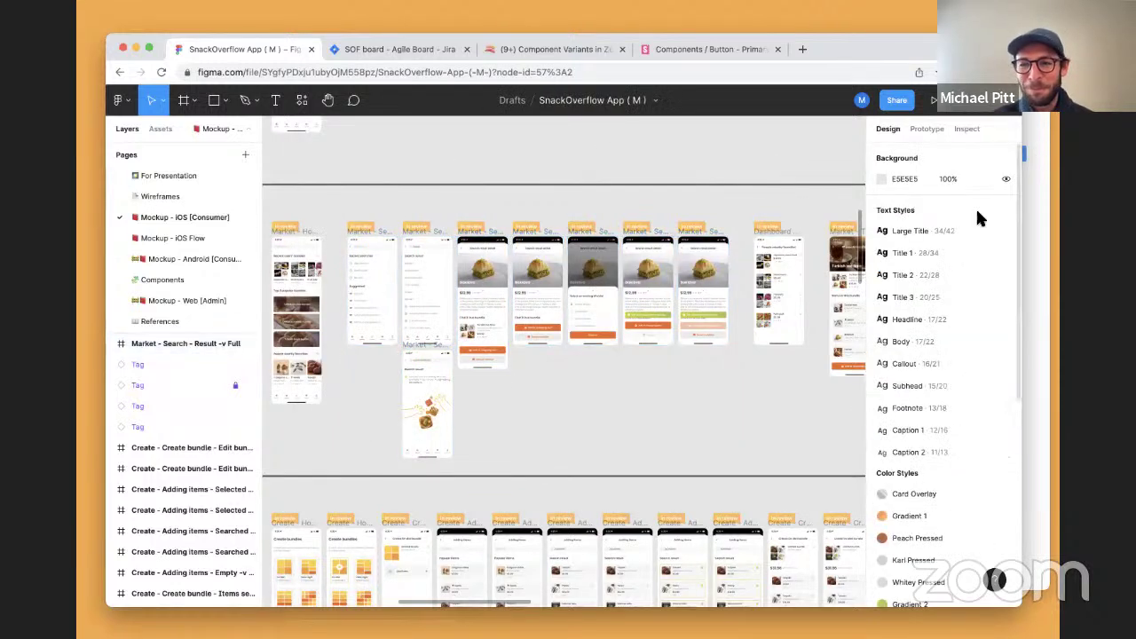
pyautogui.click(1026, 232)
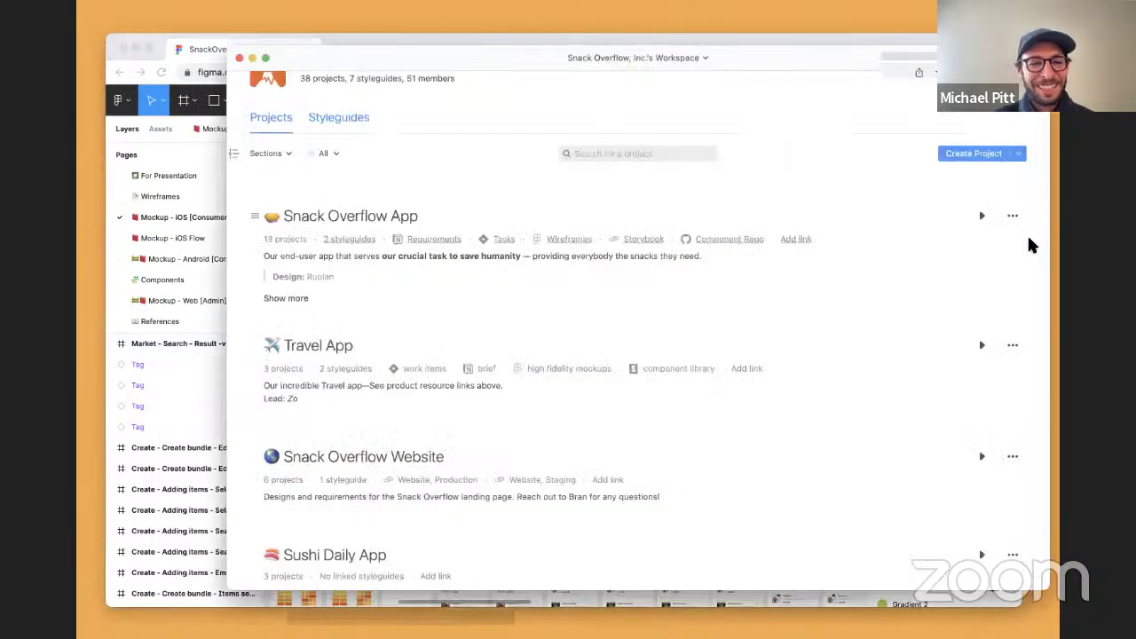
pyautogui.click(980, 217)
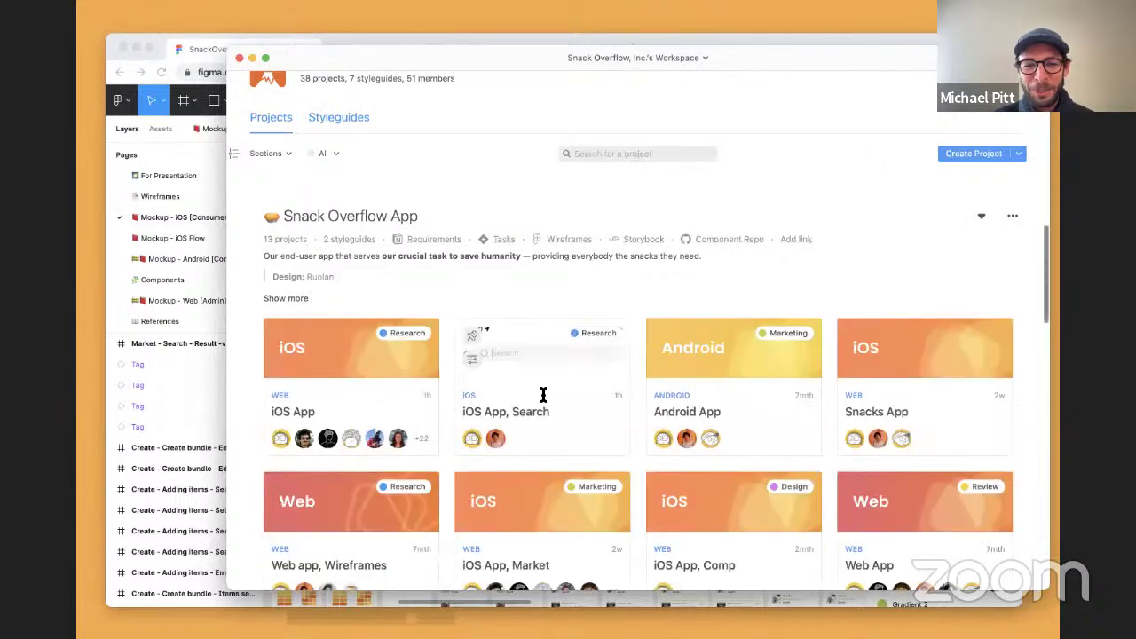
# - Browse the iOS App, Search project's Market search and home screens
pyautogui.scroll(-2, 541, 390)
pyautogui.click(548, 373)
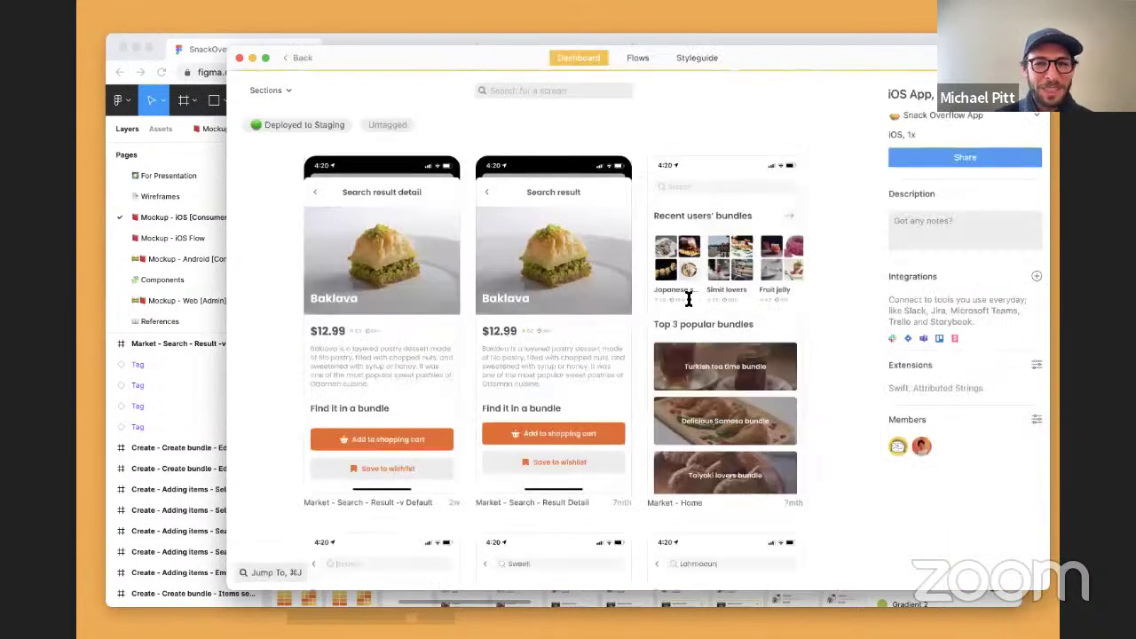
pyautogui.scroll(-5, 687, 299)
pyautogui.scroll(3, 688, 299)
pyautogui.scroll(1, 689, 299)
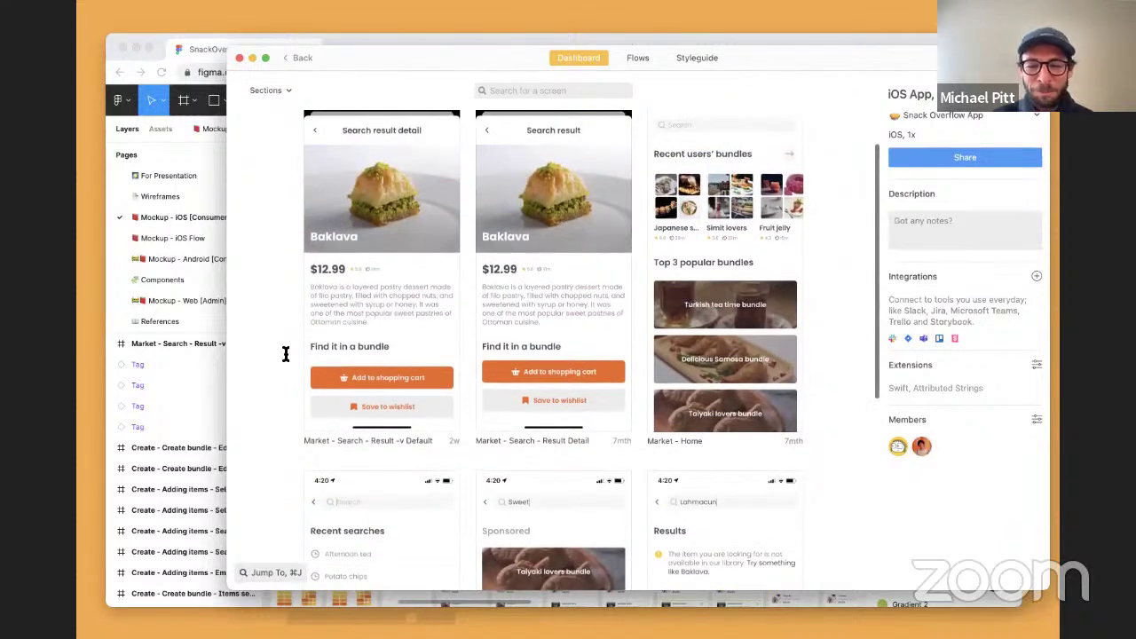
pyautogui.scroll(-3, 284, 354)
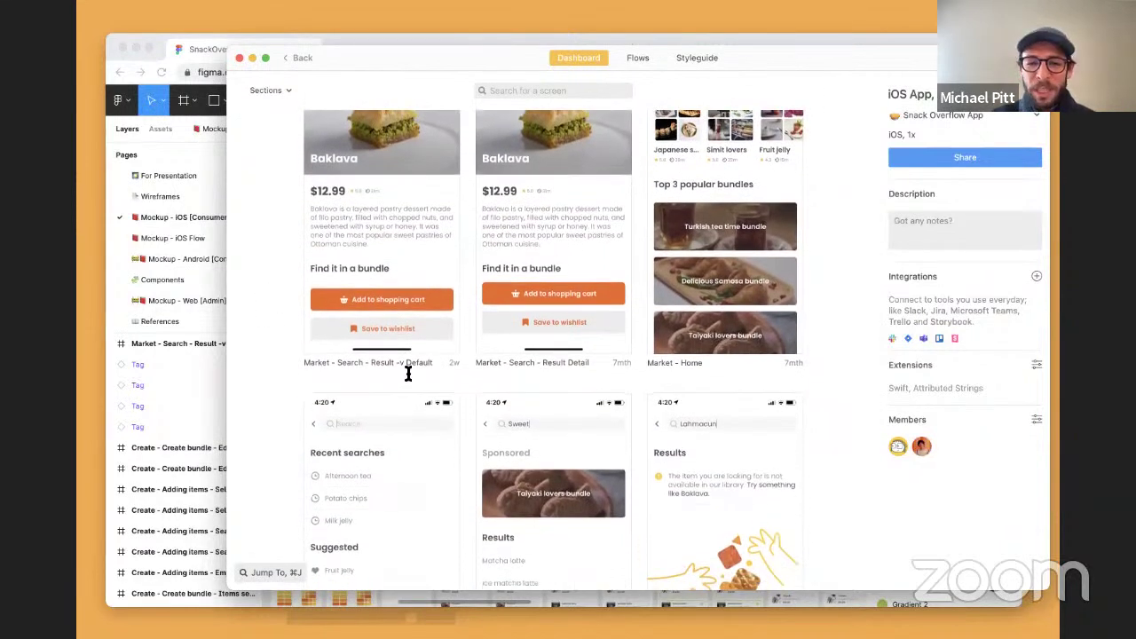
# - Group the six selected Market screens into a new section named 'Market'
pyautogui.moveTo(408, 370); pyautogui.dragTo(768, 456)
pyautogui.rightClick(752, 241)
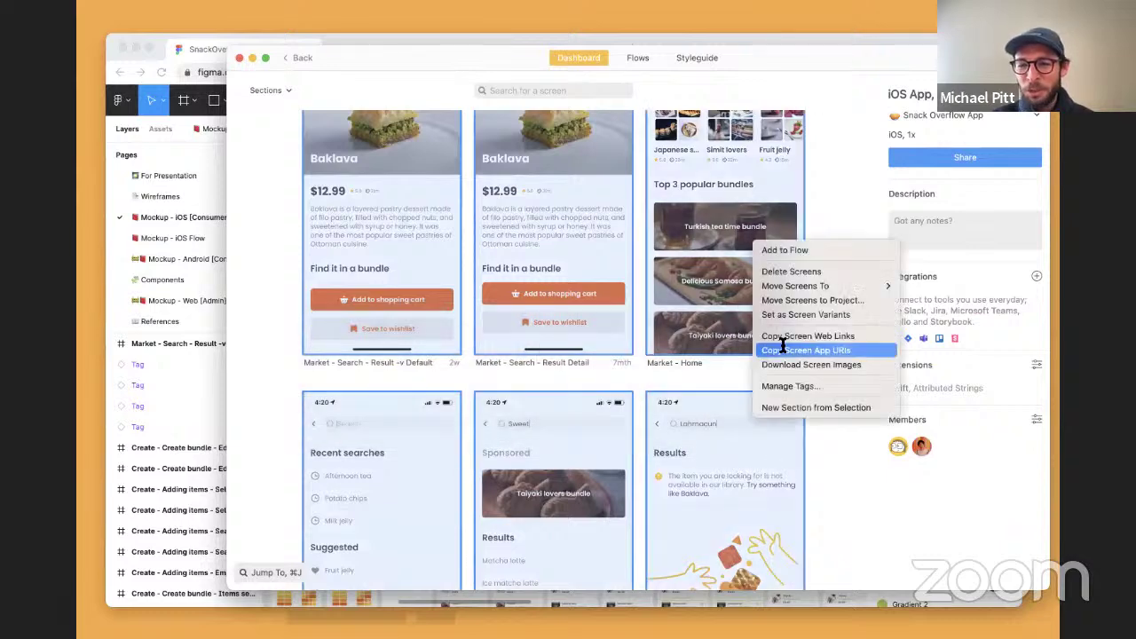
pyautogui.click(803, 407)
pyautogui.write('Market')
pyautogui.press('Return')
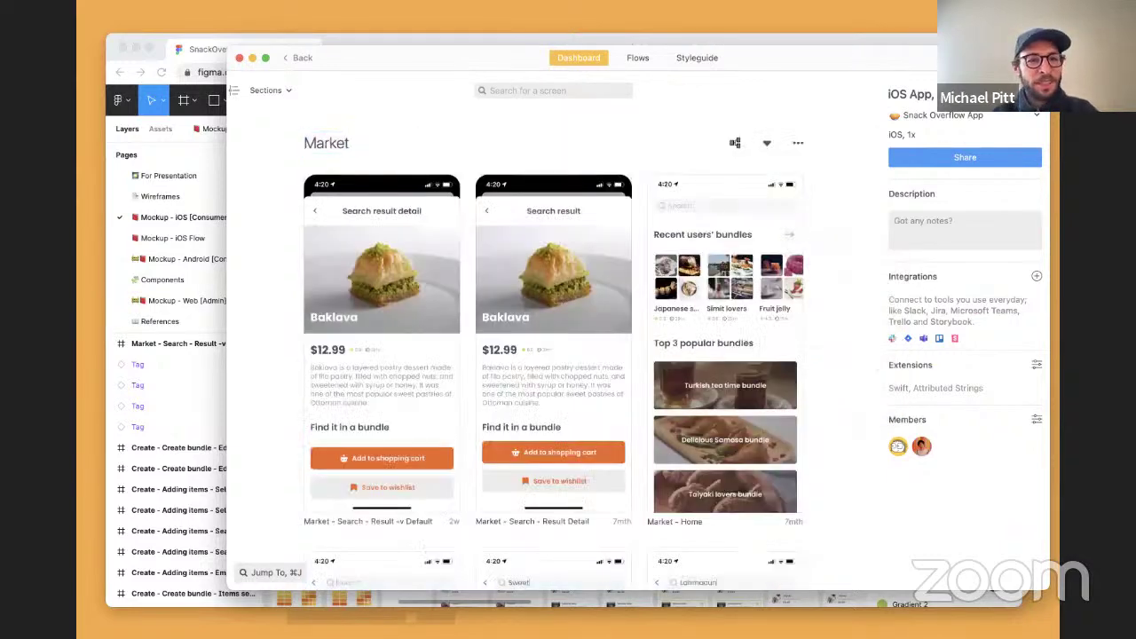
# - Give the Market section the description 'Where users buy and sell food' and collapse it
pyautogui.click(798, 142)
pyautogui.click(727, 159)
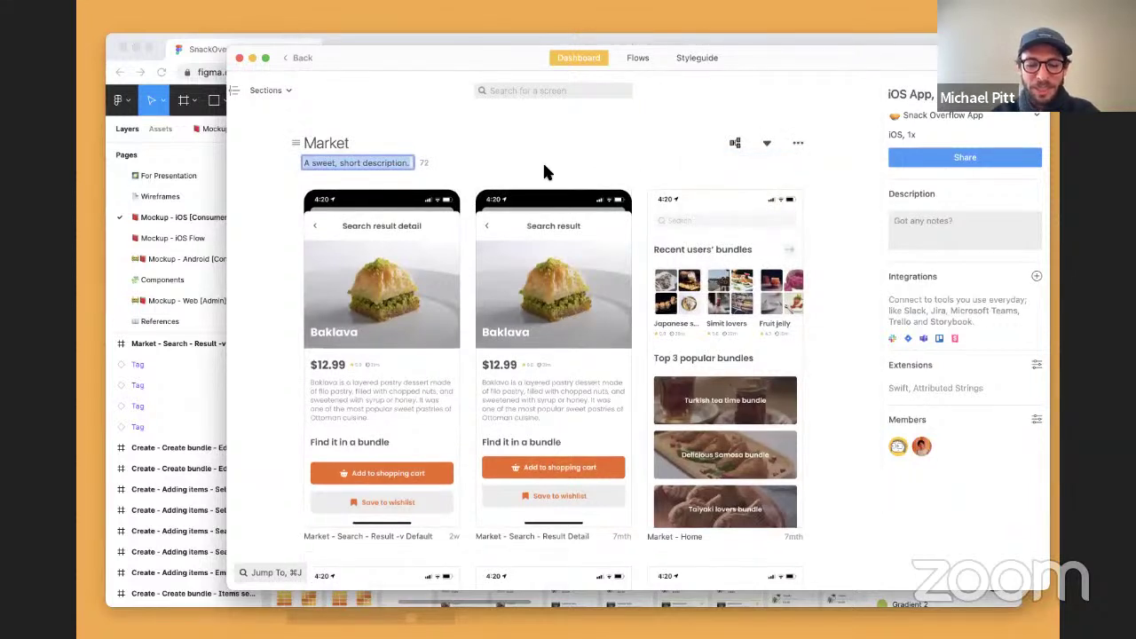
pyautogui.write('Where users buy and sell food')
pyautogui.press('Return')
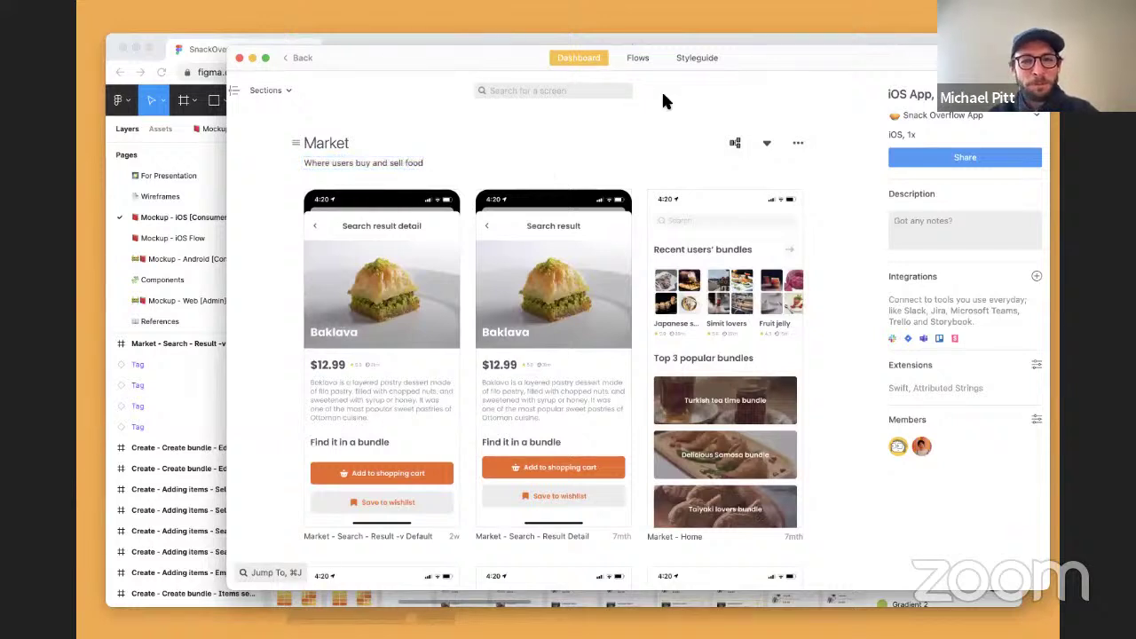
pyautogui.click(765, 142)
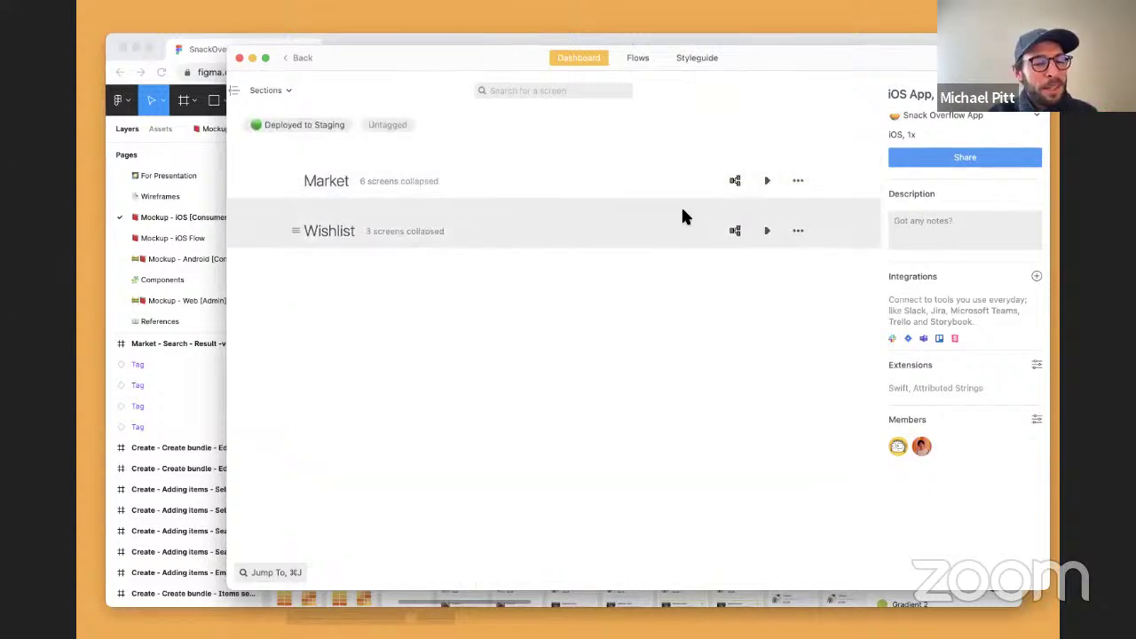
# - Toggle the Wishlist section open and closed, and check the Market section's options menu
pyautogui.click(768, 225)
pyautogui.click(767, 225)
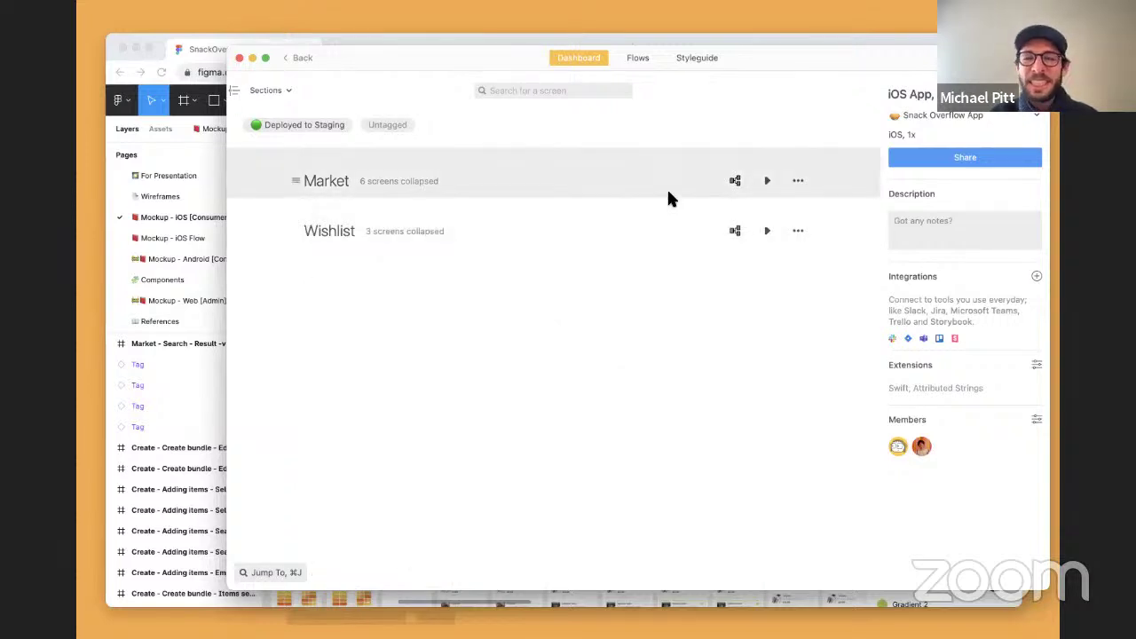
pyautogui.click(796, 181)
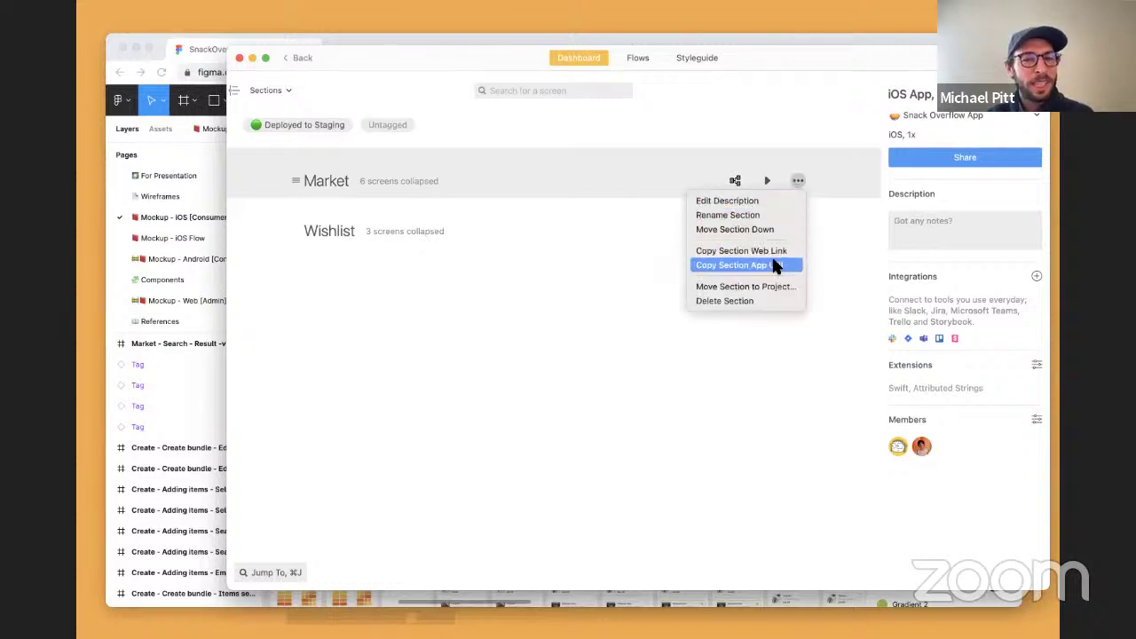
pyautogui.click(753, 100)
# - Expand the Market section to review its screens, collapse it again, and switch to Figma
pyautogui.click(763, 181)
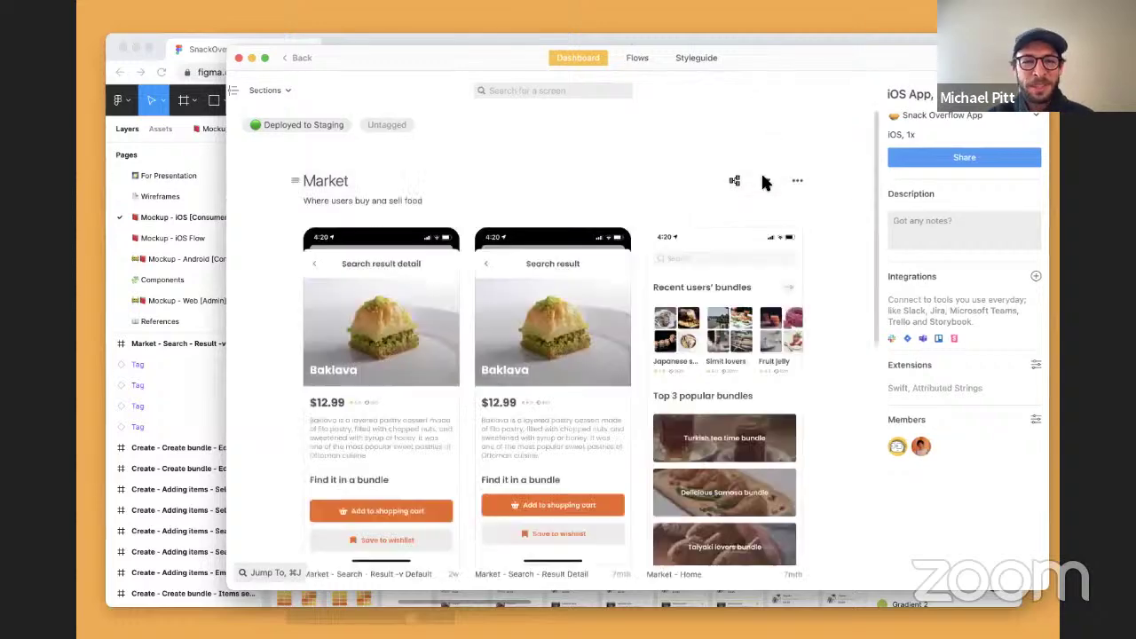
pyautogui.scroll(-6, 710, 311)
pyautogui.scroll(4, 710, 310)
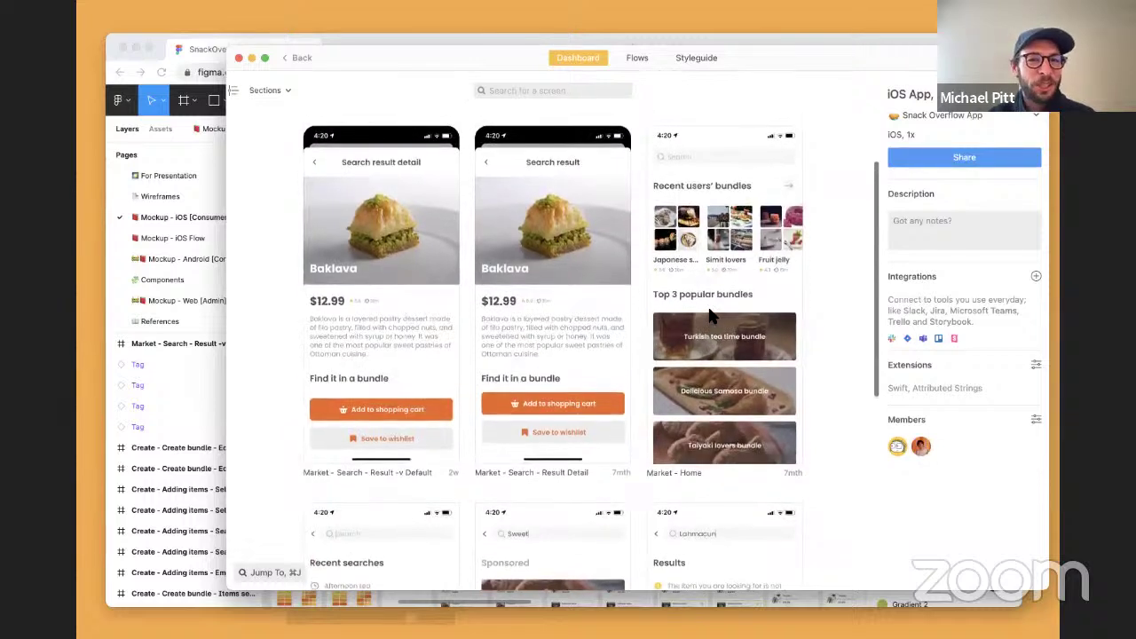
pyautogui.scroll(3, 710, 312)
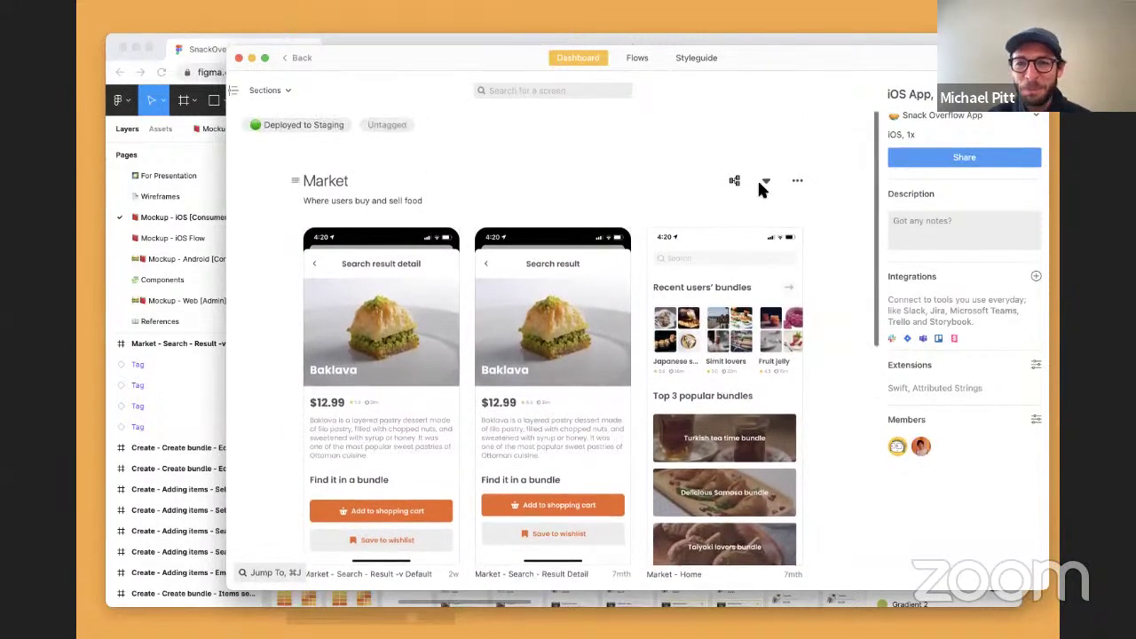
pyautogui.click(761, 178)
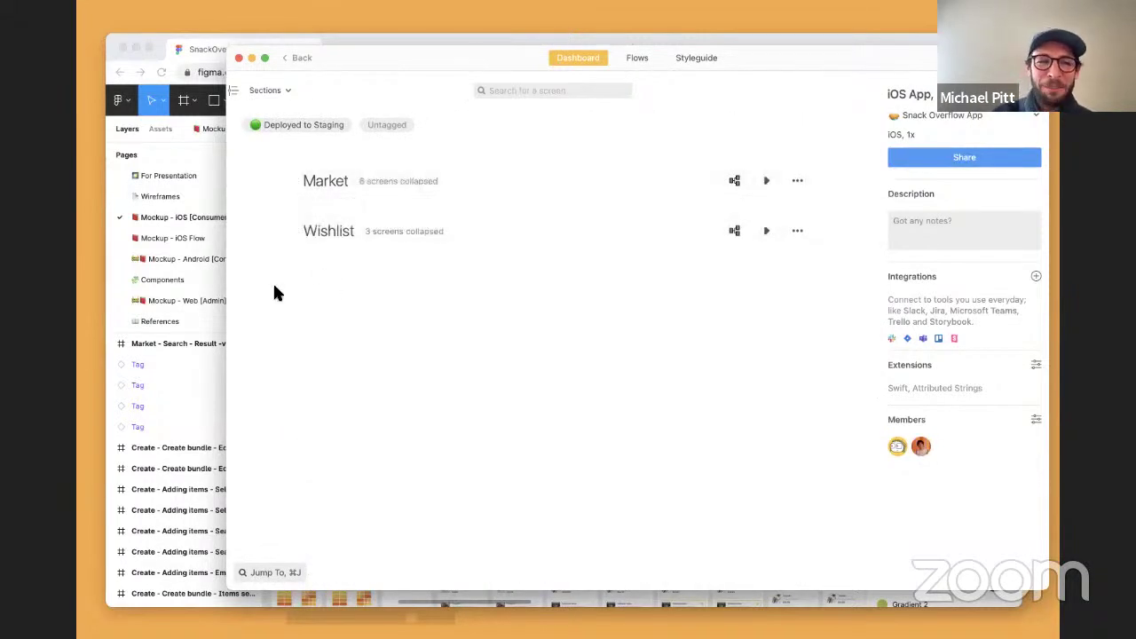
pyautogui.click(200, 152)
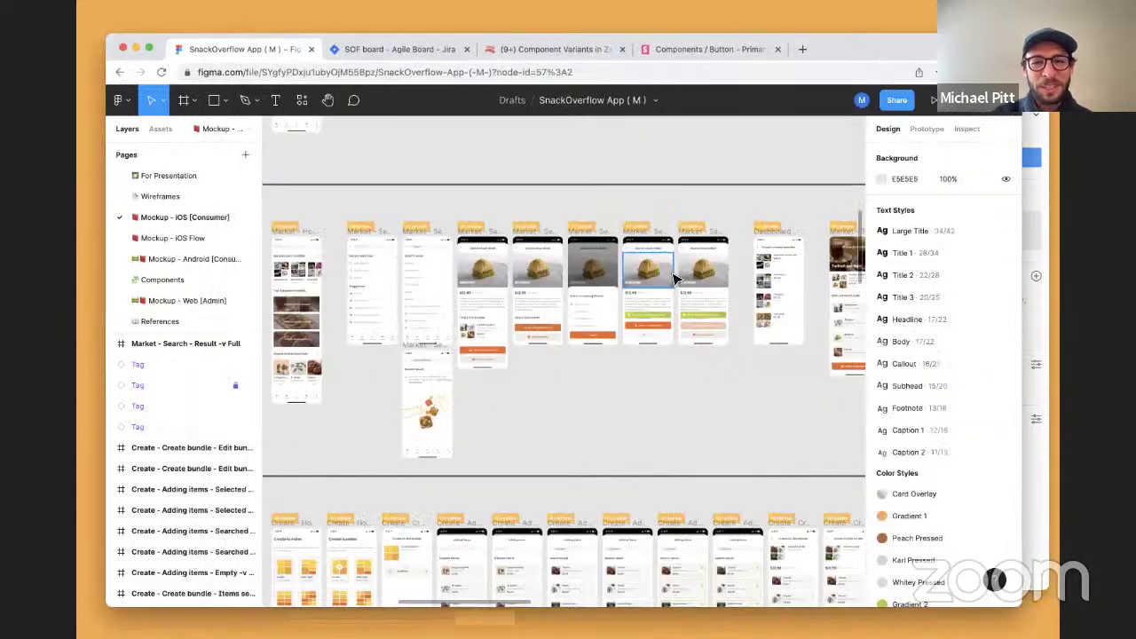
# - Zoom out on the Figma canvas to survey the screen sections, then switch back to Zeplin
pyautogui.scroll(-5, 674, 279)
pyautogui.scroll(-4, 674, 280)
pyautogui.click(1029, 206)
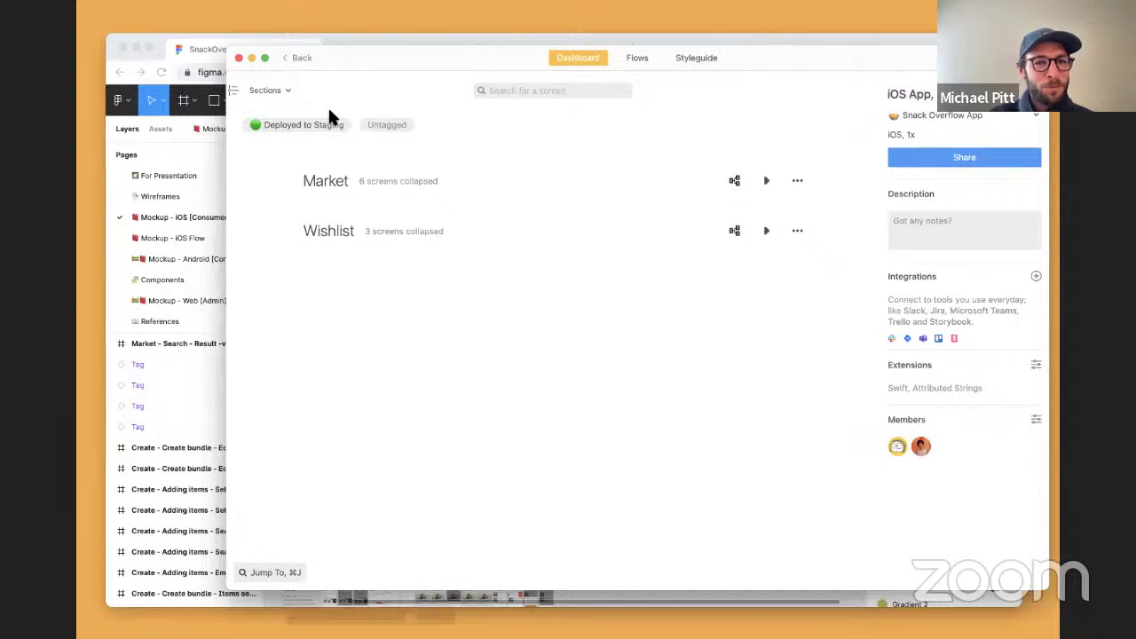
# - Go back to the project list, open the iOS App project, and expand its Market section
pyautogui.click(302, 57)
pyautogui.click(401, 326)
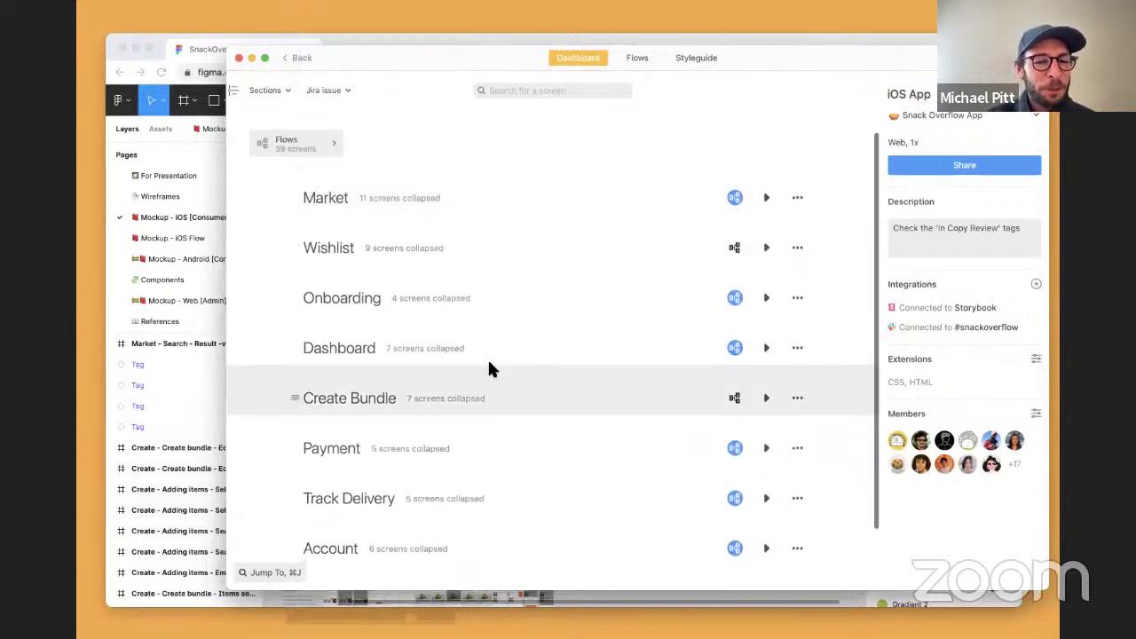
pyautogui.scroll(-2, 487, 358)
pyautogui.scroll(3, 486, 319)
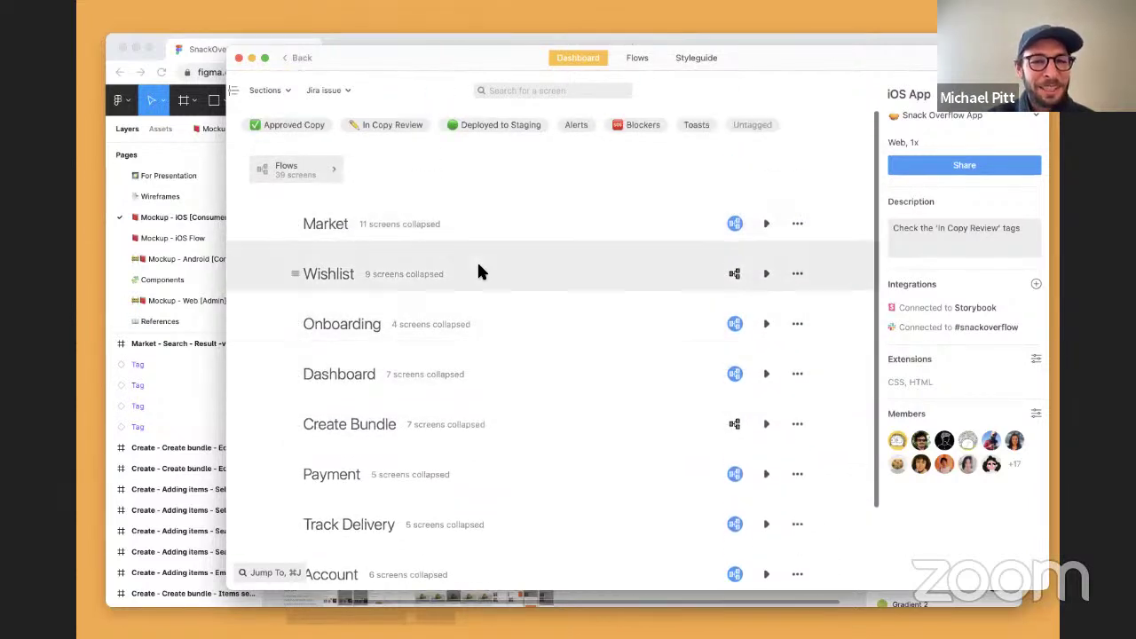
pyautogui.click(744, 235)
pyautogui.scroll(-5, 764, 384)
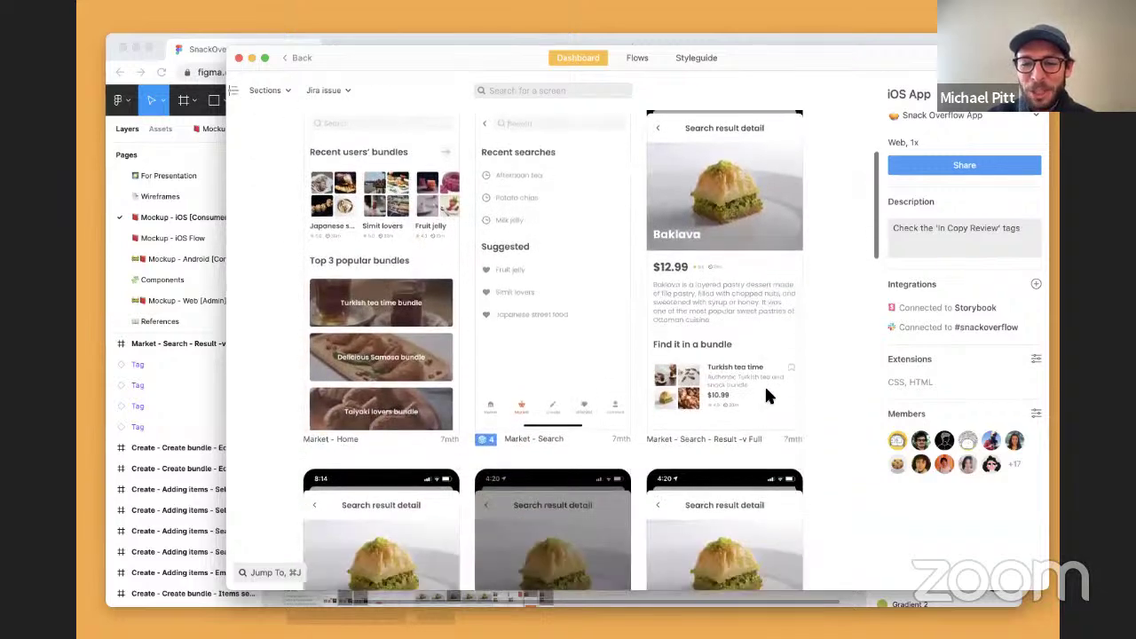
pyautogui.scroll(2, 818, 257)
# - Expand all sections of the iOS App dashboard with Expand All Sections
pyautogui.rightClick(823, 256)
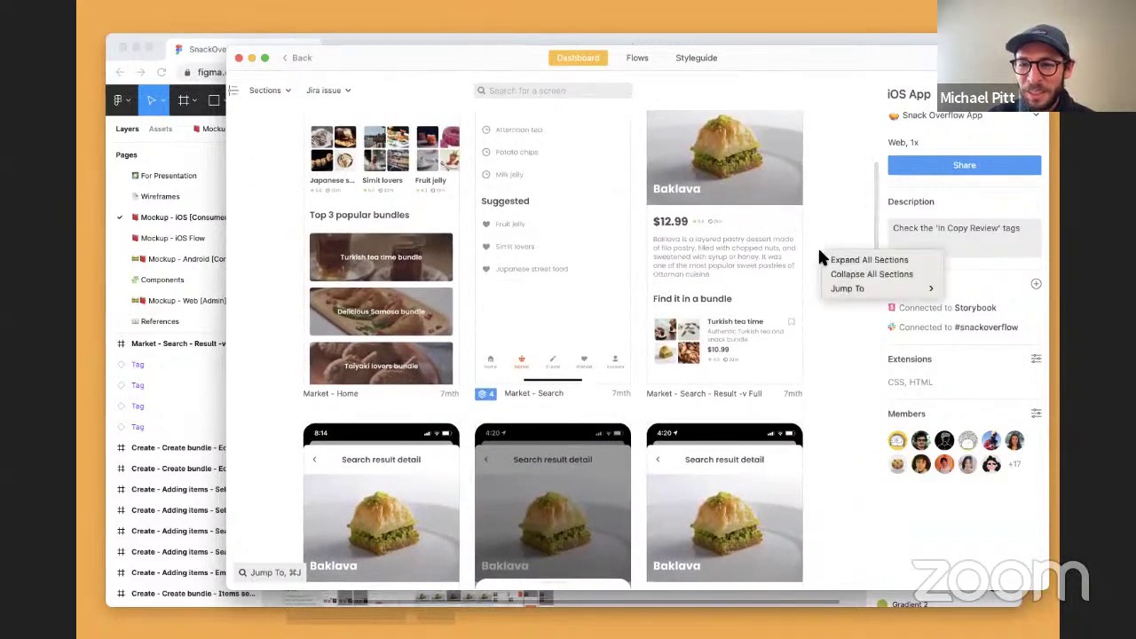
pyautogui.click(825, 259)
pyautogui.scroll(-10, 791, 414)
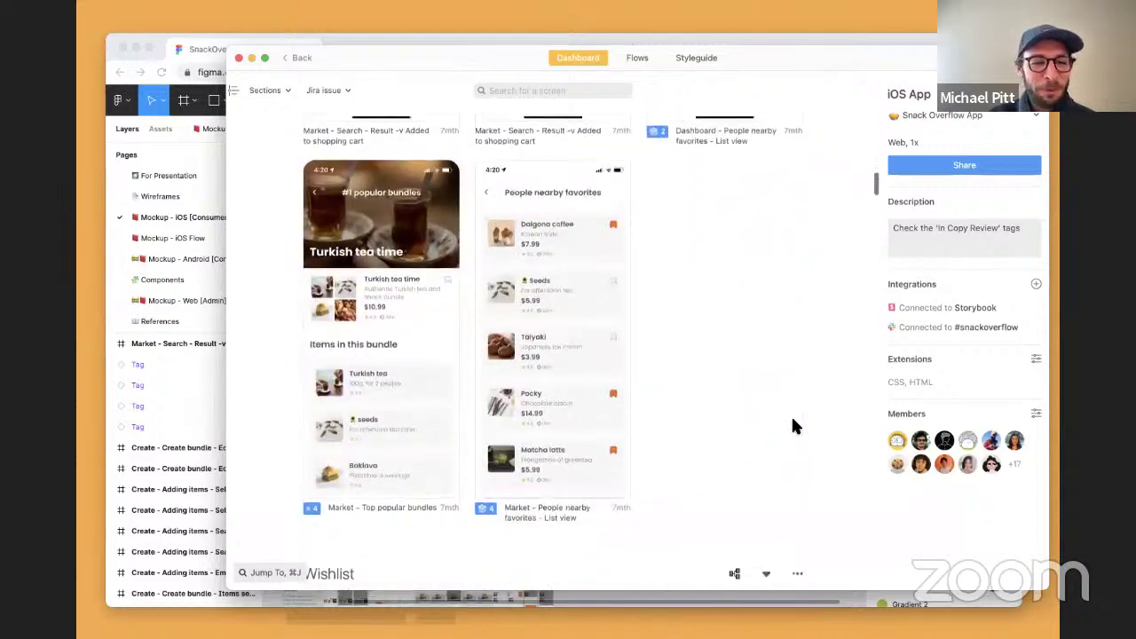
pyautogui.scroll(-15, 791, 414)
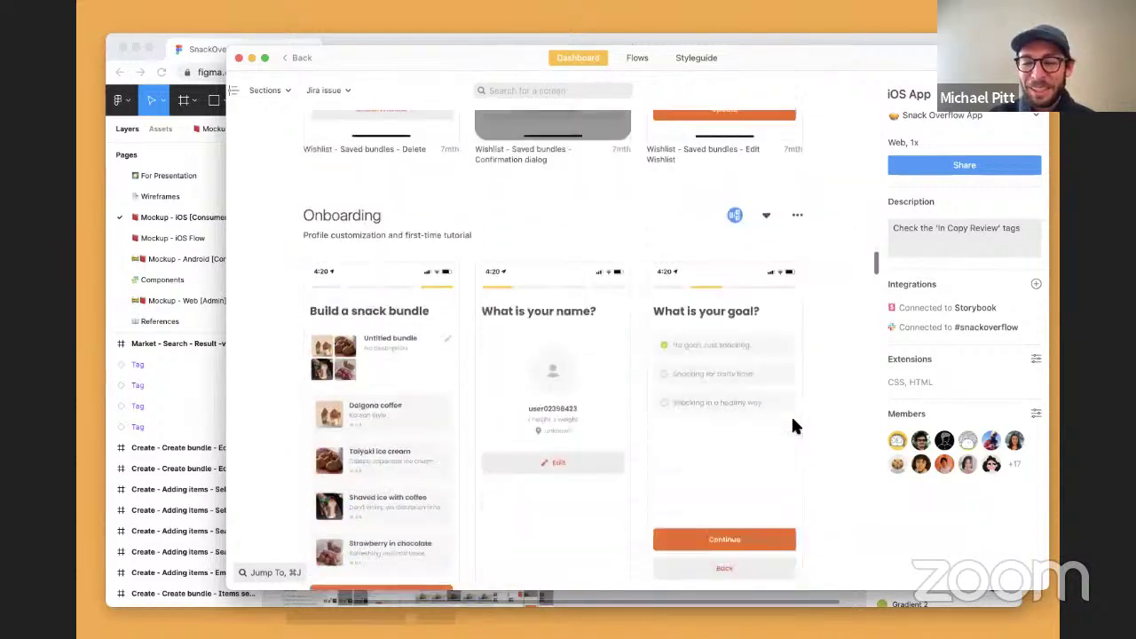
# - Collapse every section with Collapse All Sections, from Market down to Account
pyautogui.rightClick(816, 299)
pyautogui.click(850, 312)
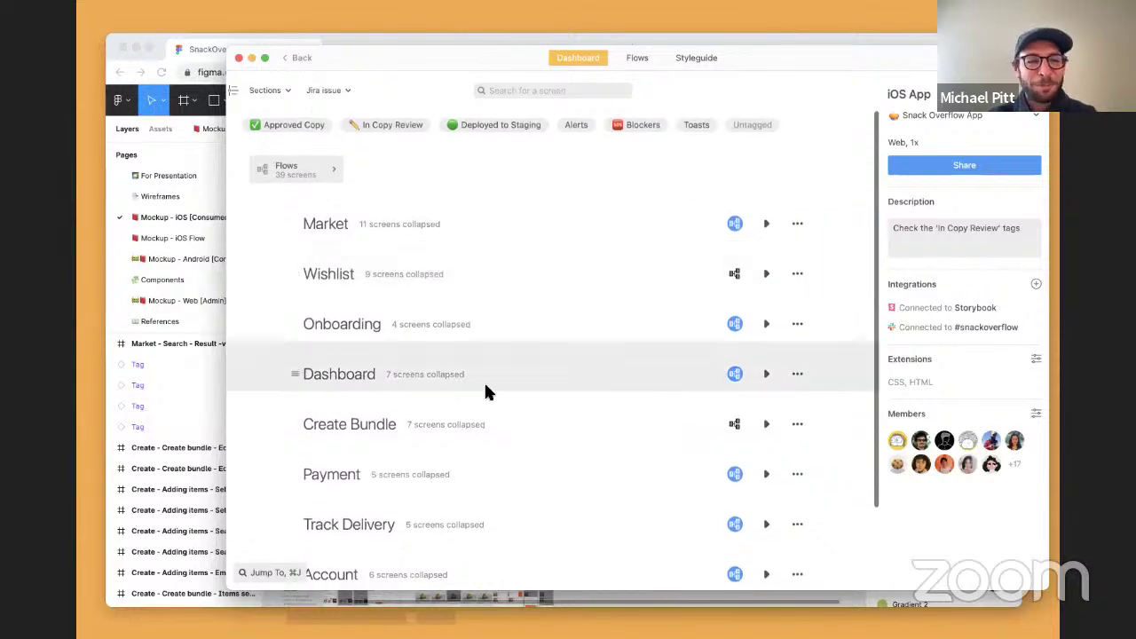
pyautogui.scroll(-2, 492, 501)
pyautogui.scroll(2, 495, 504)
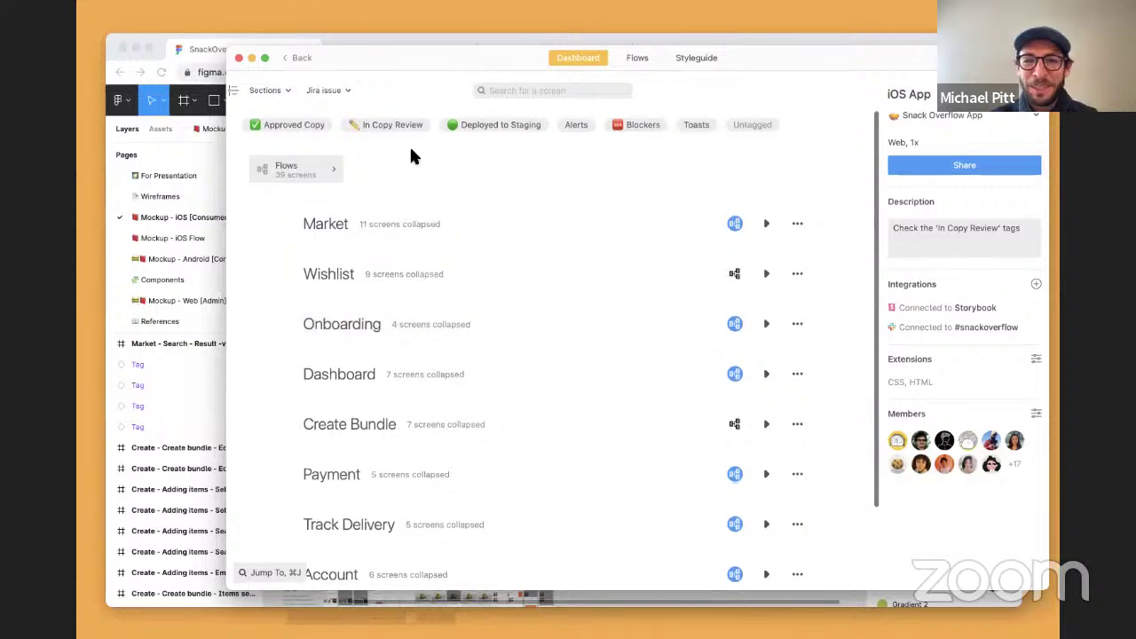
# - Return to the Snack Overflow workspace project grid, then switch to the Figma file
pyautogui.click(296, 59)
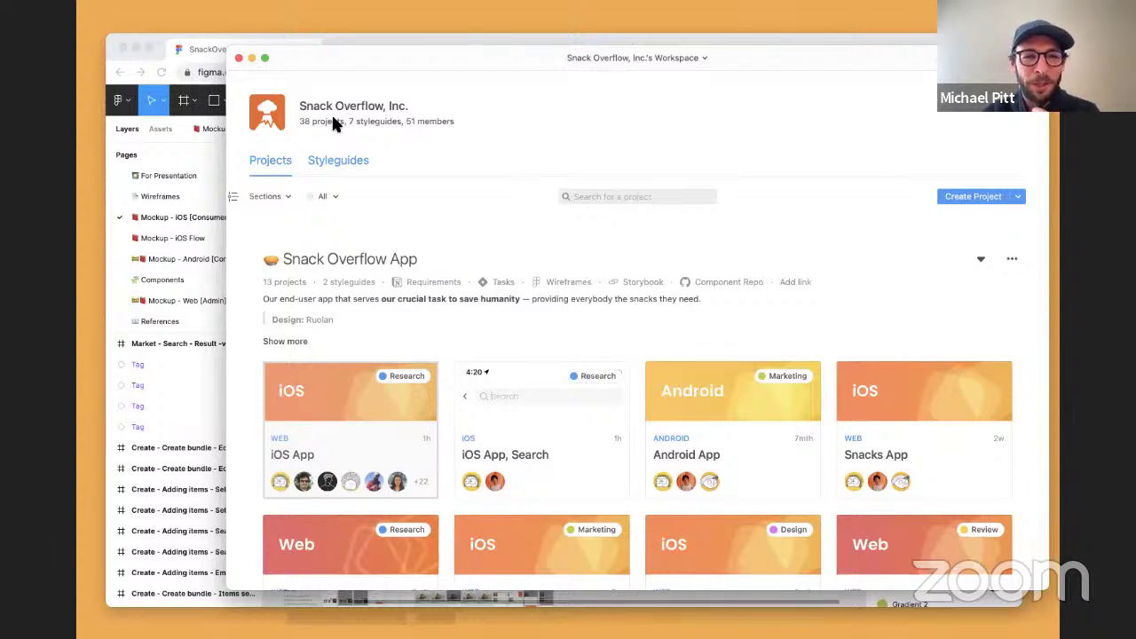
pyautogui.click(205, 174)
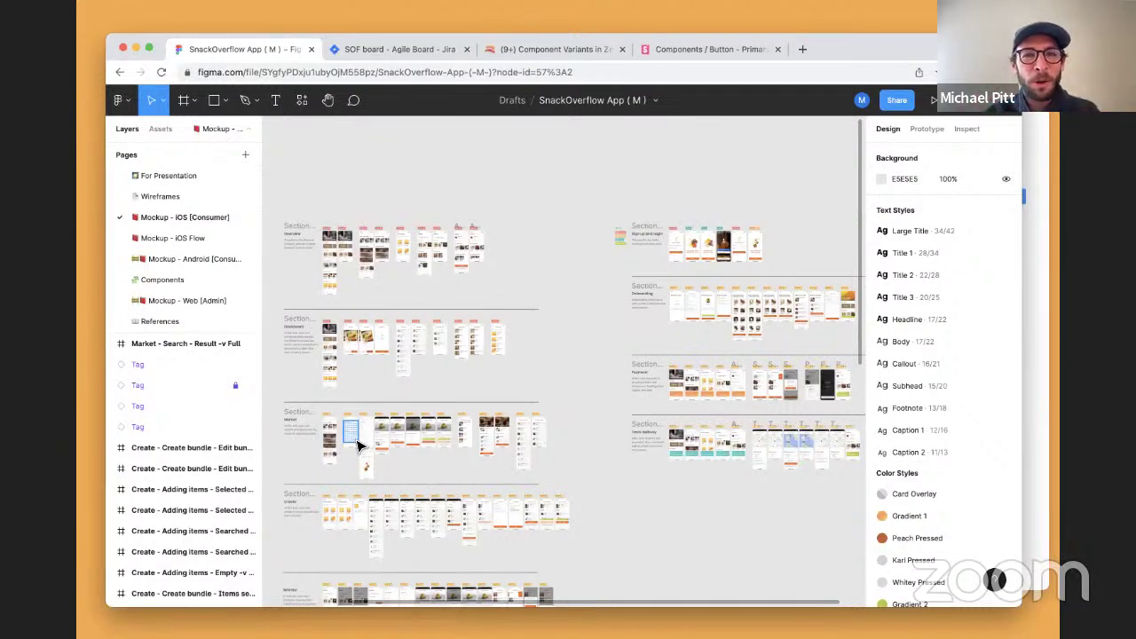
pyautogui.scroll(10, 358, 446)
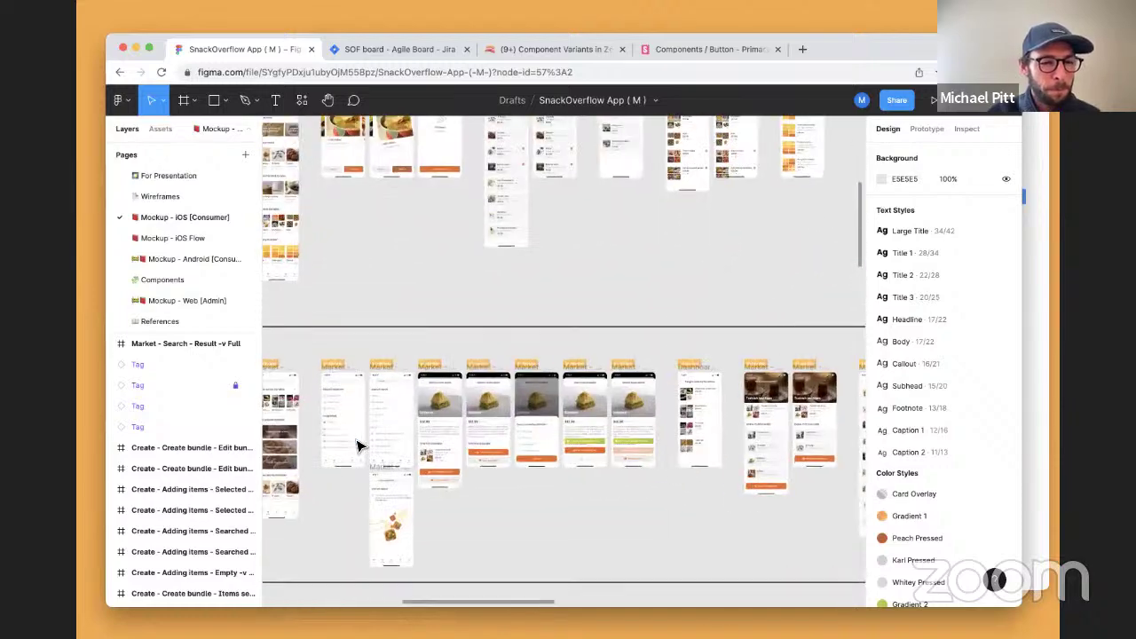
pyautogui.scroll(5, 421, 370)
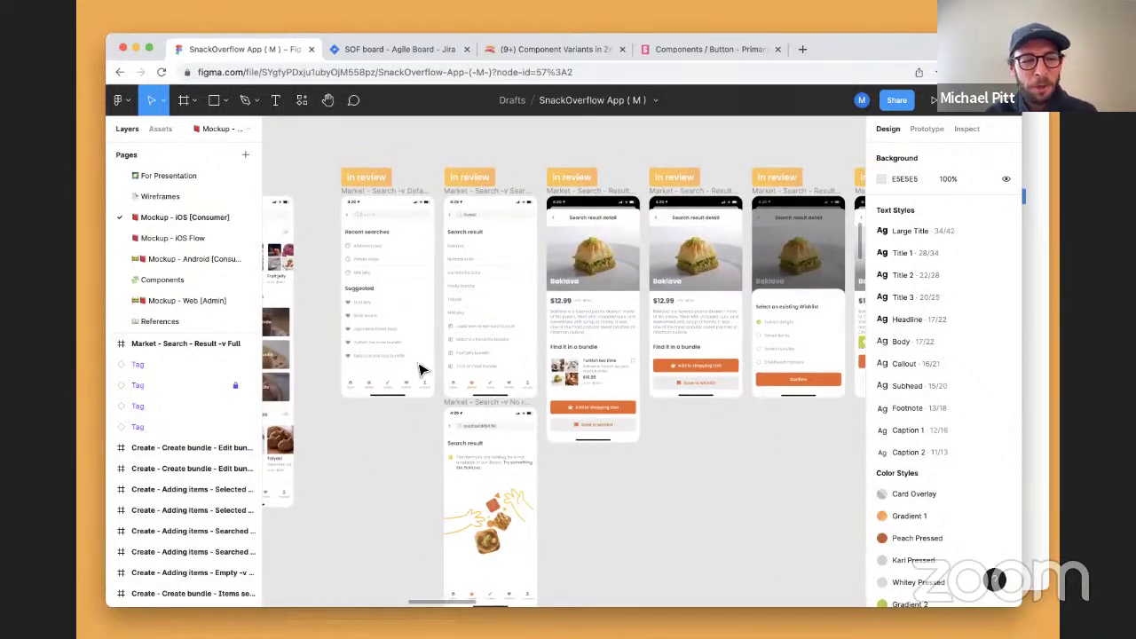
pyautogui.scroll(-2, 420, 370)
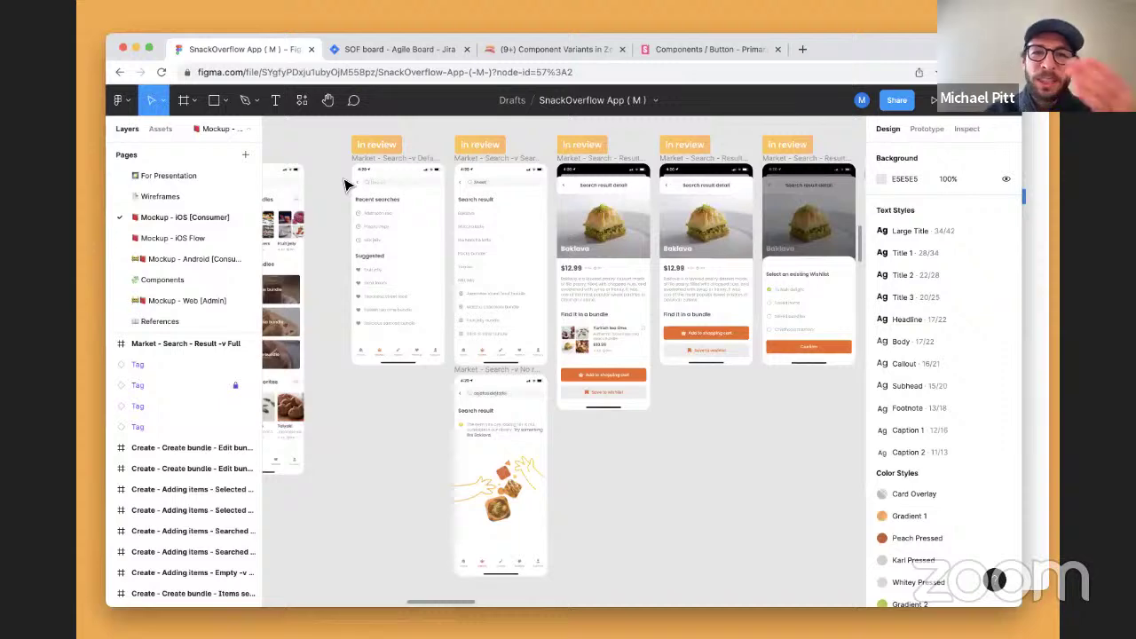
pyautogui.scroll(5, 390, 168)
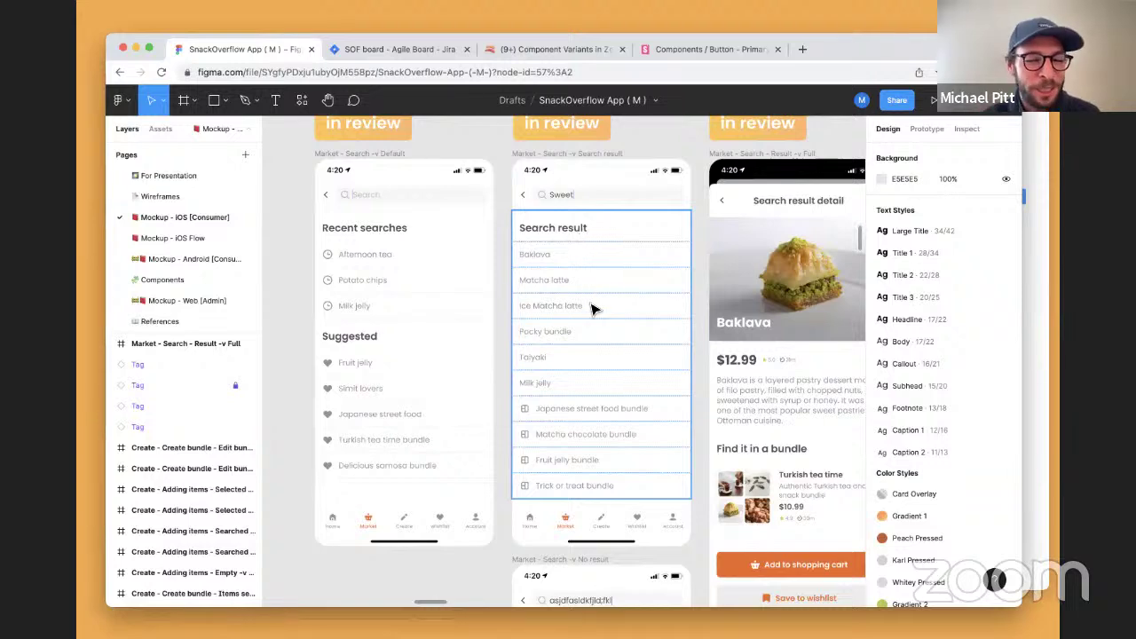
pyautogui.scroll(-5, 591, 304)
pyautogui.scroll(-1, 594, 309)
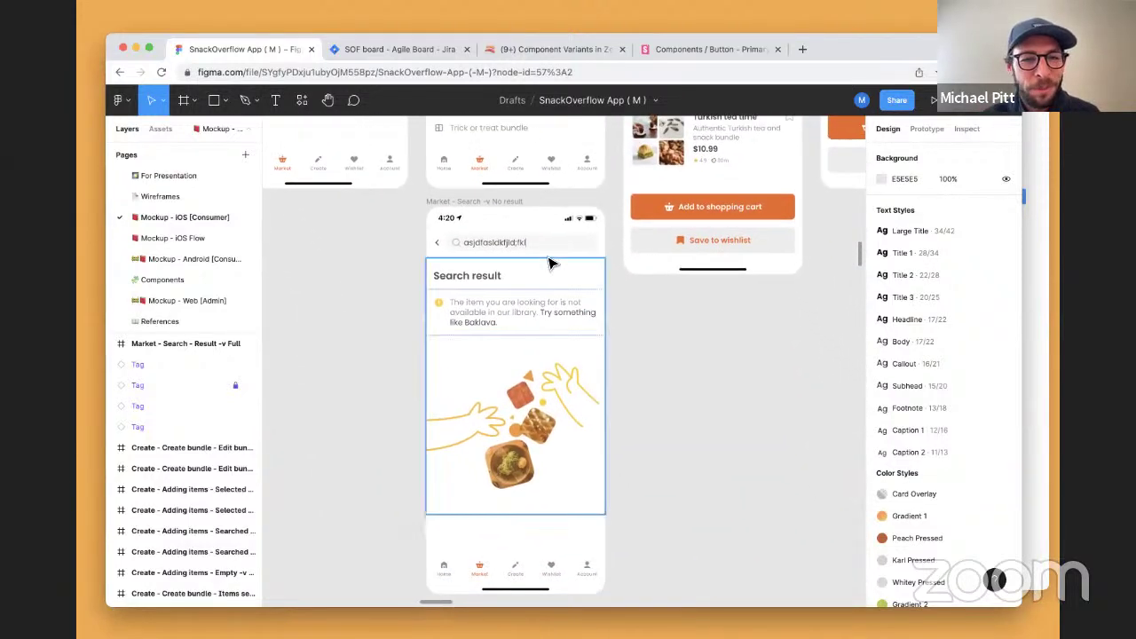
pyautogui.scroll(-2, 510, 210)
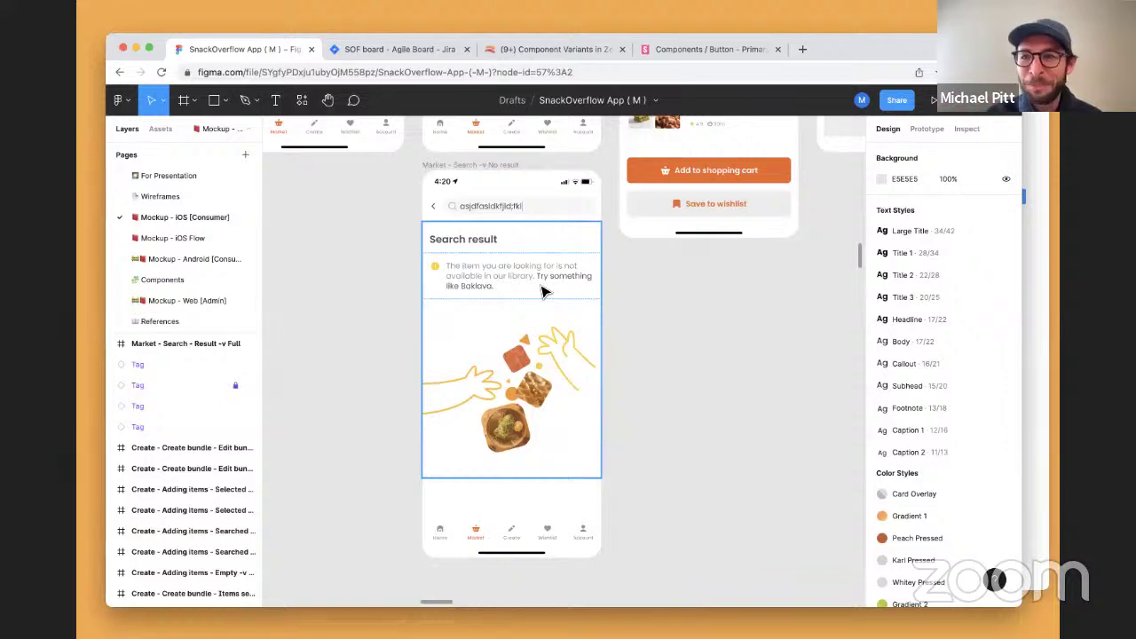
pyautogui.scroll(-3, 513, 242)
pyautogui.scroll(5, 513, 241)
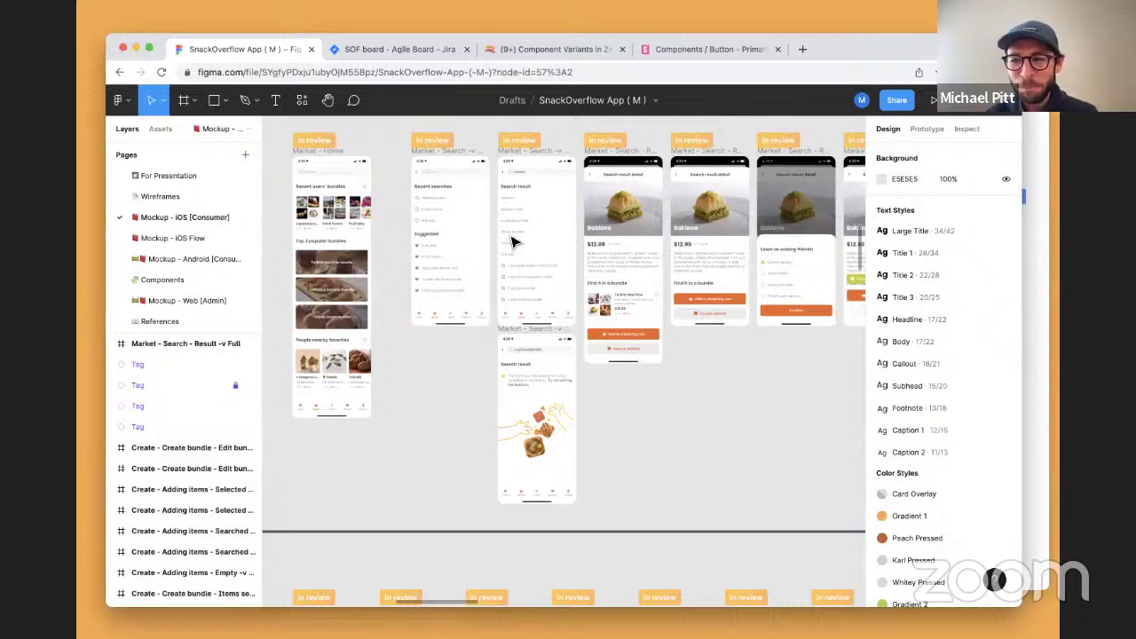
pyautogui.scroll(-10, 512, 242)
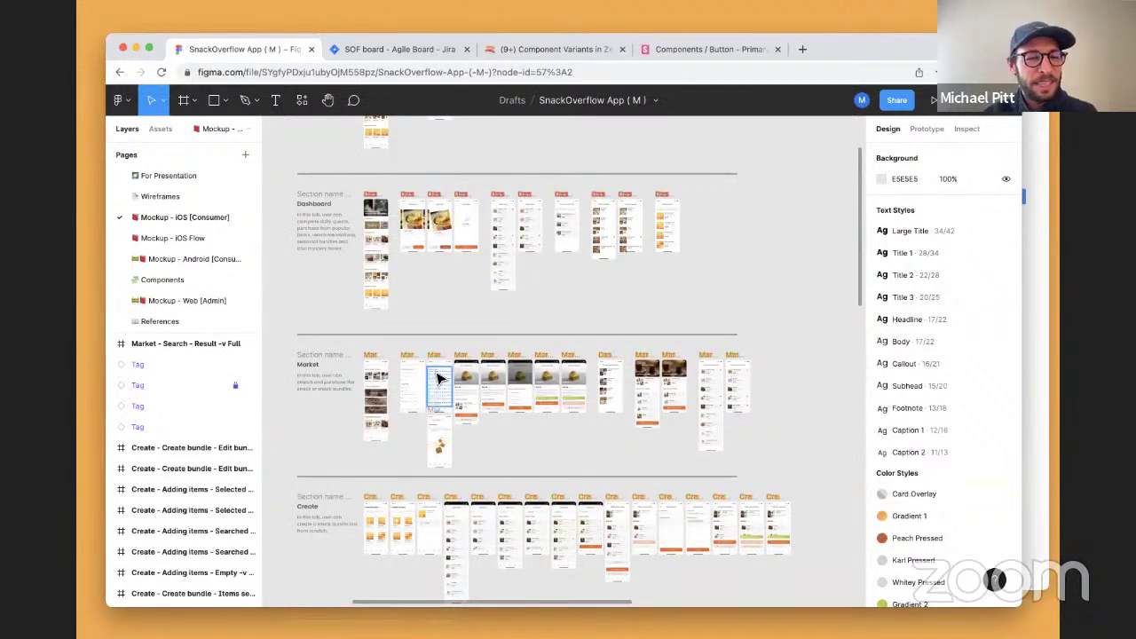
# - Zoom the Figma canvas in on the Market section, then back out to all sections
pyautogui.scroll(8, 437, 382)
pyautogui.scroll(-3, 437, 379)
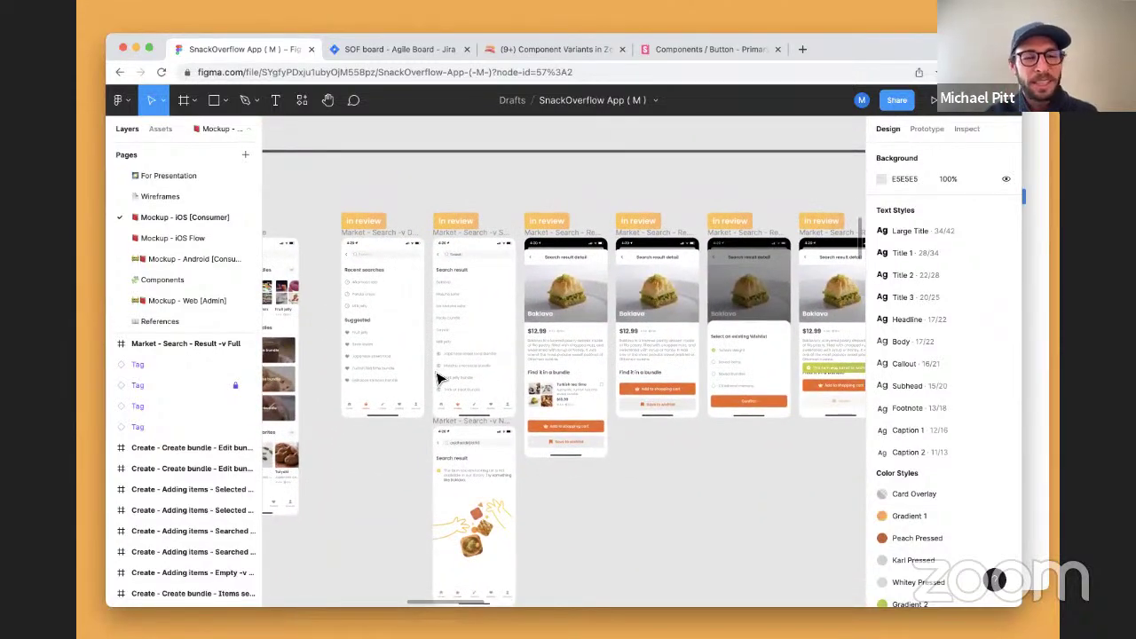
pyautogui.scroll(-8, 437, 379)
pyautogui.scroll(-2, 436, 379)
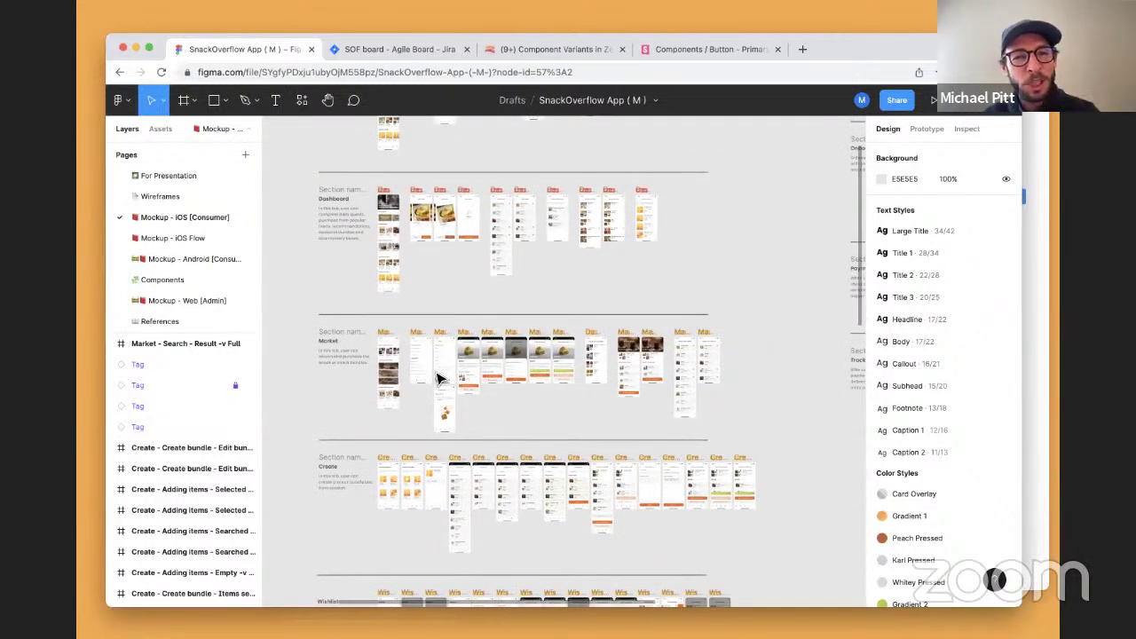
pyautogui.scroll(-4, 436, 379)
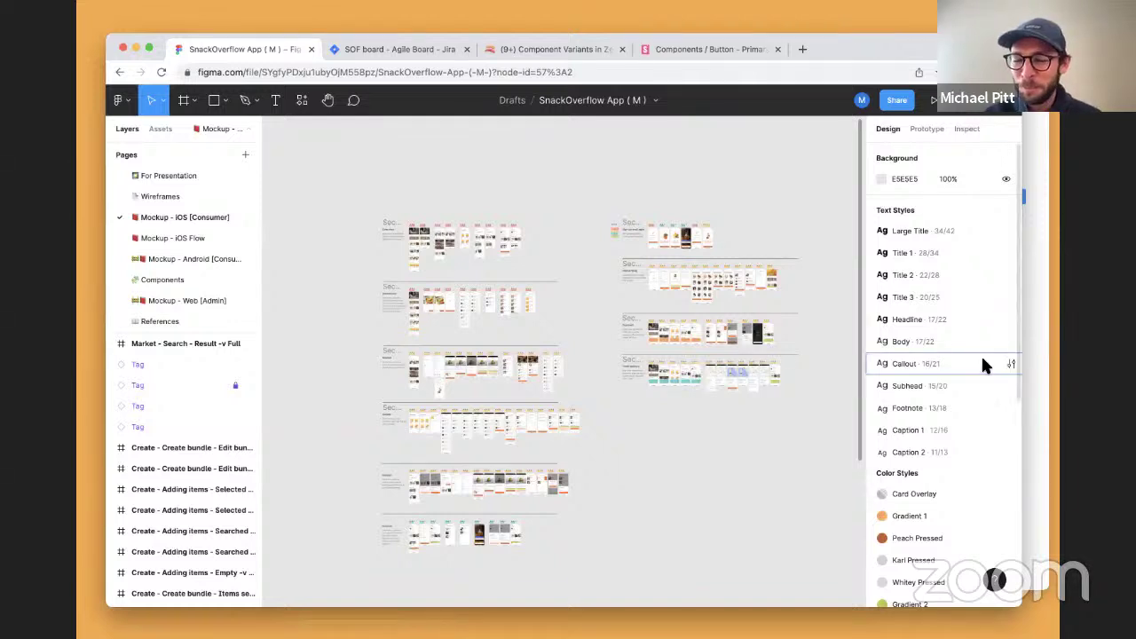
# - Switch to Zeplin, open the iOS App project, and expand its Market section
pyautogui.click(1031, 351)
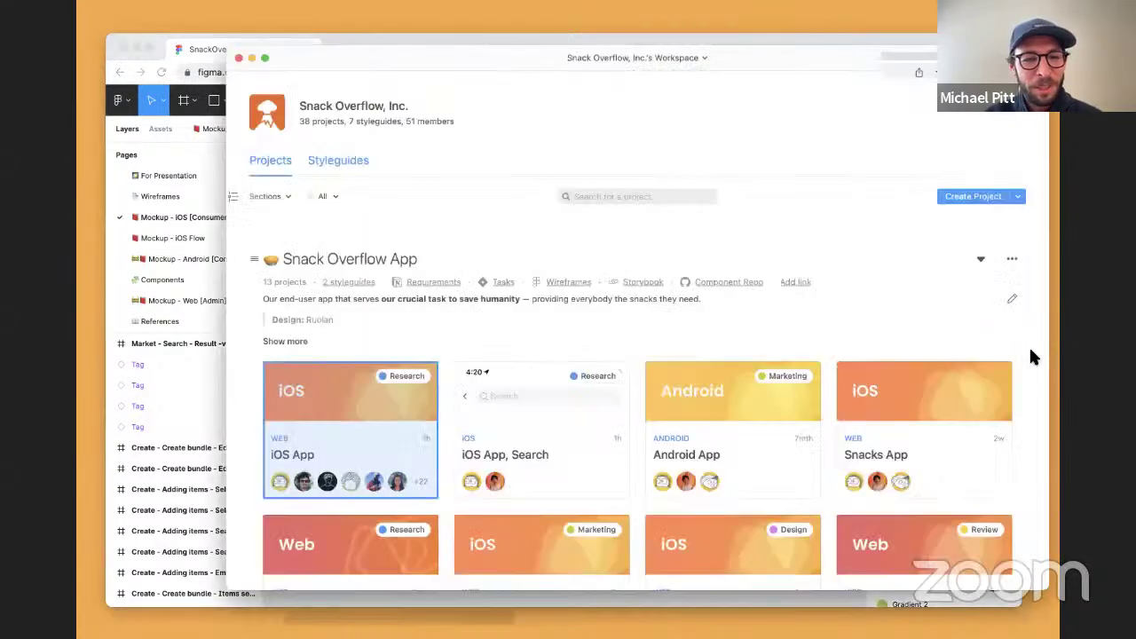
pyautogui.click(533, 400)
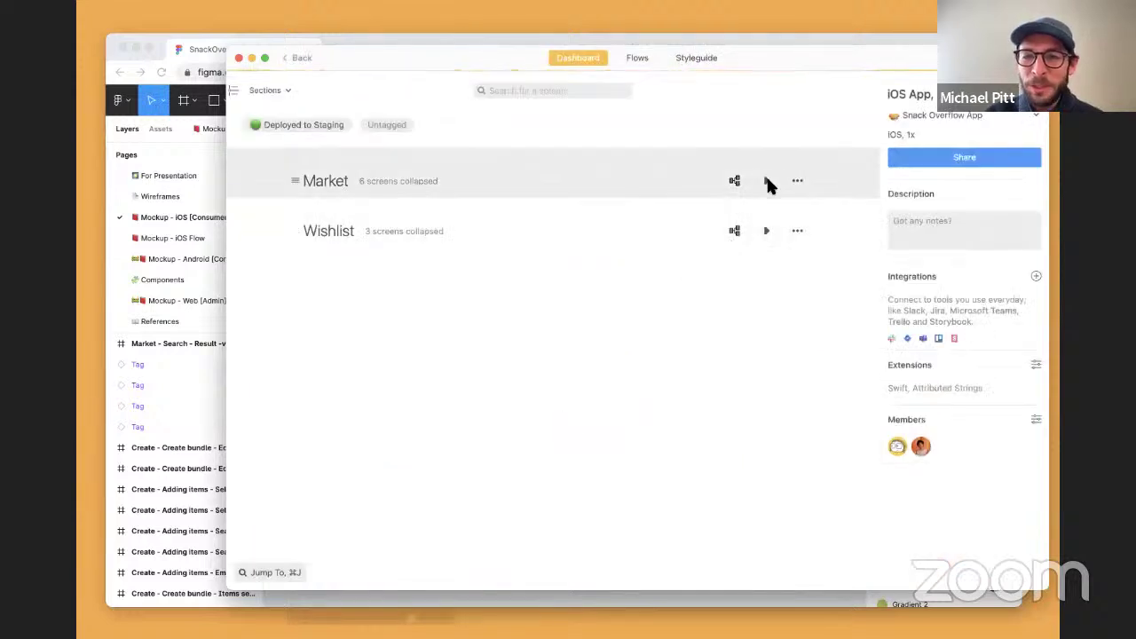
pyautogui.click(768, 182)
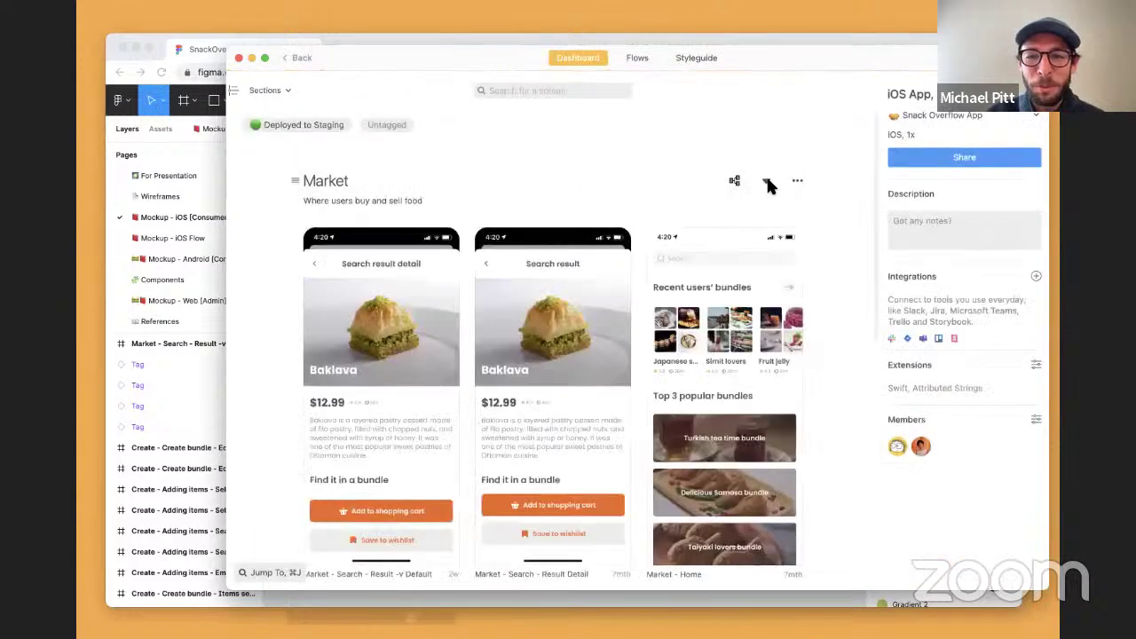
pyautogui.scroll(-5, 737, 381)
pyautogui.scroll(-4, 738, 379)
# - Make the Search Result and No results screens variants of Market - Search
pyautogui.click(737, 379)
pyautogui.scroll(2, 549, 330)
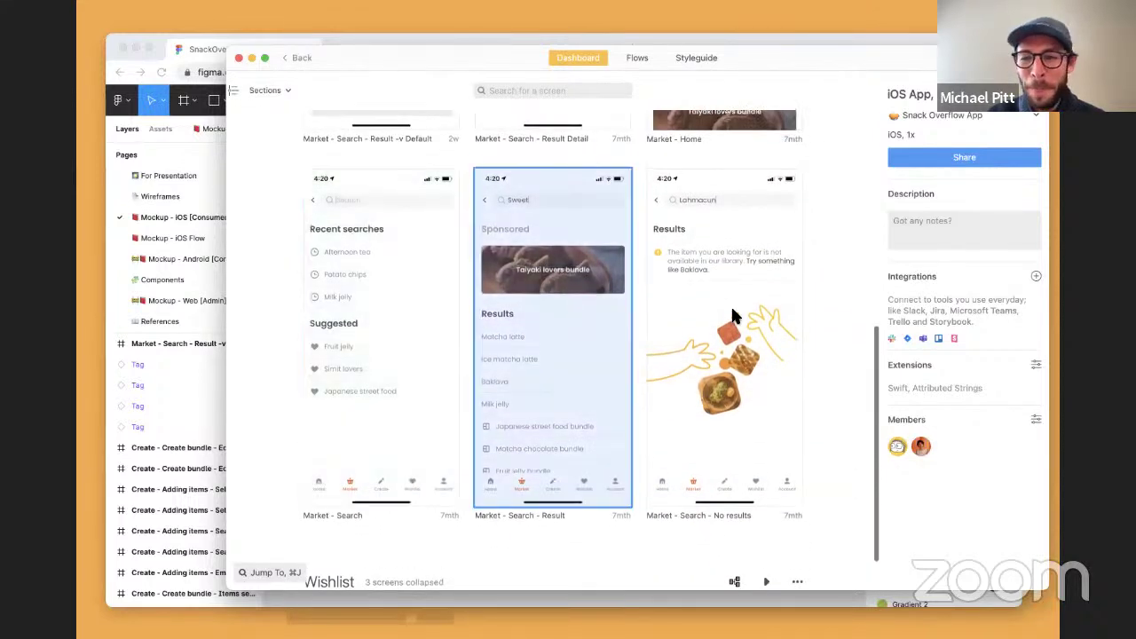
pyautogui.moveTo(820, 374); pyautogui.dragTo(523, 364)
pyautogui.moveTo(713, 344); pyautogui.dragTo(362, 286)
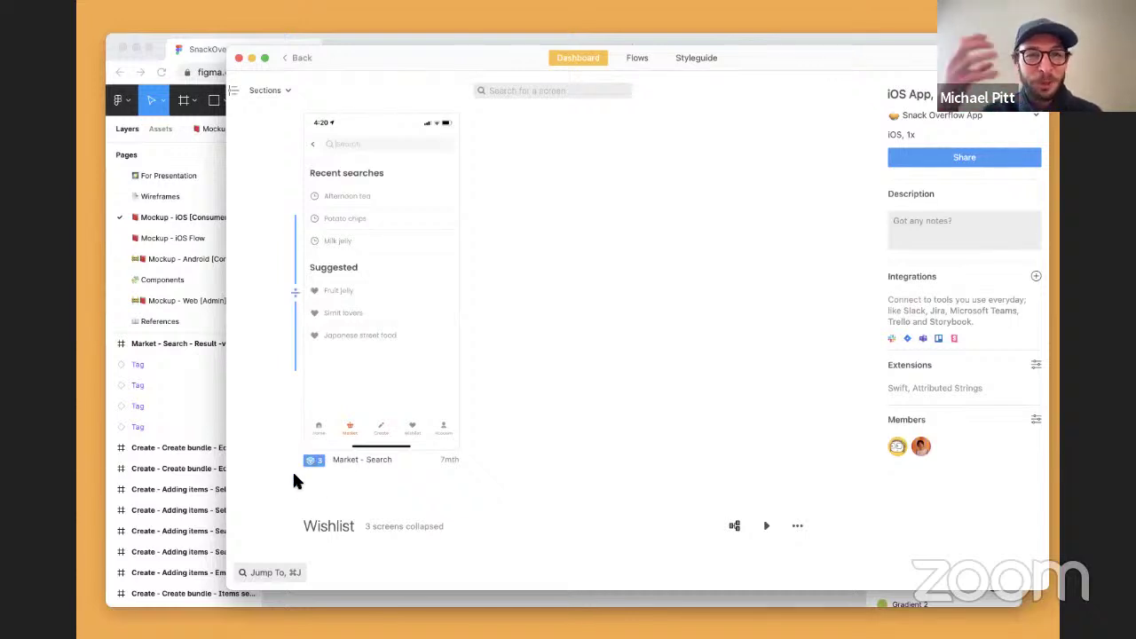
# - Open the Market - Search screen and preview its Default, No results and Result variants
pyautogui.click(402, 277)
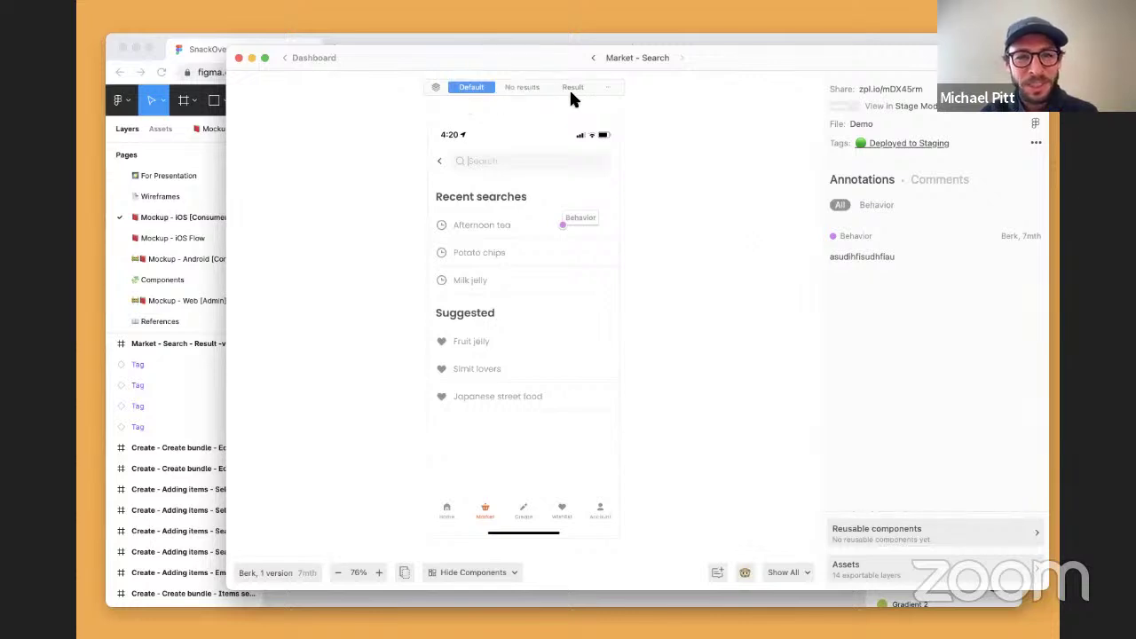
pyautogui.click(524, 86)
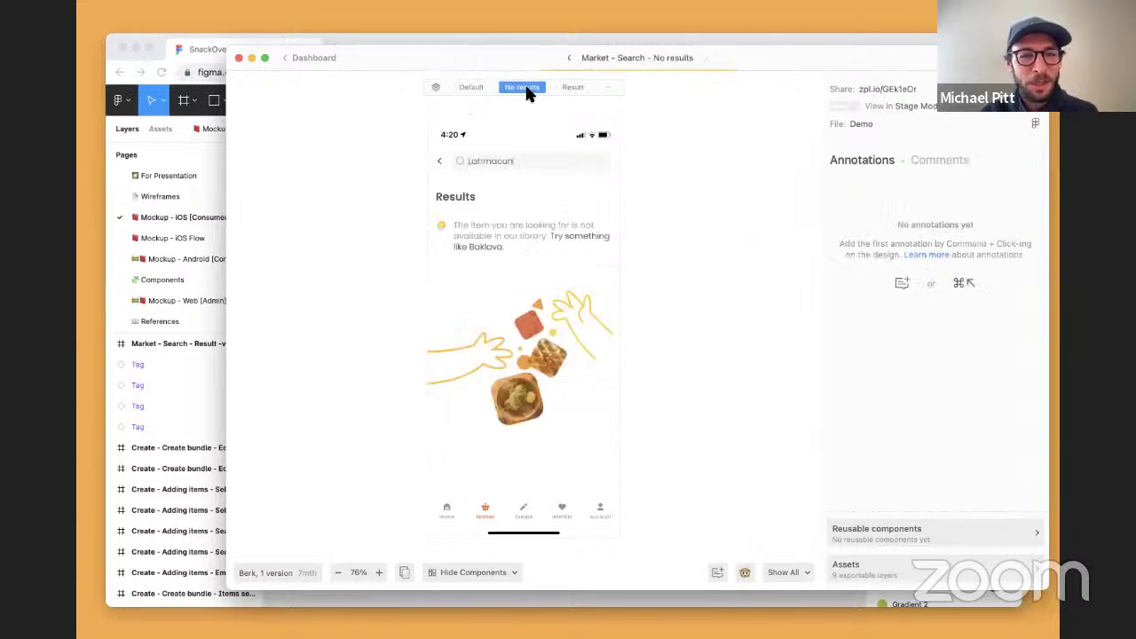
pyautogui.click(568, 87)
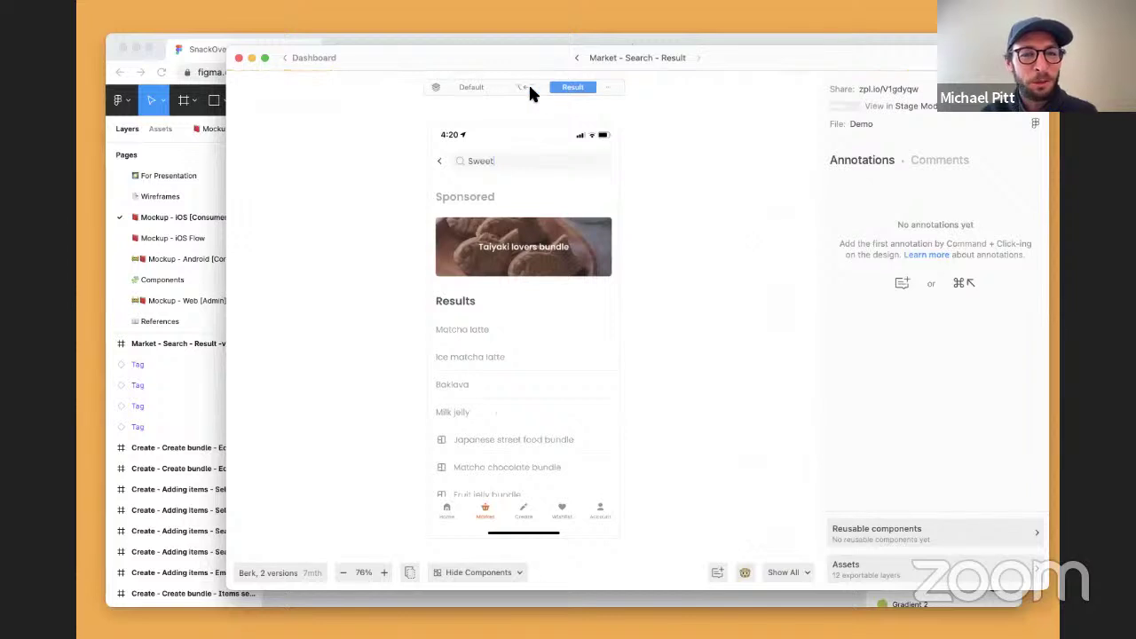
pyautogui.click(528, 86)
pyautogui.click(476, 86)
# - Move the Result variant above No results, then return to the project dashboard
pyautogui.click(608, 84)
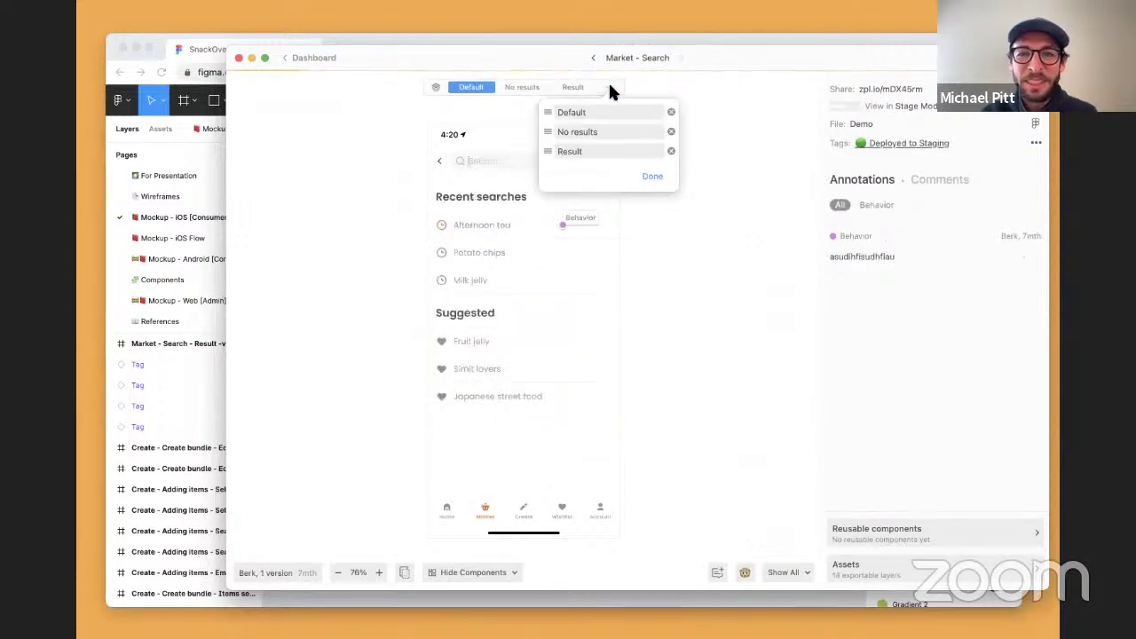
pyautogui.moveTo(548, 156); pyautogui.dragTo(550, 133)
pyautogui.click(652, 176)
pyautogui.click(523, 87)
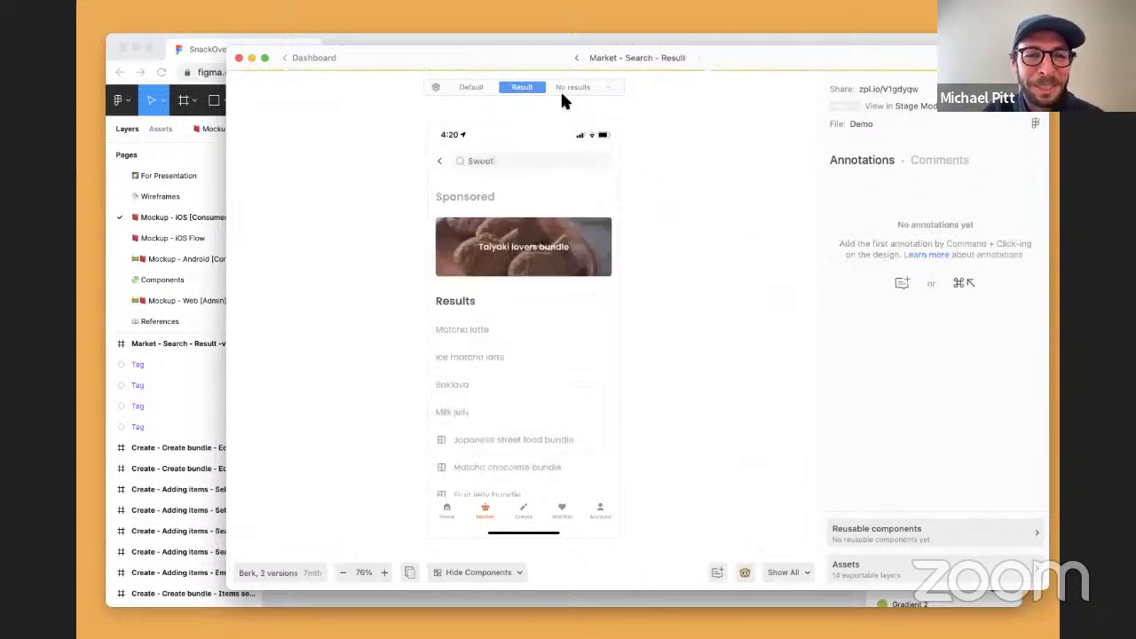
pyautogui.click(566, 87)
pyautogui.click(525, 87)
pyautogui.click(473, 86)
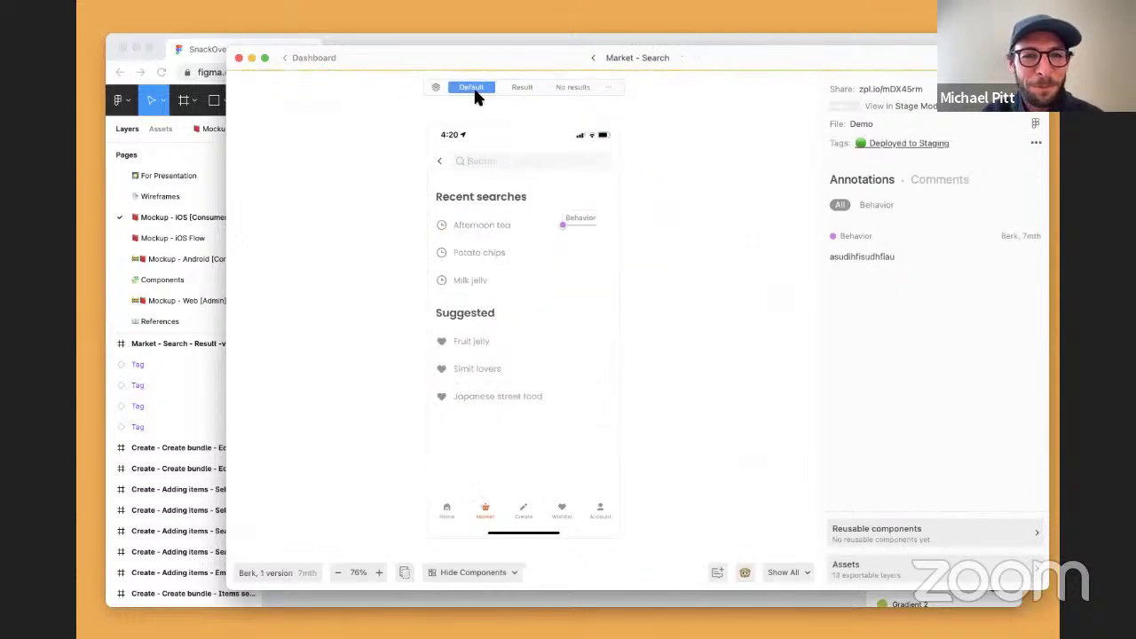
pyautogui.click(316, 58)
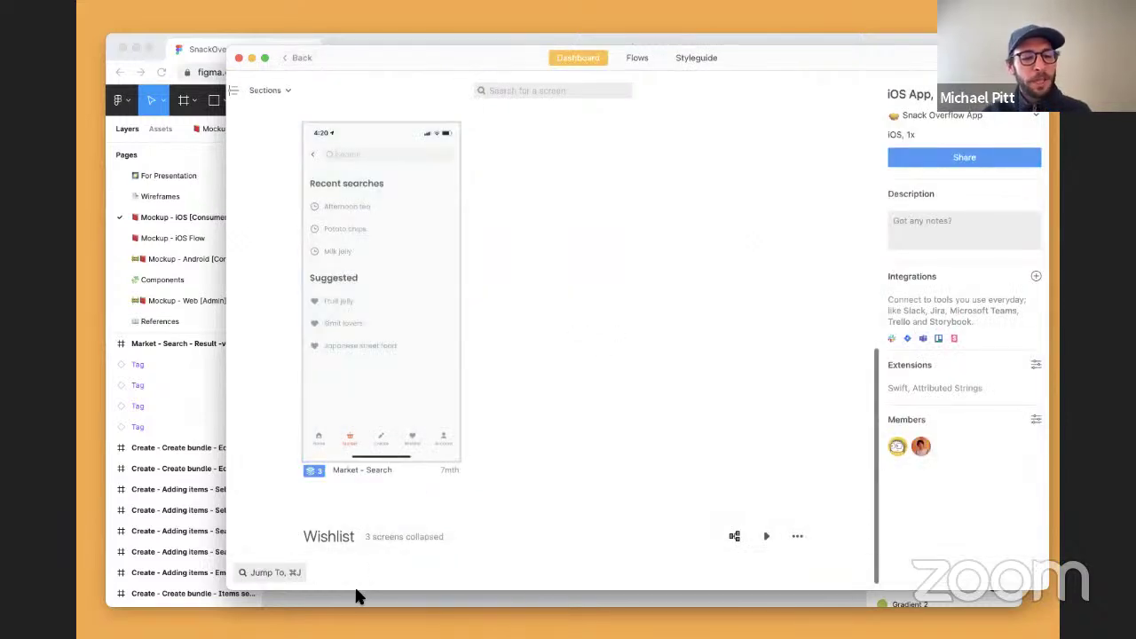
# - Switch to Figma and scroll the canvas to view the Market frames
pyautogui.click(205, 377)
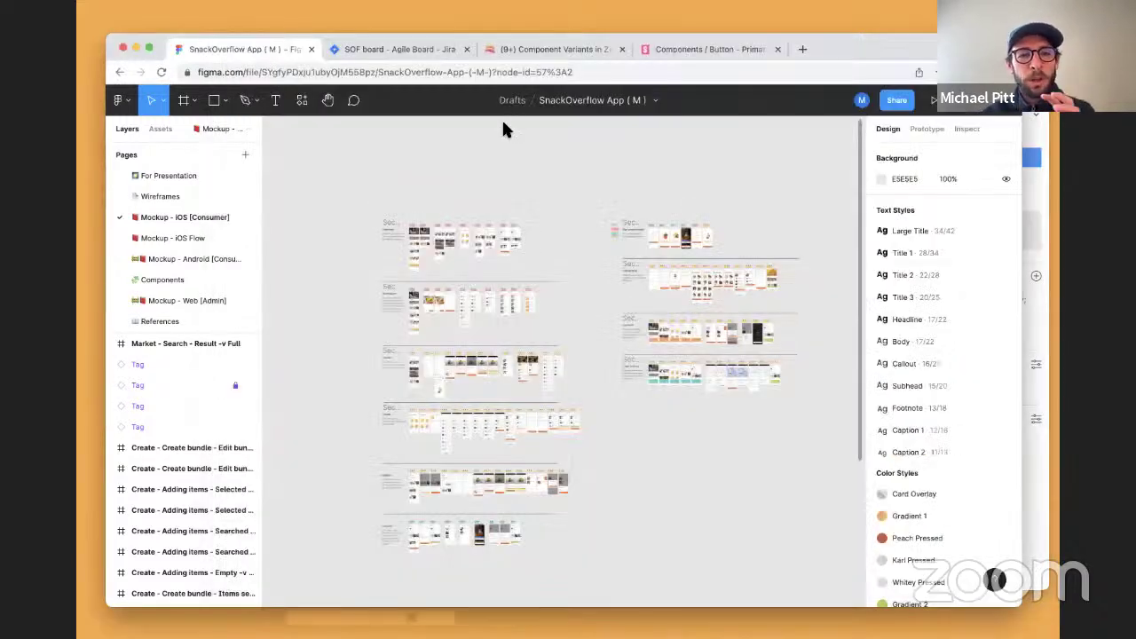
pyautogui.scroll(5, 417, 419)
pyautogui.scroll(5, 441, 441)
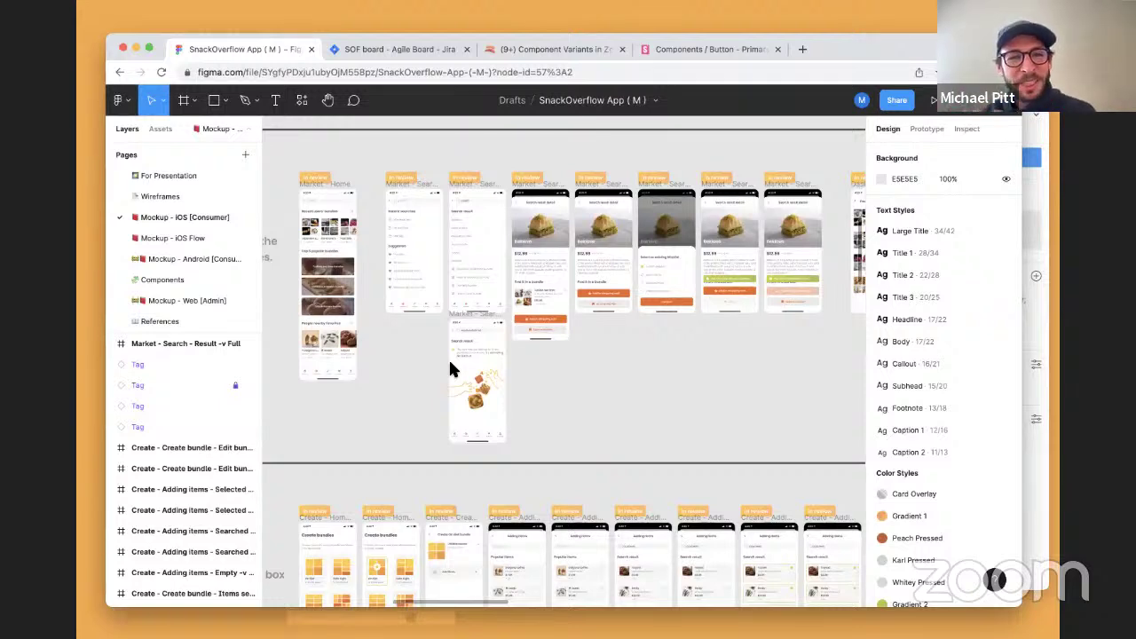
# - In Zeplin, check Market - Search's Result, No results and Default variants, then return to the dashboard
pyautogui.click(1035, 246)
pyautogui.click(396, 362)
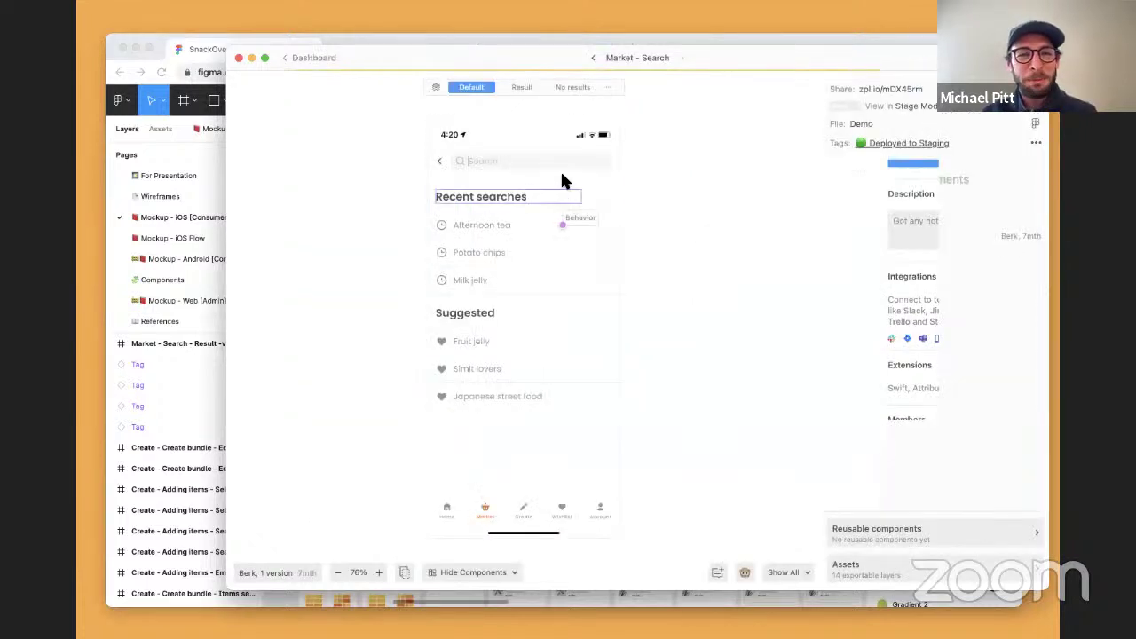
pyautogui.click(522, 87)
pyautogui.click(572, 87)
pyautogui.click(510, 88)
pyautogui.click(471, 88)
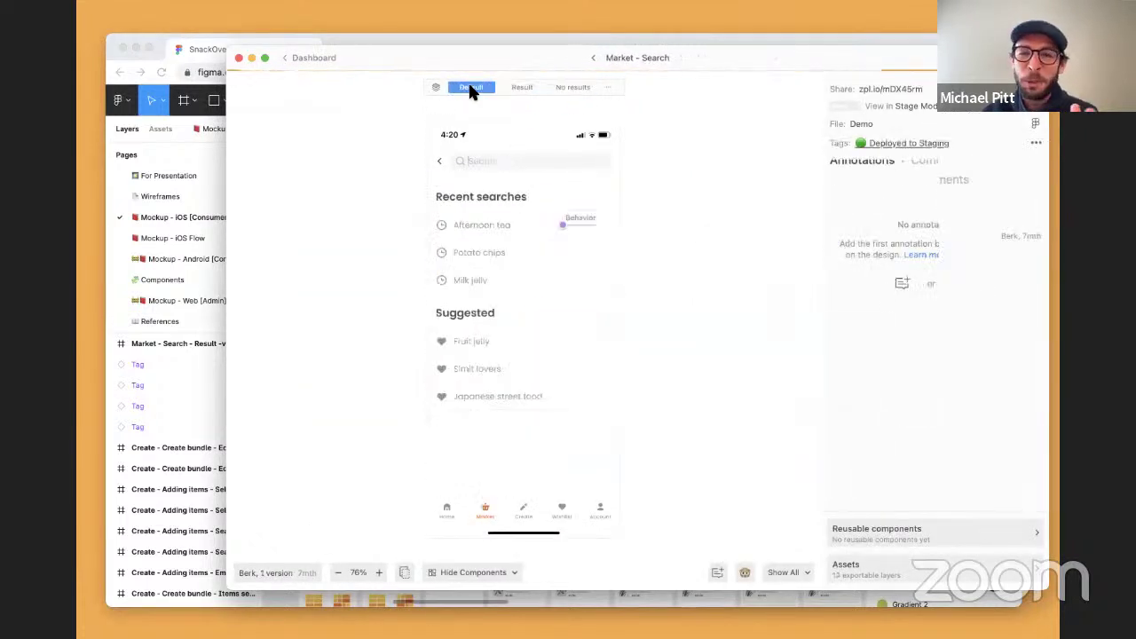
pyautogui.click(308, 58)
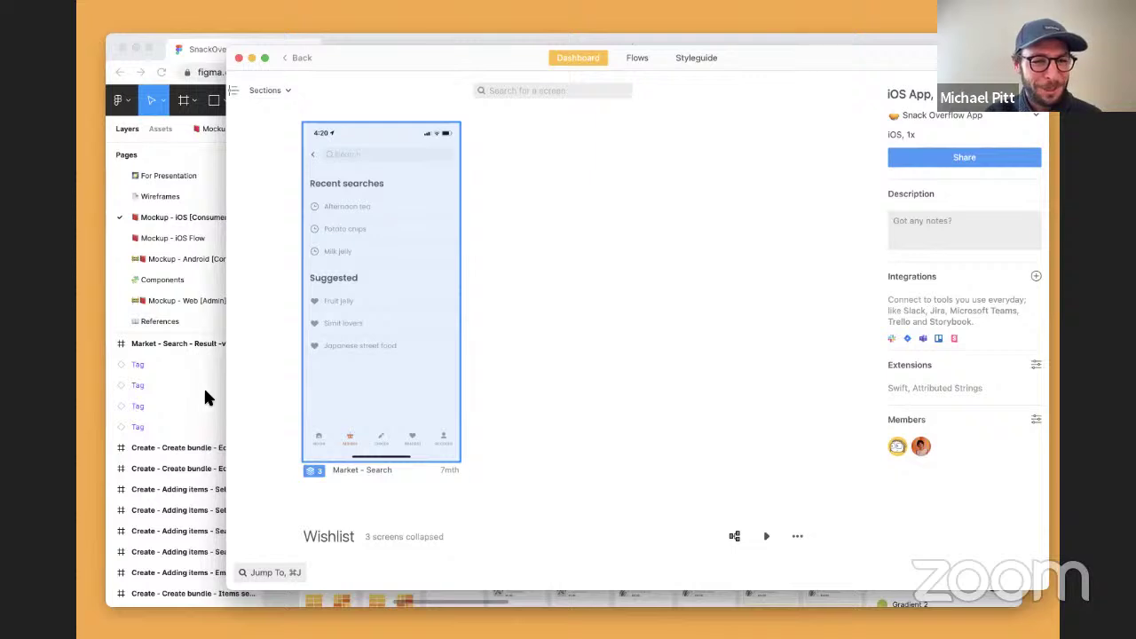
pyautogui.click(530, 311)
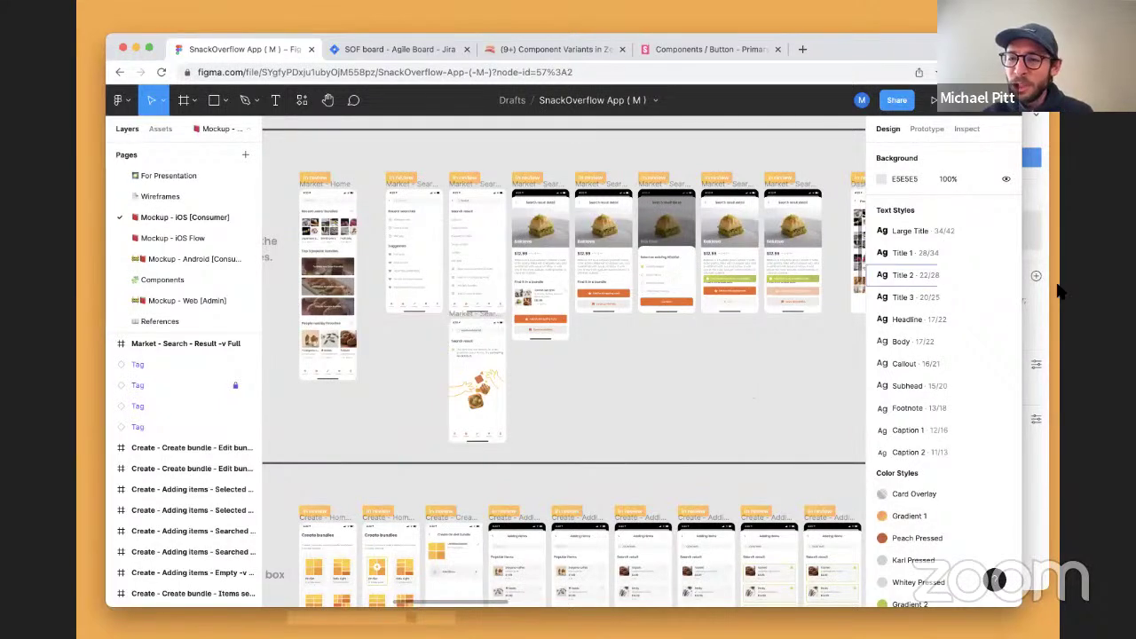
# - Return to Zeplin, briefly open the Market - Search screen, then go back to the dashboard
pyautogui.scroll(5, 435, 295)
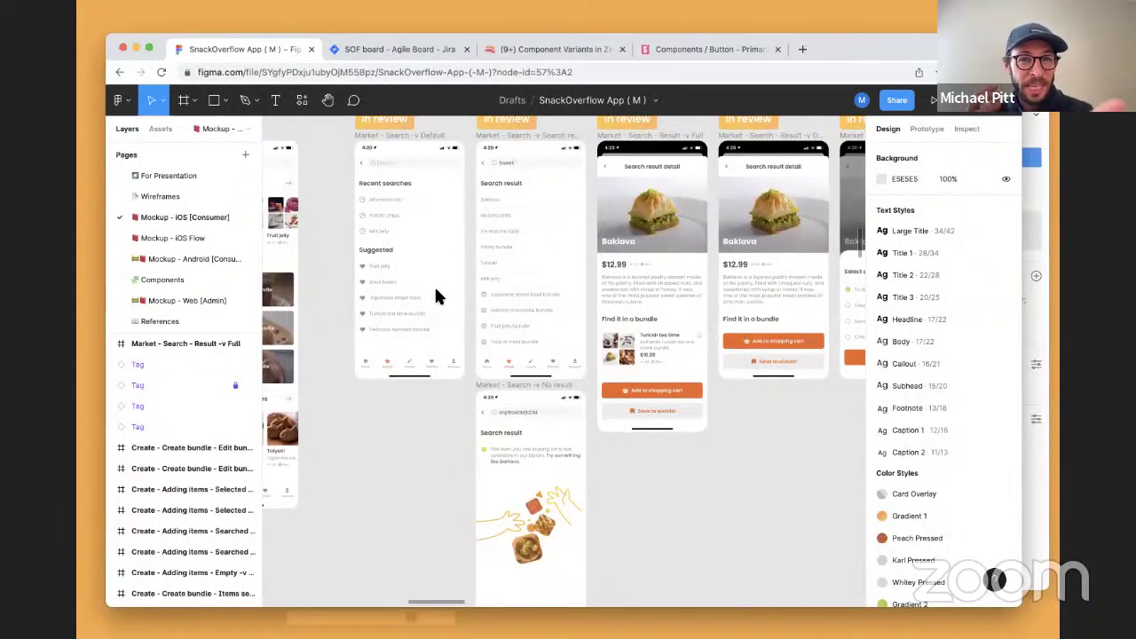
pyautogui.click(1041, 174)
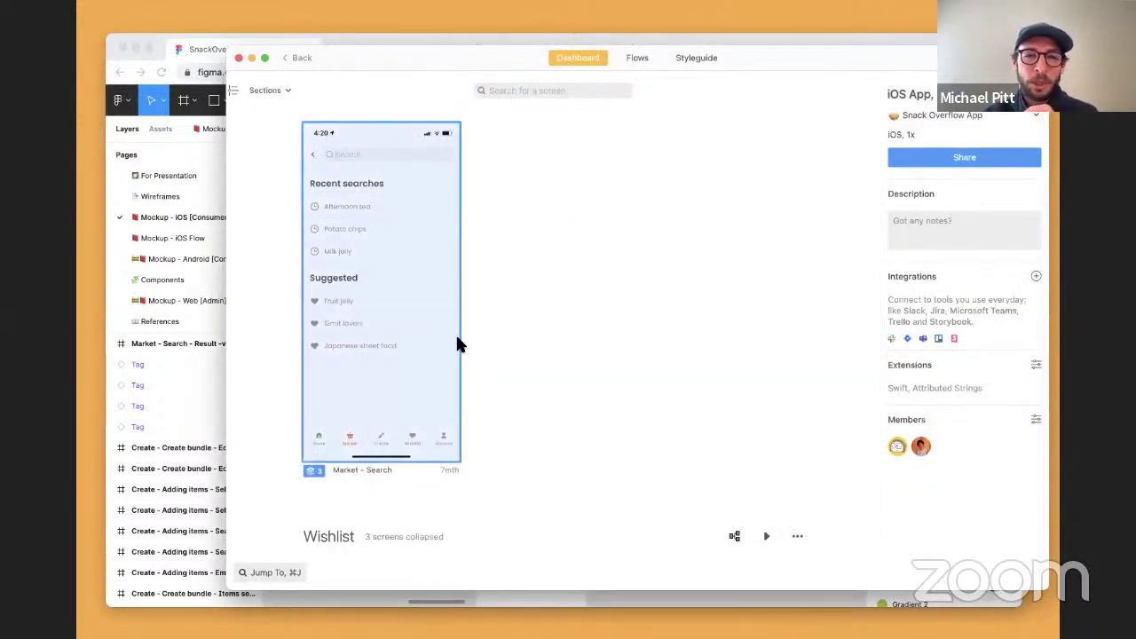
pyautogui.click(374, 356)
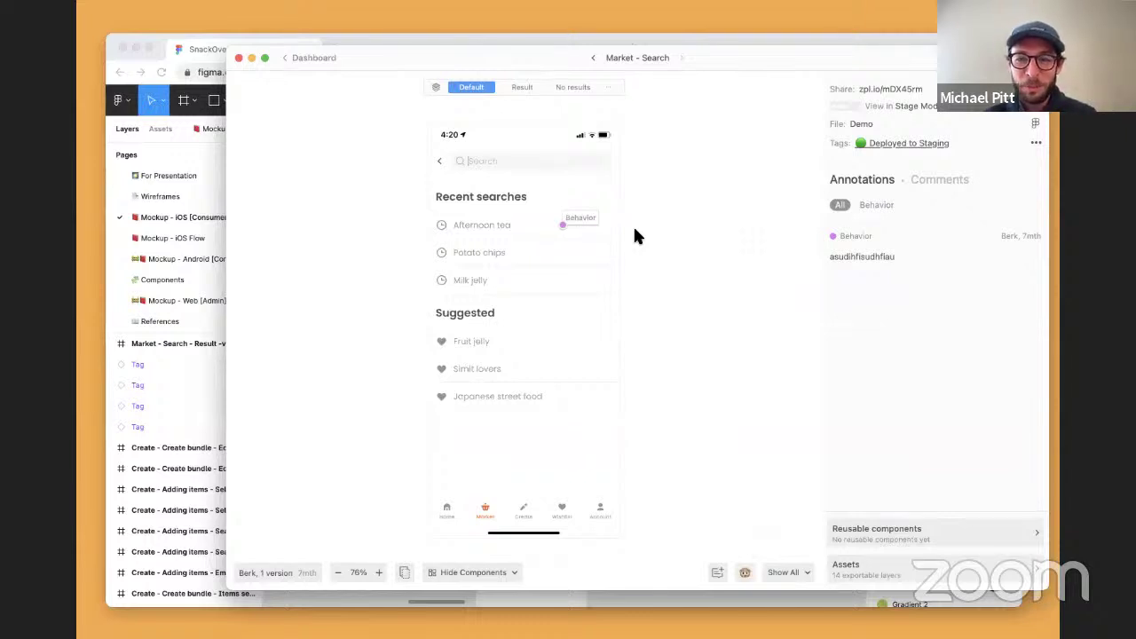
pyautogui.click(315, 57)
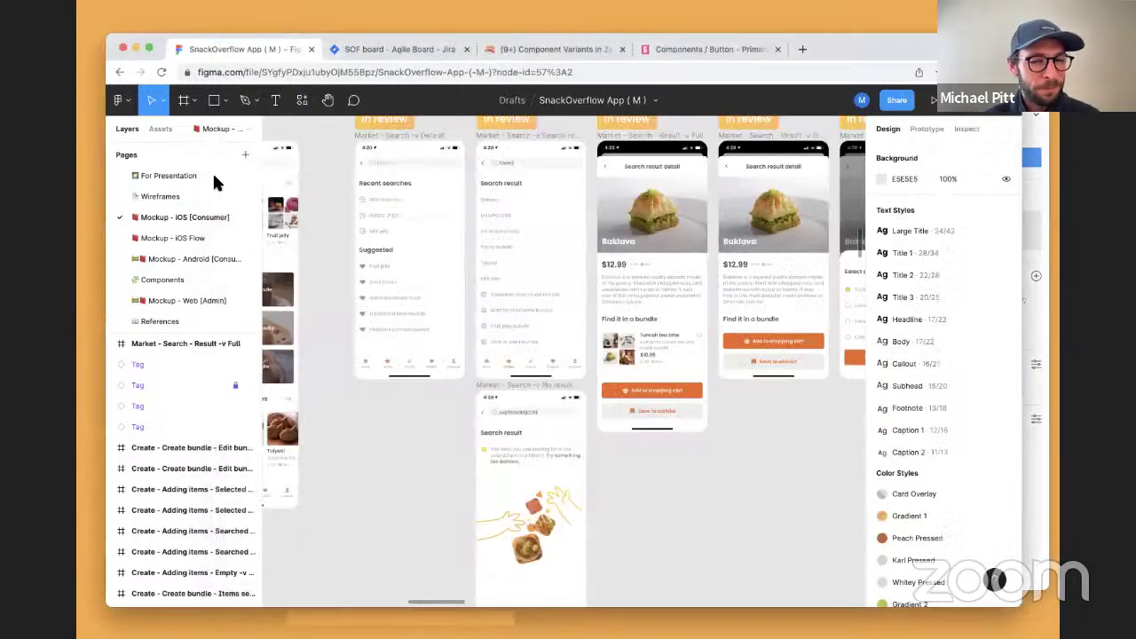
# - Switch to Figma and zoom out to show all the screen sections
pyautogui.click(212, 172)
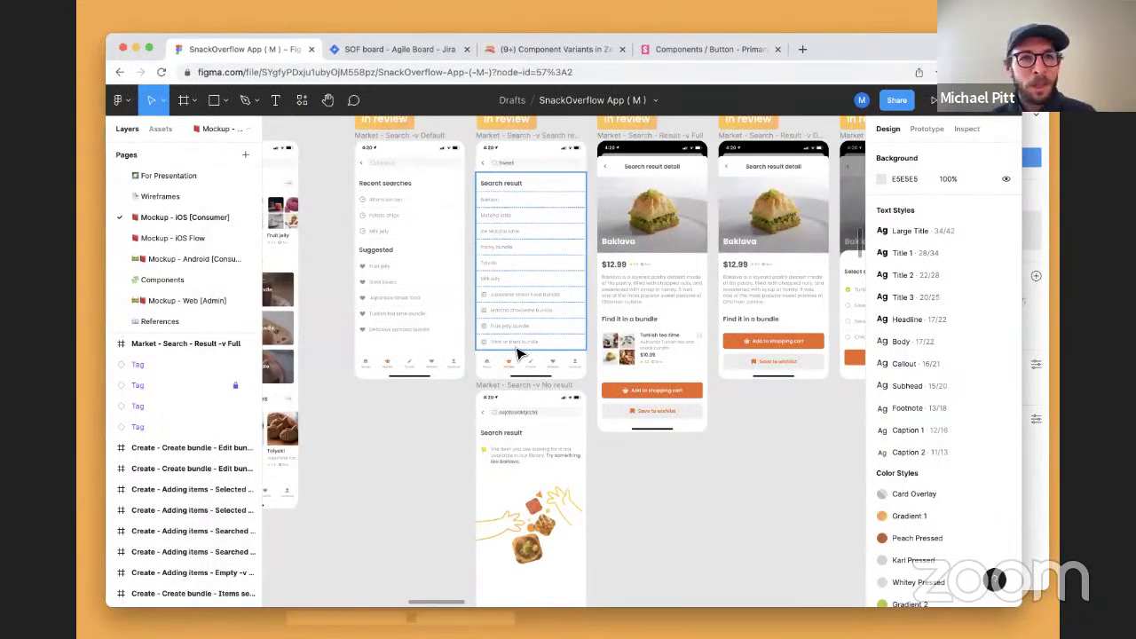
pyautogui.scroll(-5, 444, 431)
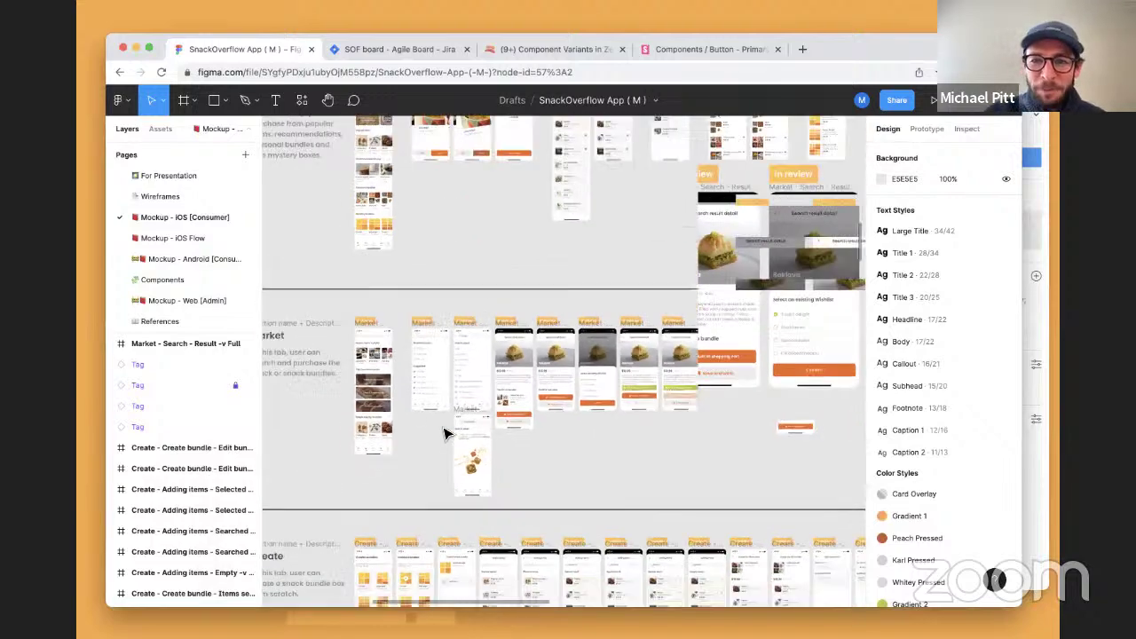
pyautogui.scroll(-5, 695, 213)
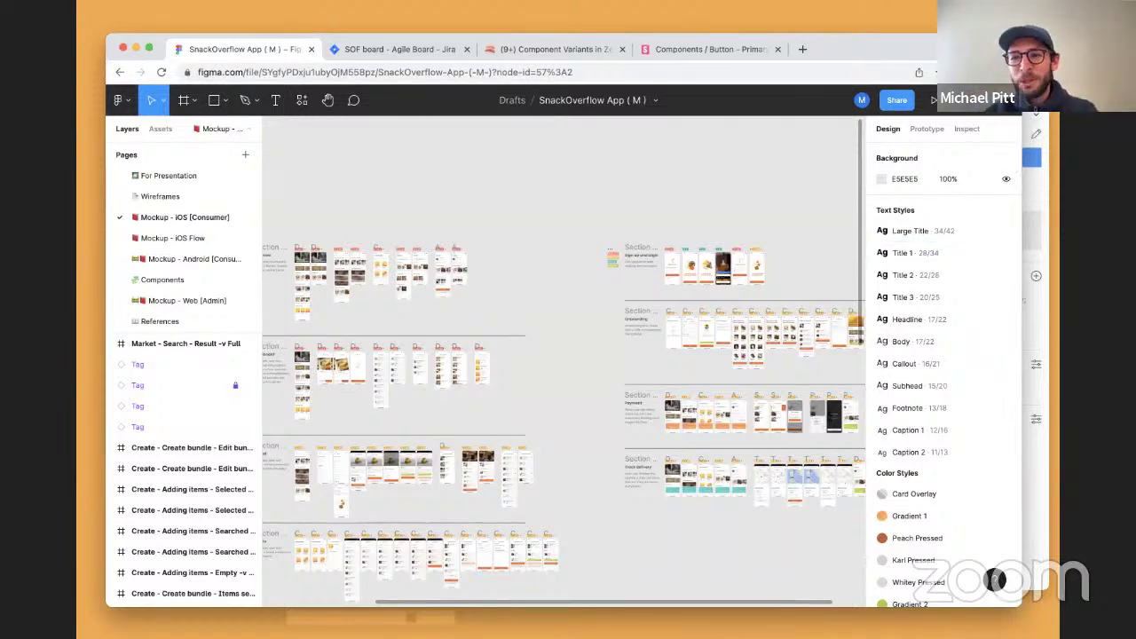
pyautogui.press('super+Tab')
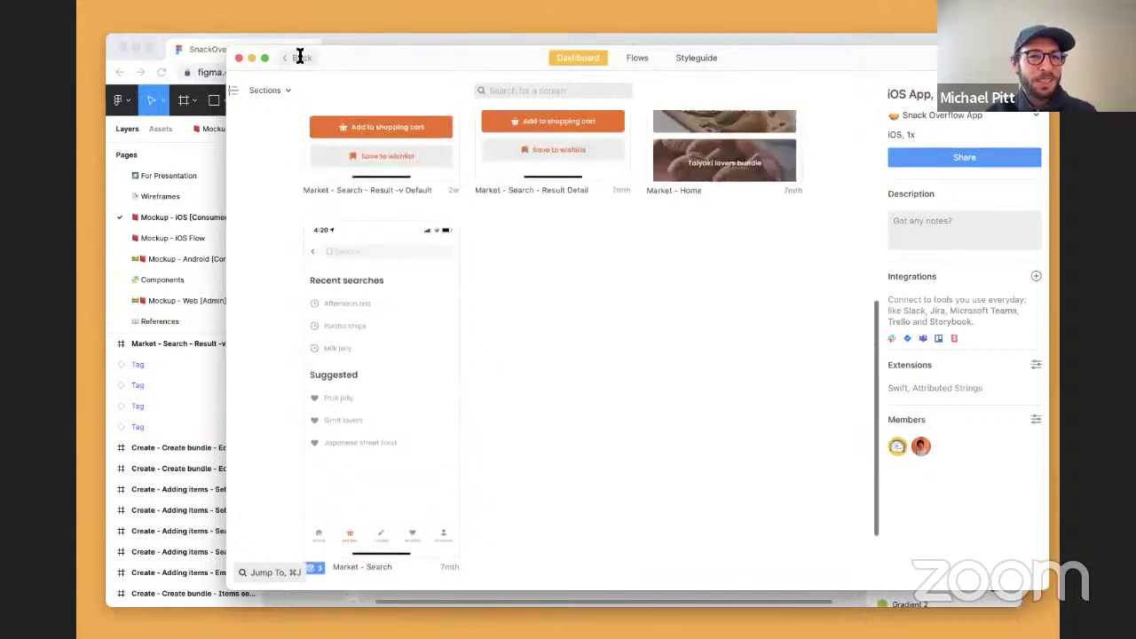
pyautogui.click(296, 52)
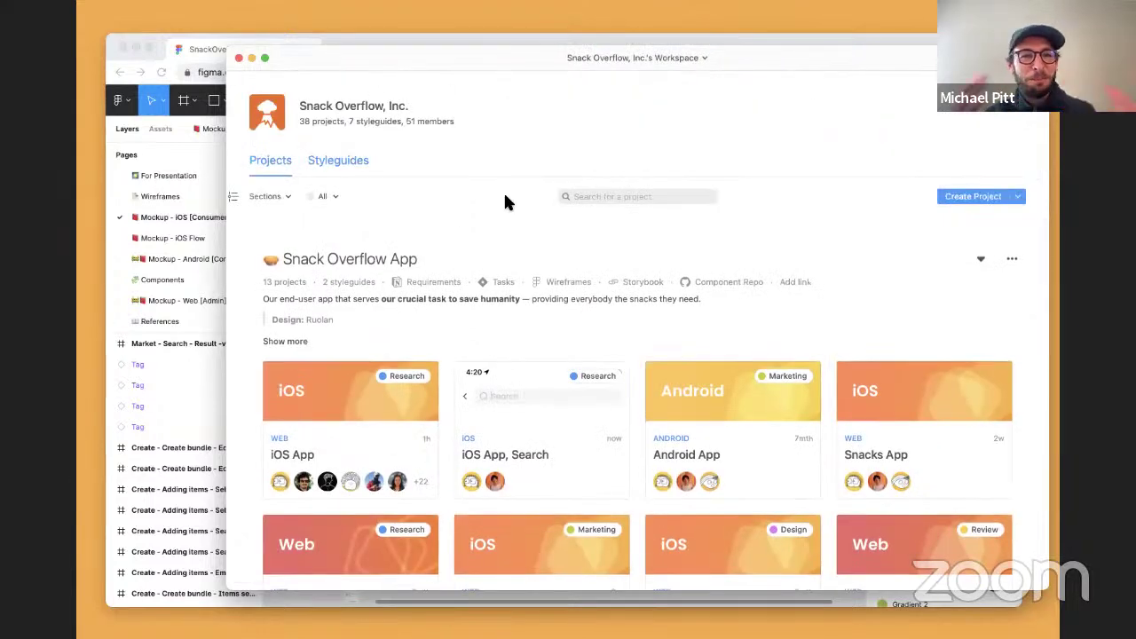
pyautogui.press('super+Tab')
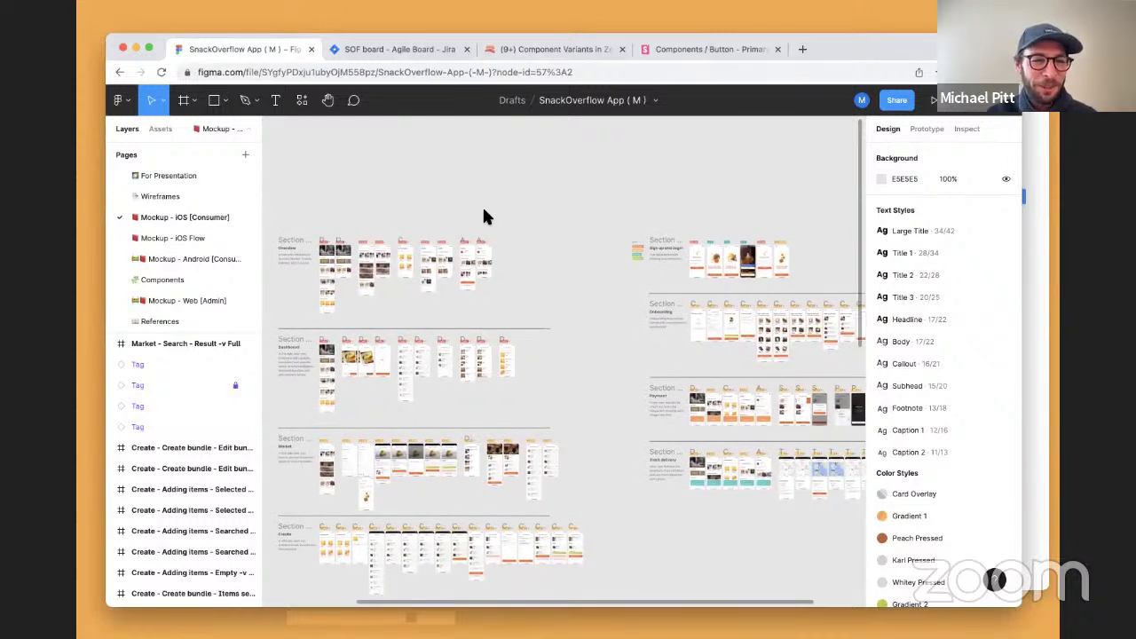
pyautogui.scroll(-2, 484, 215)
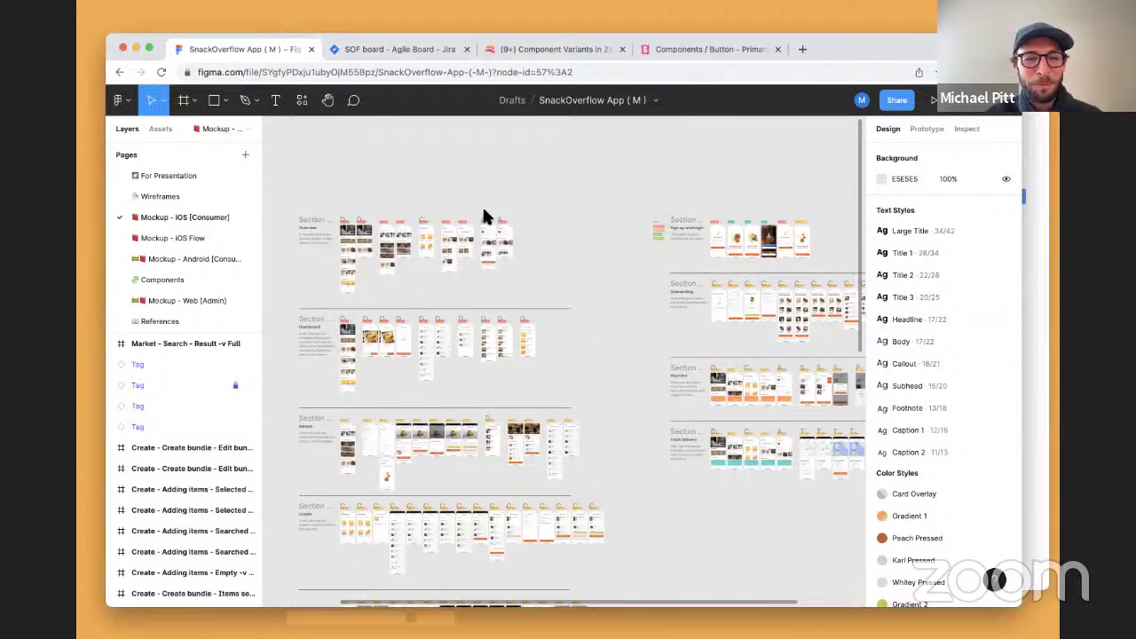
pyautogui.click(428, 52)
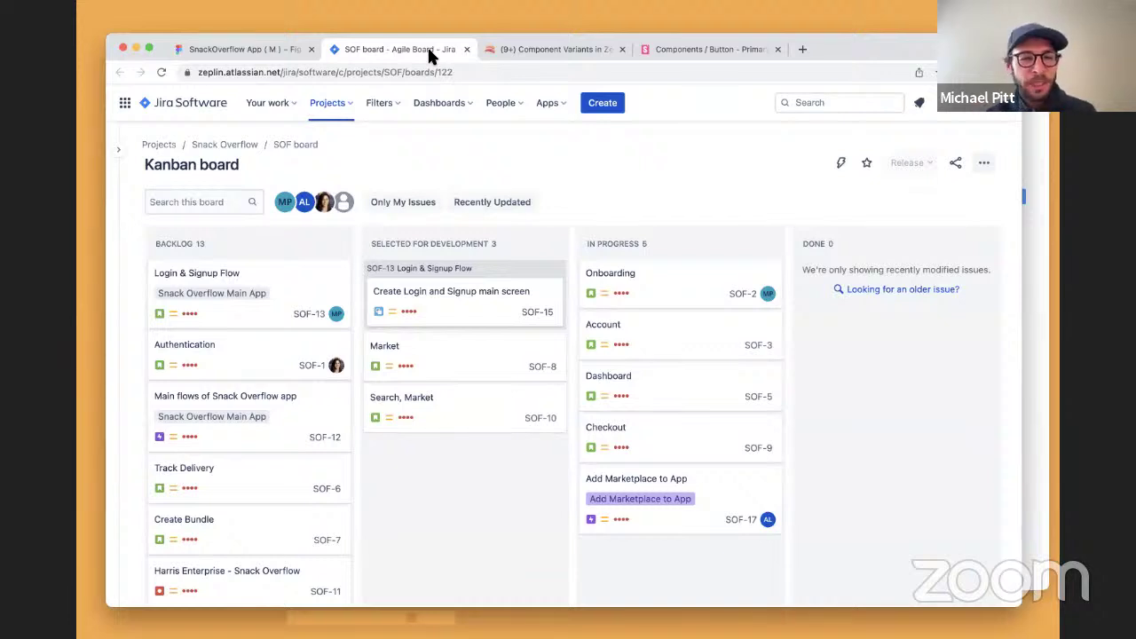
pyautogui.scroll(-2, 290, 241)
pyautogui.scroll(2, 290, 241)
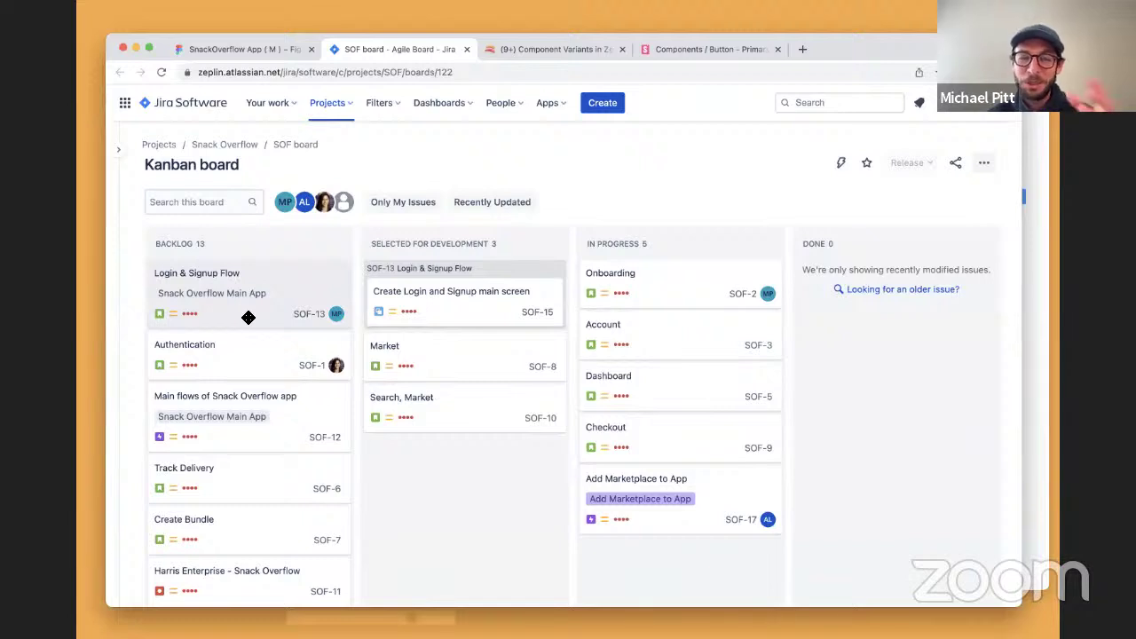
pyautogui.click(233, 49)
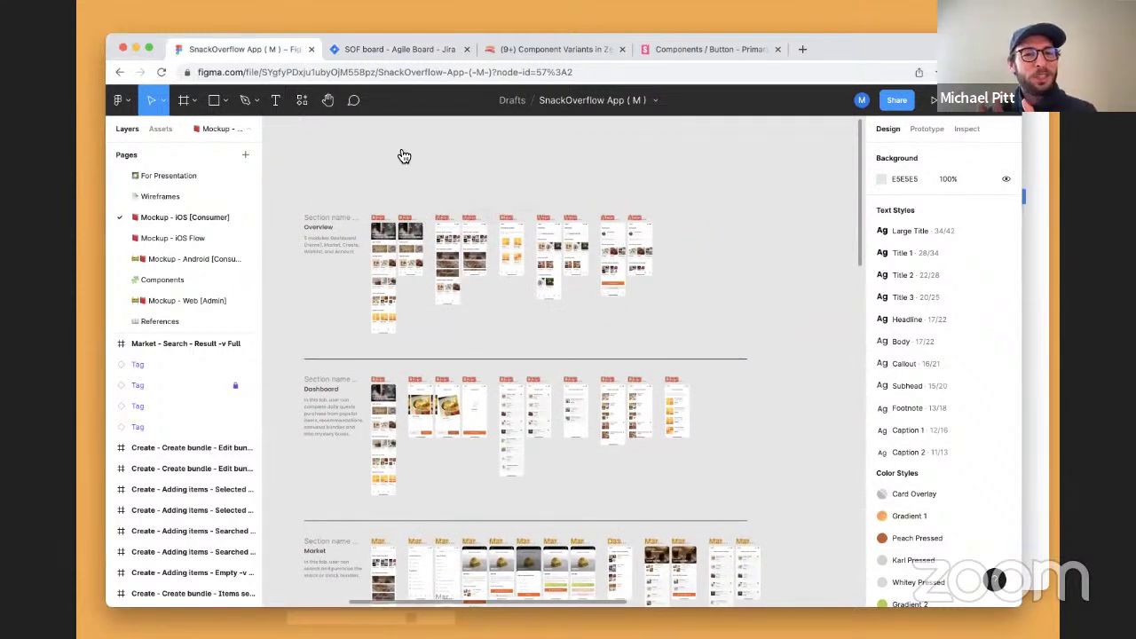
pyautogui.click(426, 50)
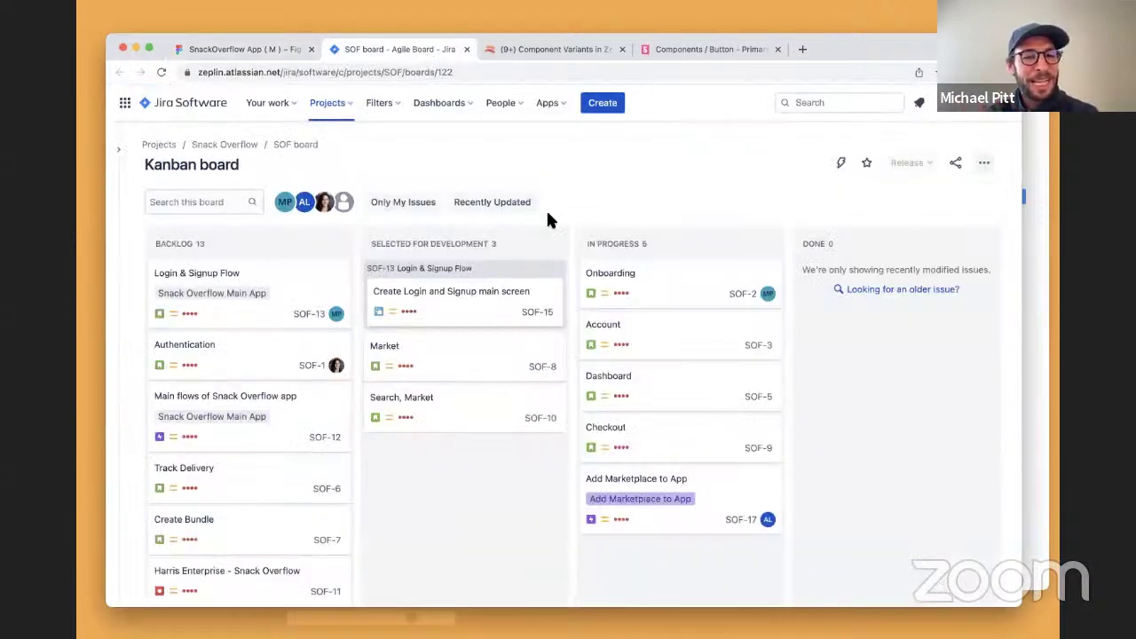
pyautogui.click(282, 49)
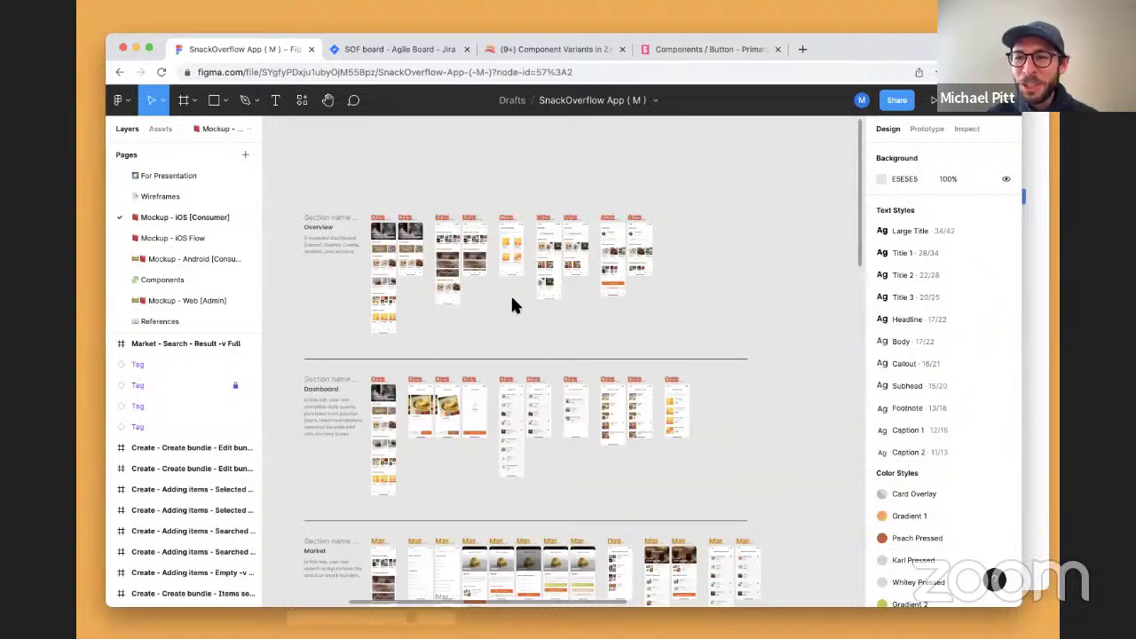
pyautogui.scroll(-4, 512, 305)
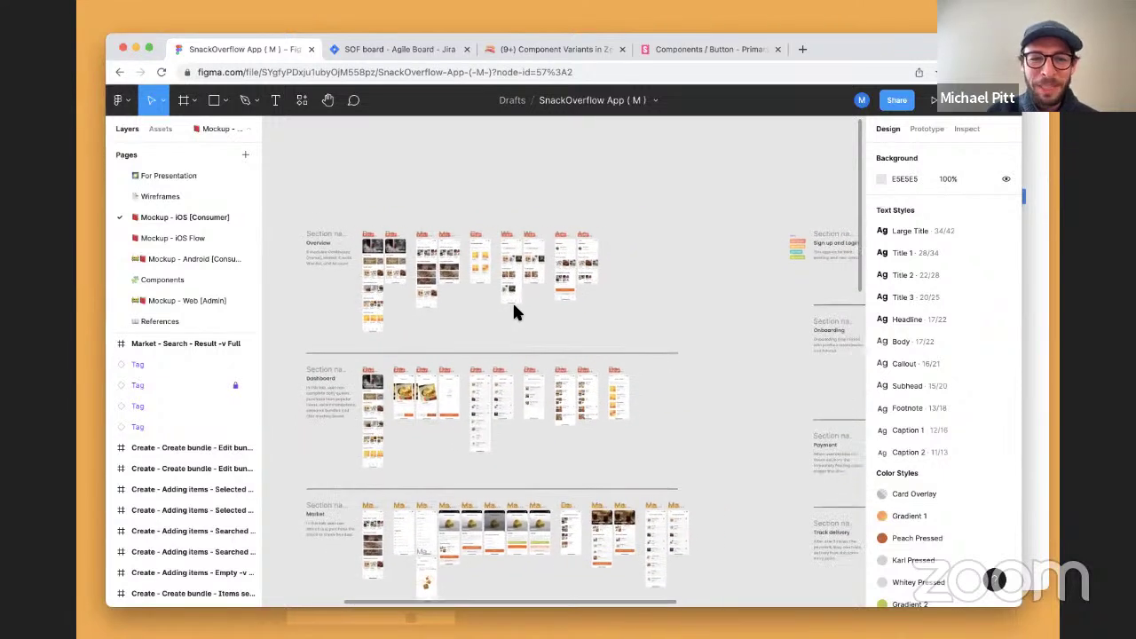
pyautogui.scroll(5, 373, 266)
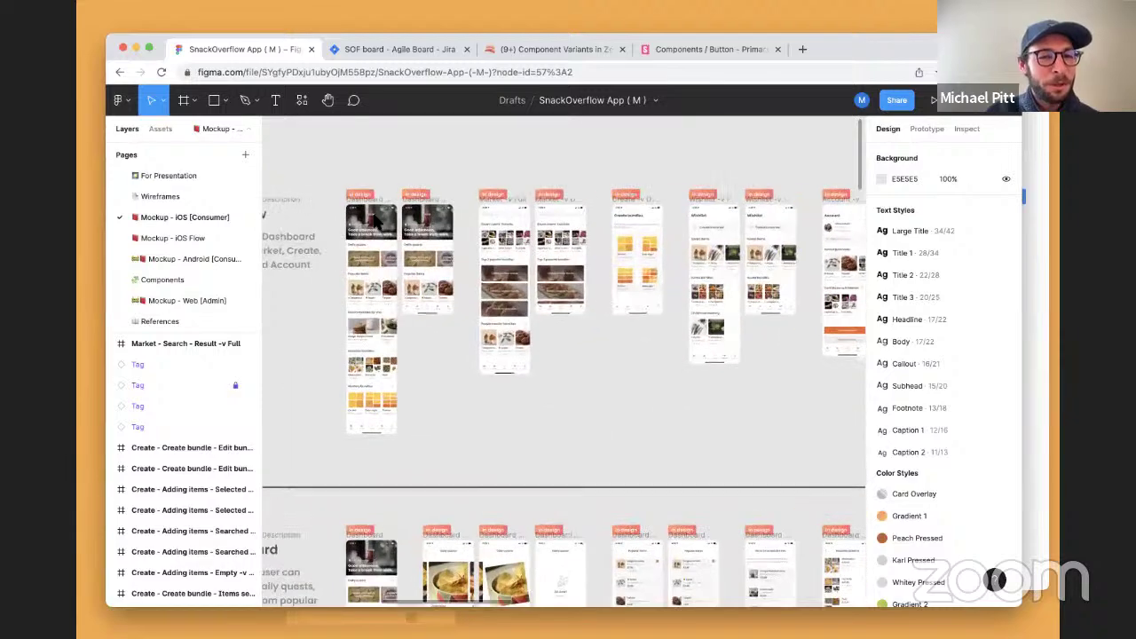
pyautogui.scroll(5, 381, 204)
pyautogui.scroll(-3, 532, 203)
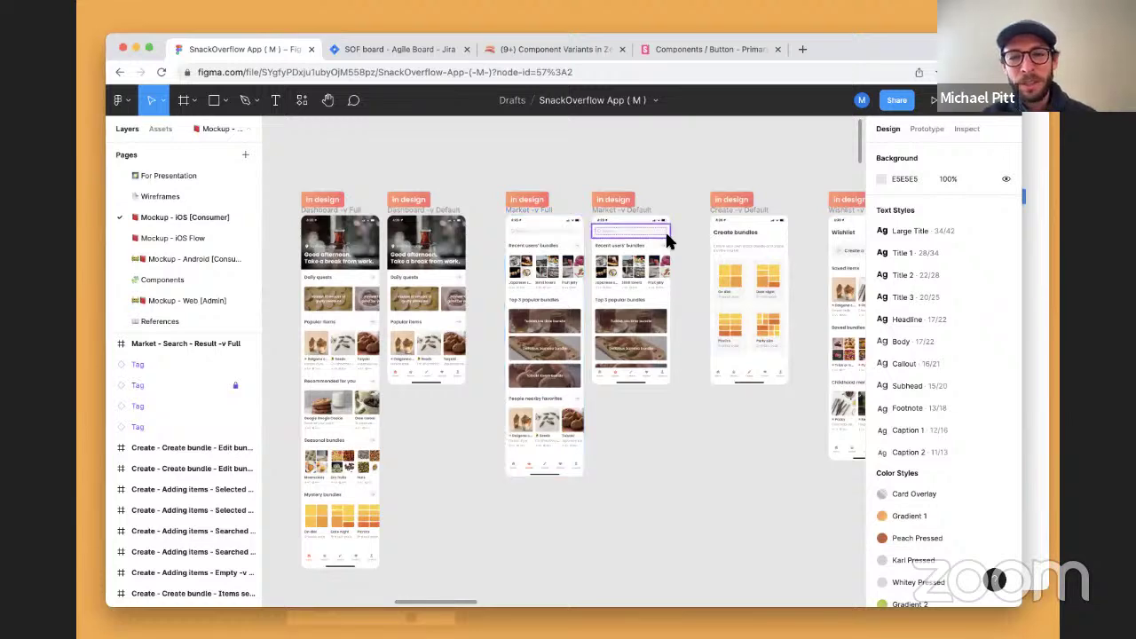
pyautogui.scroll(-5, 759, 217)
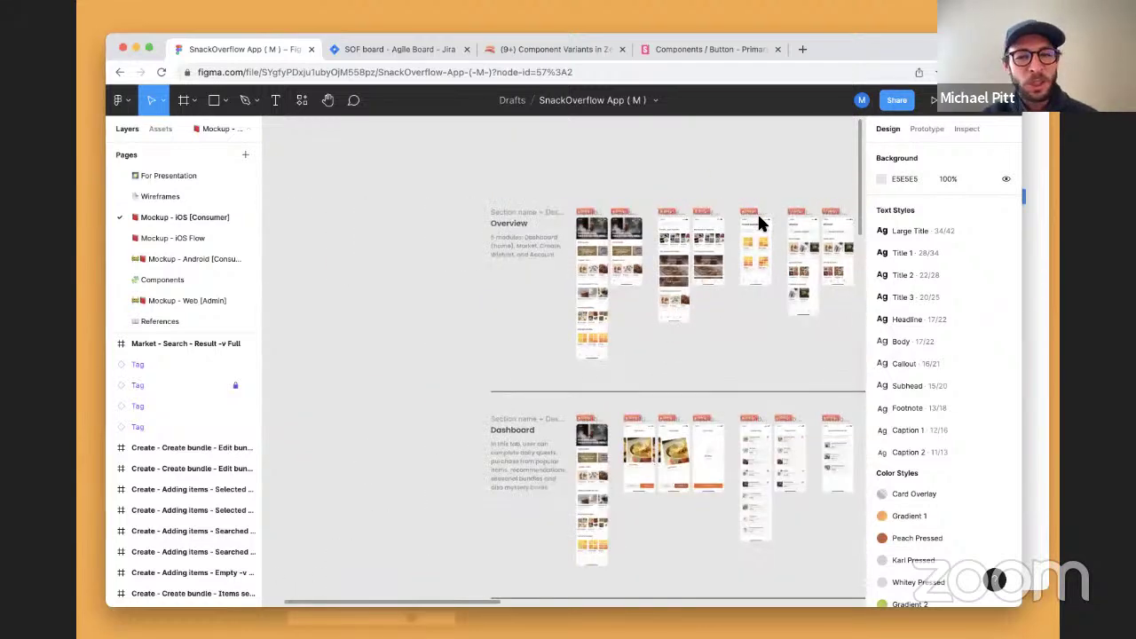
pyautogui.scroll(-5, 759, 227)
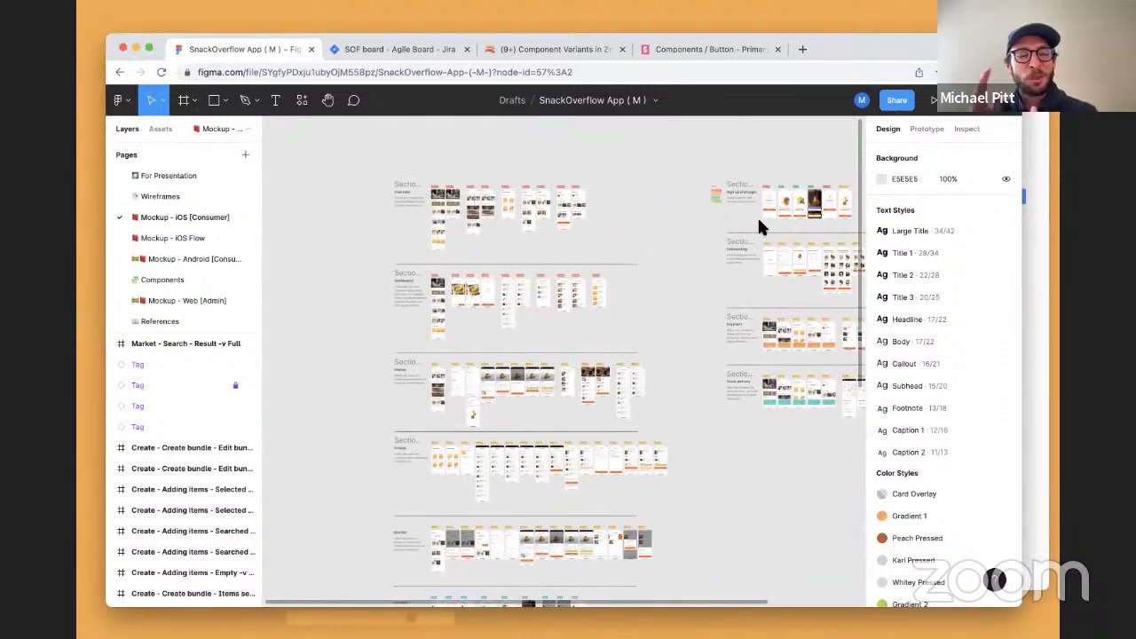
pyautogui.click(411, 46)
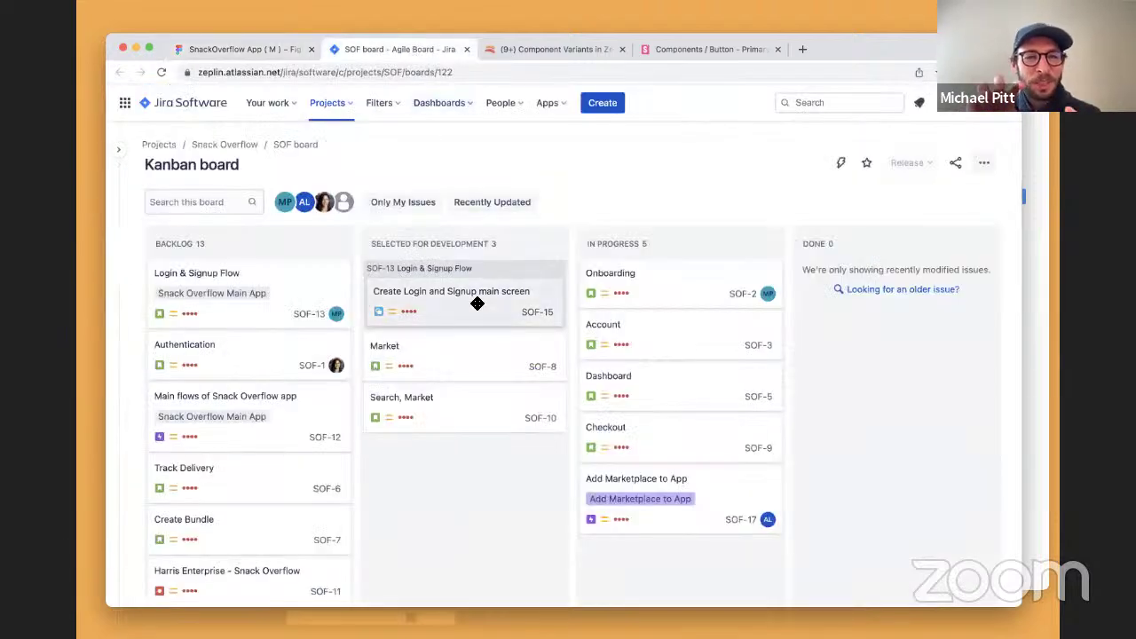
pyautogui.click(256, 49)
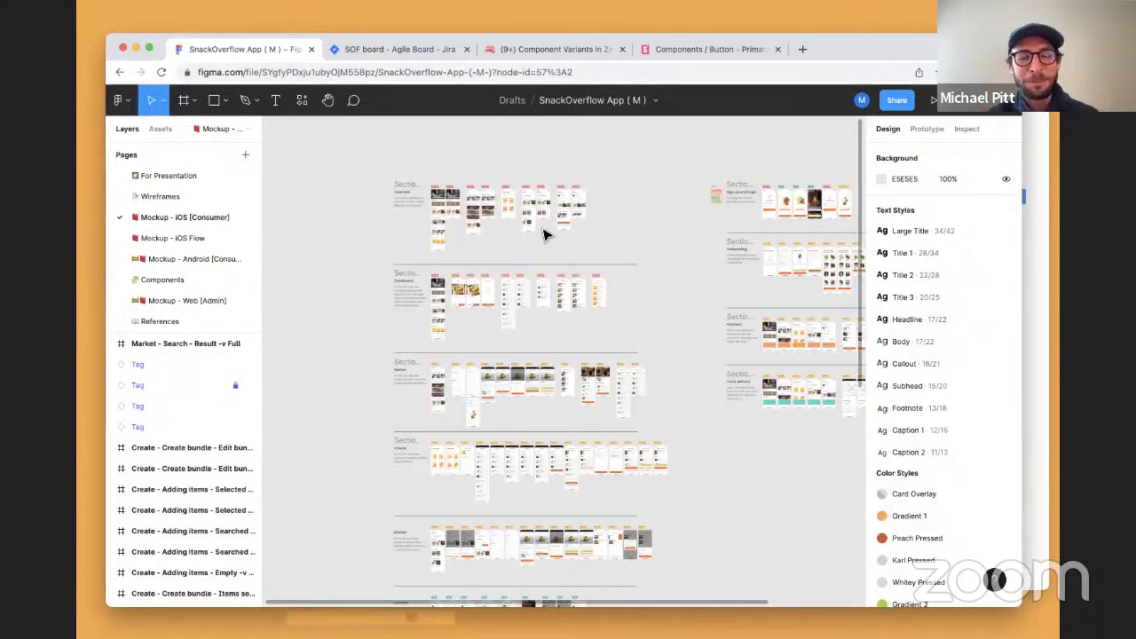
# - Open the iOS App project in Zeplin and filter its screens by Jira issue SOF-1
pyautogui.click(1032, 258)
pyautogui.scroll(-1, 414, 381)
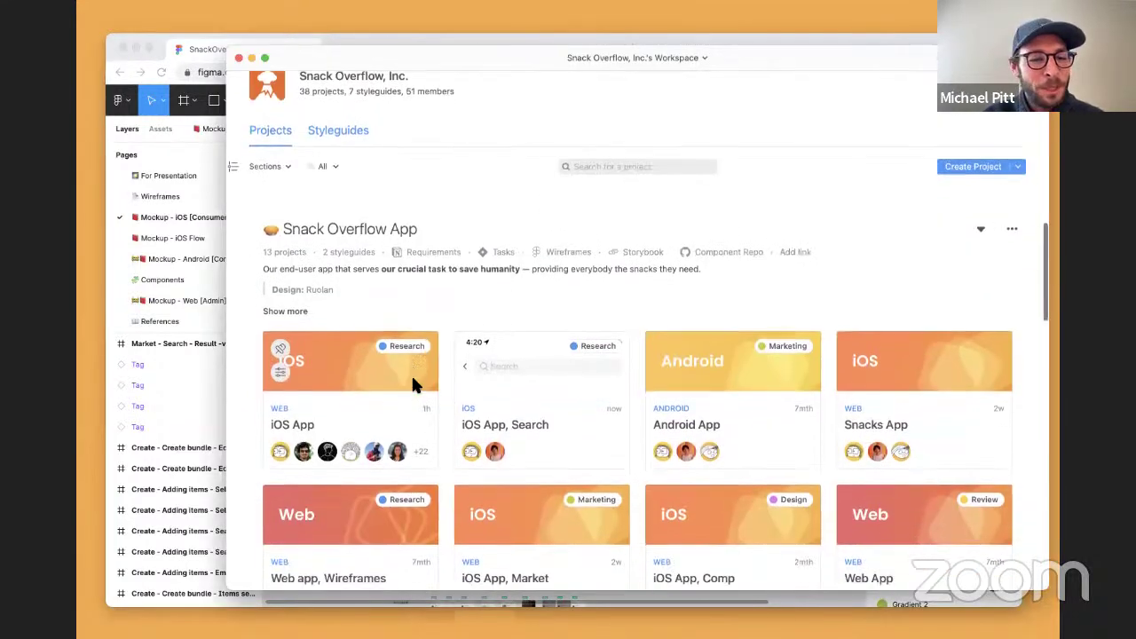
pyautogui.click(392, 382)
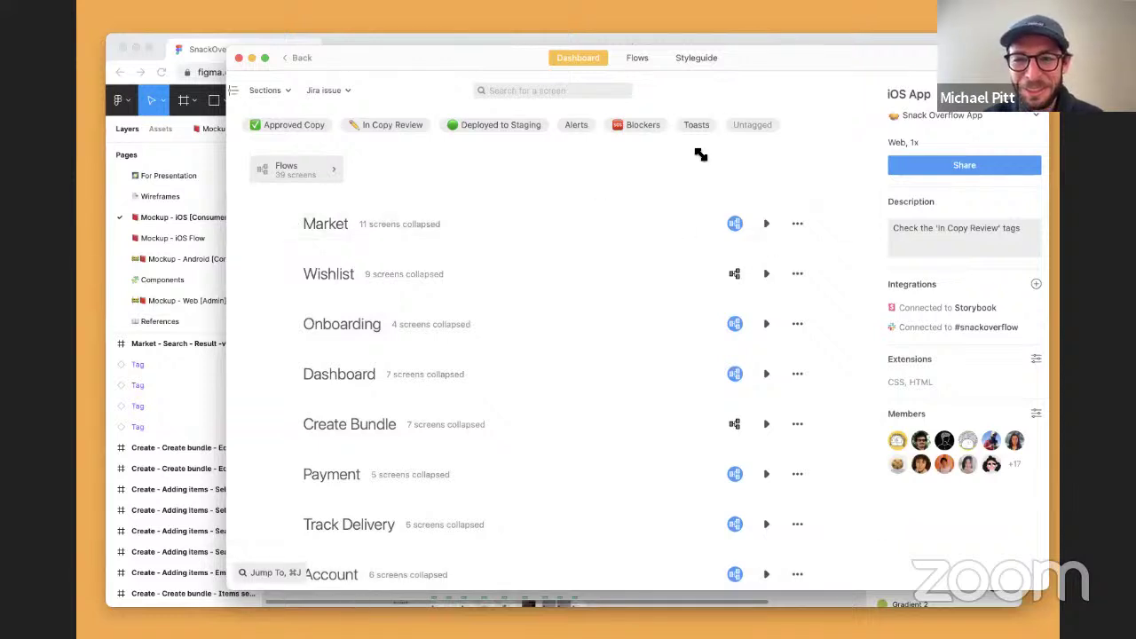
pyautogui.click(343, 90)
pyautogui.press('Escape')
pyautogui.click(343, 90)
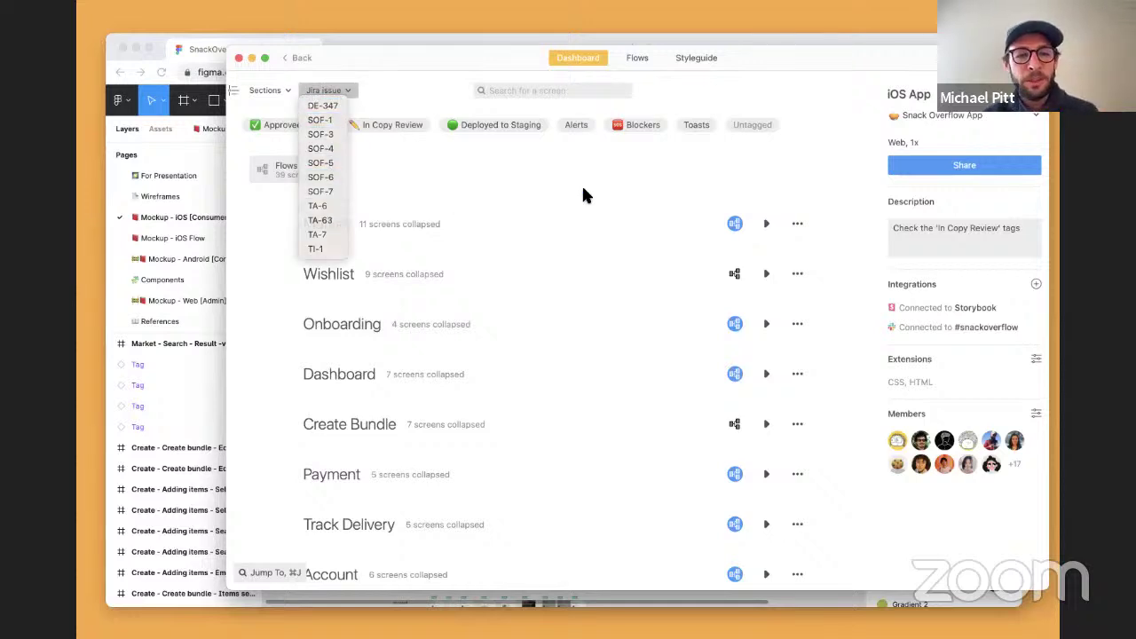
pyautogui.click(593, 231)
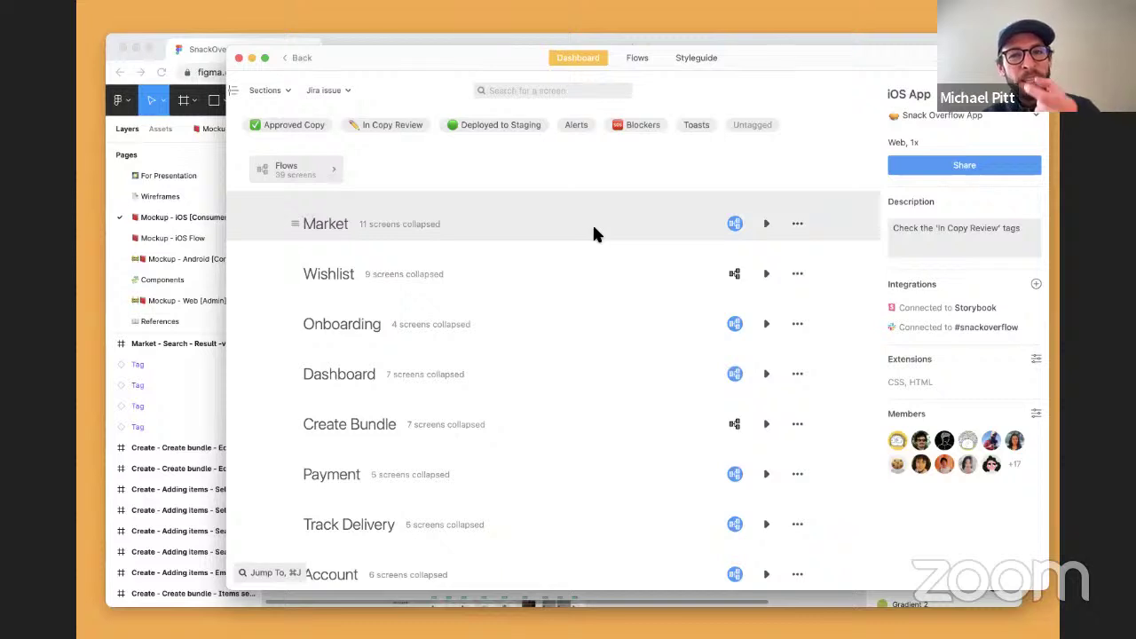
pyautogui.click(339, 90)
pyautogui.click(335, 122)
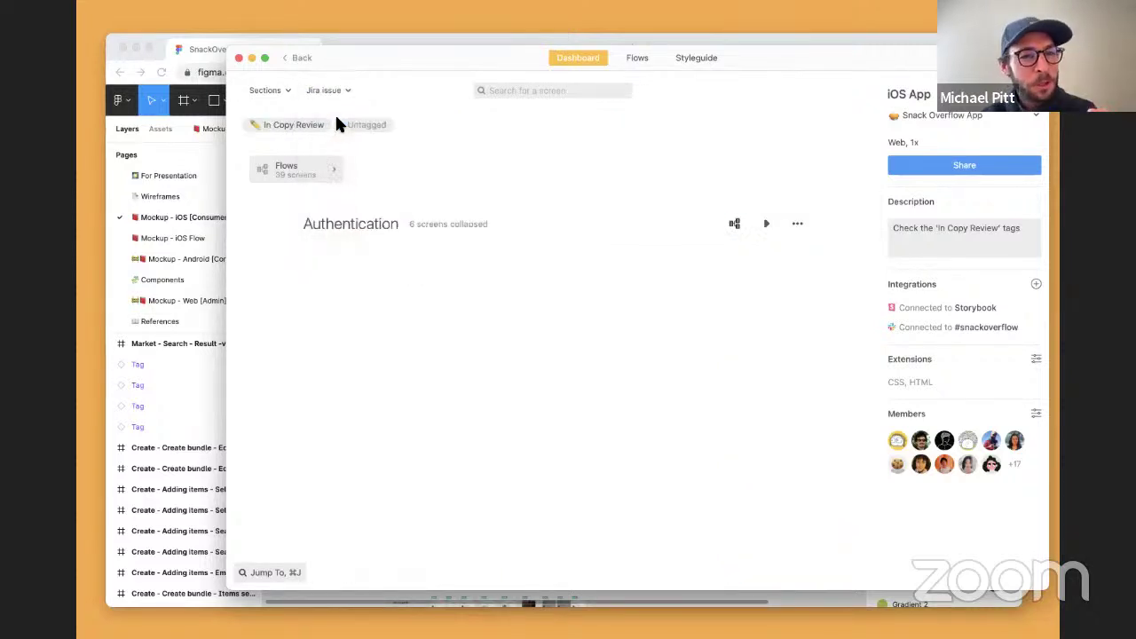
# - Open Slide 1's details in the Authentication section and follow its SOF-1 attached link
pyautogui.click(763, 223)
pyautogui.scroll(-5, 600, 372)
pyautogui.scroll(2, 600, 377)
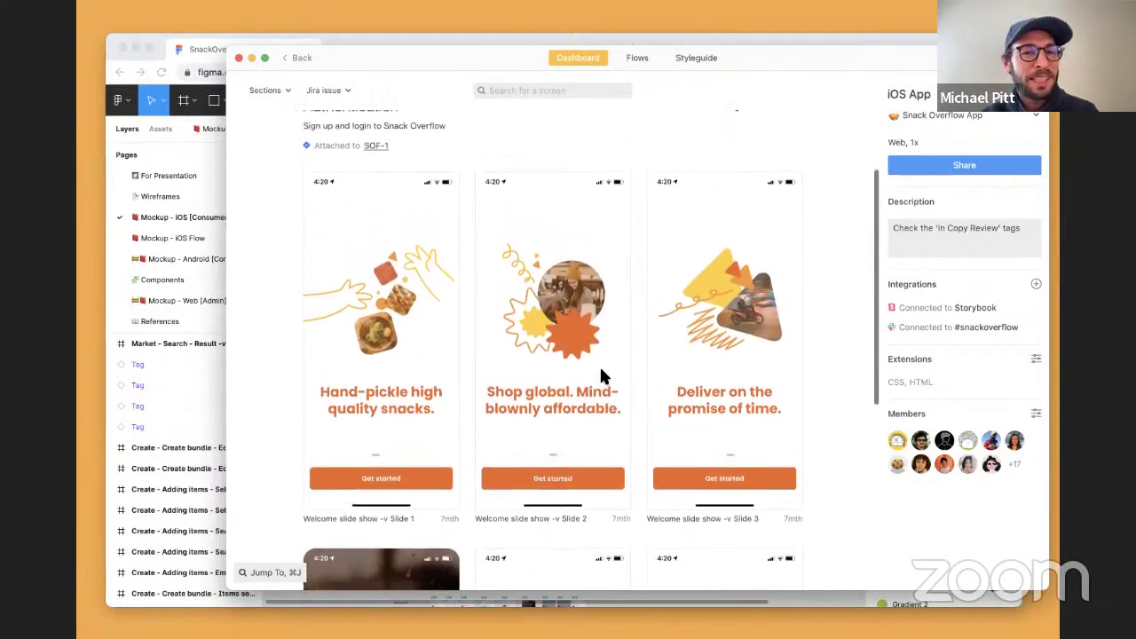
pyautogui.scroll(-1, 601, 377)
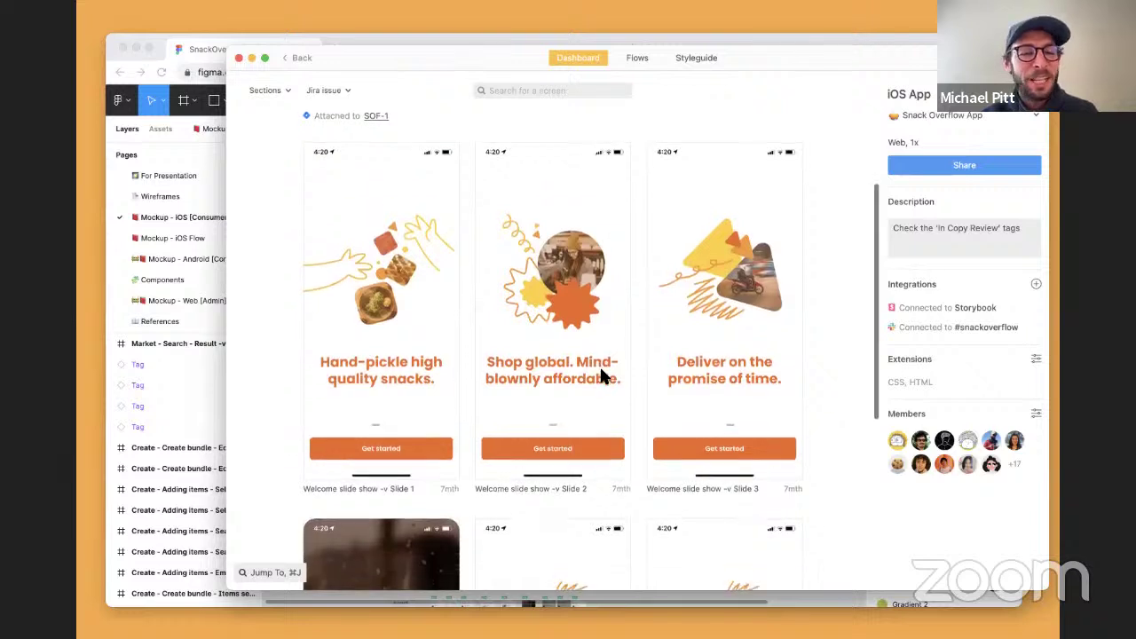
pyautogui.scroll(-3, 385, 352)
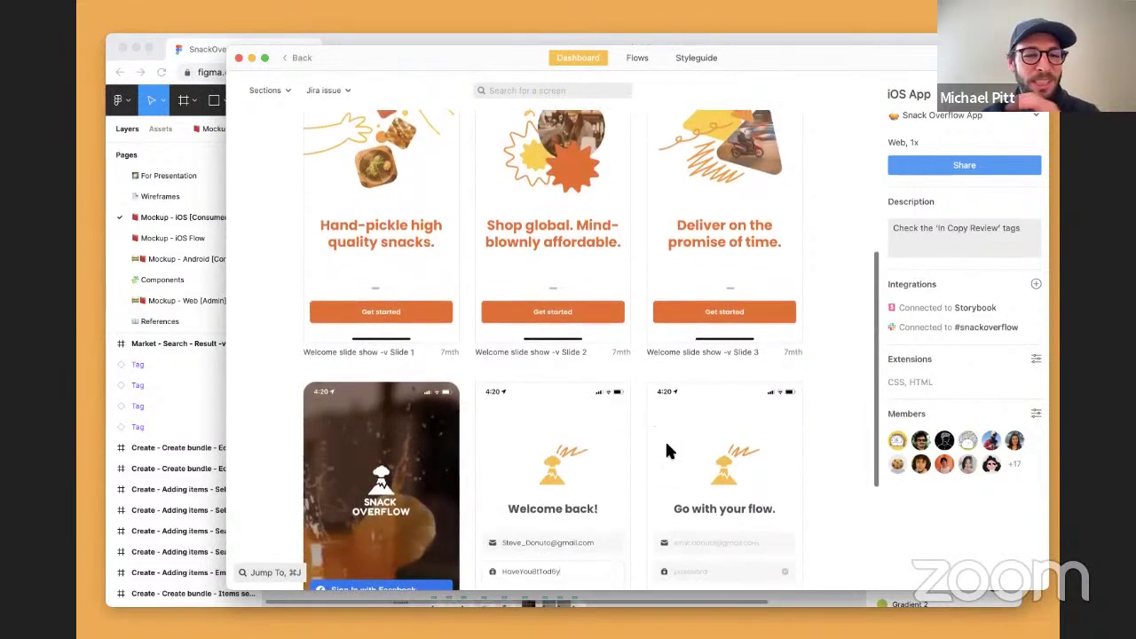
pyautogui.scroll(3, 666, 448)
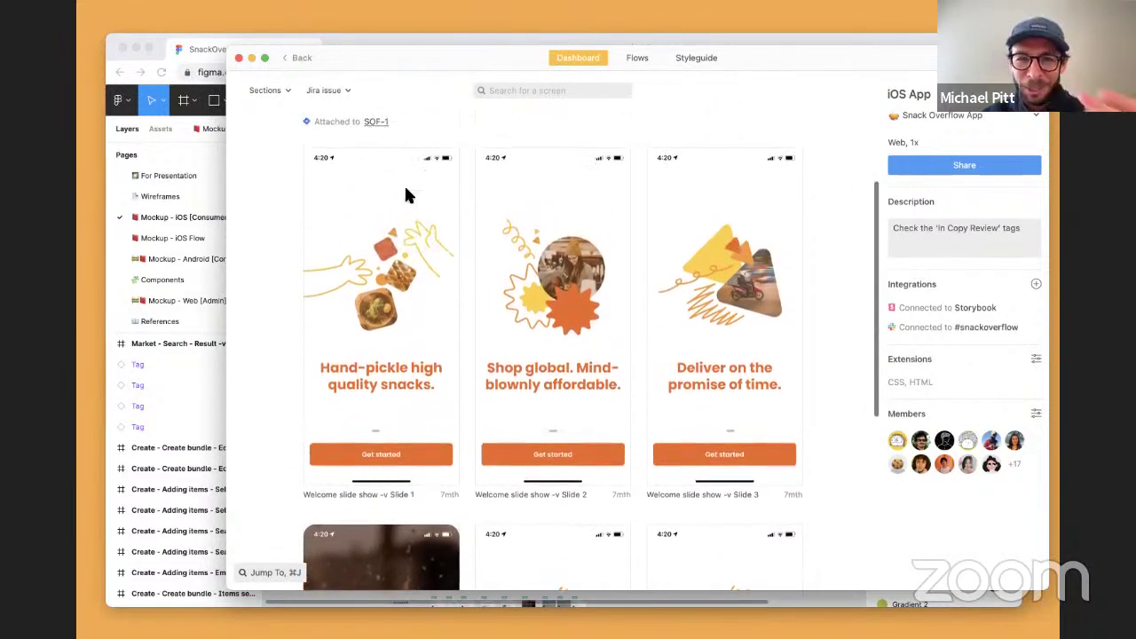
pyautogui.click(386, 264)
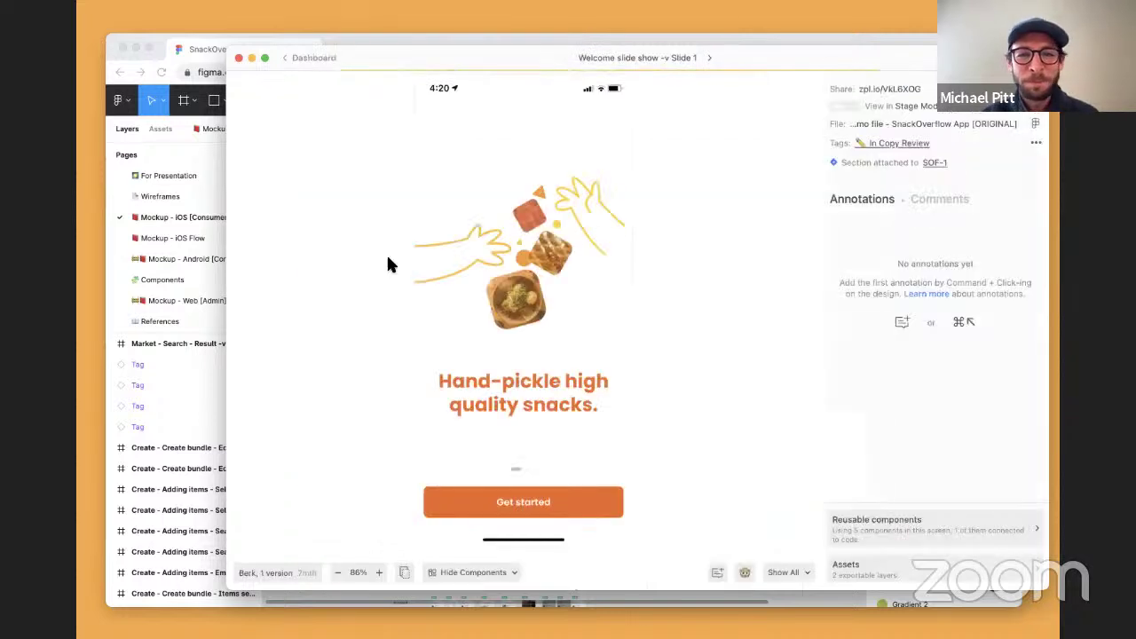
pyautogui.scroll(2, 803, 245)
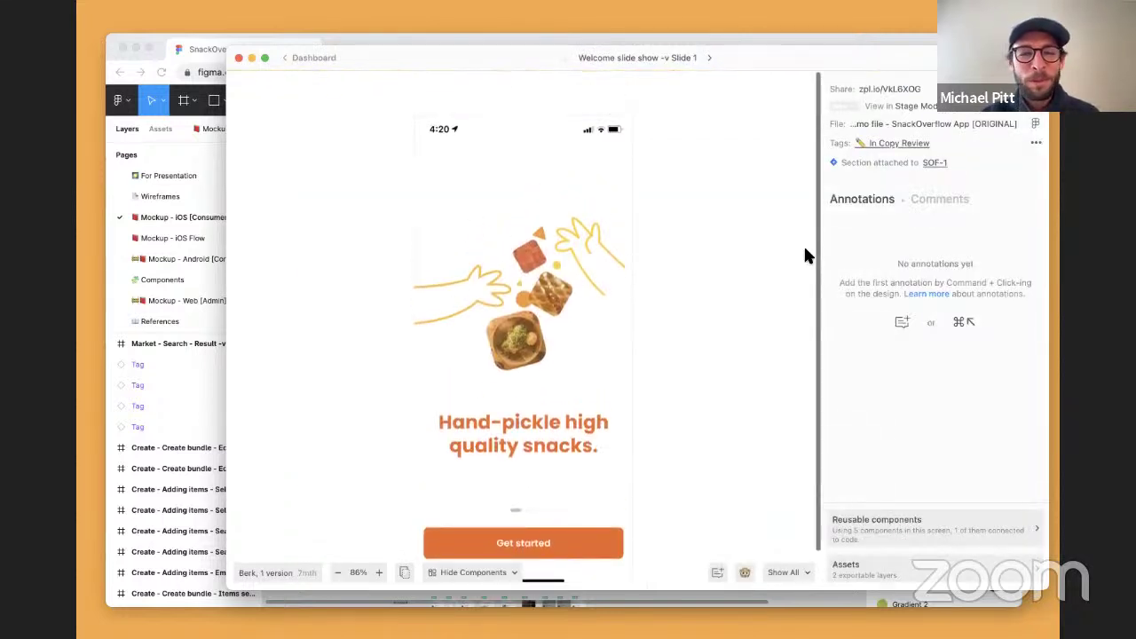
pyautogui.scroll(-2, 803, 245)
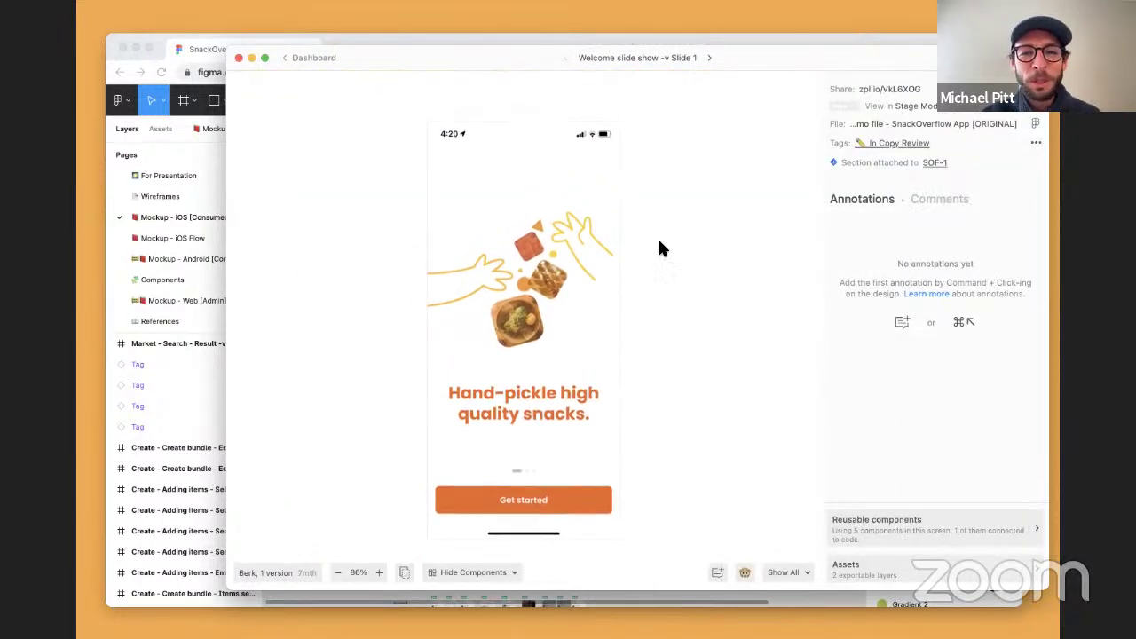
pyautogui.click(936, 163)
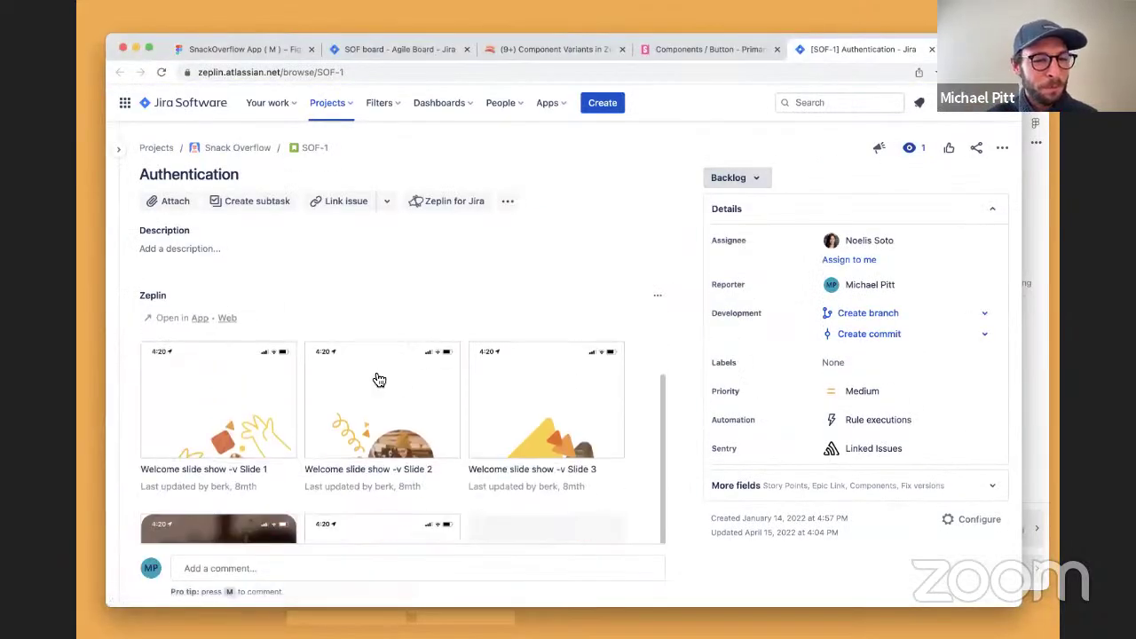
# - Launch the Slide 1 screen in the Zeplin desktop app from the issue, then close the SOF-1 tab
pyautogui.click(257, 387)
pyautogui.scroll(-2, 581, 270)
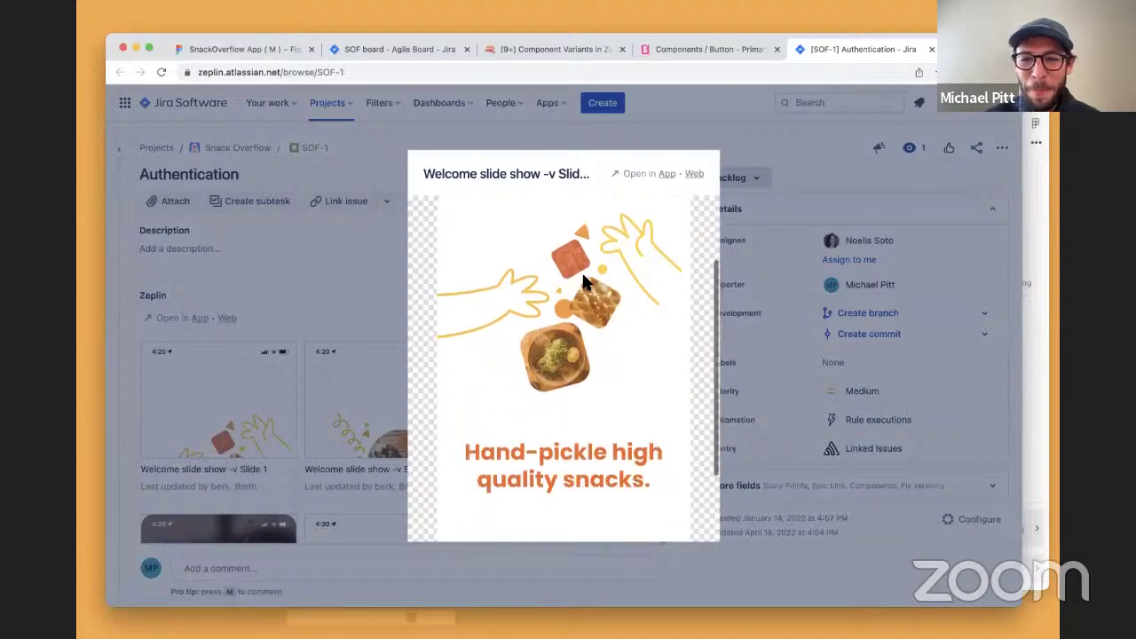
pyautogui.click(667, 174)
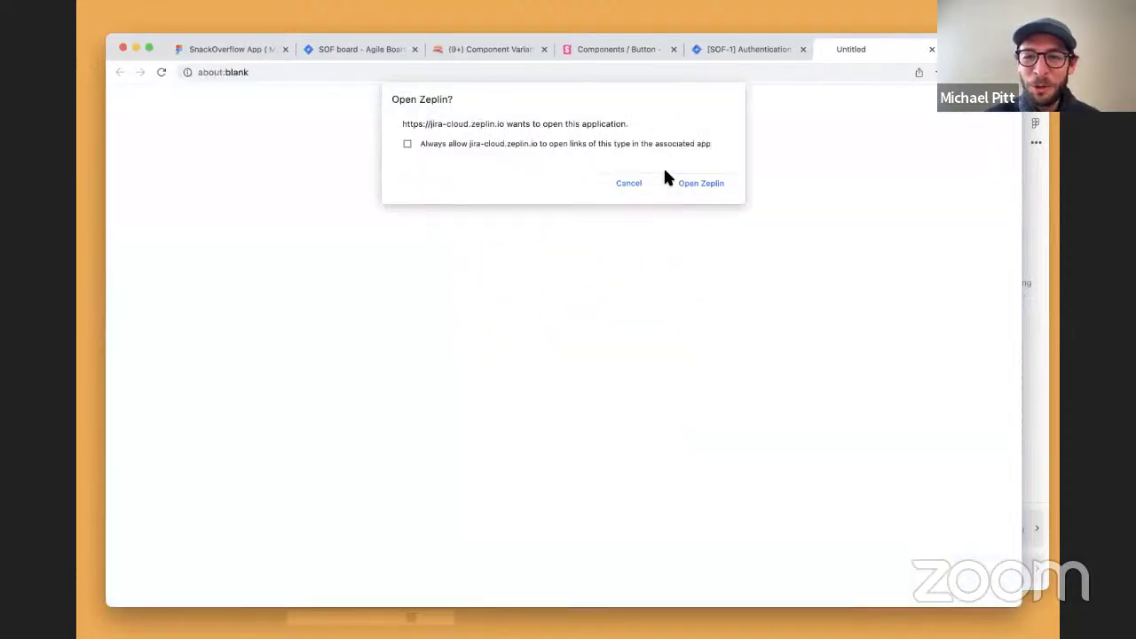
pyautogui.click(680, 183)
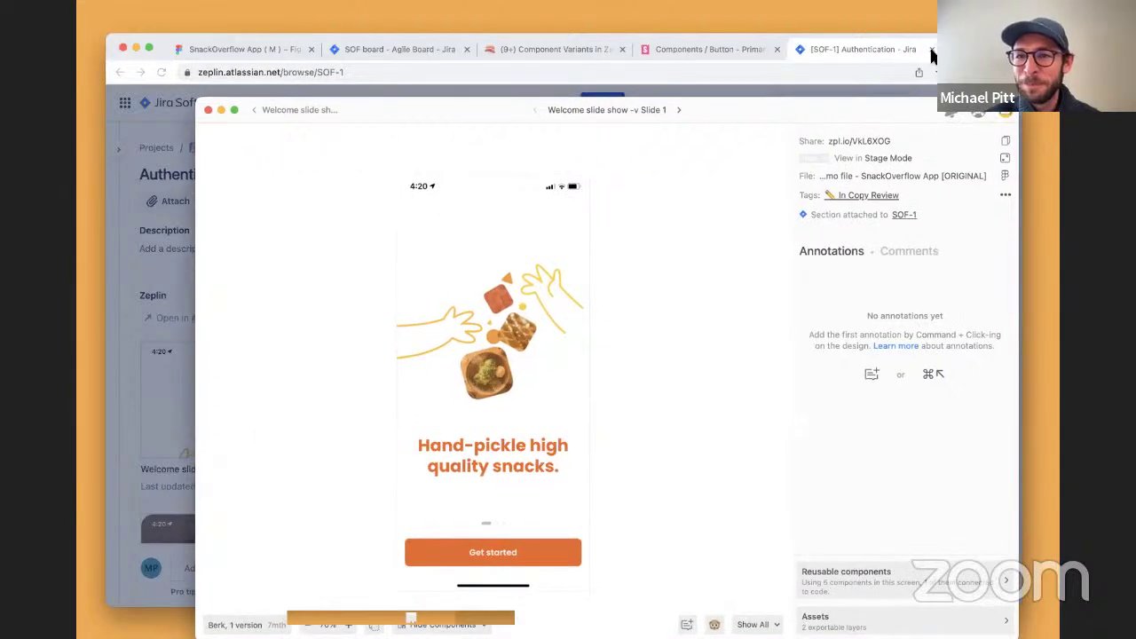
pyautogui.click(931, 49)
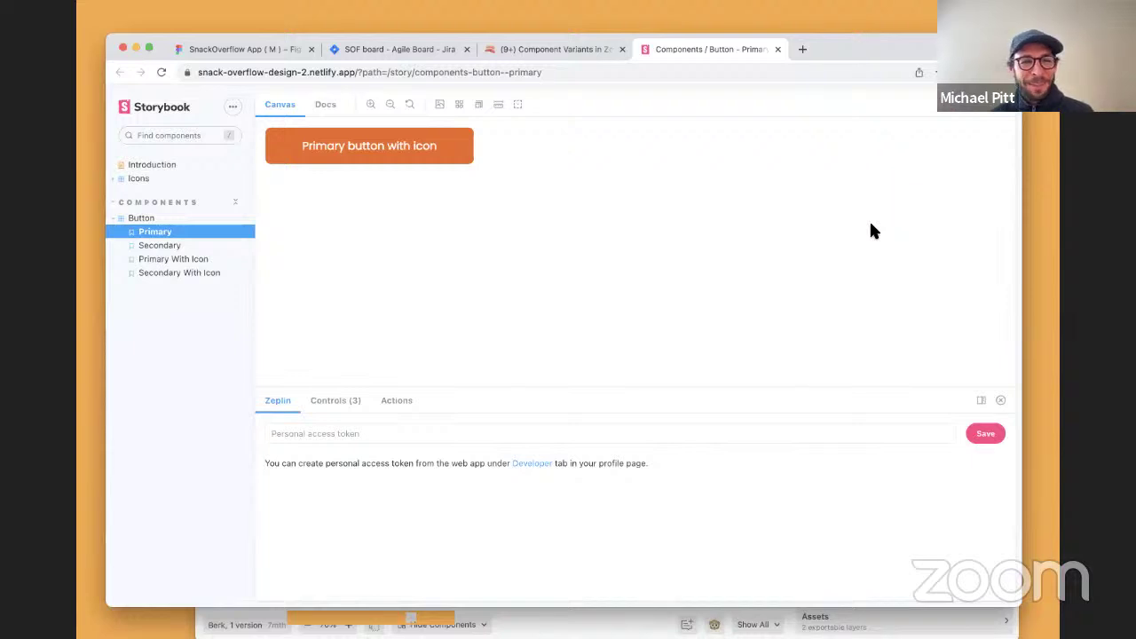
# - Switch to the 'SOF board - Agile Board - Jira' Kanban board tab
pyautogui.click(449, 49)
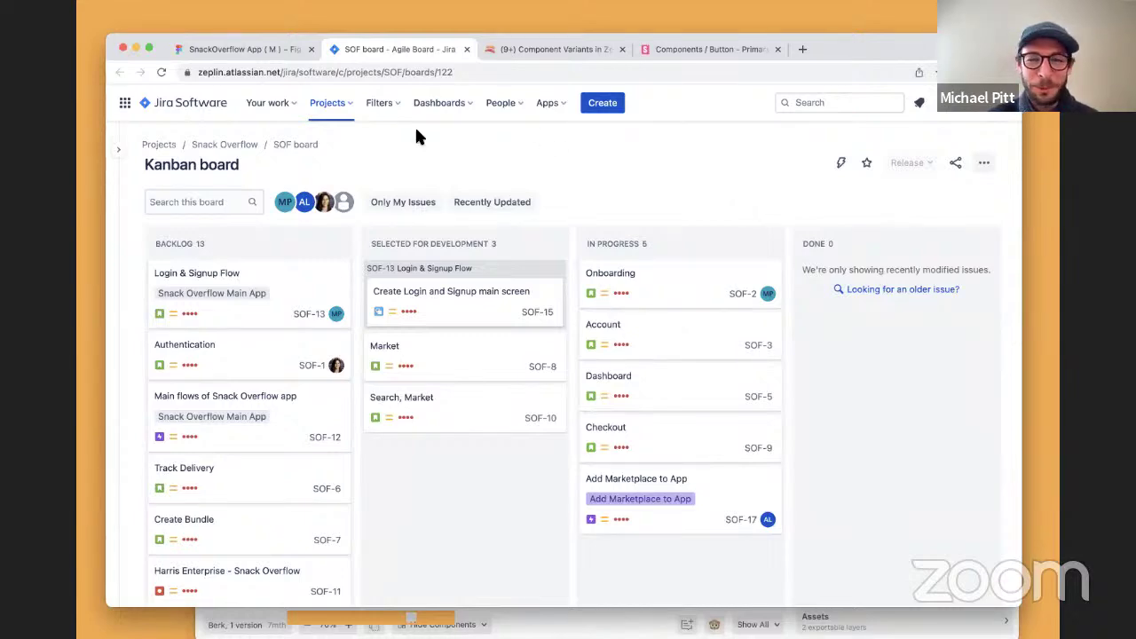
# - Bring up the SnackOverflow App Figma file and scroll through the Mockup - iOS (Consumer) screen sections
pyautogui.click(273, 47)
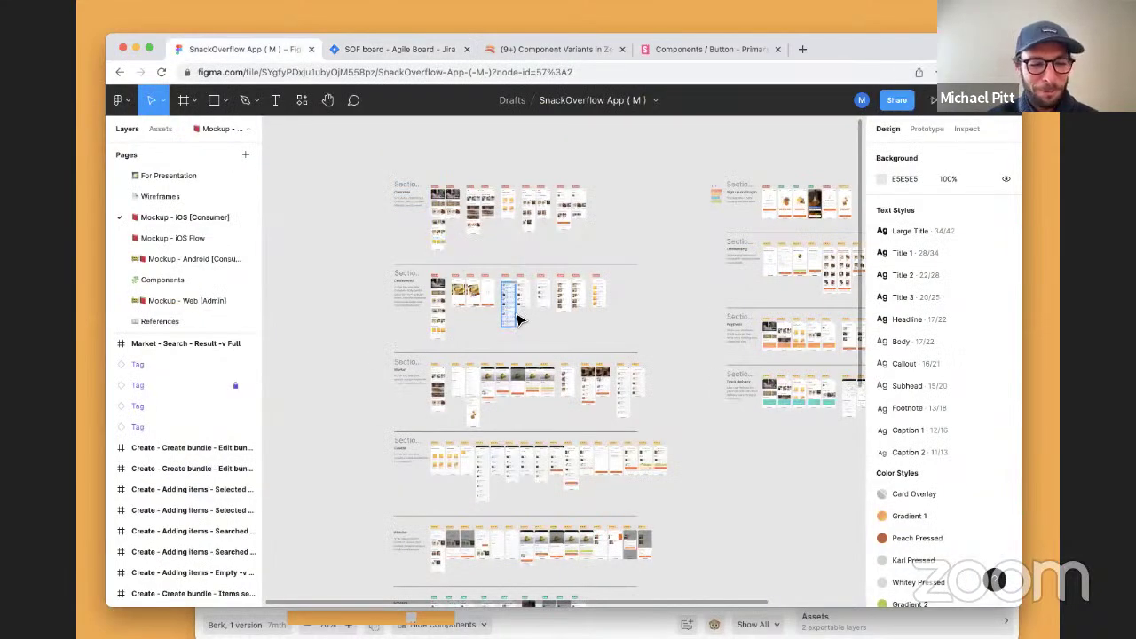
pyautogui.scroll(-1, 519, 319)
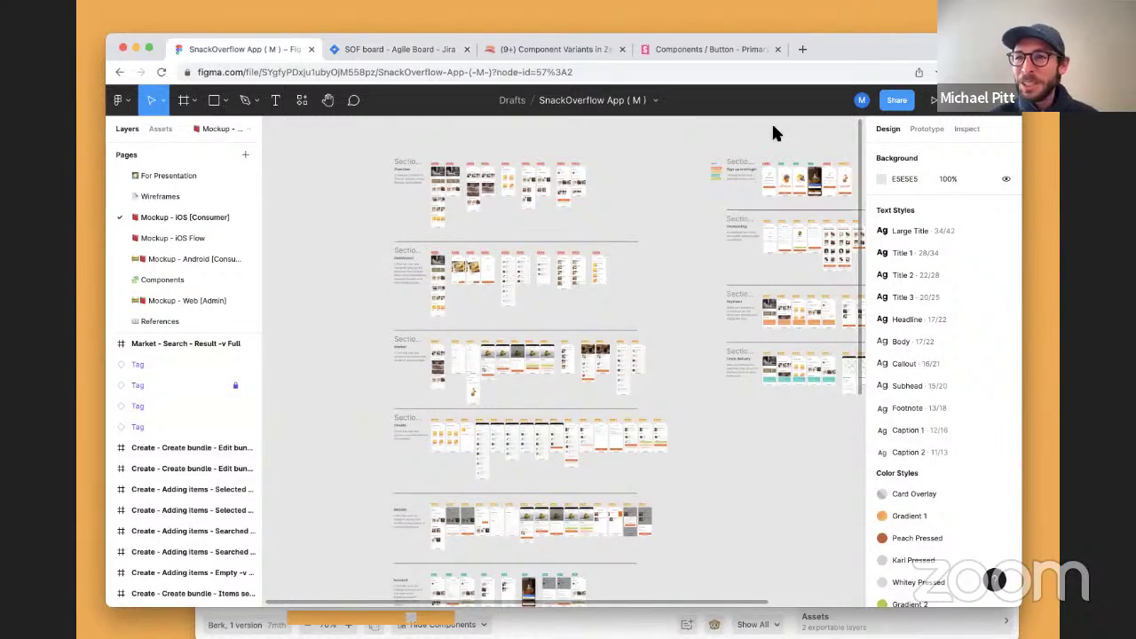
pyautogui.scroll(-4, 637, 413)
pyautogui.scroll(3, 647, 520)
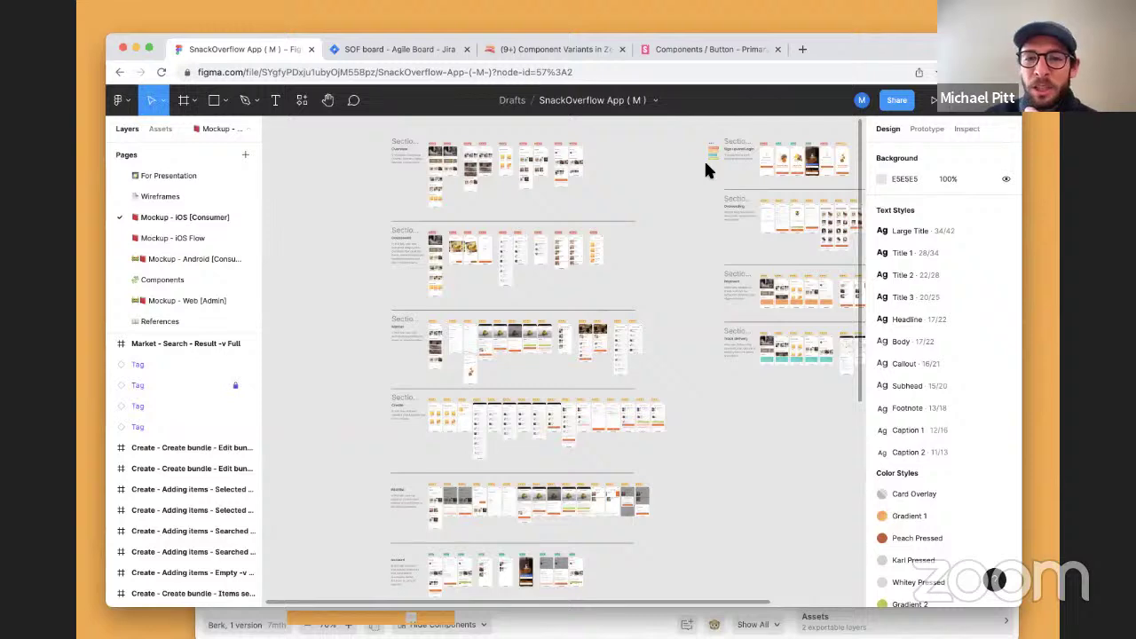
pyautogui.scroll(2, 449, 179)
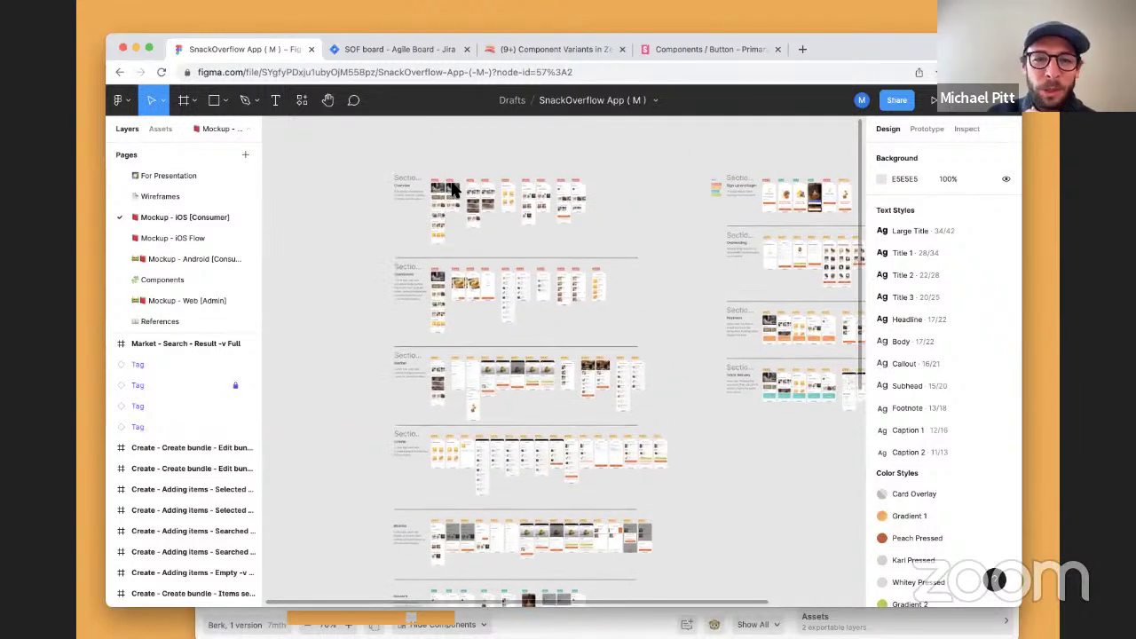
pyautogui.scroll(10, 451, 182)
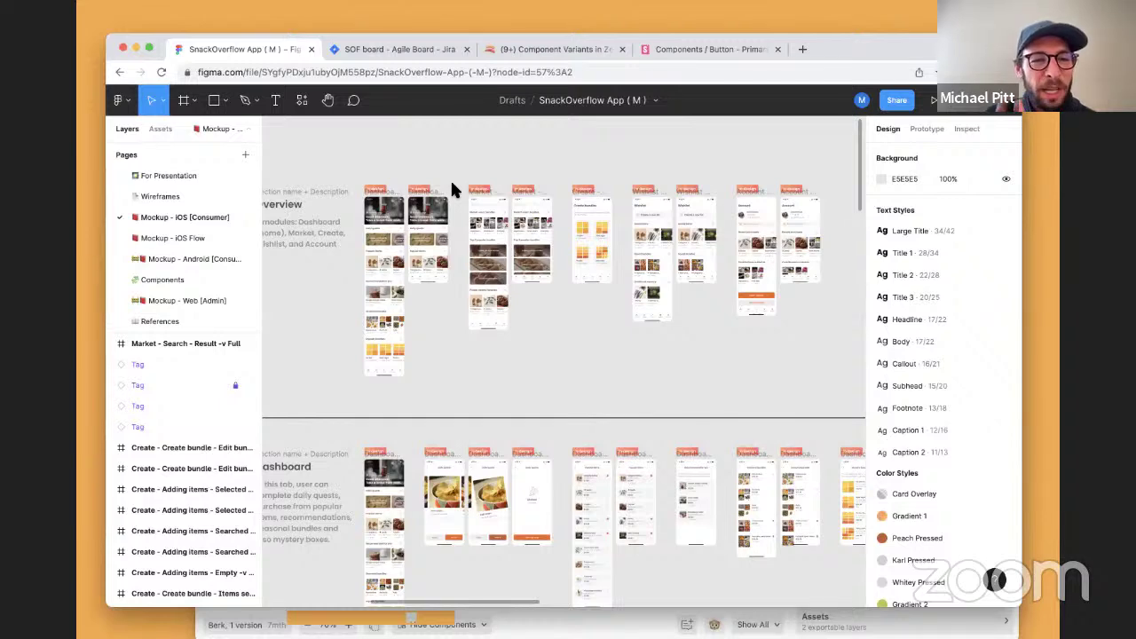
pyautogui.scroll(-10, 450, 178)
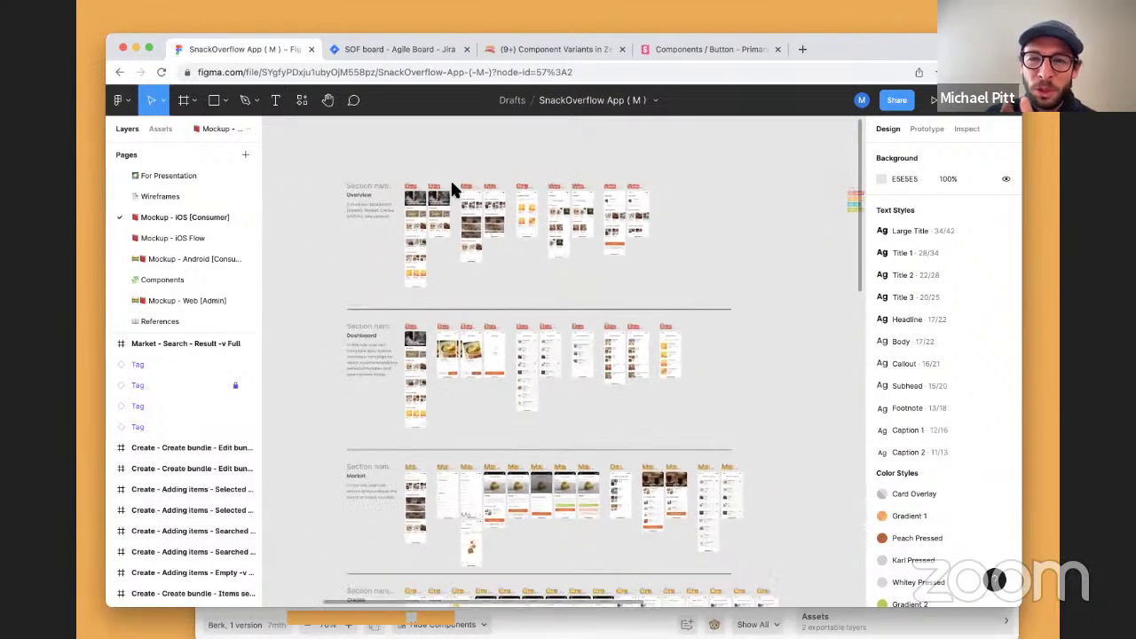
pyautogui.scroll(-2, 451, 187)
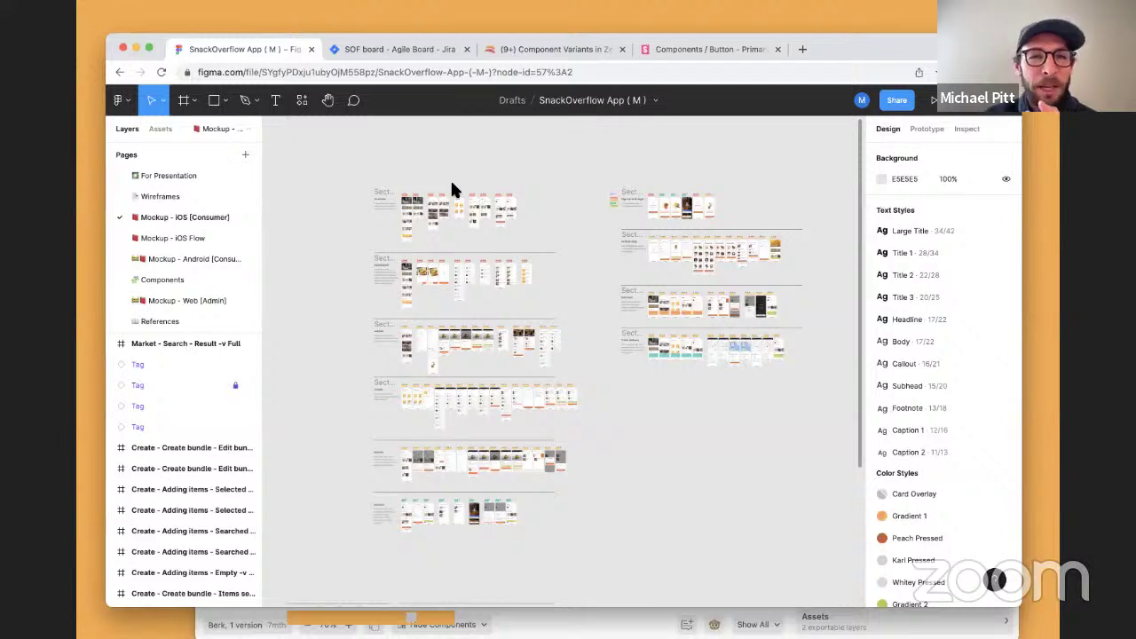
pyautogui.scroll(-2, 580, 303)
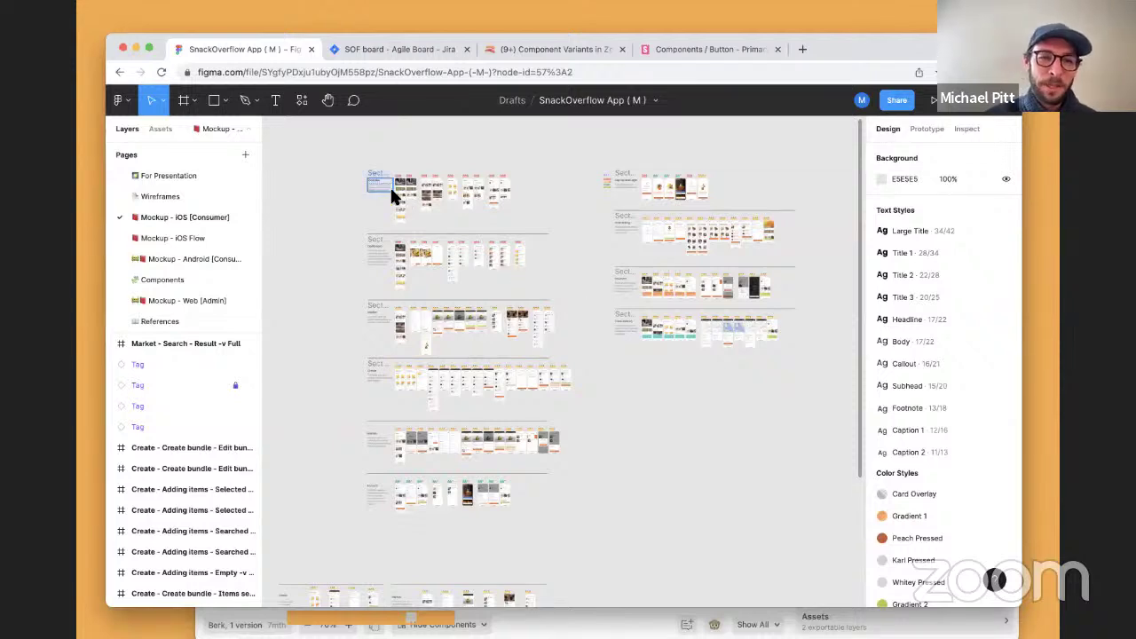
pyautogui.keyDown('ctrl'); pyautogui.scroll(5, 429, 221); pyautogui.keyUp('ctrl')
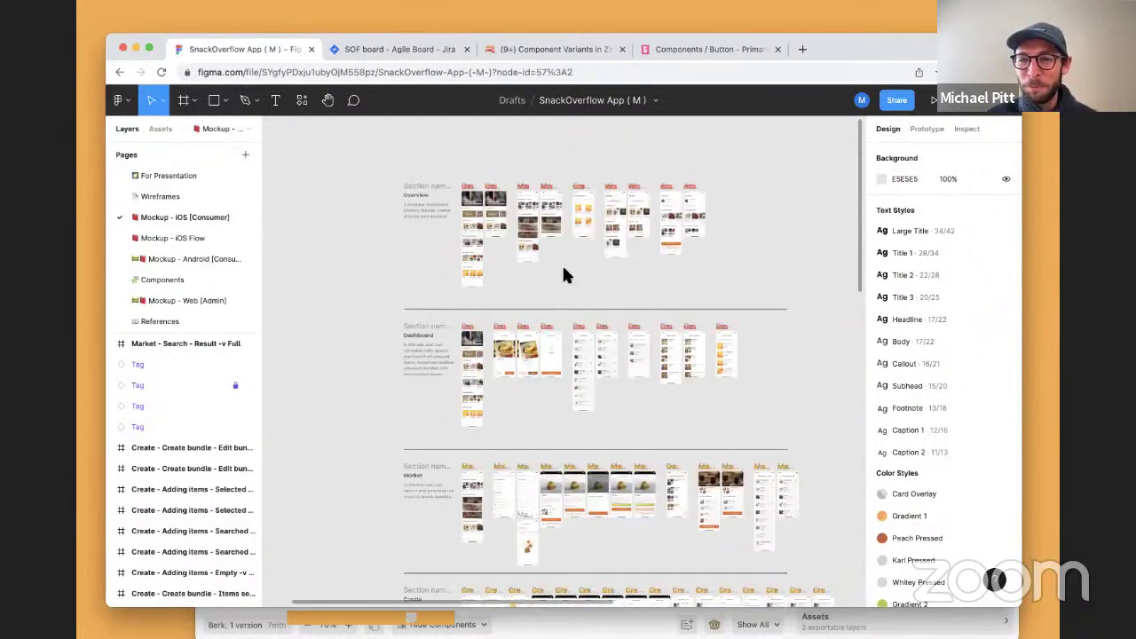
pyautogui.keyDown('ctrl'); pyautogui.scroll(-5, 562, 273); pyautogui.keyUp('ctrl')
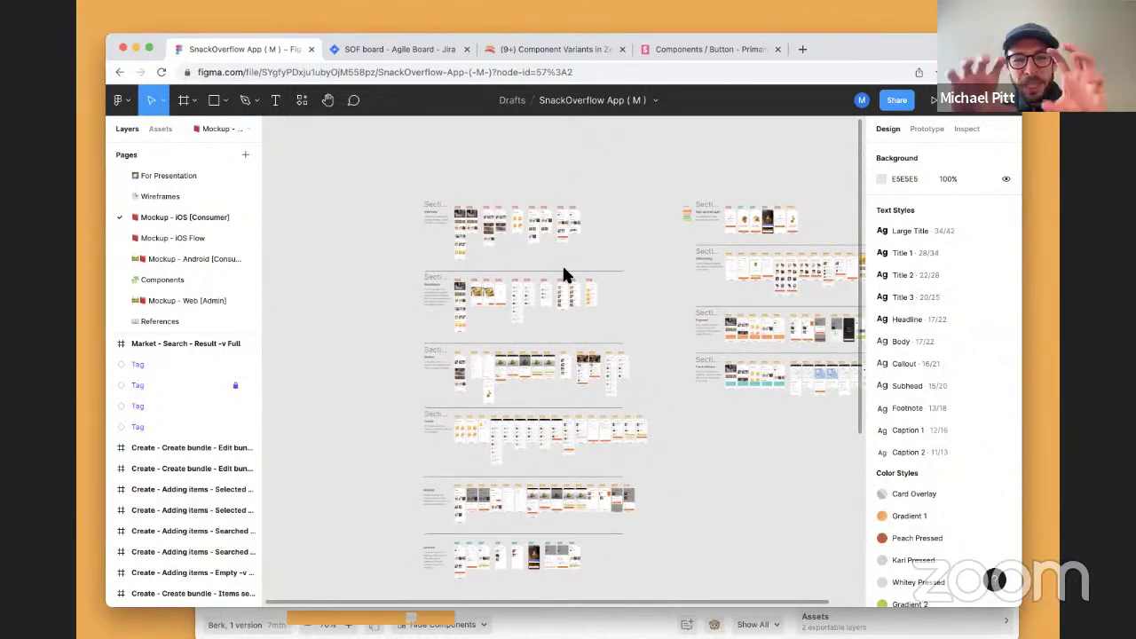
pyautogui.keyDown('ctrl'); pyautogui.scroll(-1, 649, 288); pyautogui.keyUp('ctrl')
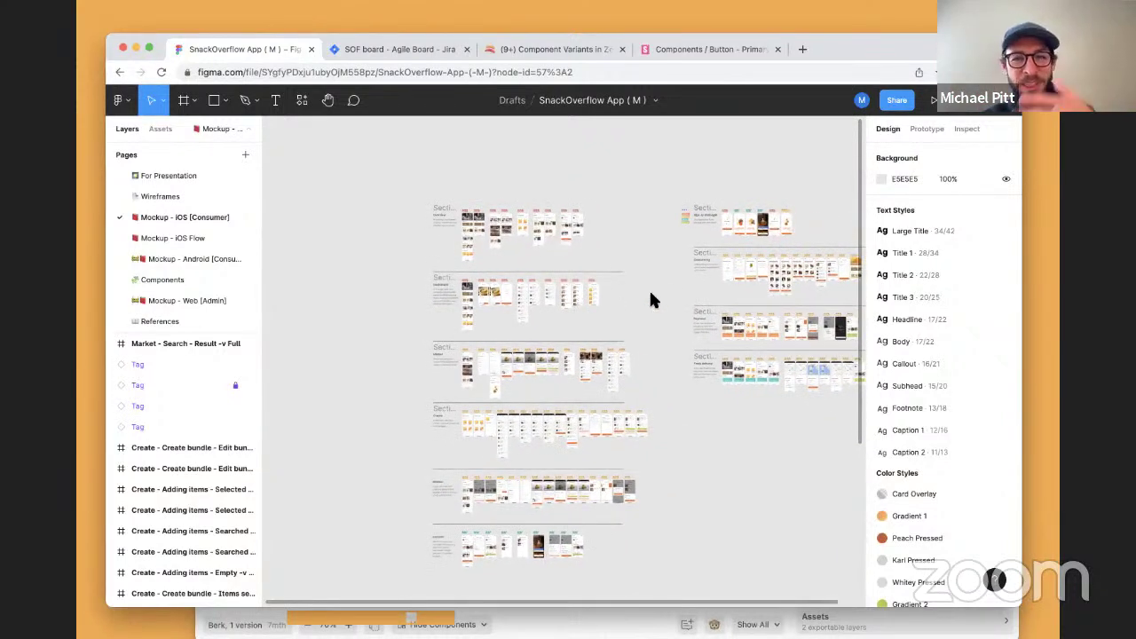
pyautogui.keyDown('ctrl'); pyautogui.scroll(-3, 651, 295); pyautogui.keyUp('ctrl')
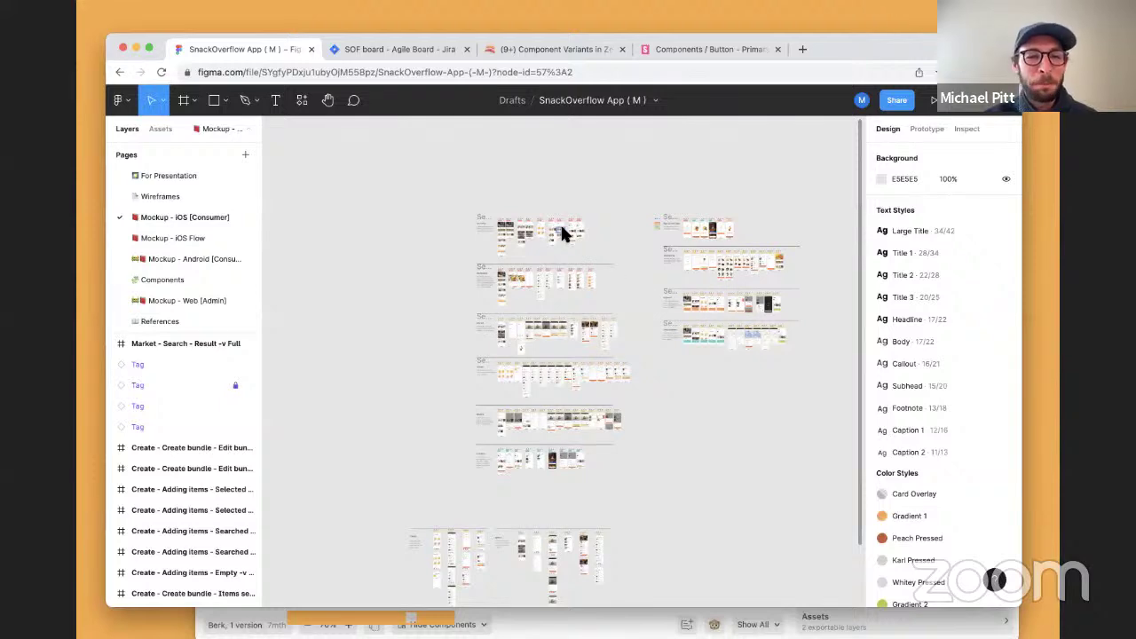
pyautogui.keyDown('ctrl'); pyautogui.scroll(4, 560, 222); pyautogui.keyUp('ctrl')
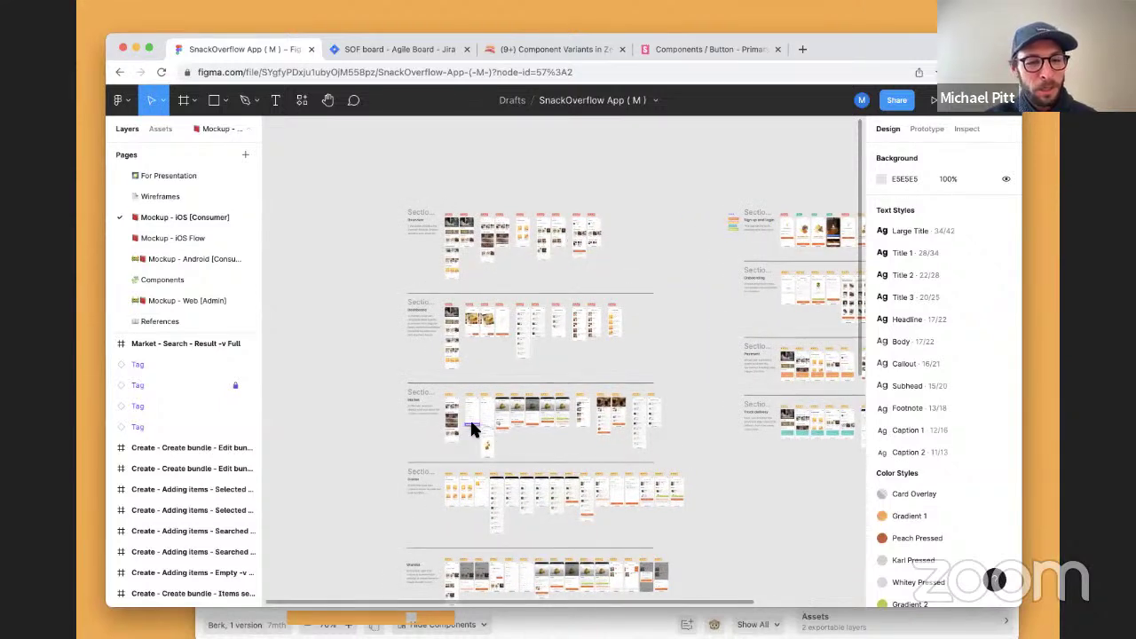
pyautogui.keyDown('ctrl'); pyautogui.scroll(5, 471, 433); pyautogui.keyUp('ctrl')
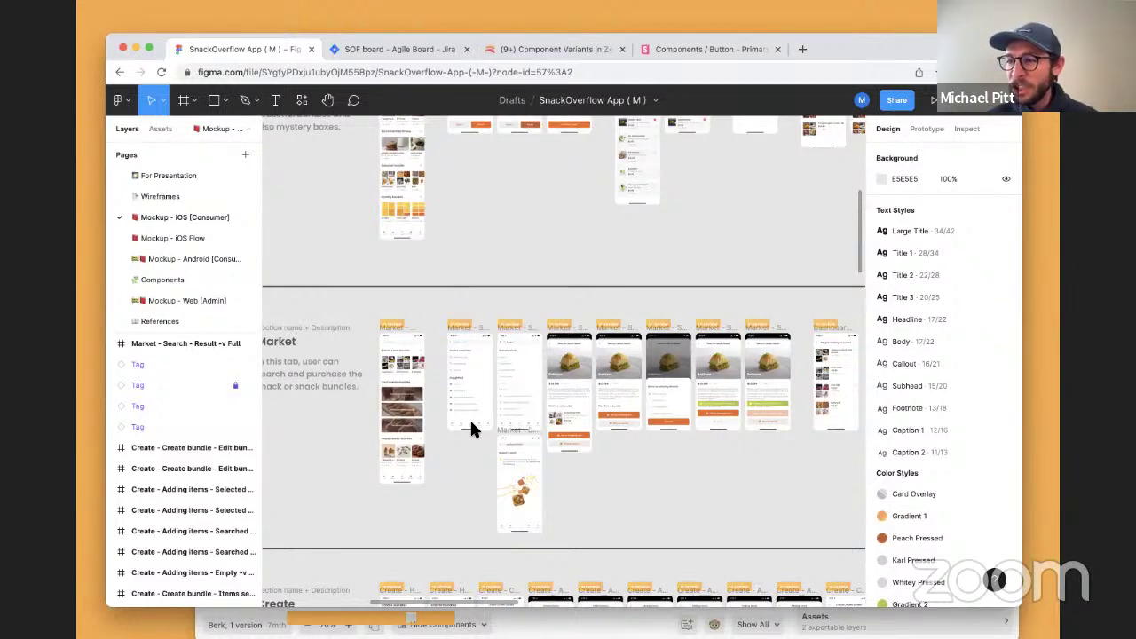
pyautogui.scroll(-6, 471, 426)
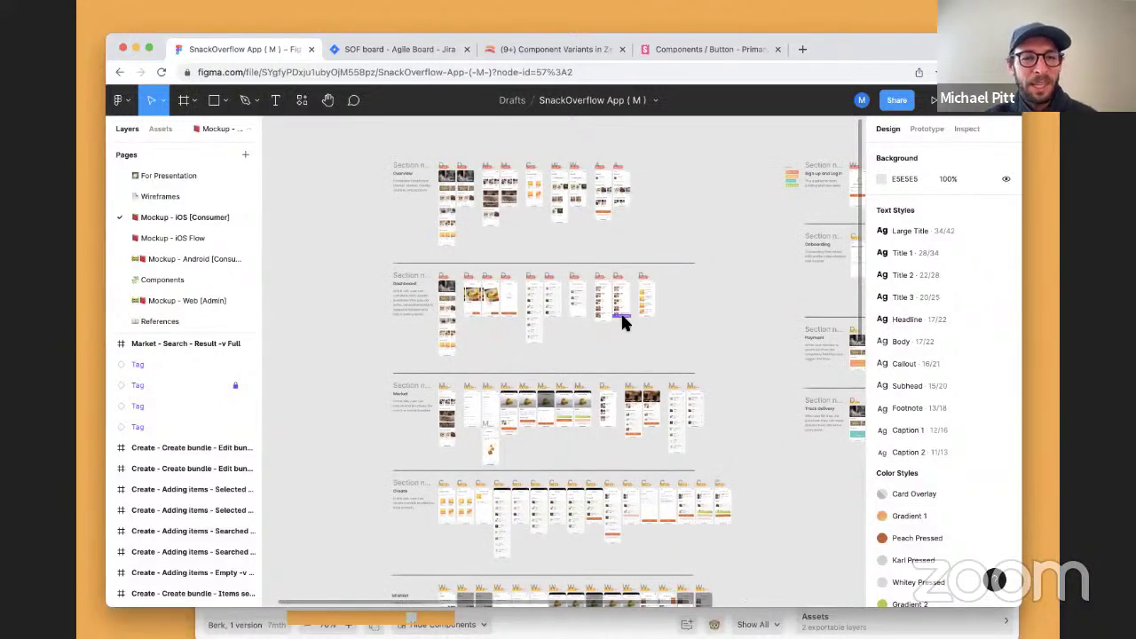
pyautogui.scroll(-5, 622, 319)
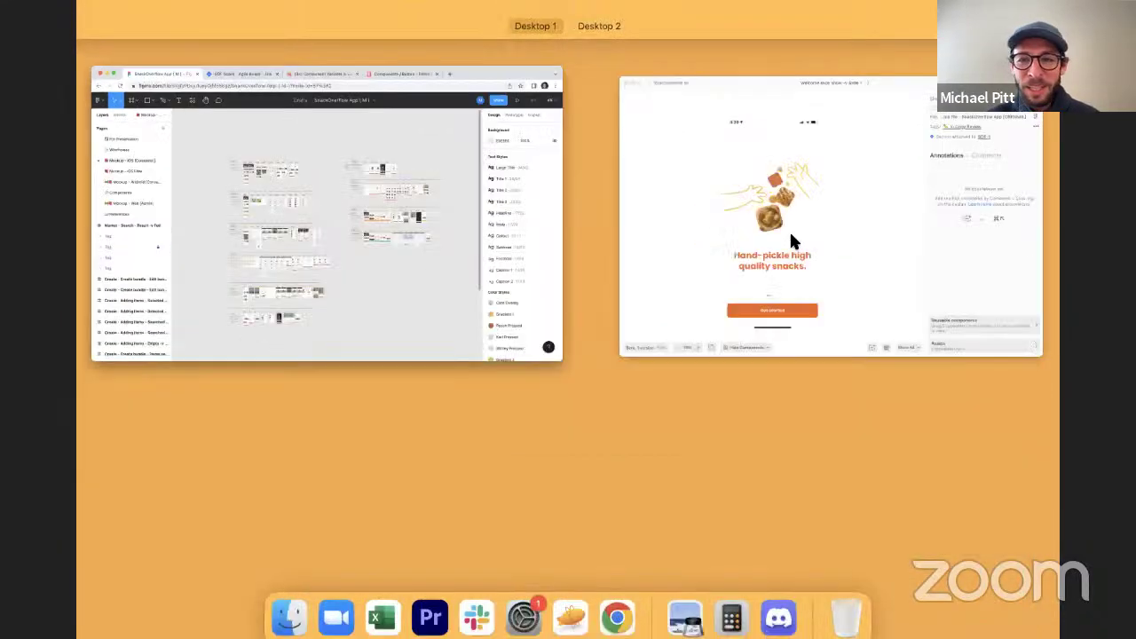
# - Return Zeplin from the screens dashboard to the project list
pyautogui.click(789, 233)
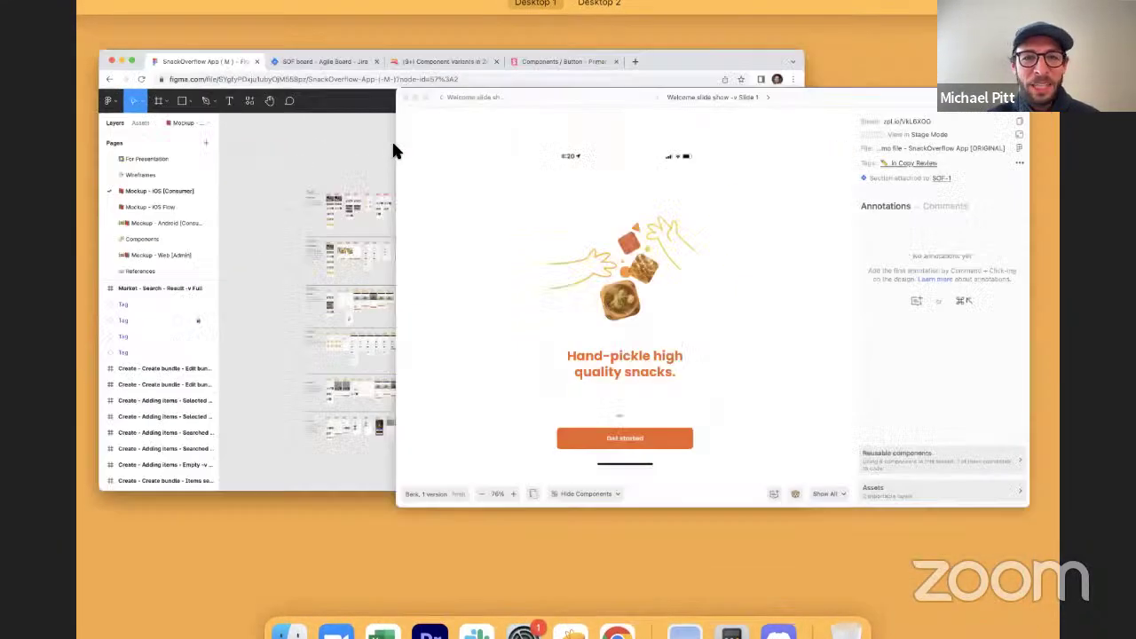
pyautogui.click(271, 88)
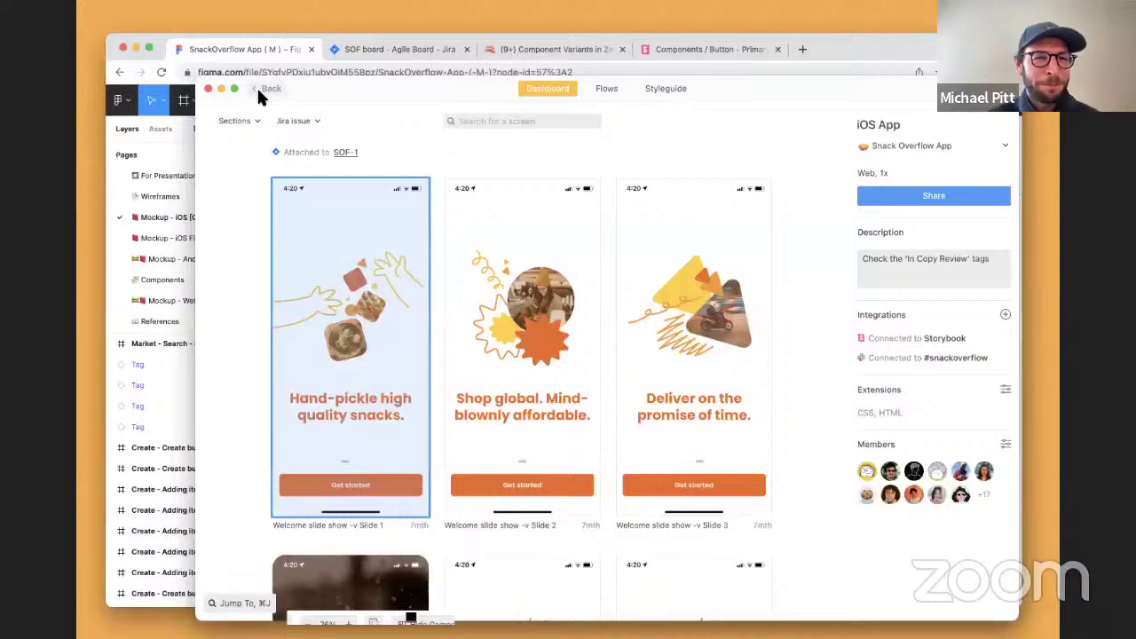
pyautogui.click(266, 90)
# - In Figma, pick the Mockup - iOS Flow page from the Pages list
pyautogui.click(528, 425)
pyautogui.click(184, 139)
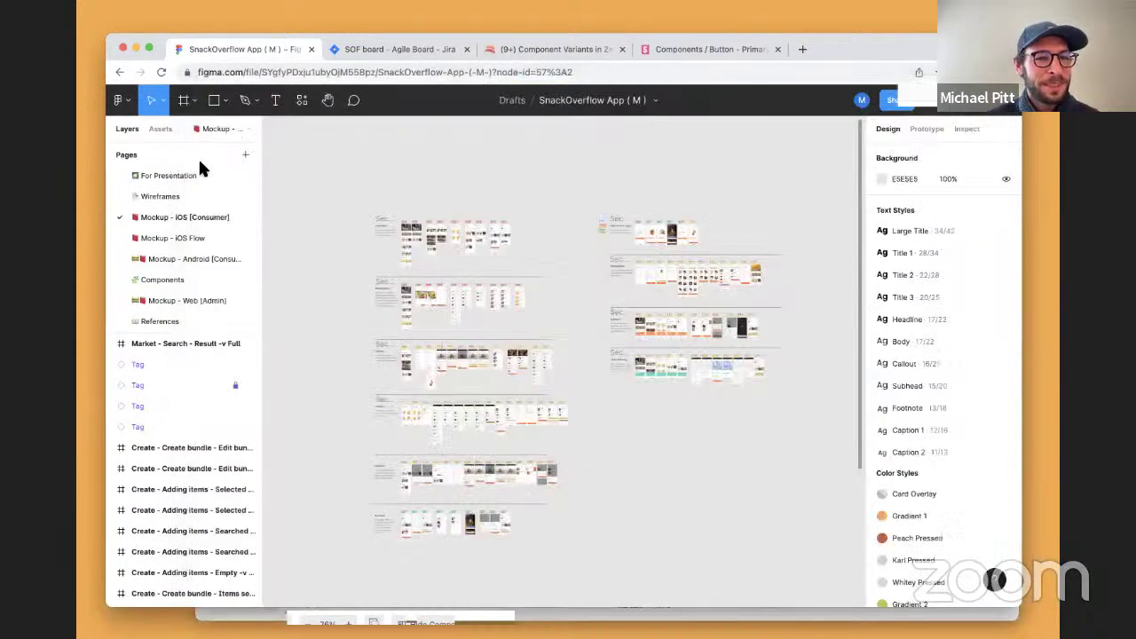
pyautogui.scroll(1, 347, 193)
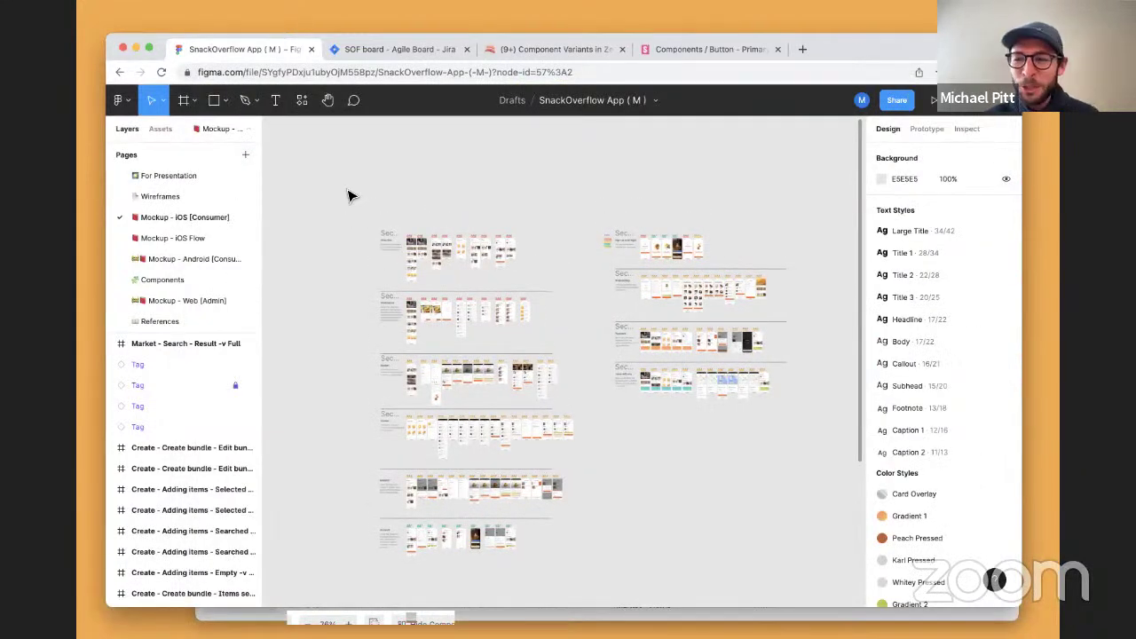
pyautogui.click(207, 238)
pyautogui.scroll(-2, 624, 280)
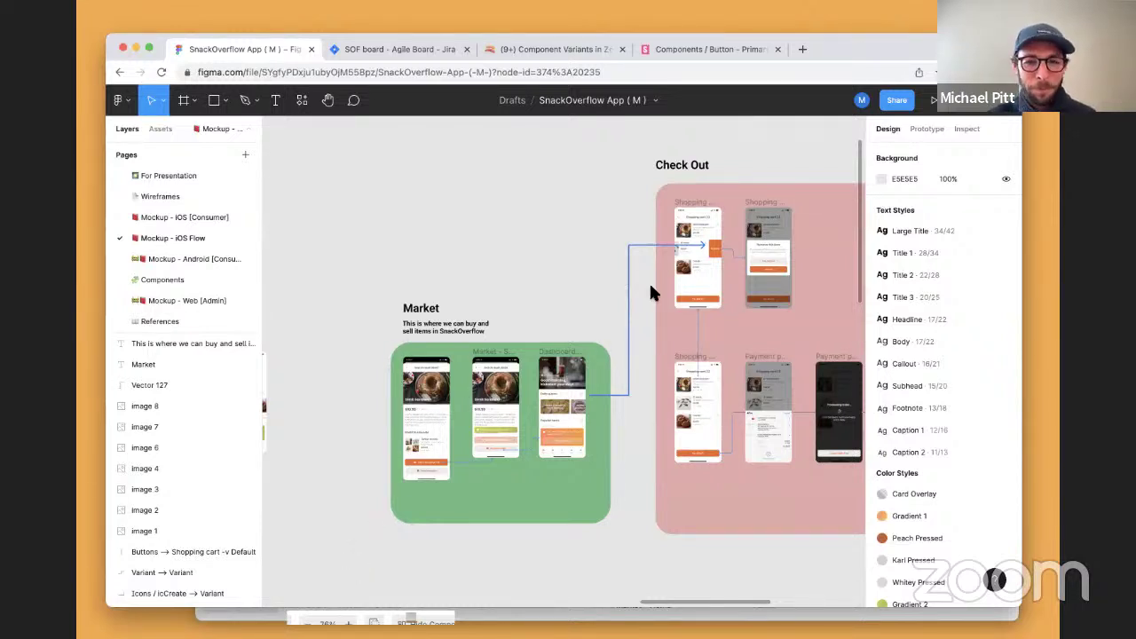
pyautogui.scroll(-2, 720, 277)
pyautogui.scroll(-1, 721, 277)
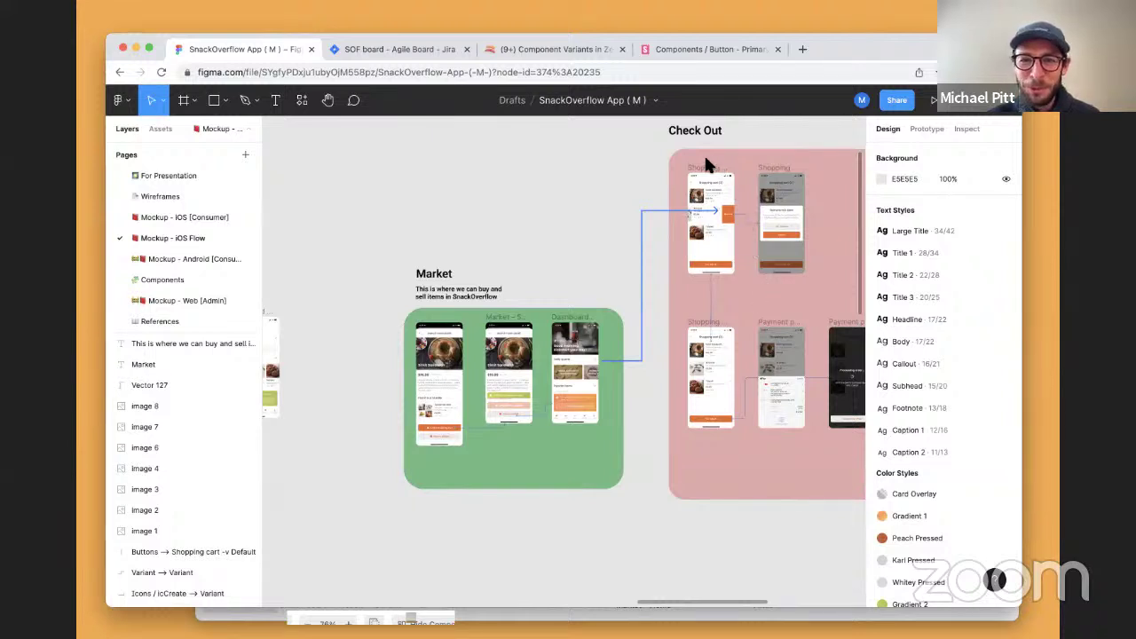
pyautogui.hscroll(5, 720, 267)
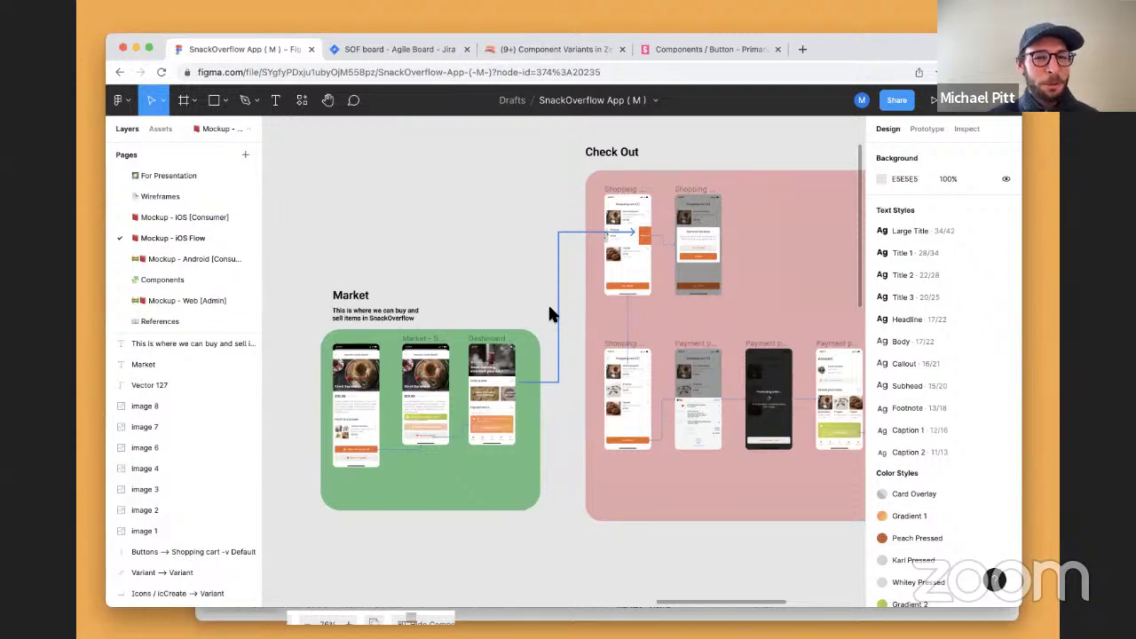
pyautogui.scroll(3, 547, 306)
pyautogui.scroll(-2, 547, 307)
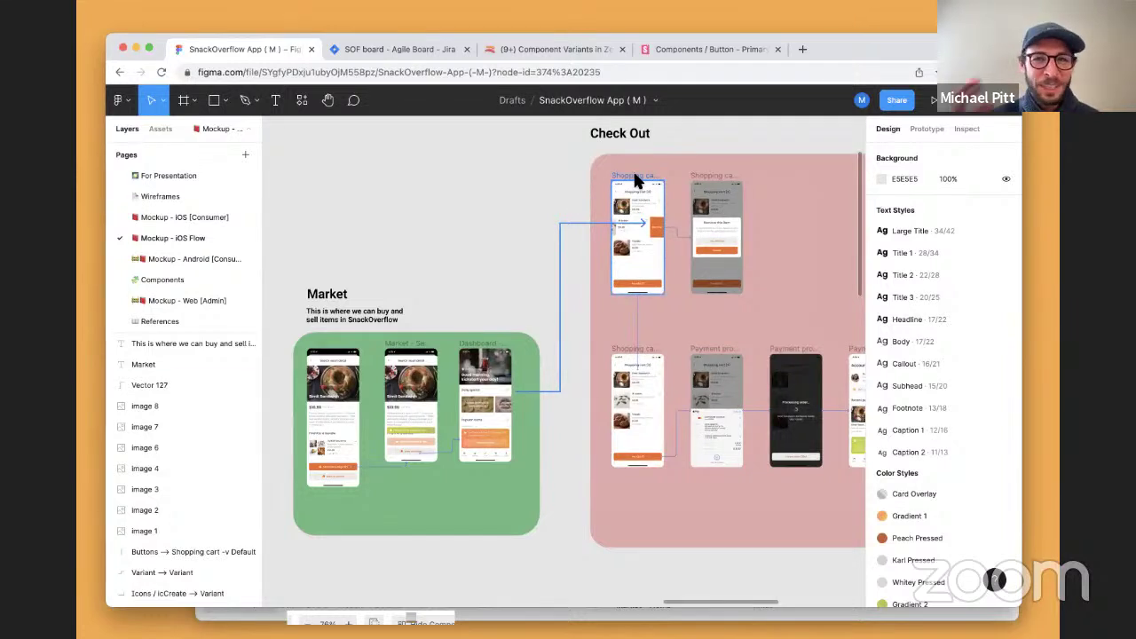
pyautogui.click(559, 234)
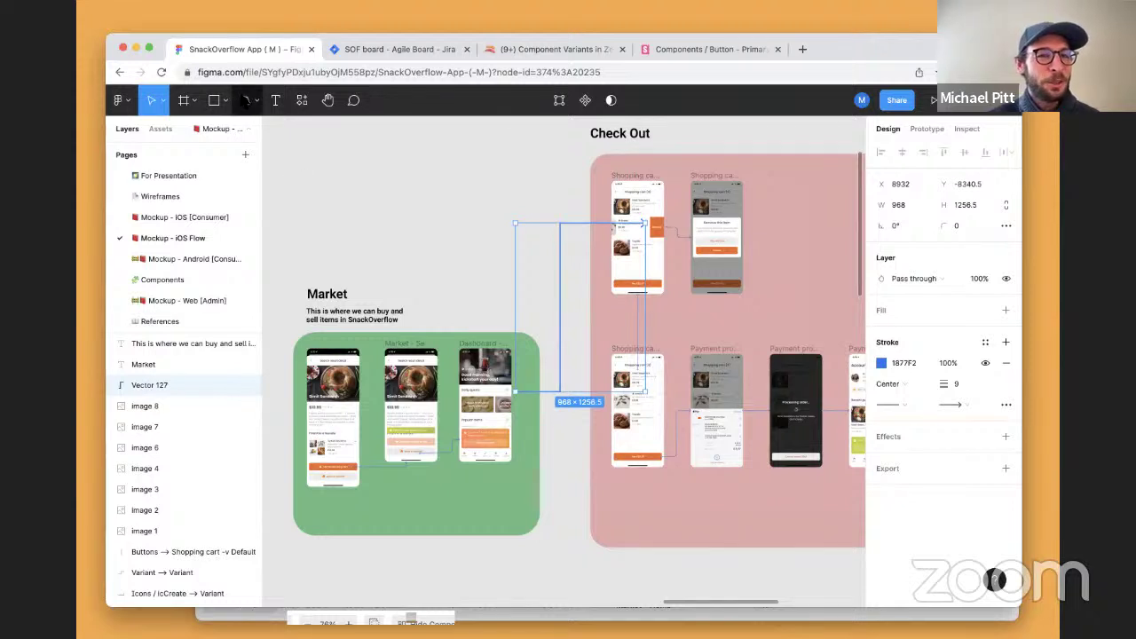
pyautogui.click(557, 210)
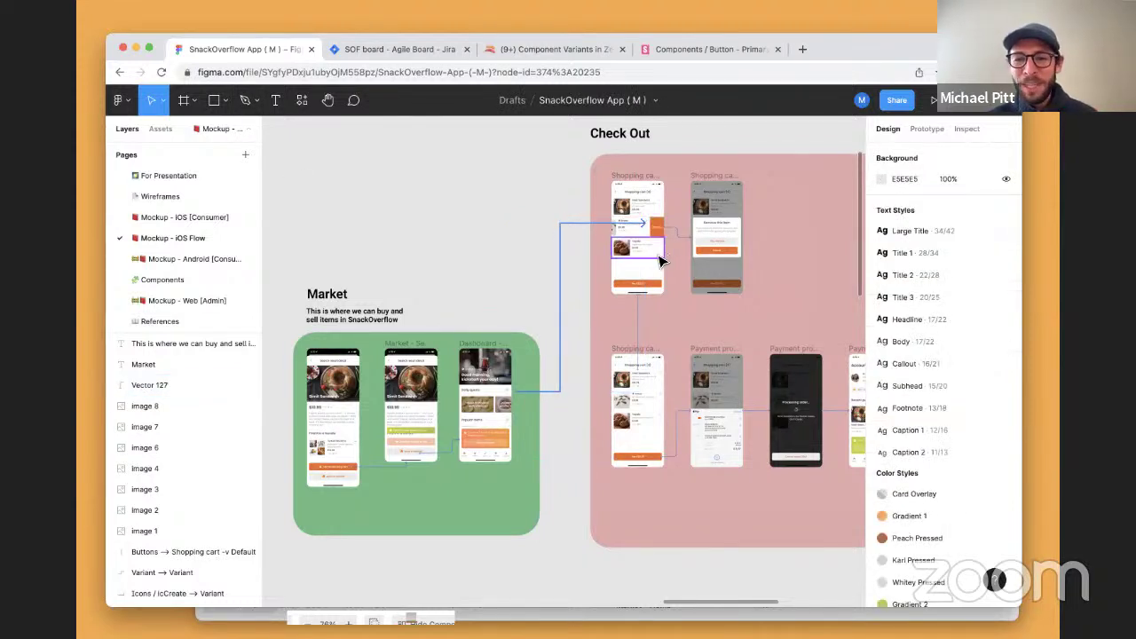
pyautogui.scroll(5, 515, 400)
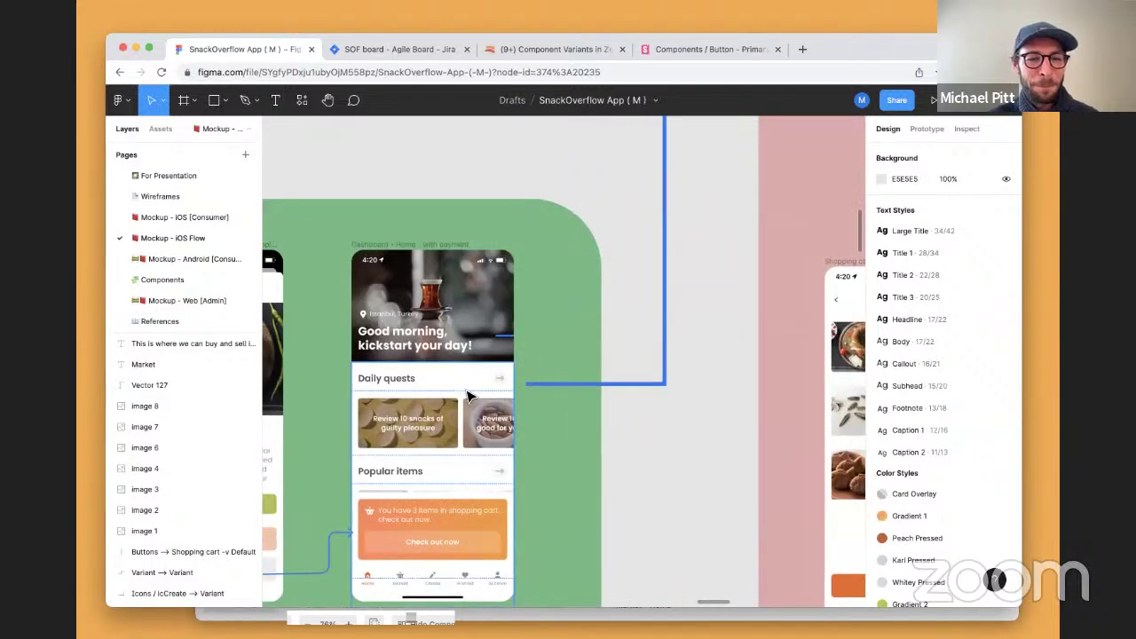
pyautogui.scroll(-5, 512, 402)
pyautogui.scroll(-5, 660, 203)
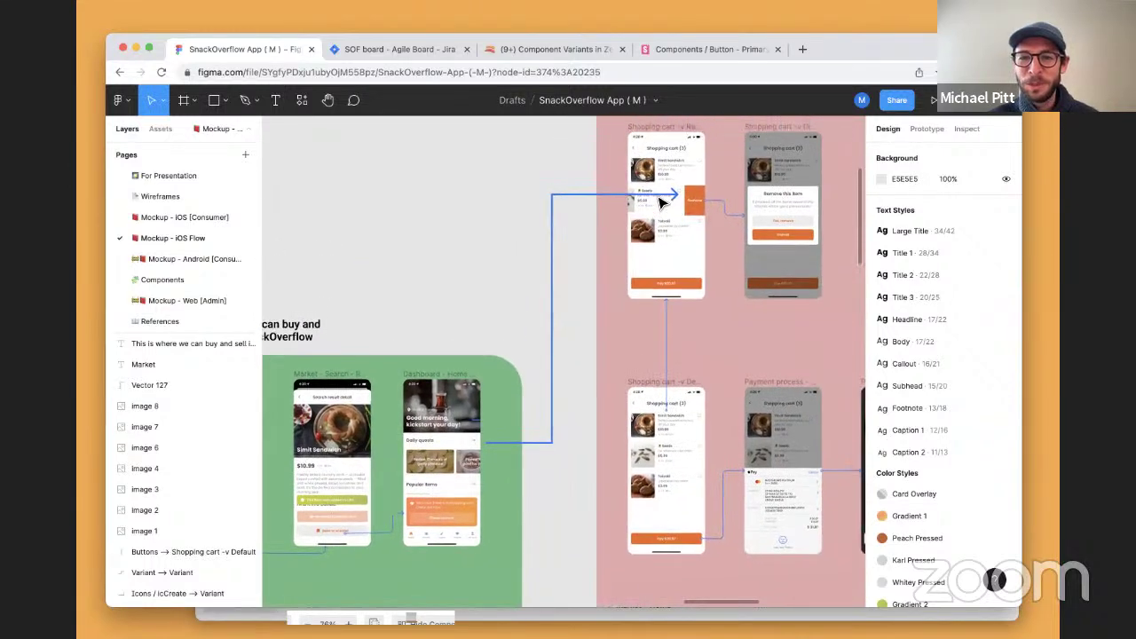
pyautogui.hscroll(2, 659, 204)
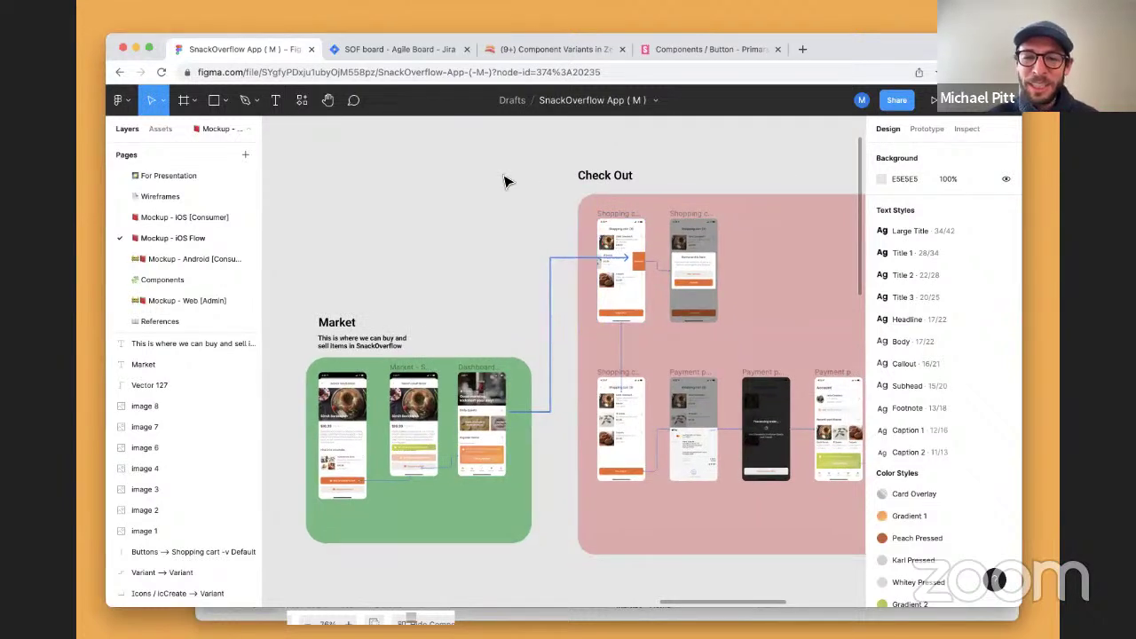
pyautogui.moveTo(637, 220); pyautogui.dragTo(525, 171)
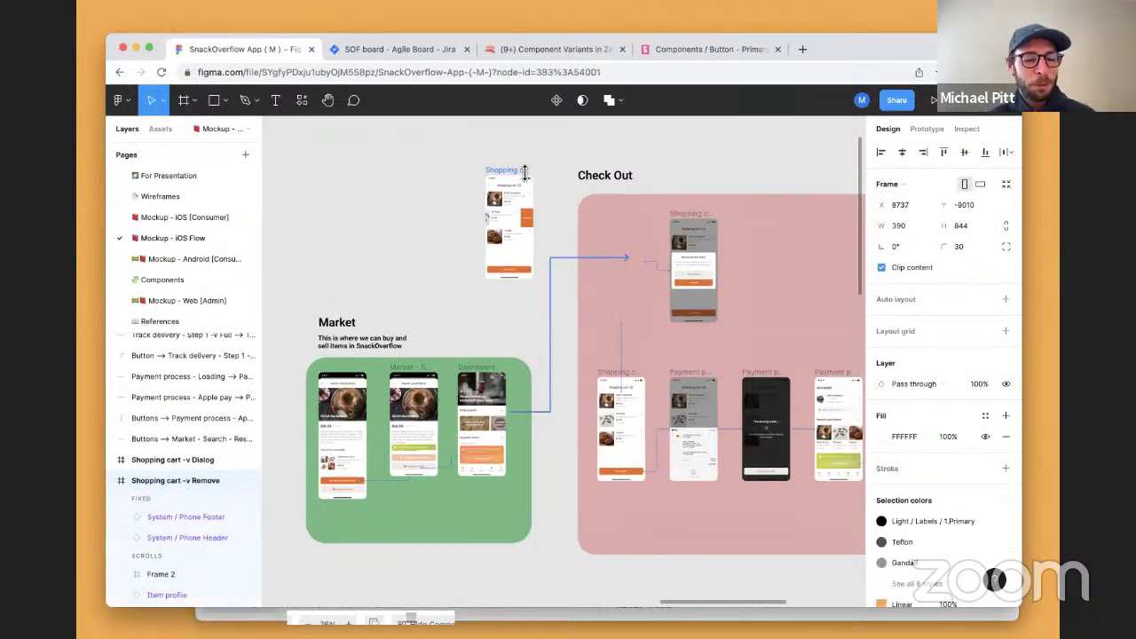
pyautogui.hotkey('ctrl', 'z')
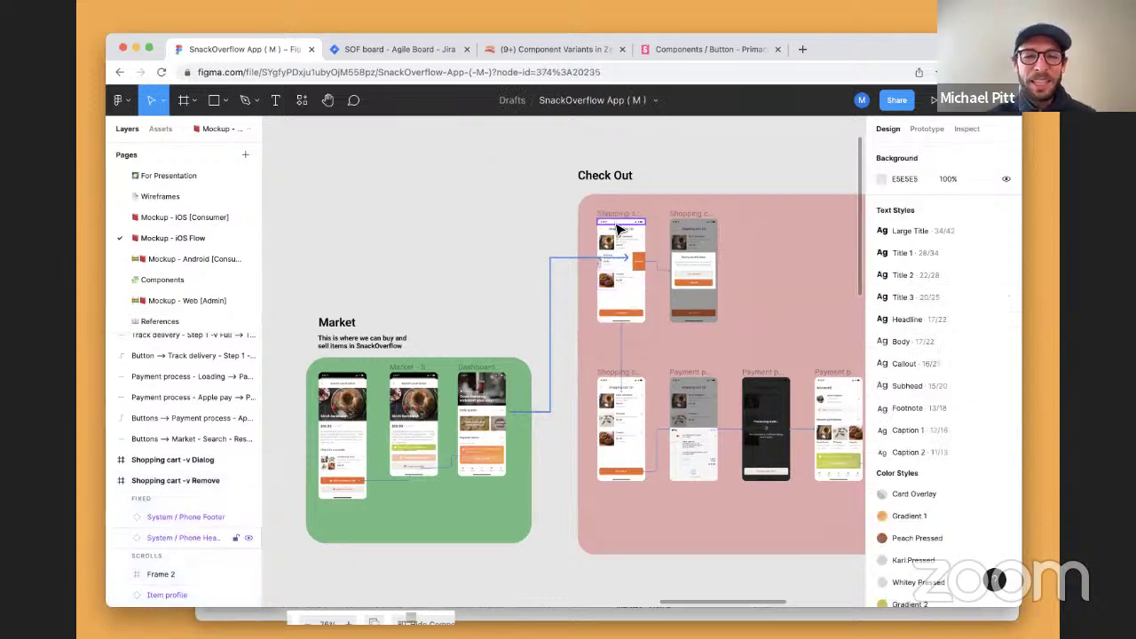
pyautogui.moveTo(619, 229); pyautogui.dragTo(507, 183)
pyautogui.hotkey('ctrl', 'z')
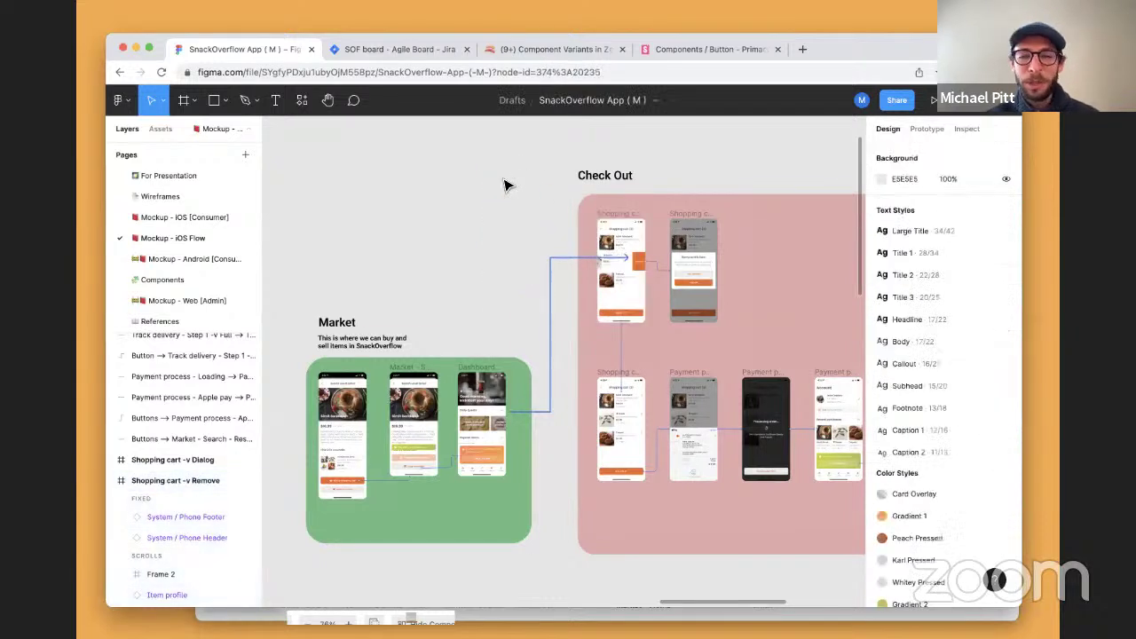
pyautogui.hscroll(2, 643, 324)
pyautogui.scroll(-2, 642, 324)
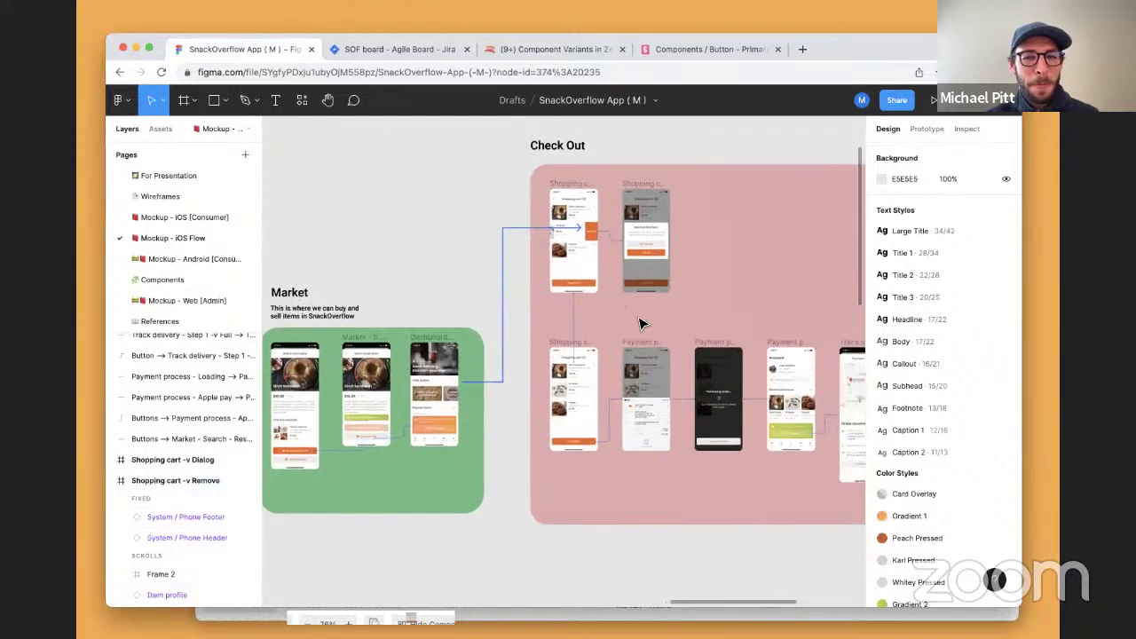
pyautogui.click(537, 185)
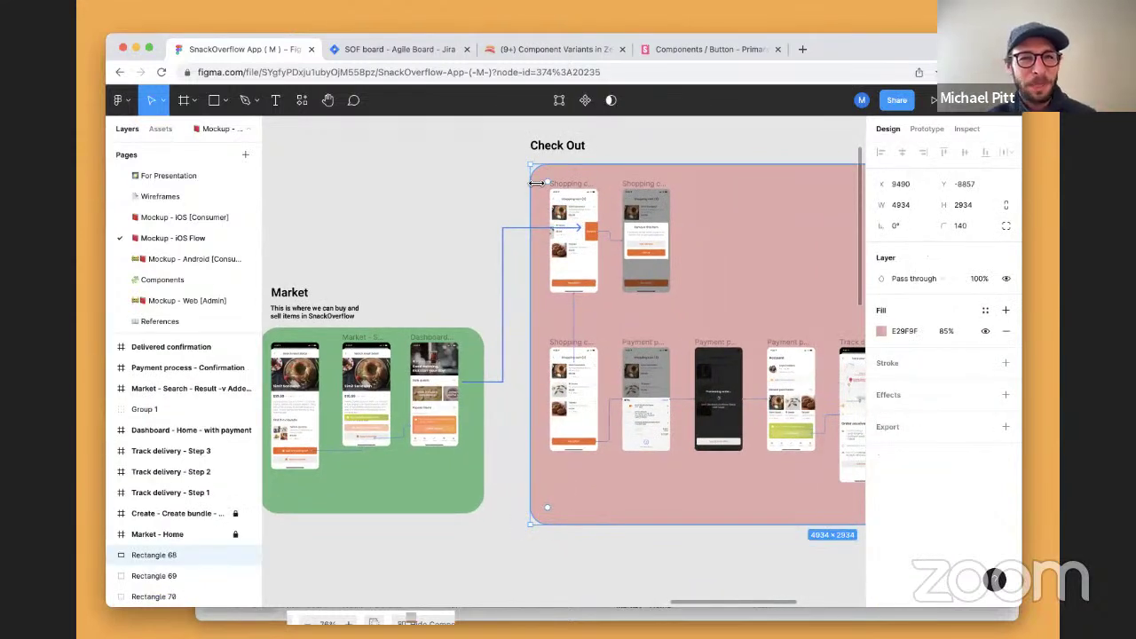
pyautogui.hscroll(-3, 510, 195)
pyautogui.scroll(-2, 515, 208)
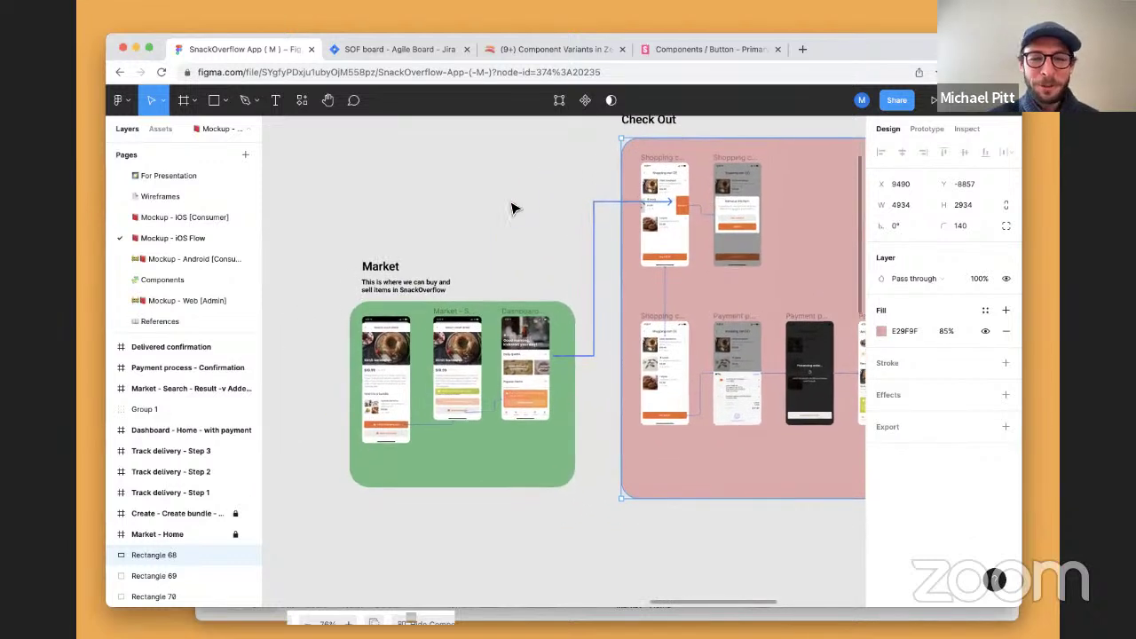
pyautogui.click(526, 322)
pyautogui.moveTo(526, 322); pyautogui.dragTo(528, 473)
pyautogui.scroll(-2, 527, 473)
pyautogui.click(550, 403)
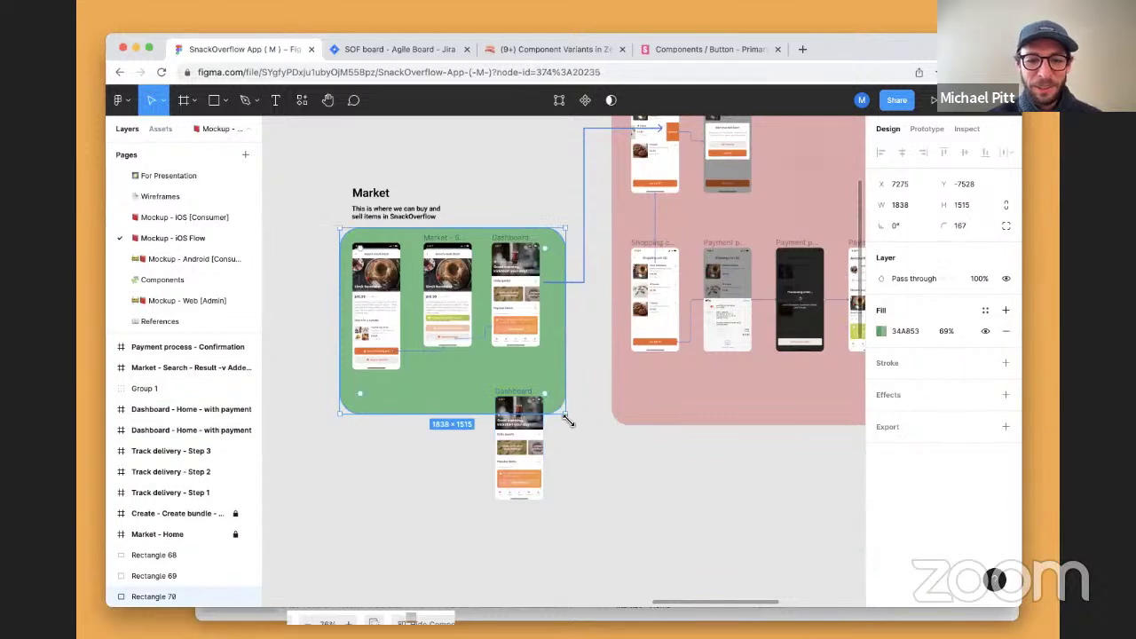
pyautogui.moveTo(565, 415); pyautogui.dragTo(584, 519)
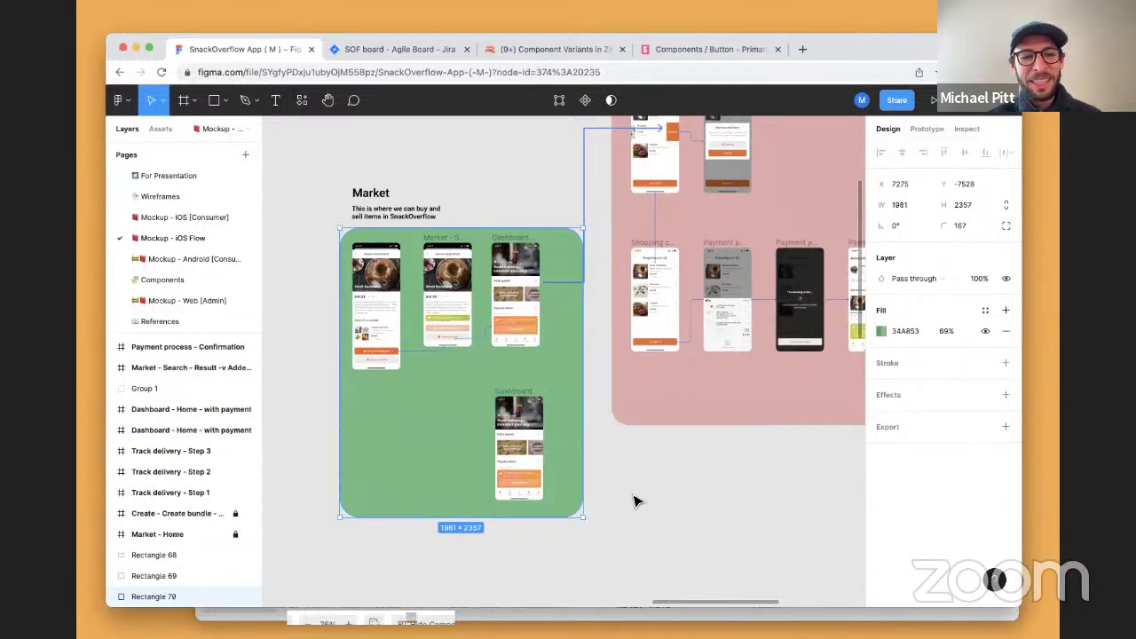
pyautogui.press('super+z')
pyautogui.press('super+z')
pyautogui.click(550, 169)
pyautogui.scroll(2, 551, 170)
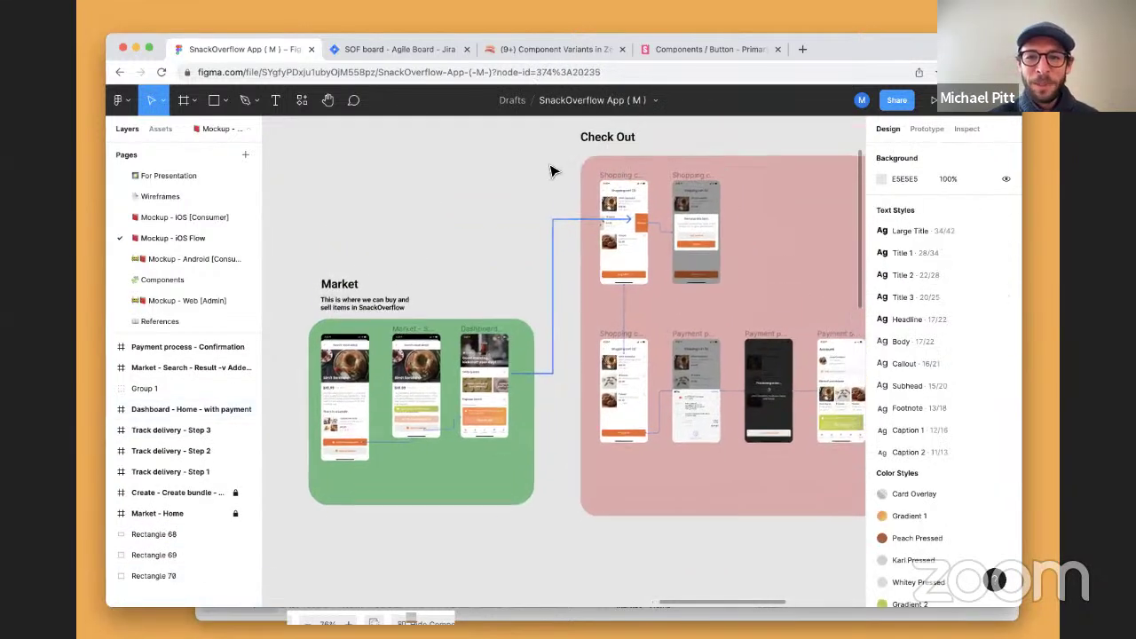
pyautogui.scroll(1, 550, 170)
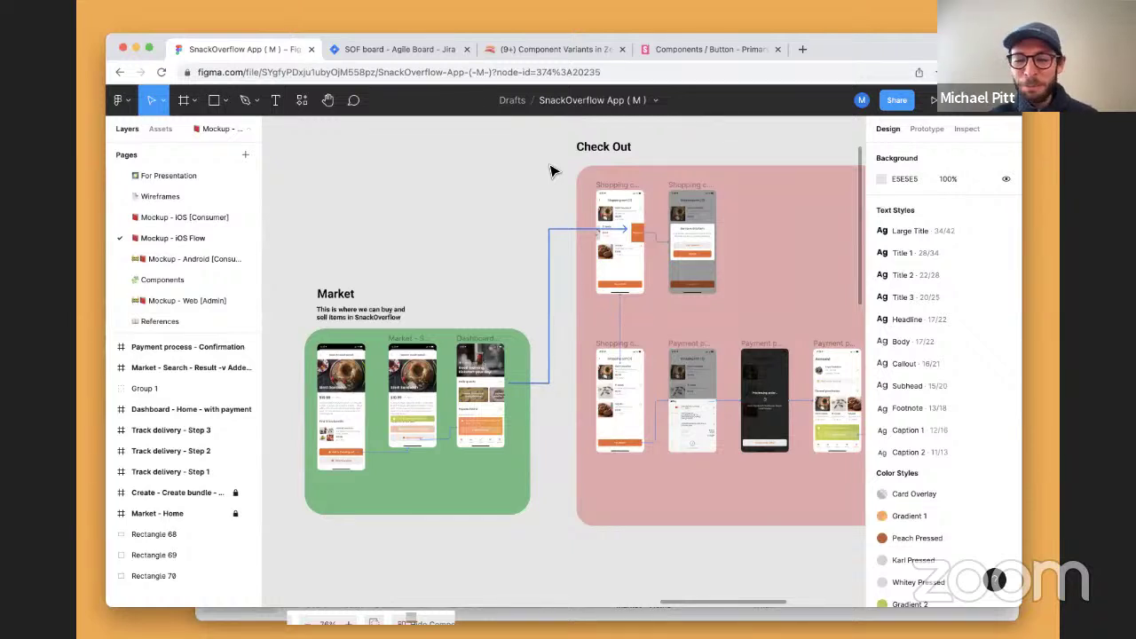
pyautogui.moveTo(568, 632)
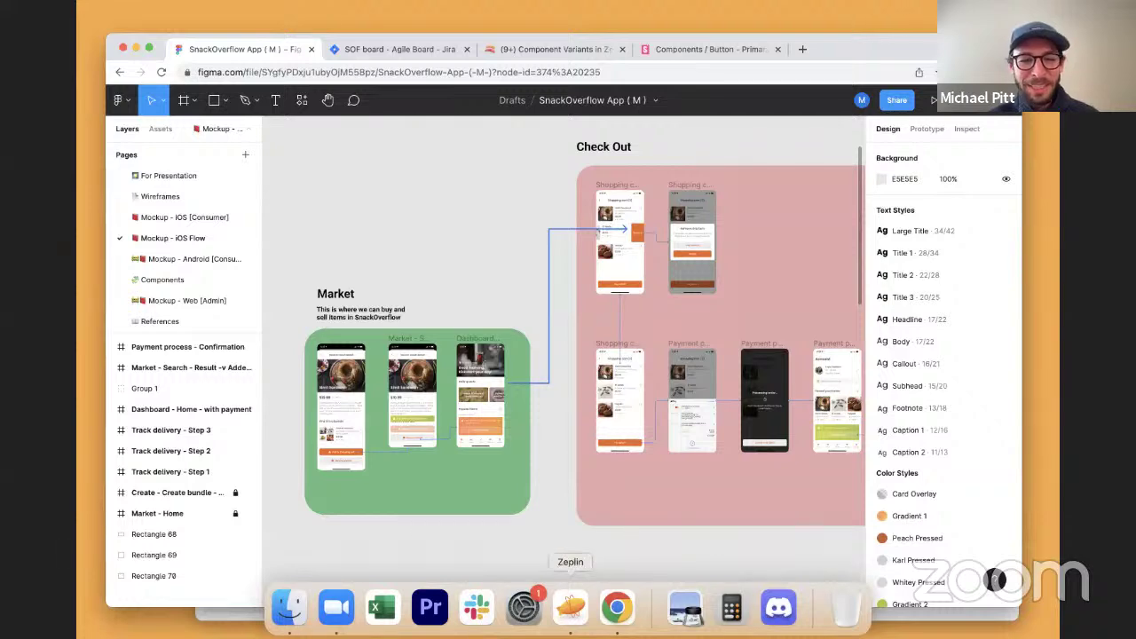
# - Select all four Market screens and add them to the flow
pyautogui.click(569, 607)
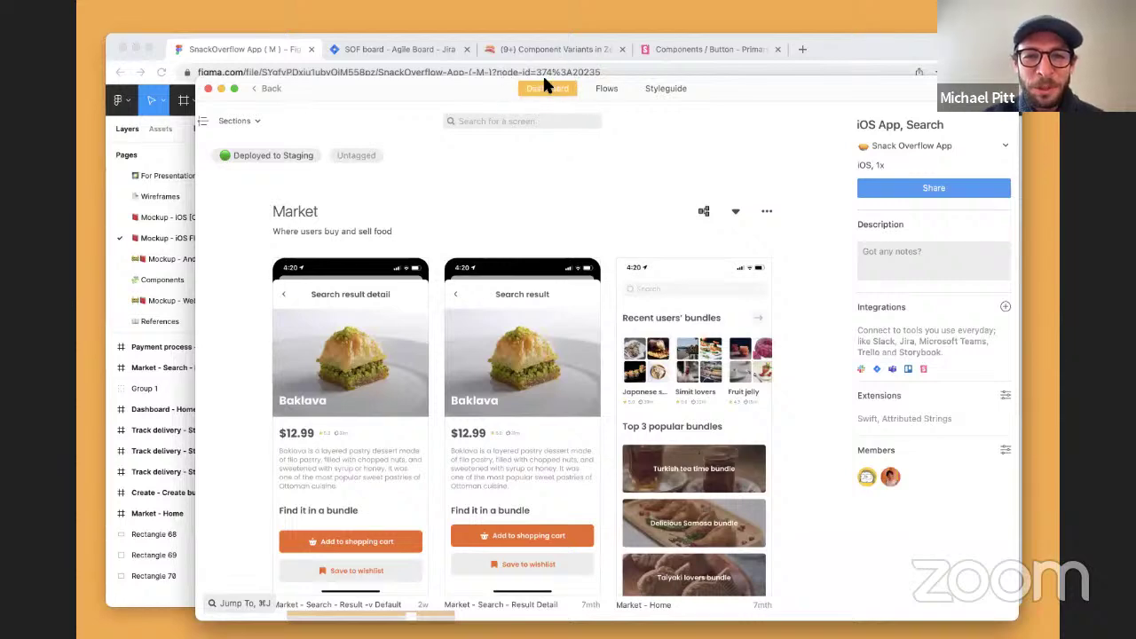
pyautogui.scroll(-4, 619, 277)
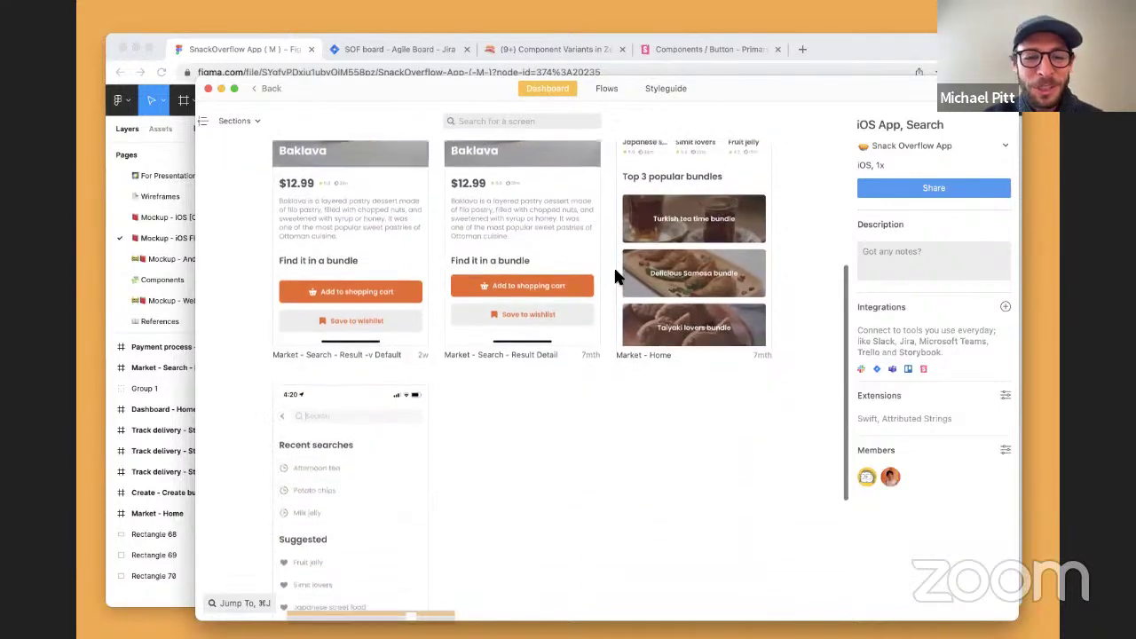
pyautogui.scroll(4, 619, 277)
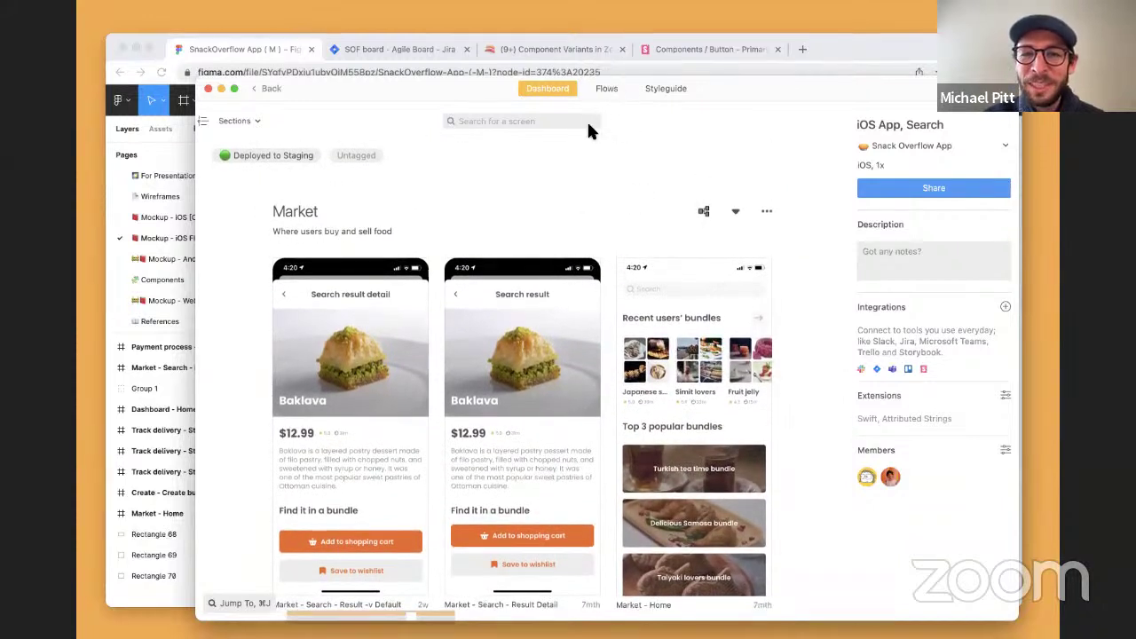
pyautogui.scroll(-10, 631, 368)
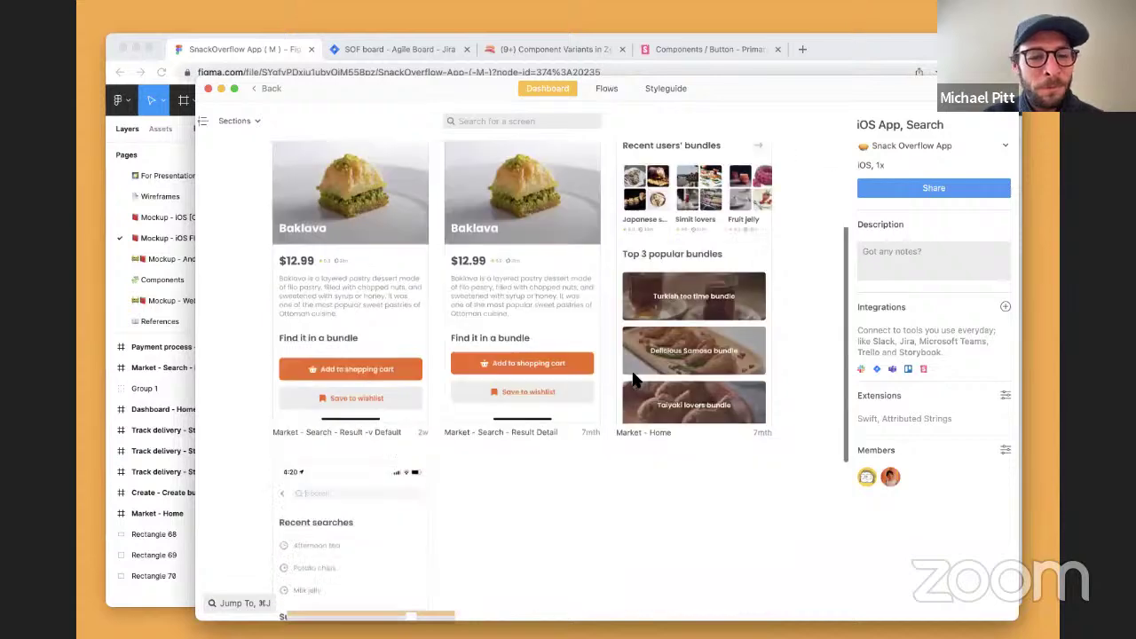
pyautogui.press('super+a')
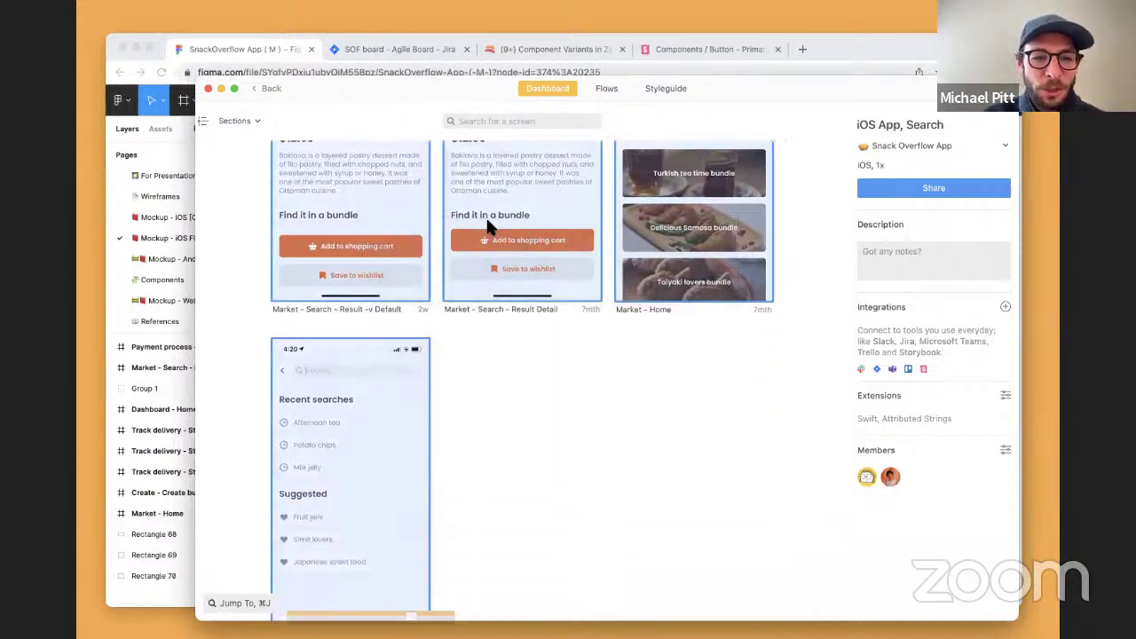
pyautogui.rightClick(493, 220)
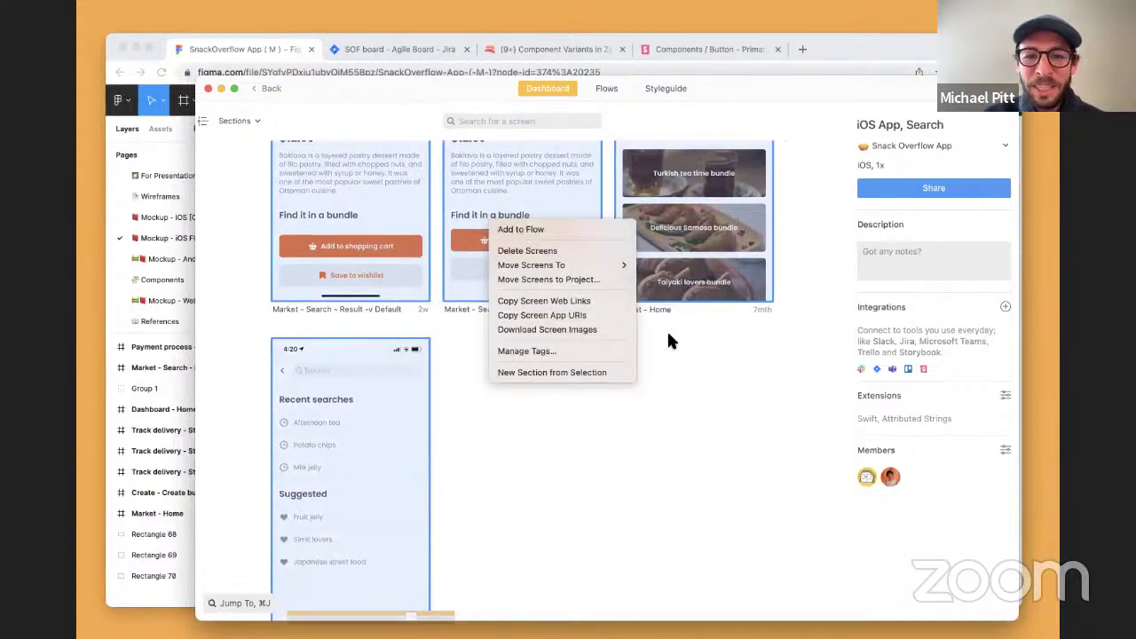
pyautogui.click(744, 448)
pyautogui.scroll(10, 741, 439)
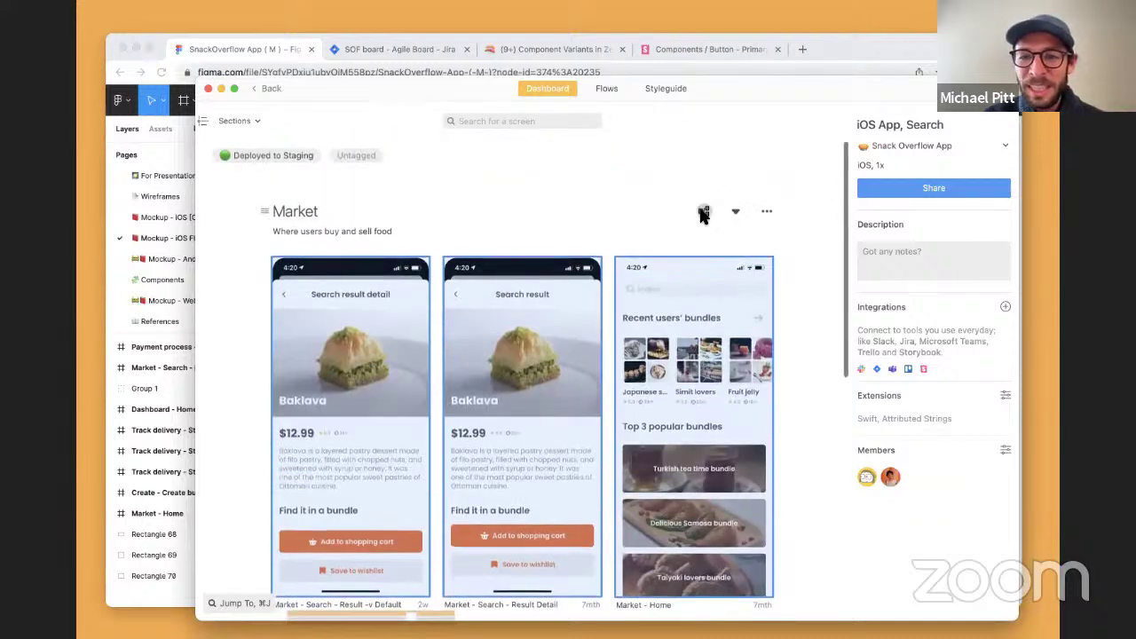
pyautogui.click(702, 210)
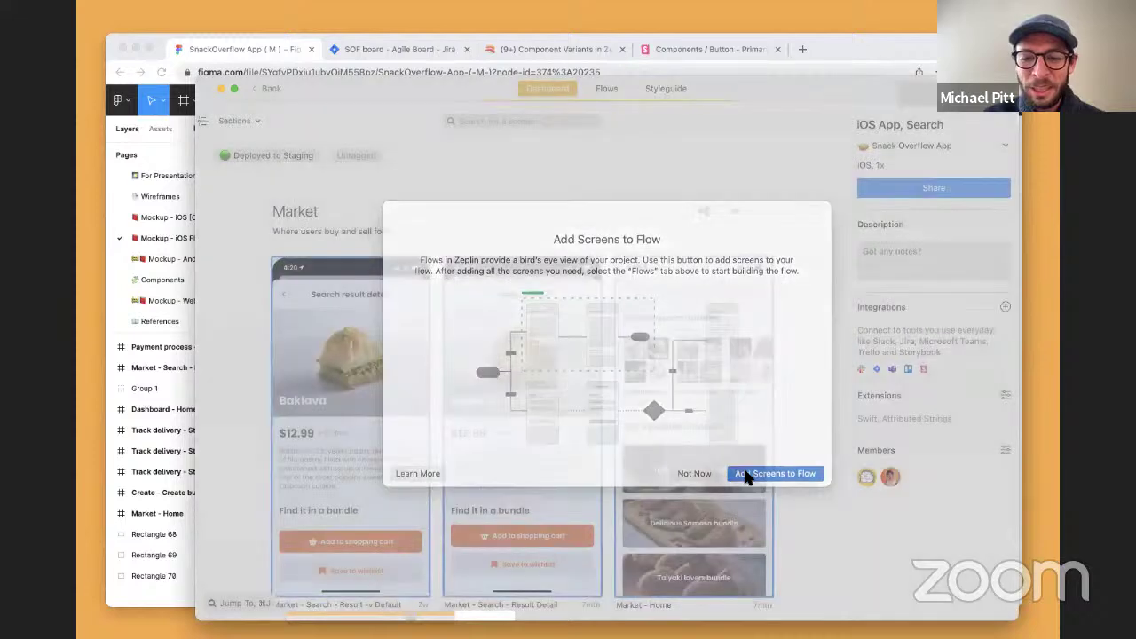
pyautogui.click(745, 475)
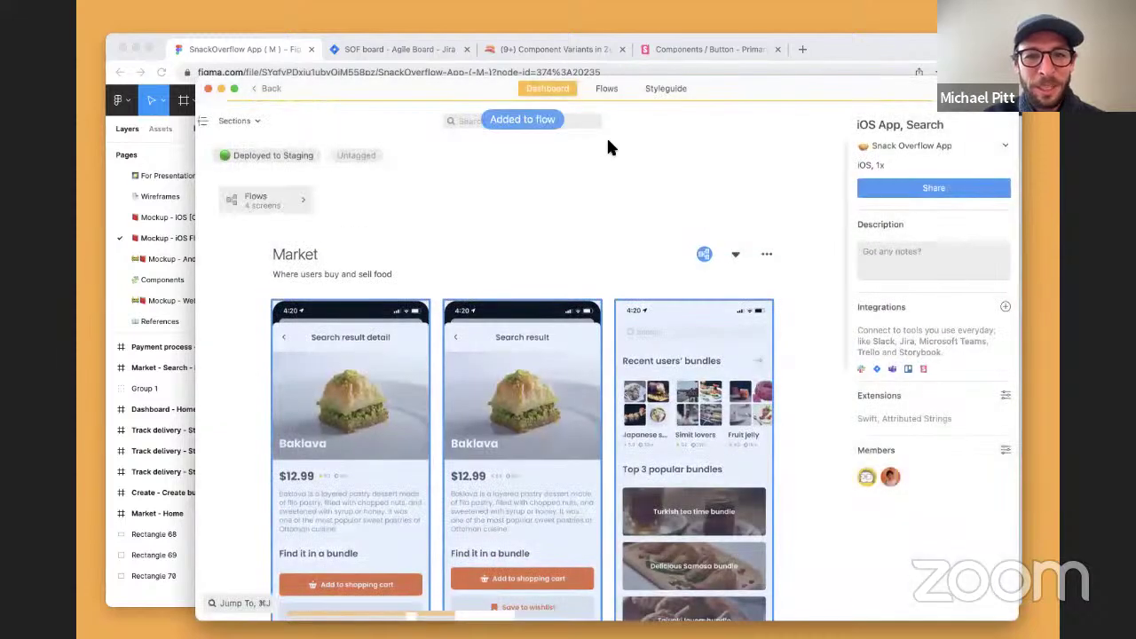
# - On the flow board, remove the top Market - Search screen from the flow
pyautogui.click(604, 88)
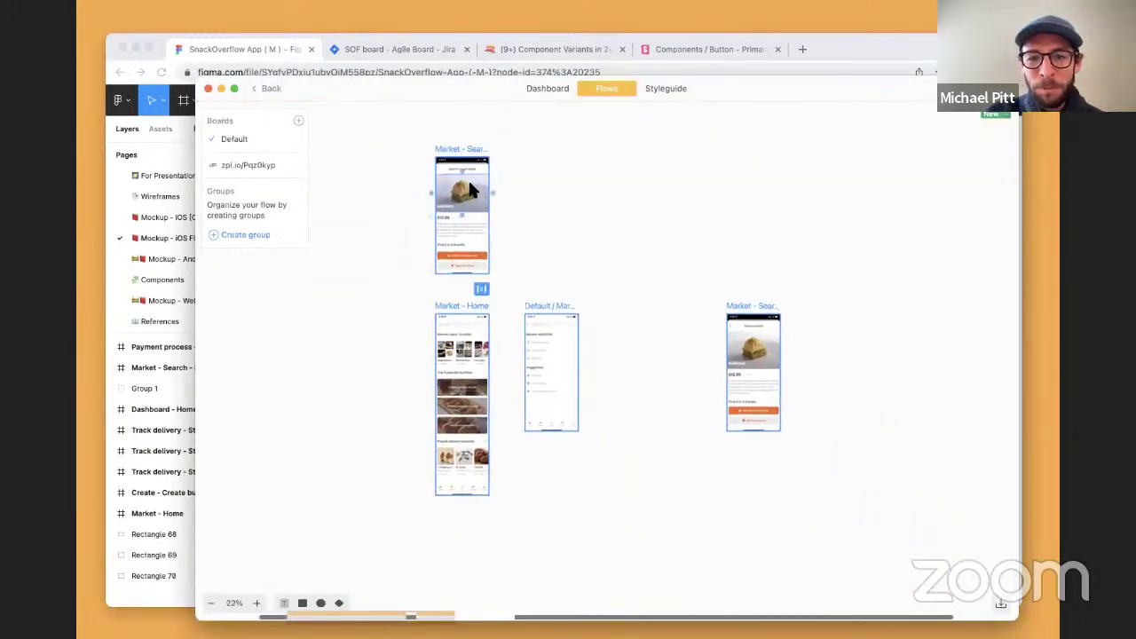
pyautogui.press('Delete')
pyautogui.press('Return')
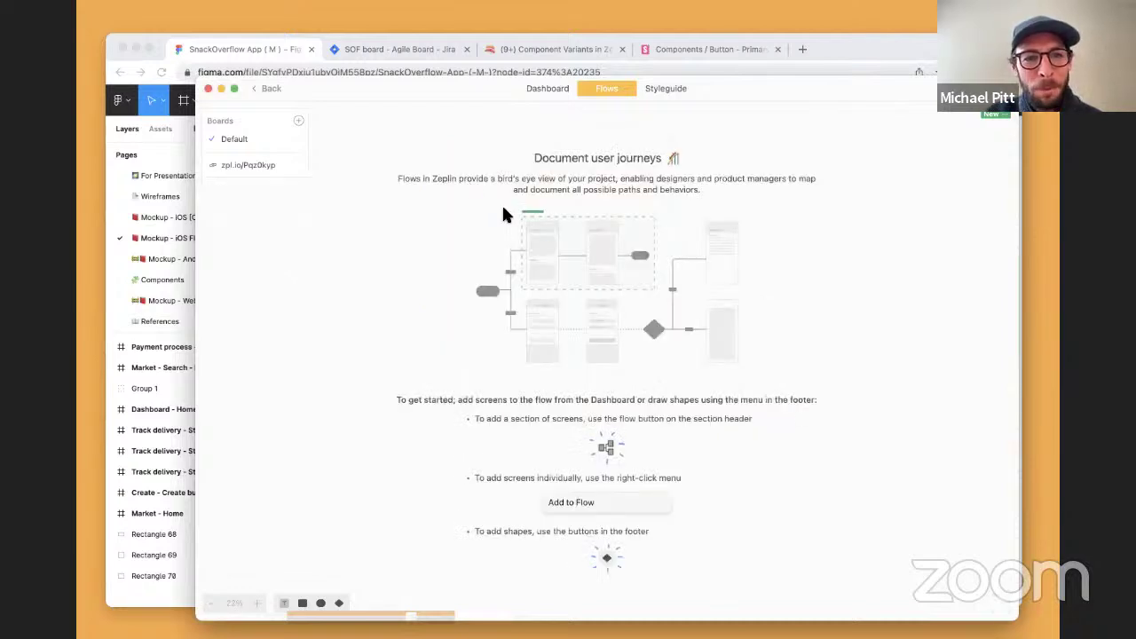
pyautogui.press('super+z')
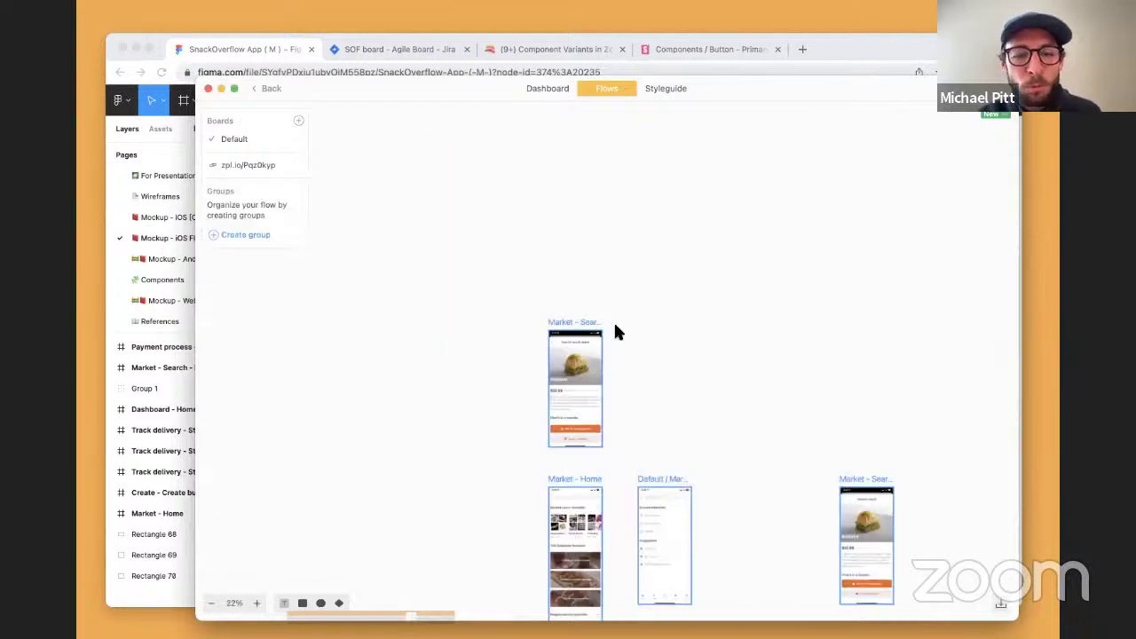
pyautogui.click(568, 340)
pyautogui.rightClick(576, 364)
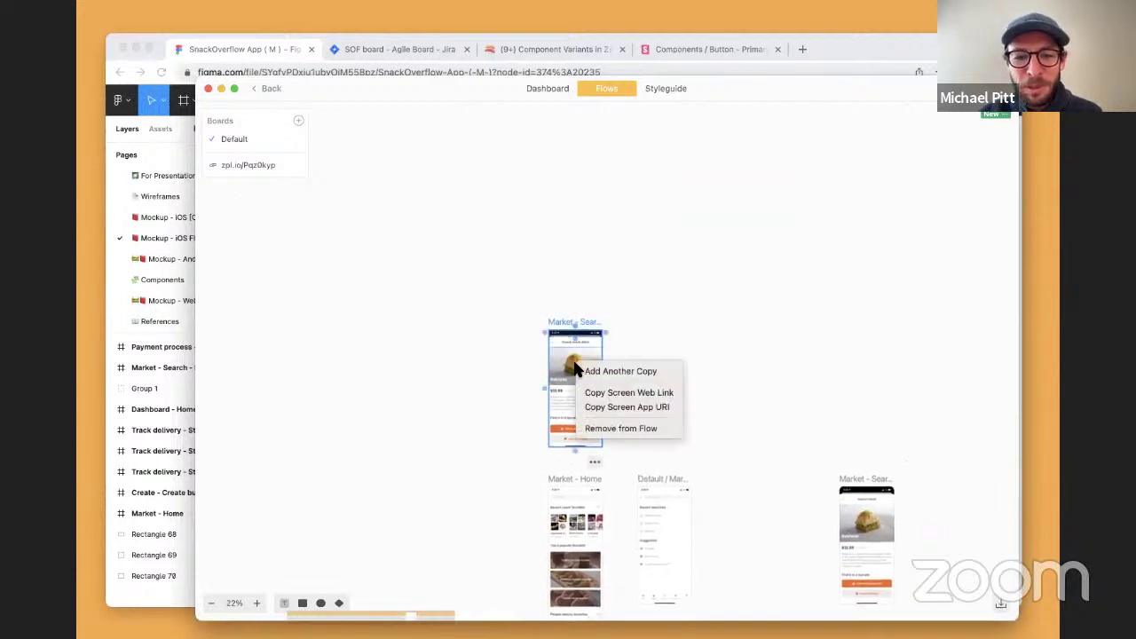
pyautogui.click(620, 427)
pyautogui.press('Return')
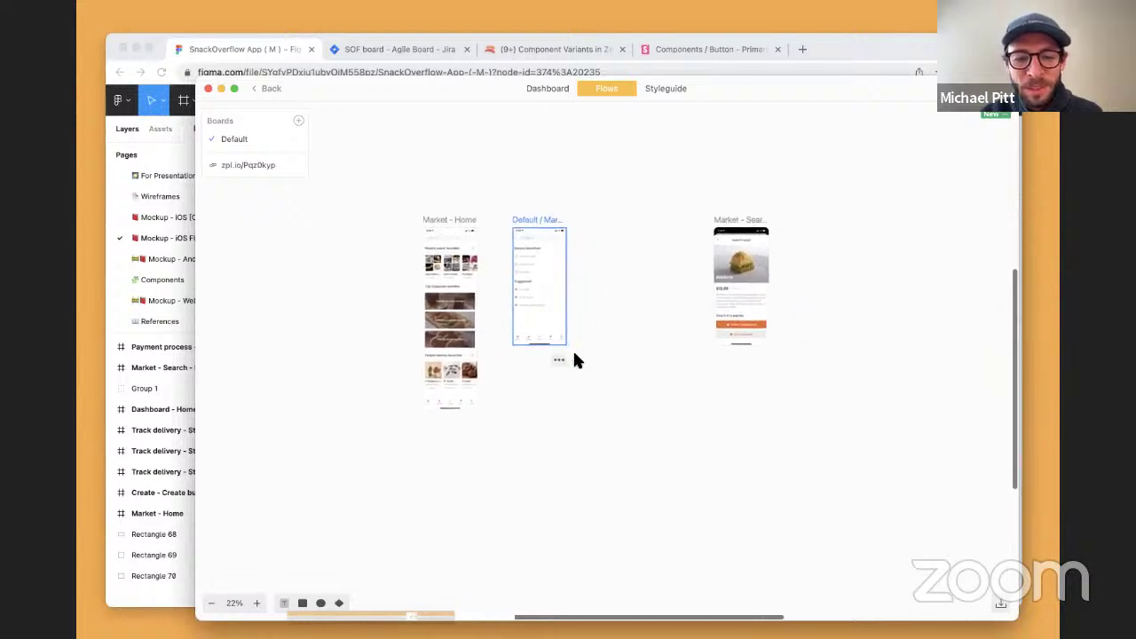
# - Delete the duplicated Default screen from the flow board
pyautogui.click(558, 360)
pyautogui.click(601, 232)
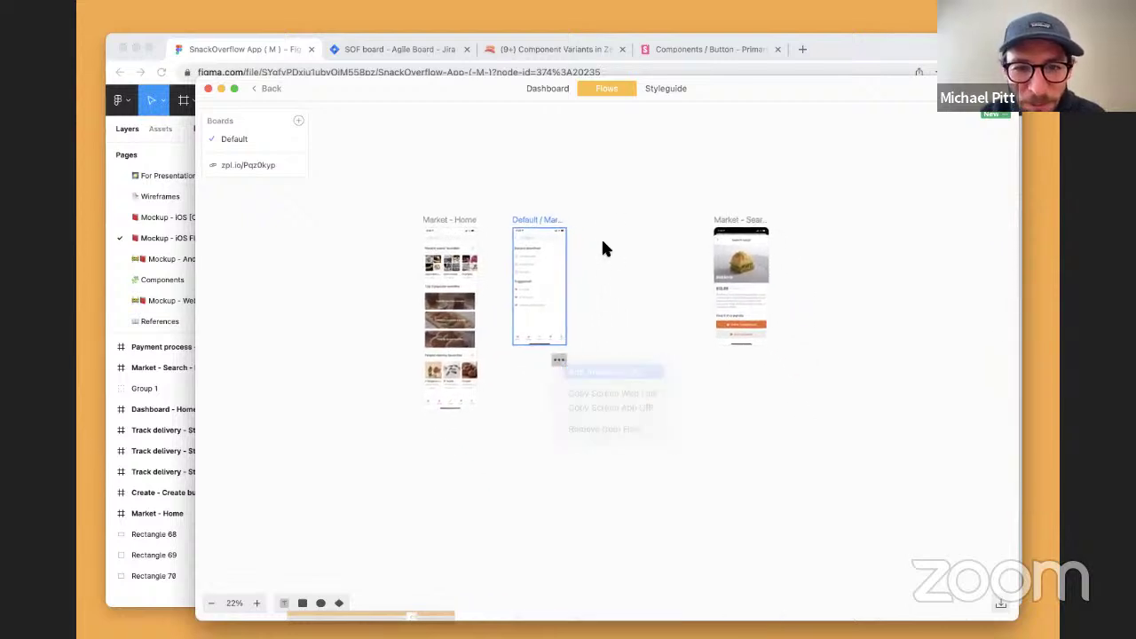
pyautogui.press('Delete')
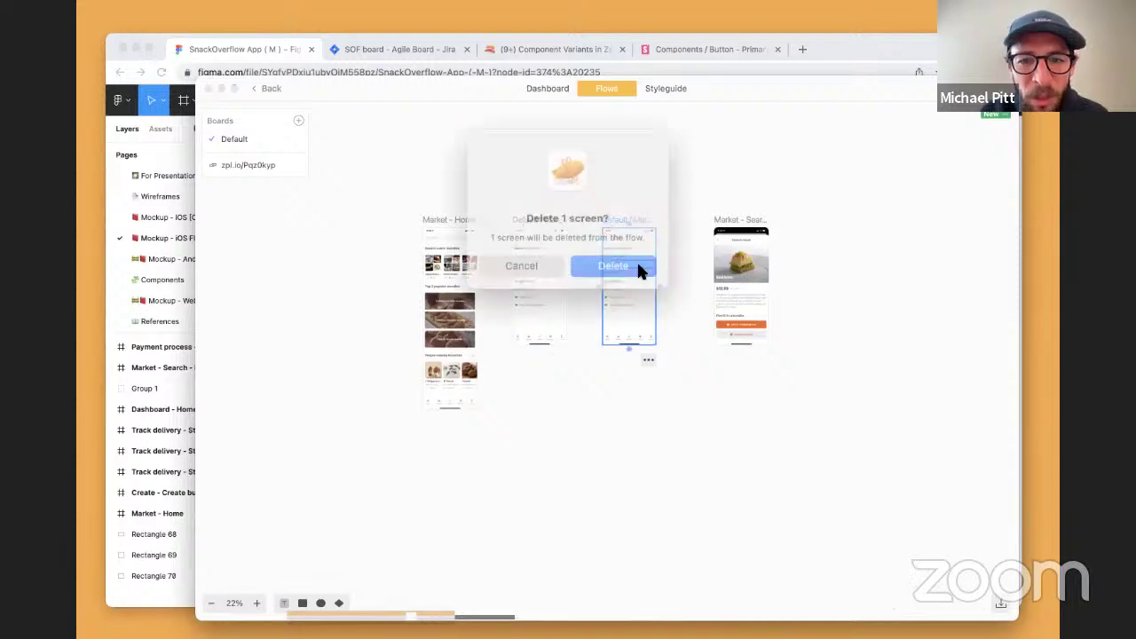
pyautogui.click(591, 264)
# - Select the Market - Search and search result screens on the dashboard and add them to the flow
pyautogui.click(547, 88)
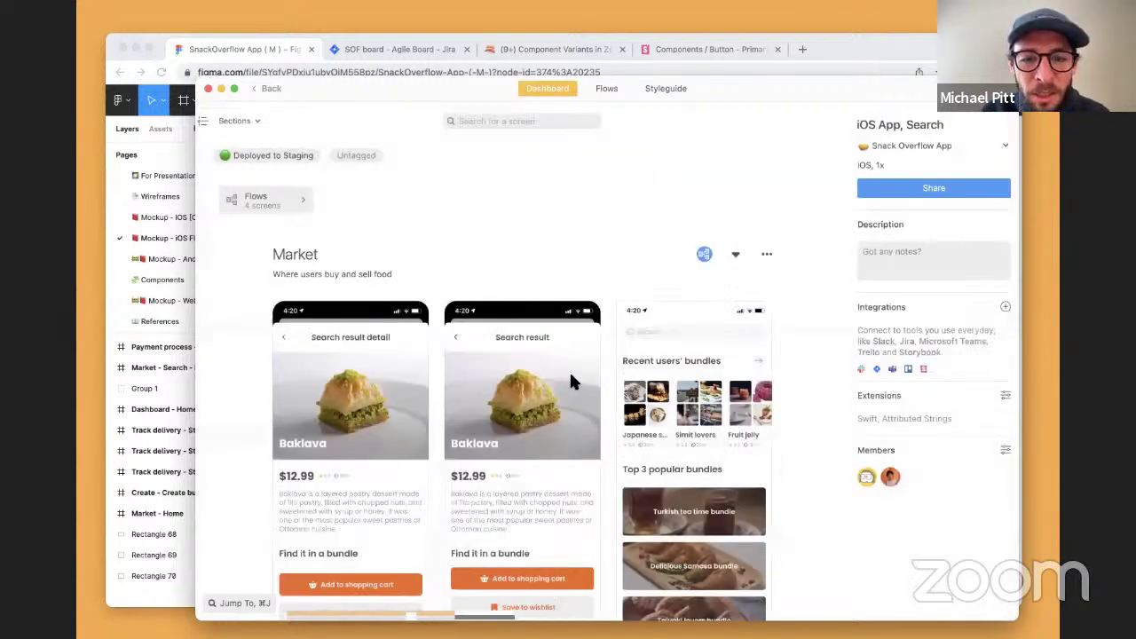
pyautogui.scroll(-10, 569, 380)
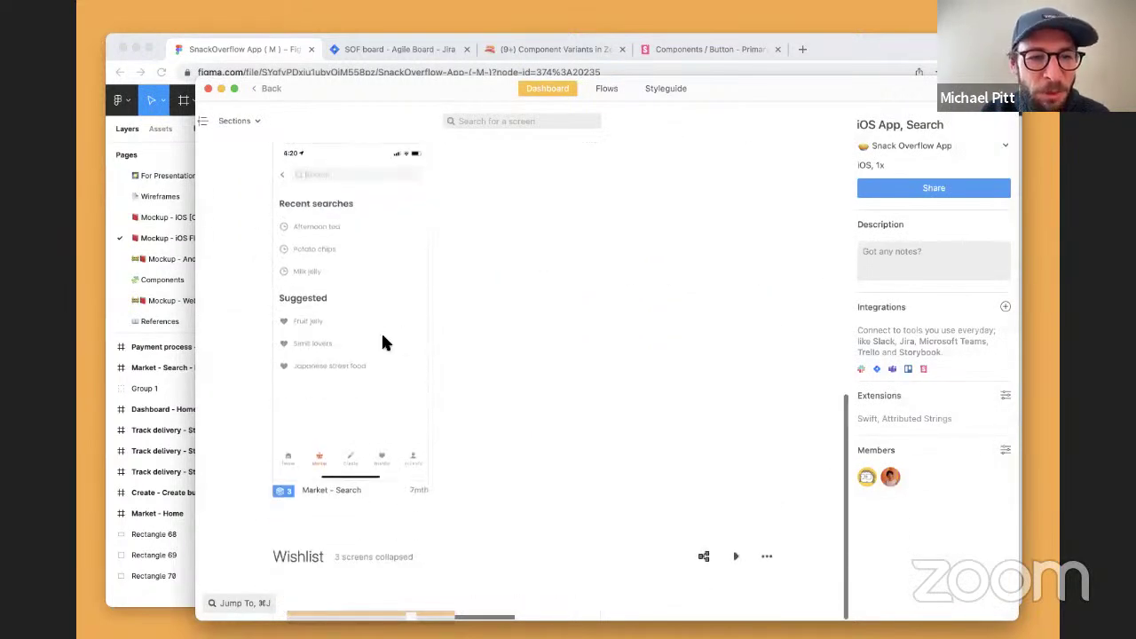
pyautogui.rightClick(382, 342)
pyautogui.click(649, 349)
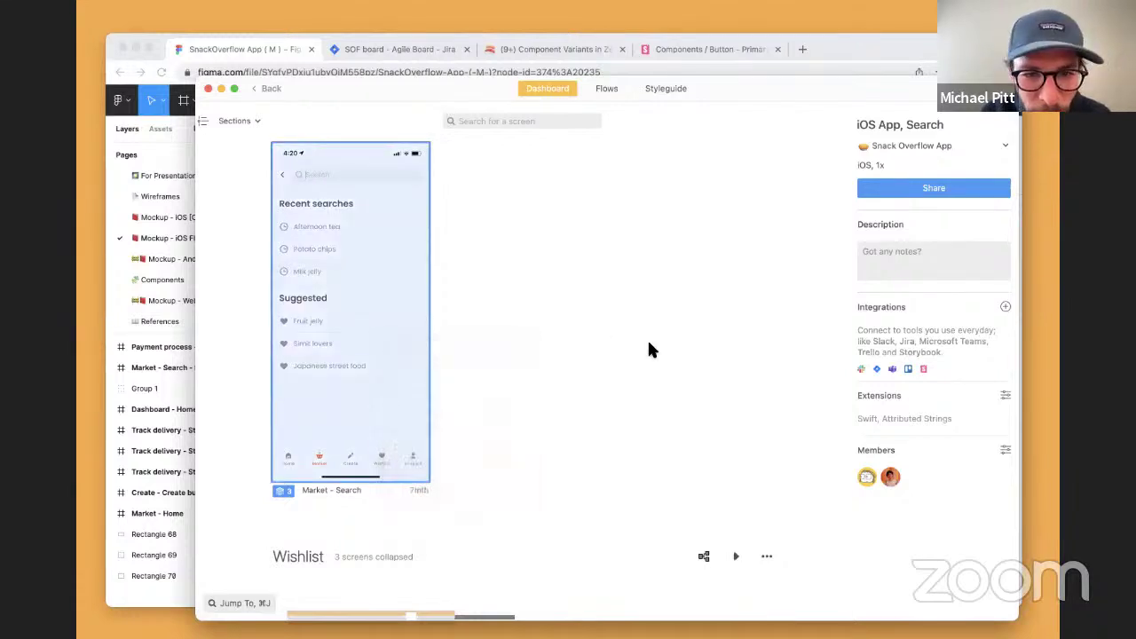
pyautogui.click(744, 411)
pyautogui.keyDown('shift'); pyautogui.click(636, 415); pyautogui.keyUp('shift')
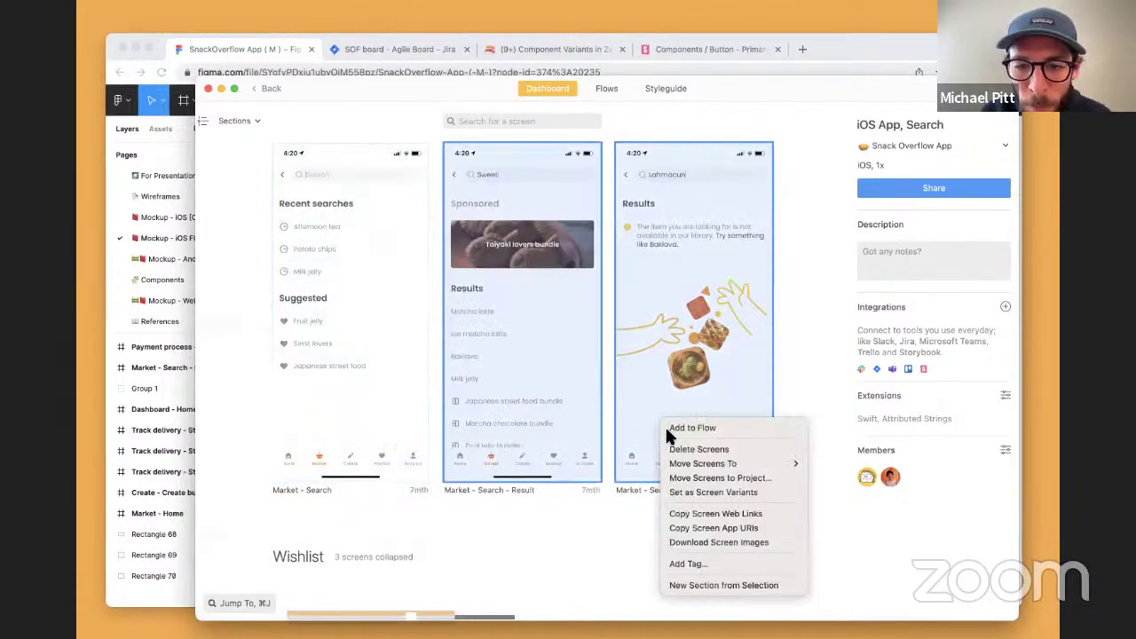
pyautogui.click(675, 428)
# - On the flow board, delete the stray screen and drag the no-results screen up under the third column
pyautogui.scroll(10, 771, 230)
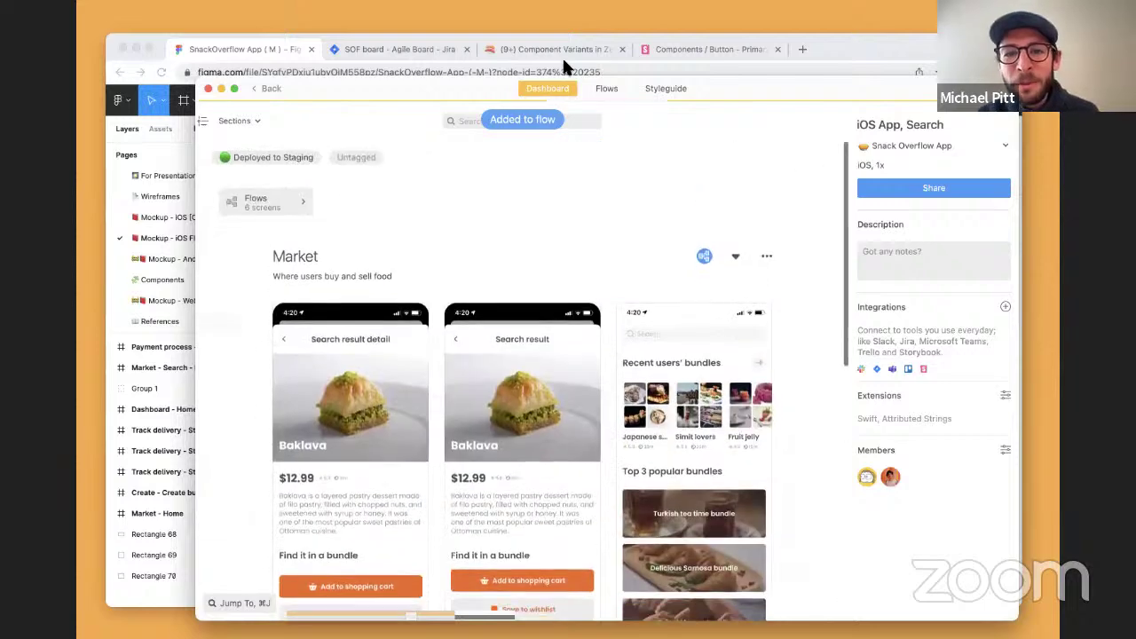
pyautogui.click(606, 88)
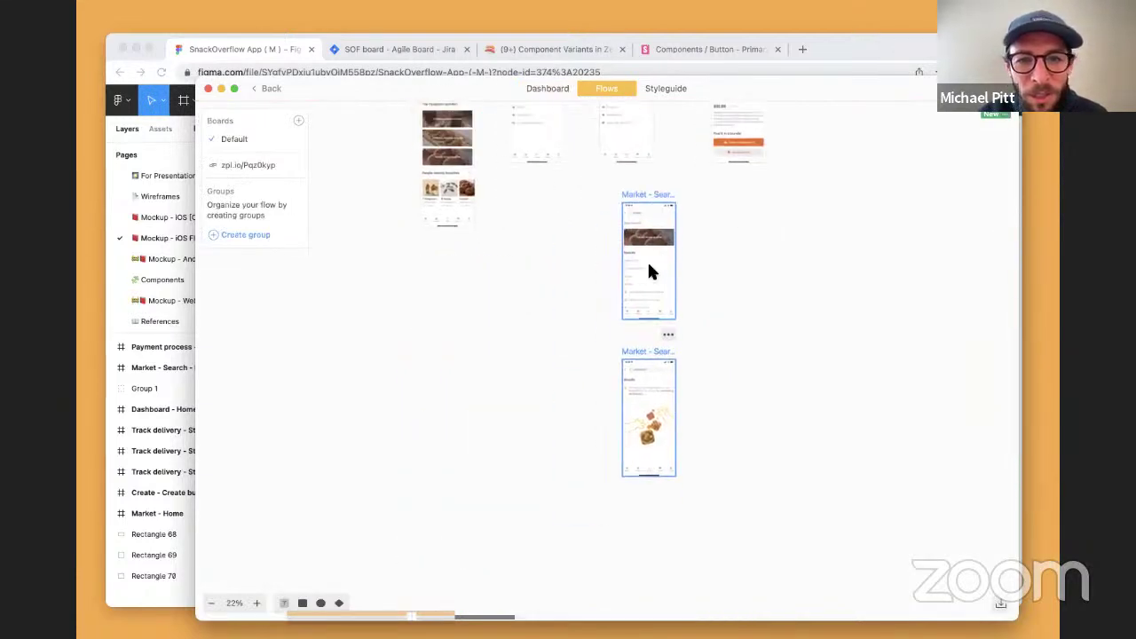
pyautogui.press('Delete')
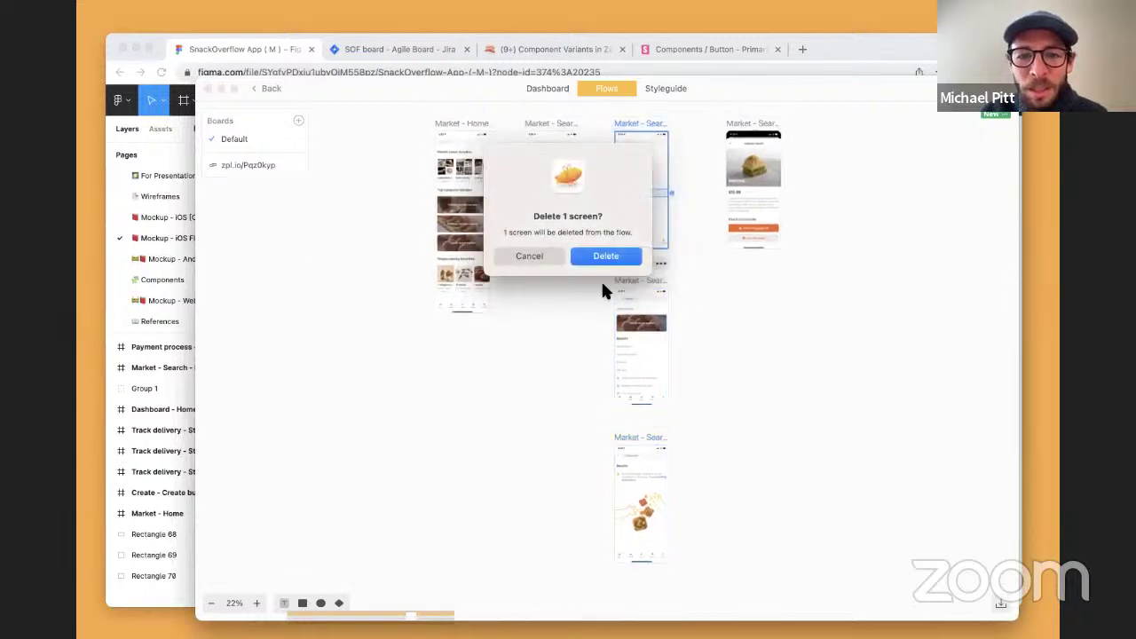
pyautogui.click(608, 257)
pyautogui.click(650, 526)
pyautogui.moveTo(650, 526); pyautogui.dragTo(648, 360)
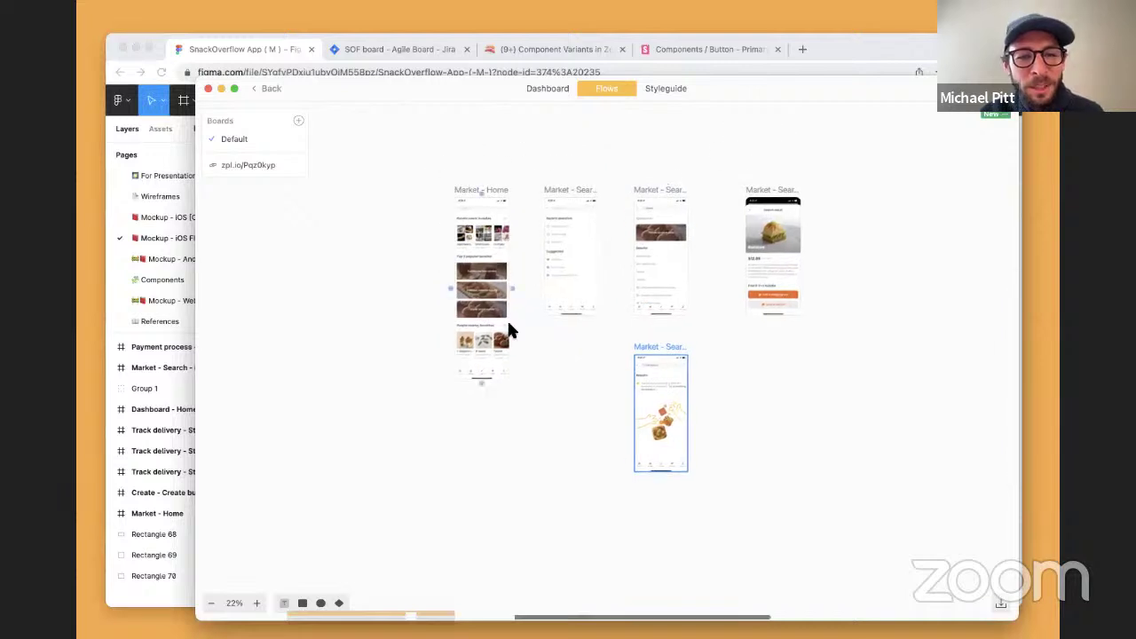
pyautogui.click(403, 291)
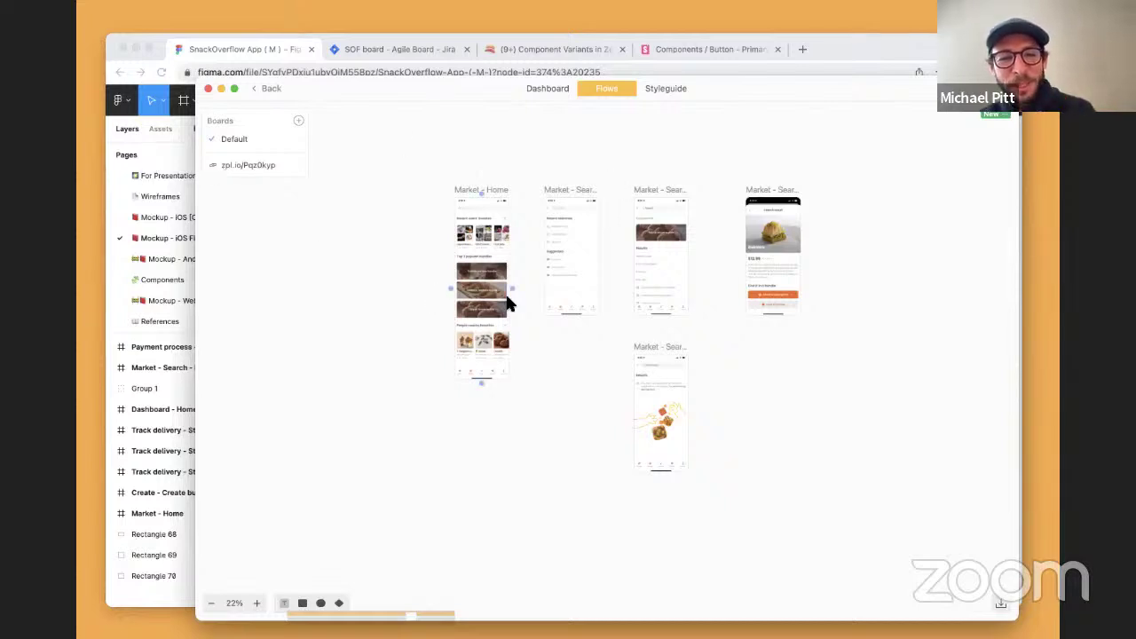
# - Look over the Search row on Figma's Mockup - iOS (Consumer) page, then return to Zeplin's flow board
pyautogui.click(159, 152)
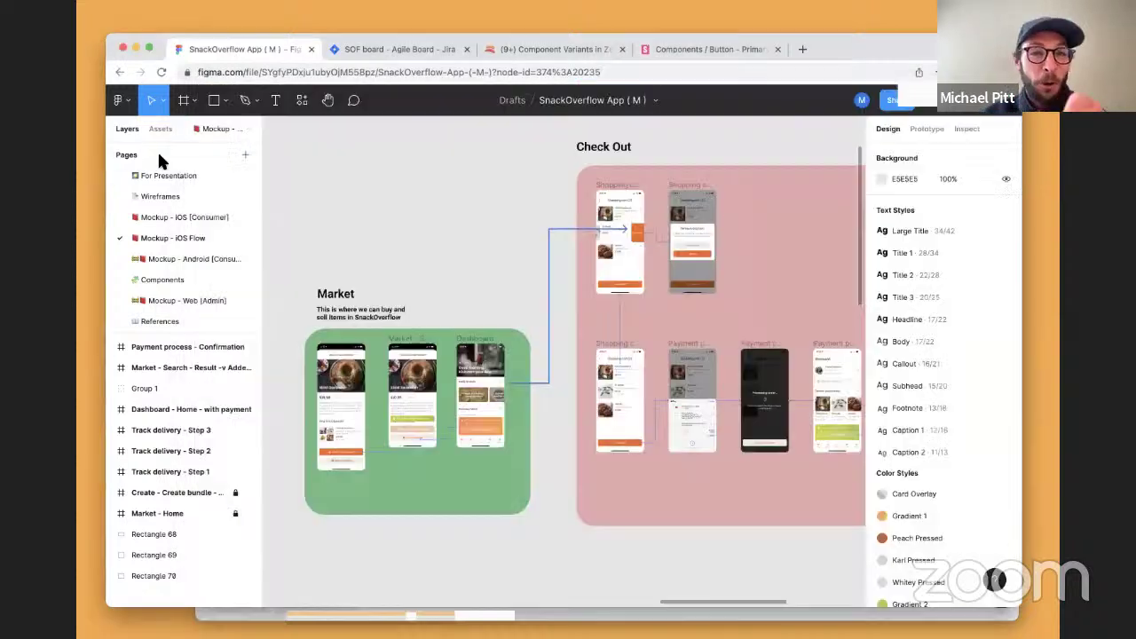
pyautogui.click(180, 218)
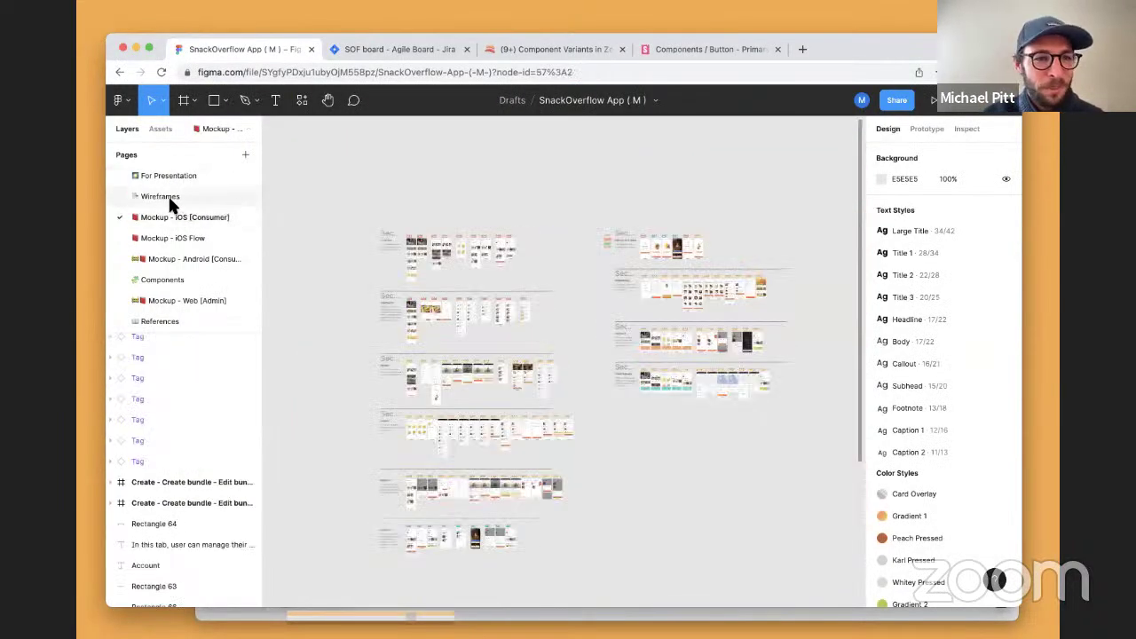
pyautogui.scroll(10, 421, 383)
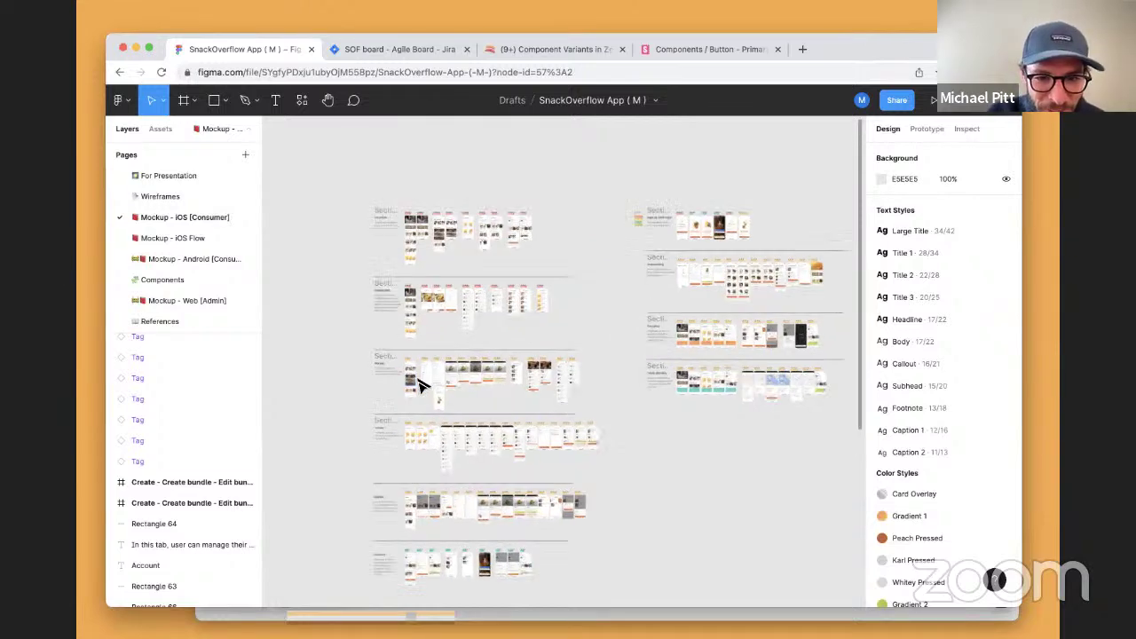
pyautogui.scroll(-3, 422, 383)
pyautogui.hscroll(2, 421, 384)
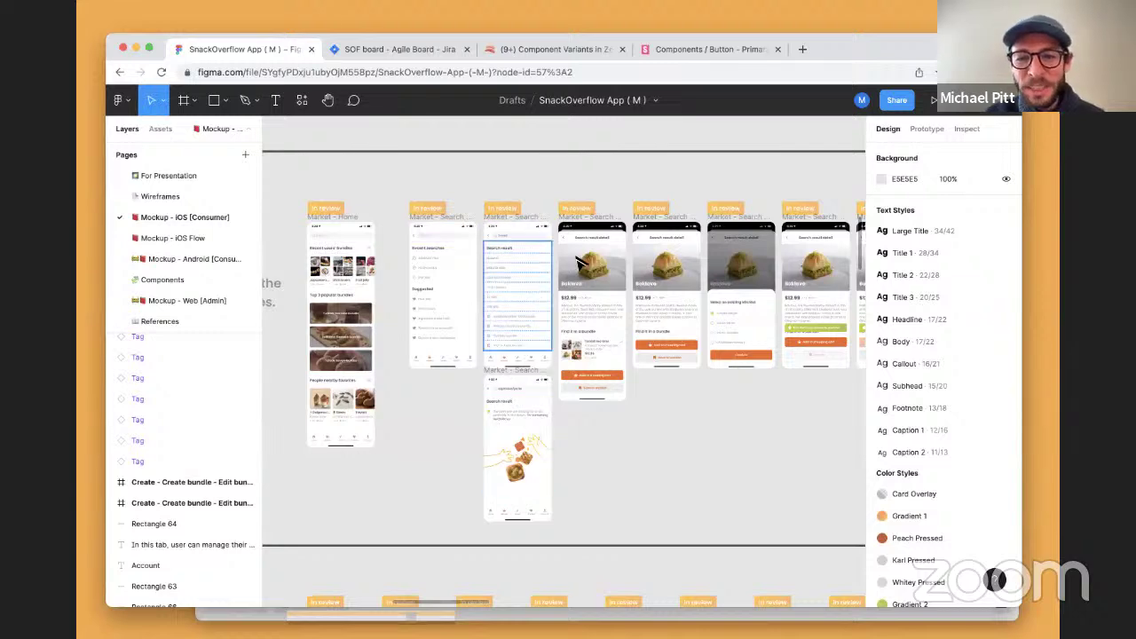
pyautogui.hotkey('ctrl', 'Up')
pyautogui.click(811, 212)
pyautogui.click(550, 266)
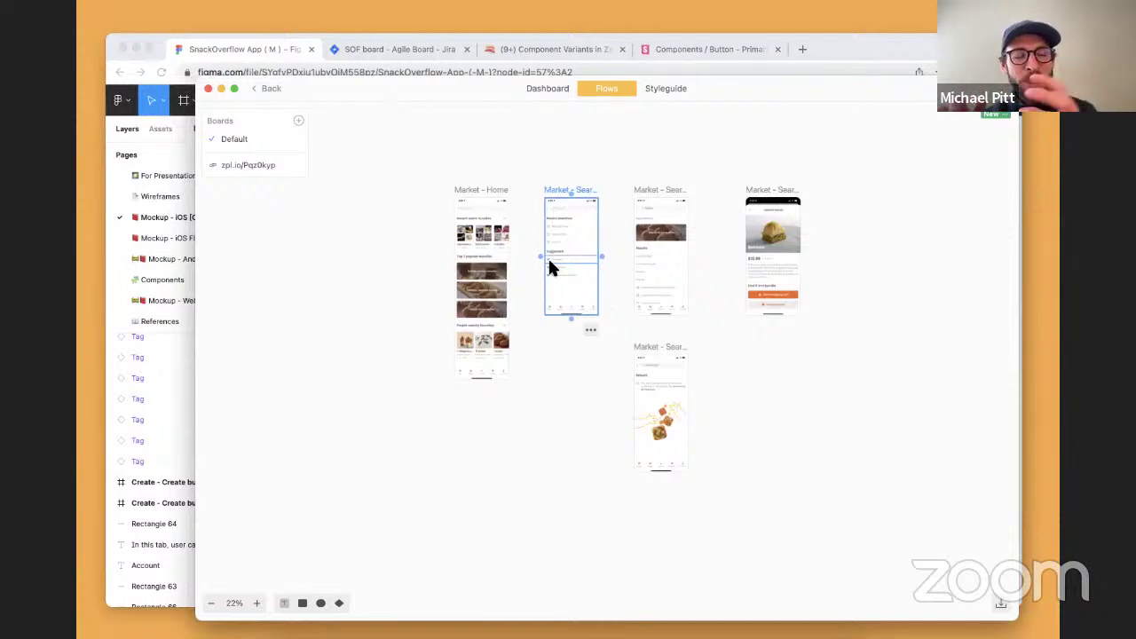
# - Spread the search screens apart, pushing the result screen right and the no-results screen down
pyautogui.moveTo(548, 262); pyautogui.dragTo(690, 293)
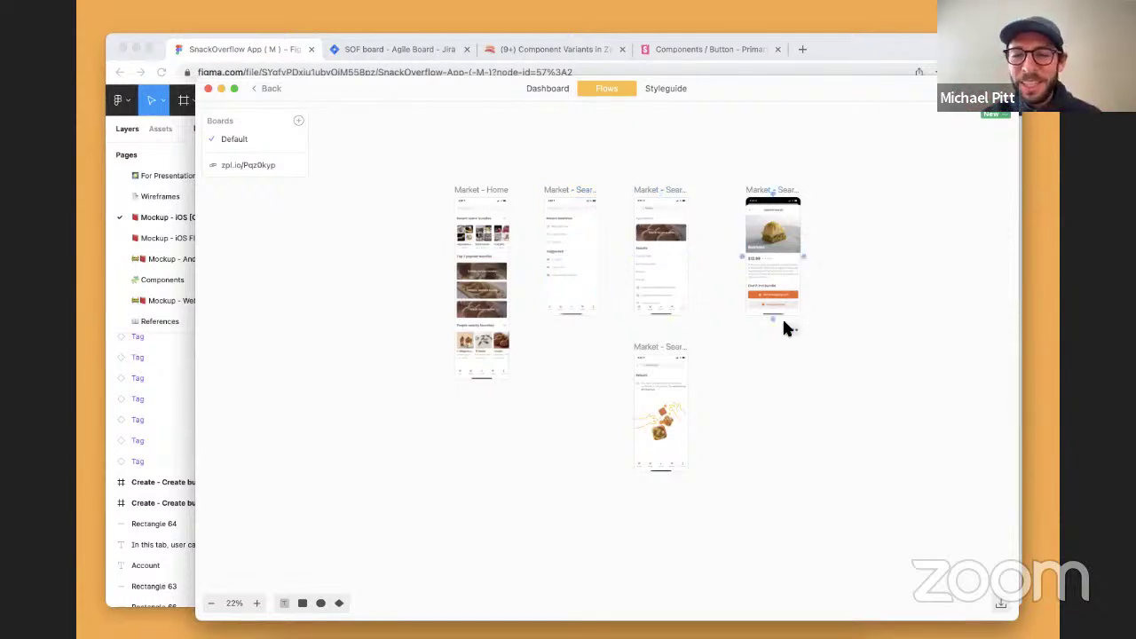
pyautogui.moveTo(778, 259); pyautogui.dragTo(815, 248)
pyautogui.moveTo(744, 441); pyautogui.dragTo(681, 300)
pyautogui.moveTo(490, 277); pyautogui.dragTo(446, 277)
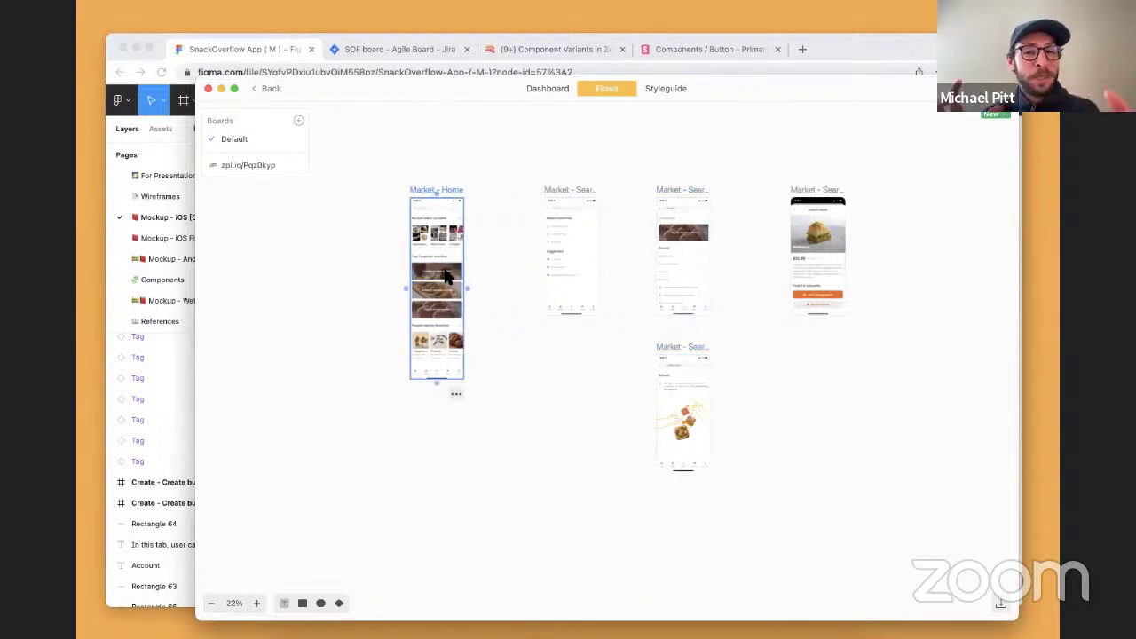
pyautogui.moveTo(552, 240); pyautogui.dragTo(535, 241)
pyautogui.moveTo(700, 397); pyautogui.dragTo(751, 415)
pyautogui.click(751, 416)
# - Nudge Market - Search down and left beside Market - Home, then zoom to check the row
pyautogui.click(451, 293)
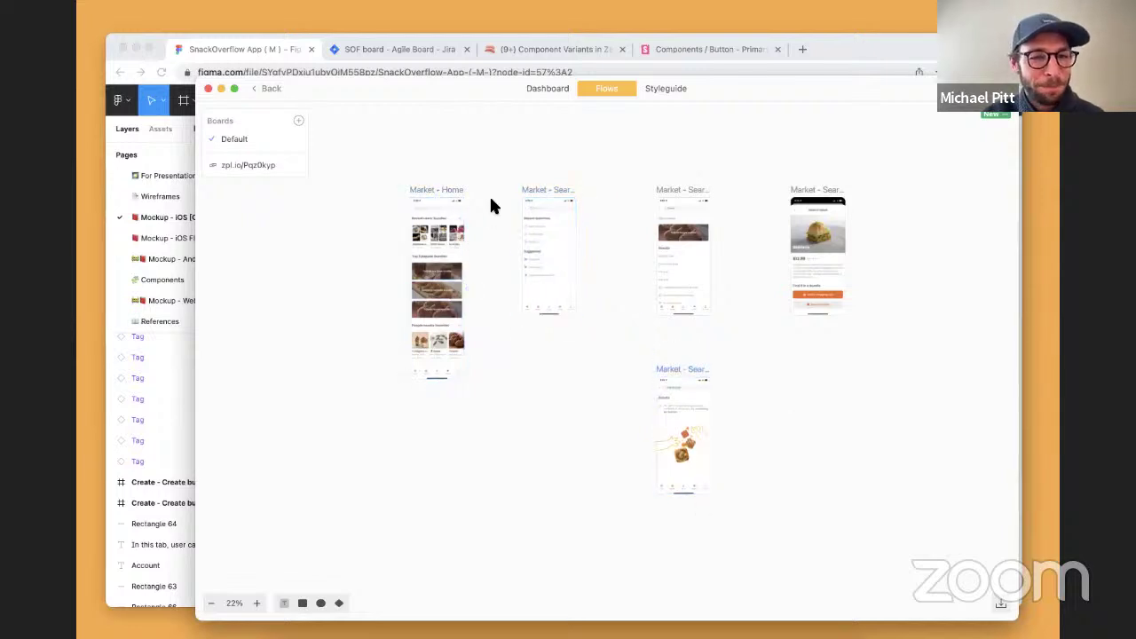
pyautogui.click(544, 216)
pyautogui.scroll(3, 555, 202)
pyautogui.scroll(5, 555, 201)
pyautogui.moveTo(543, 222); pyautogui.dragTo(519, 230)
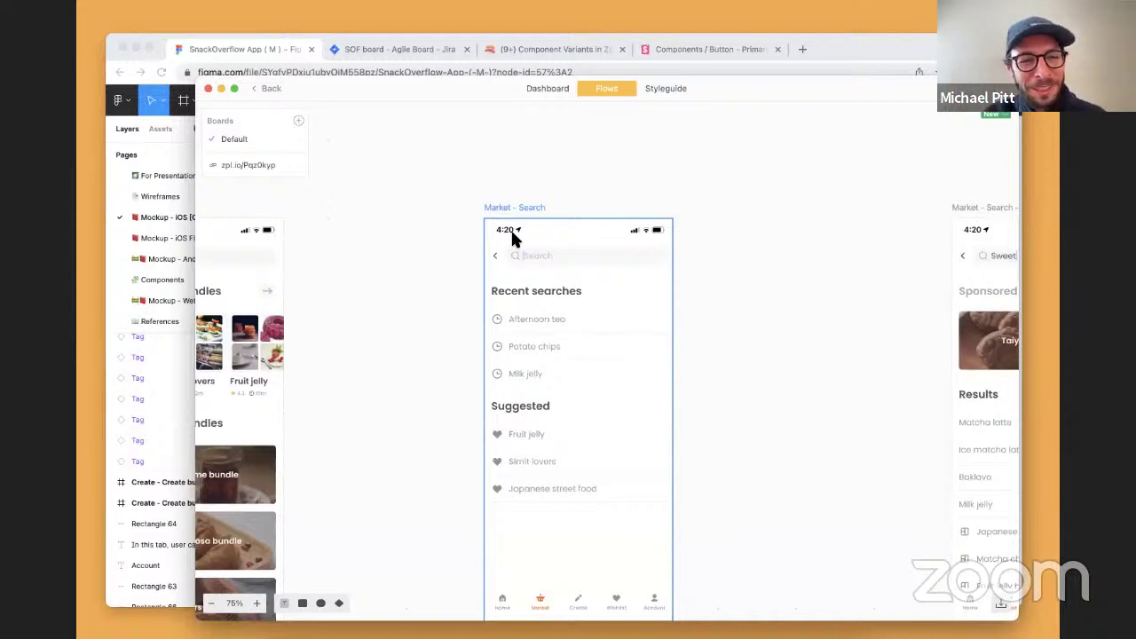
pyautogui.scroll(-6, 515, 241)
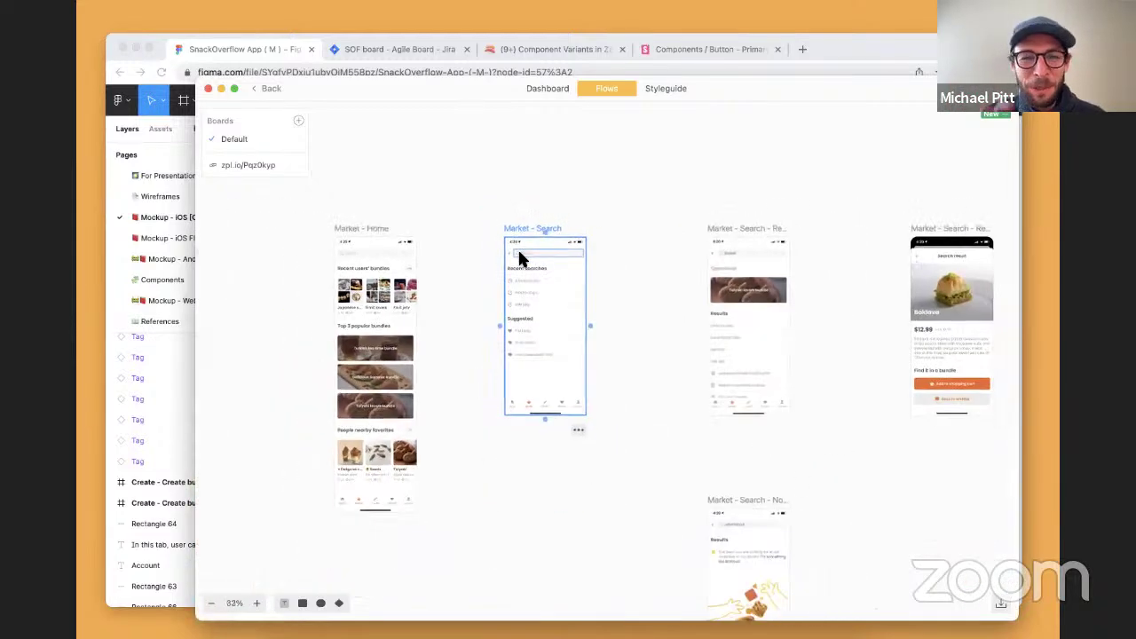
pyautogui.scroll(-2, 545, 254)
pyautogui.scroll(2, 545, 301)
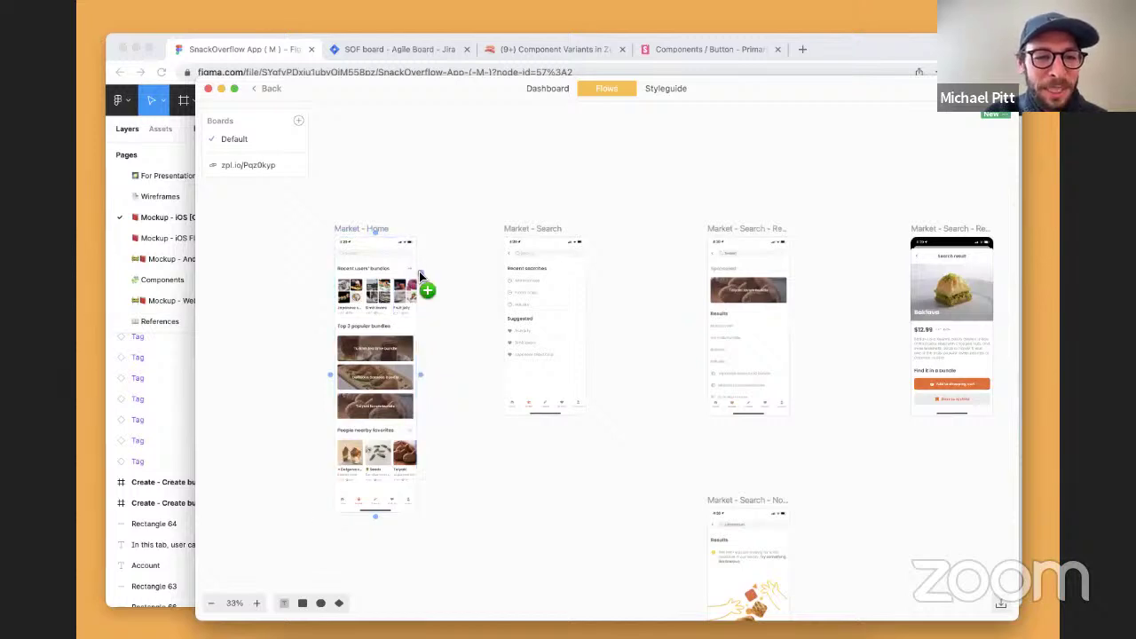
# - Connect Market - Home to Search, Search to the results list, and the Baklava row to its detail screen
pyautogui.moveTo(421, 273); pyautogui.dragTo(522, 281)
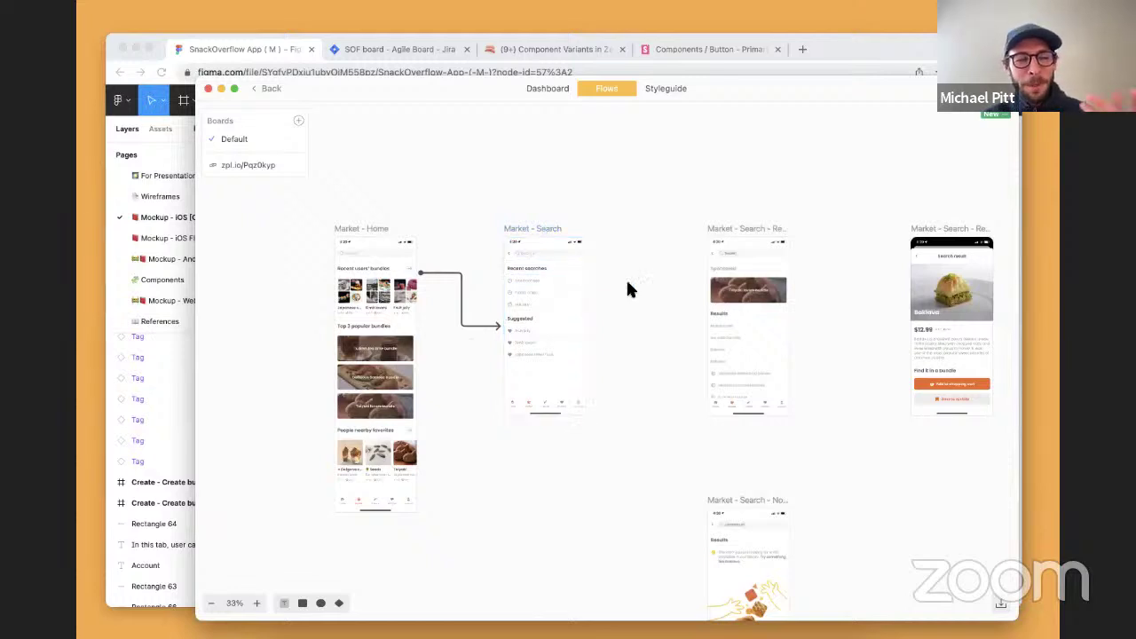
pyautogui.moveTo(591, 328); pyautogui.dragTo(765, 317)
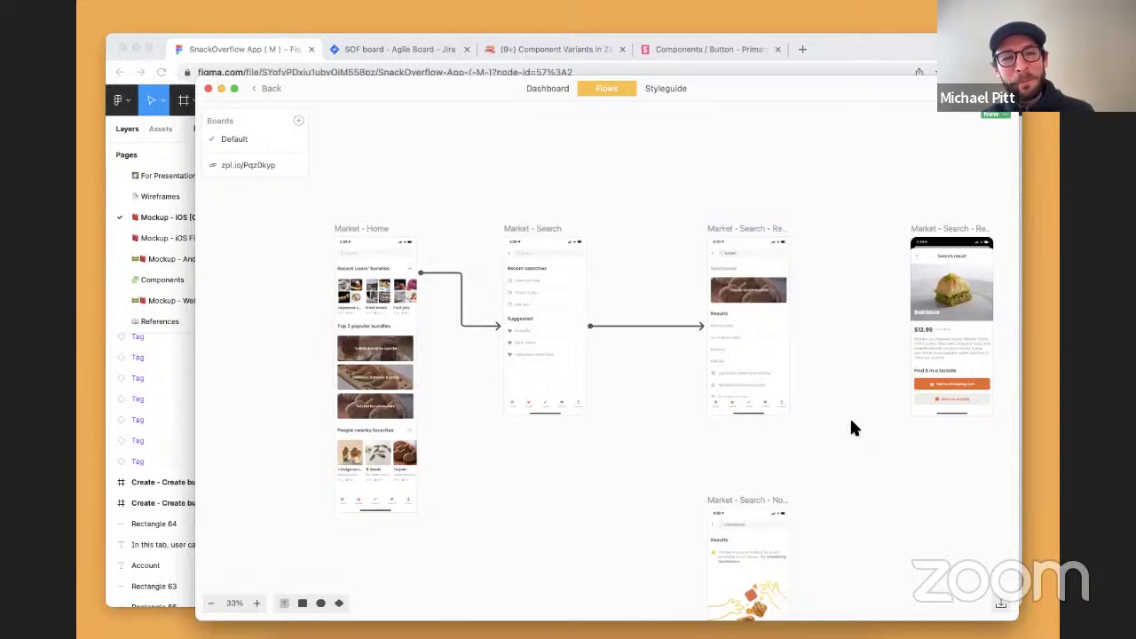
pyautogui.hscroll(2, 850, 429)
pyautogui.scroll(-1, 851, 429)
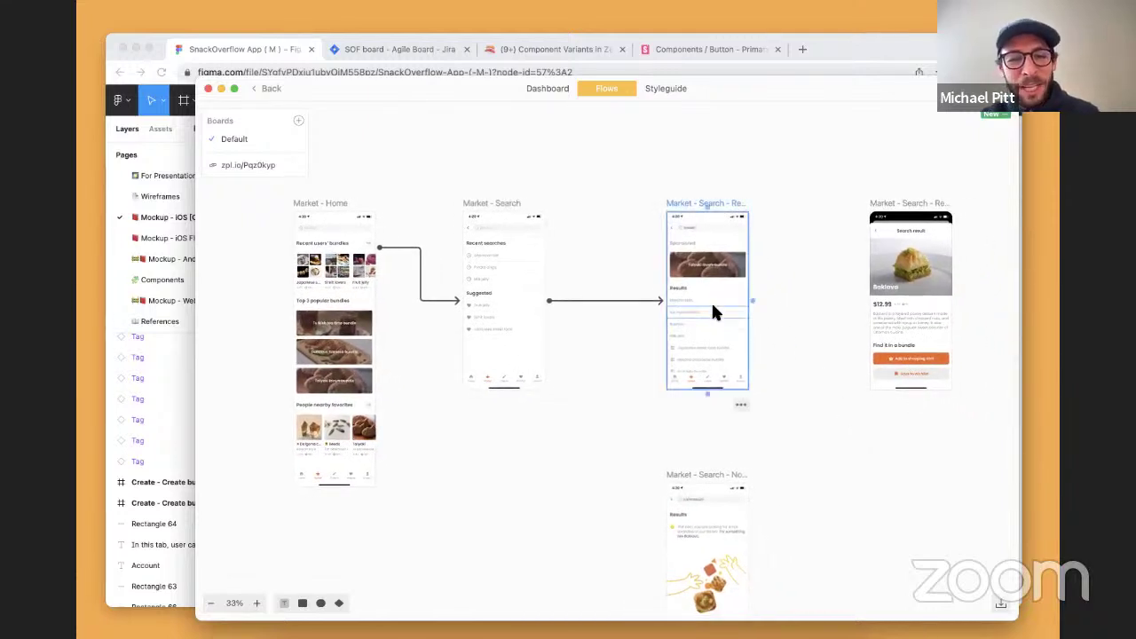
pyautogui.scroll(5, 697, 317)
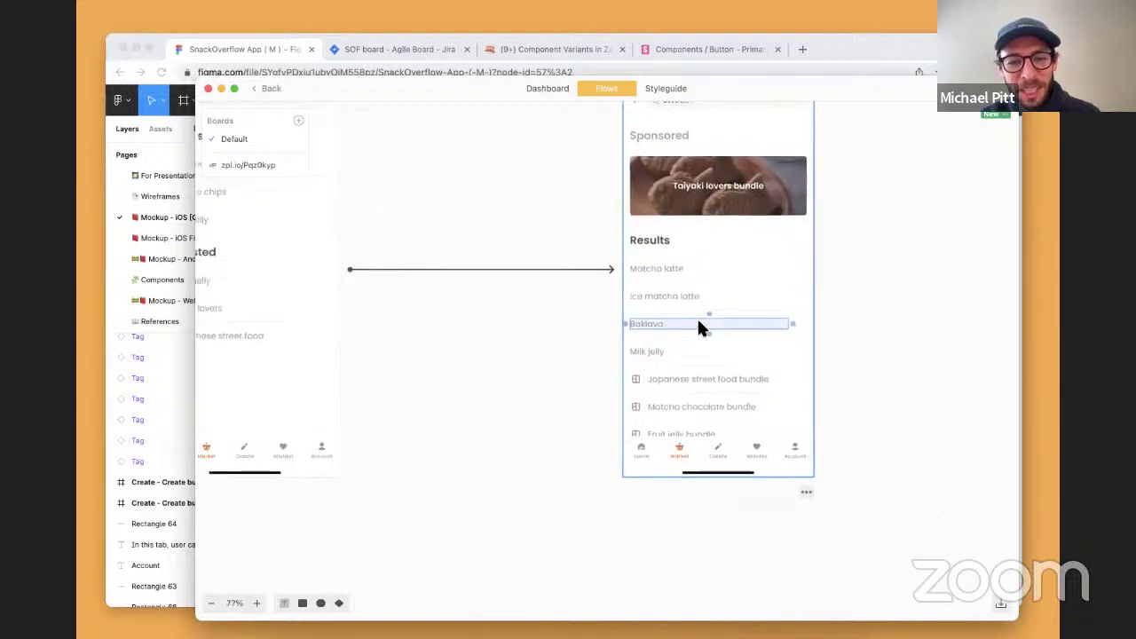
pyautogui.scroll(-5, 698, 321)
pyautogui.moveTo(743, 331); pyautogui.dragTo(896, 321)
pyautogui.scroll(-1, 895, 323)
pyautogui.click(853, 402)
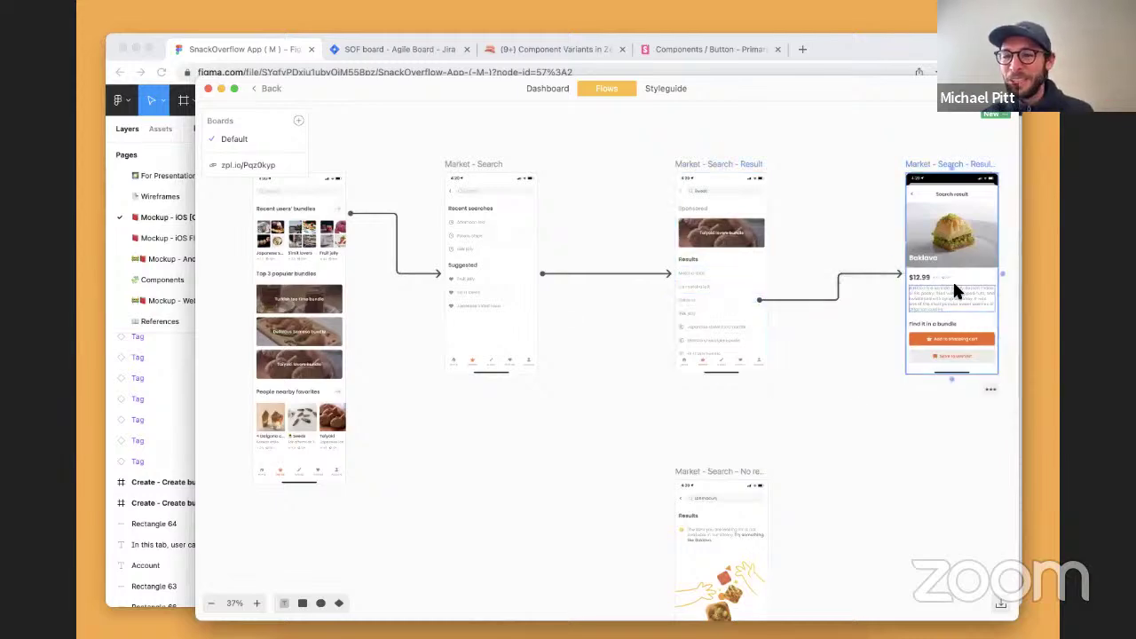
pyautogui.scroll(5, 945, 271)
pyautogui.scroll(-5, 941, 259)
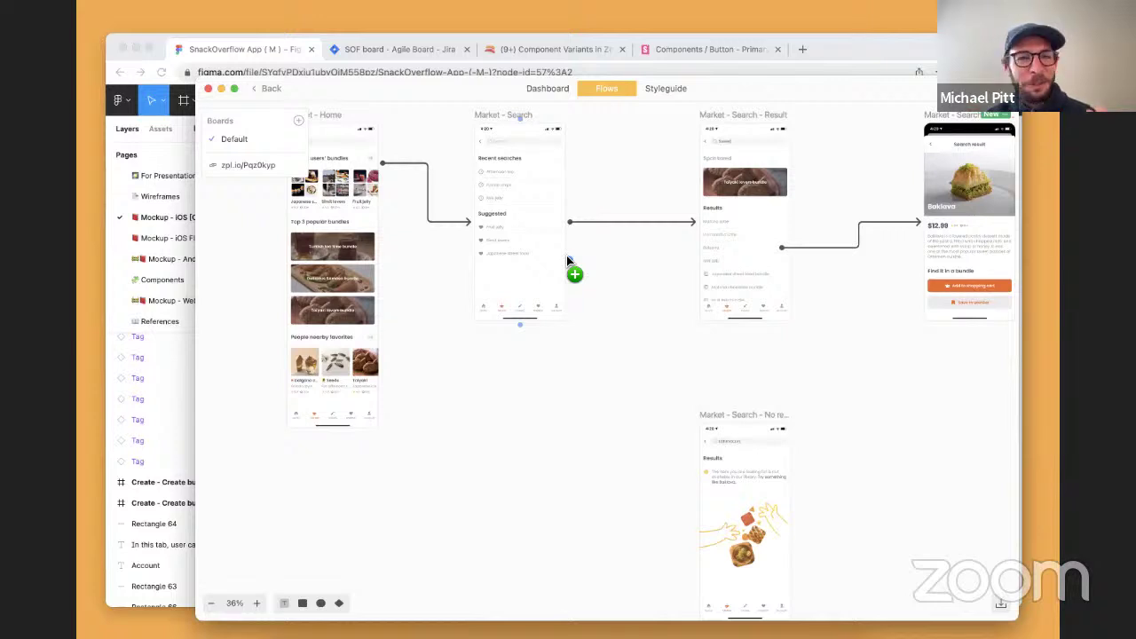
# - Connect the Search screen to the No results screen with a dashed yellow connector labelled 'No Results'
pyautogui.moveTo(568, 260)
pyautogui.mouseDown()
pyautogui.moveTo(736, 482)
pyautogui.moveTo(729, 473)
pyautogui.mouseUp()
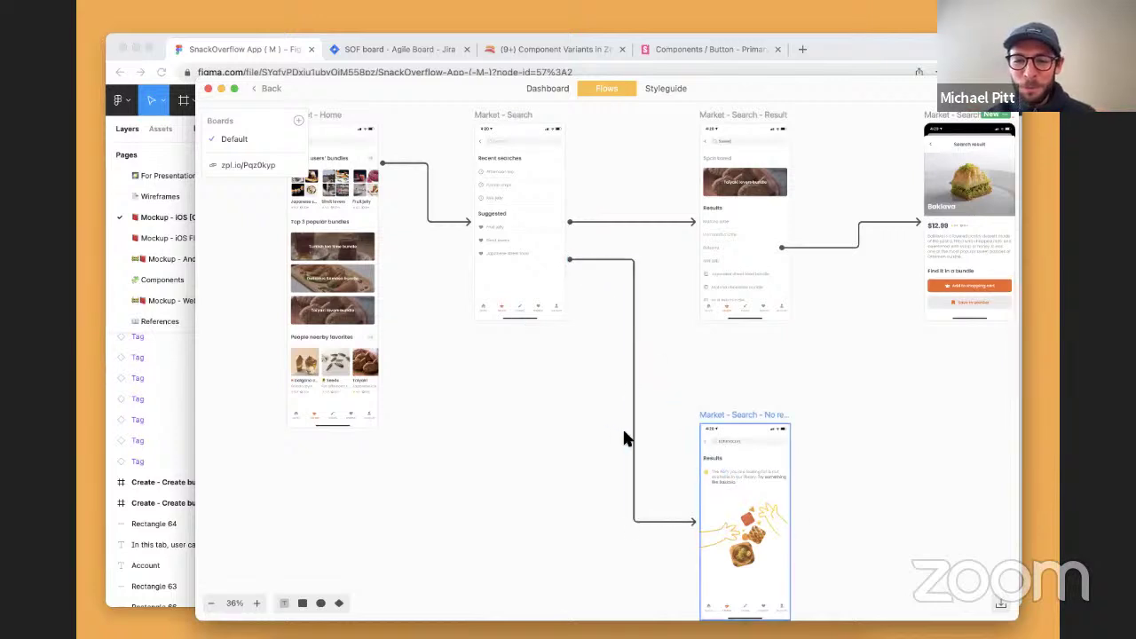
pyautogui.click(700, 409)
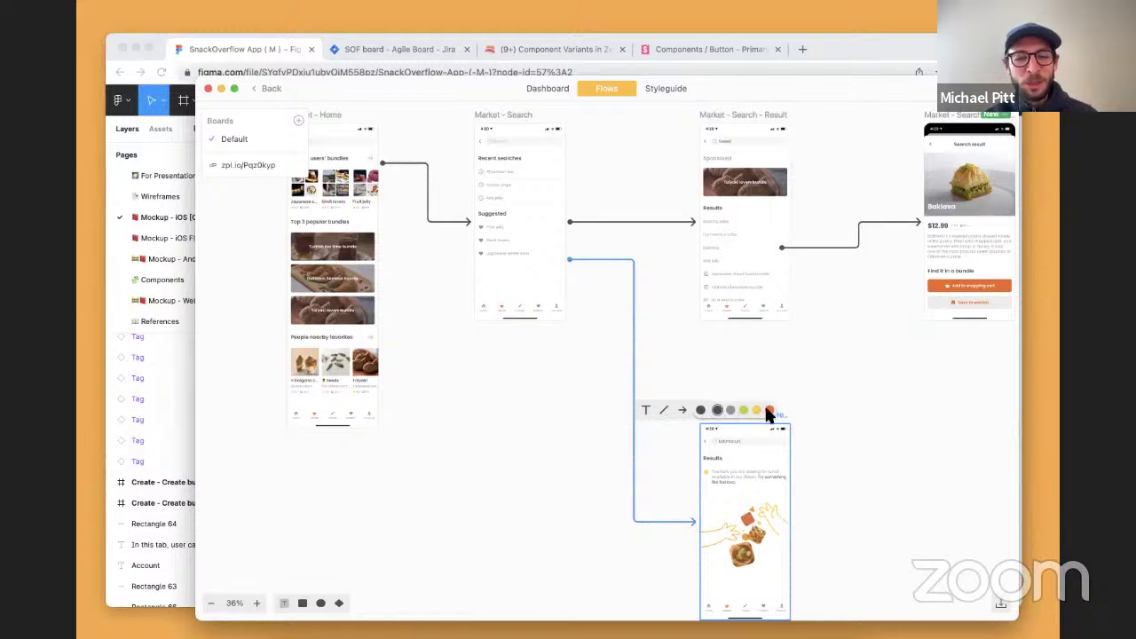
pyautogui.click(769, 411)
pyautogui.click(755, 409)
pyautogui.click(662, 412)
pyautogui.click(646, 410)
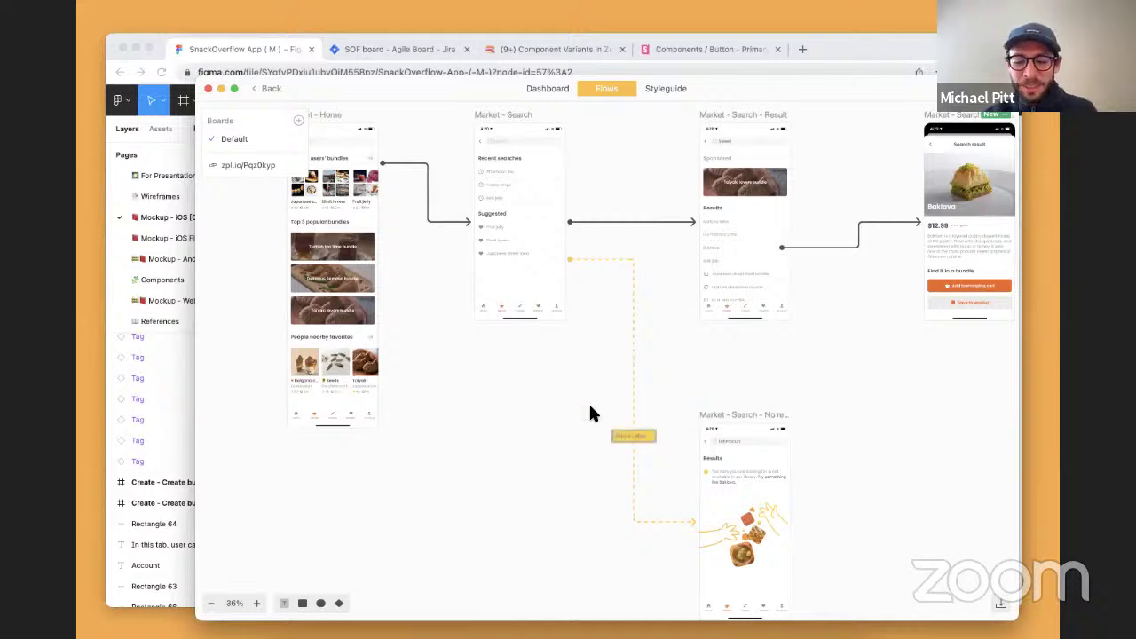
pyautogui.write('No re')
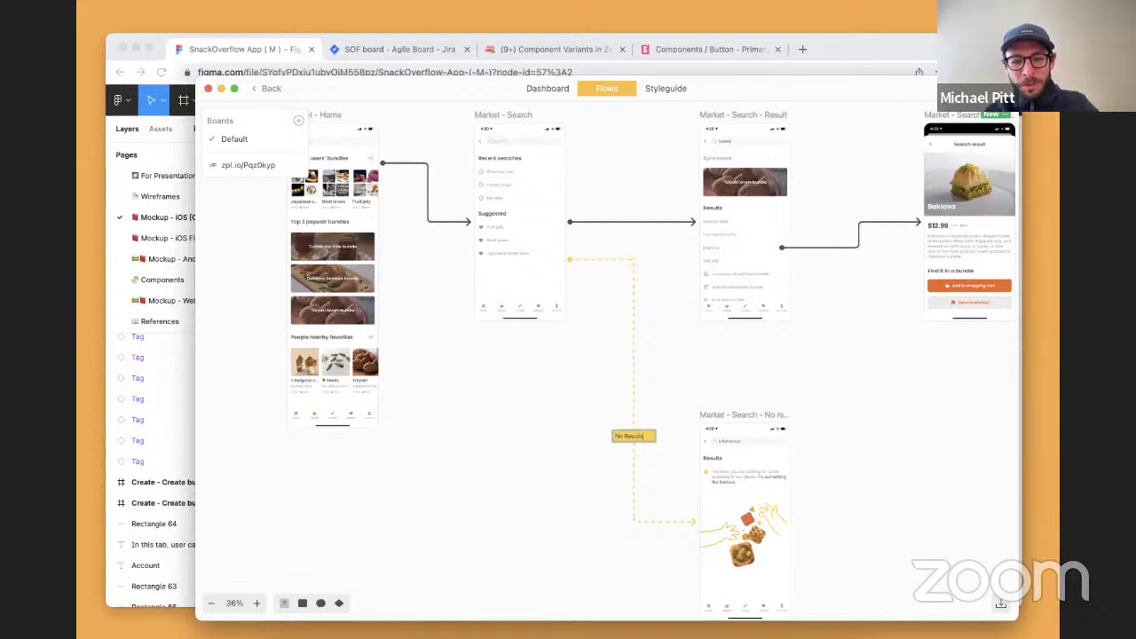
pyautogui.click(773, 459)
# - Add the note 'Hand waves when you click it' beside the connector and narrow it so the text wraps
pyautogui.scroll(-3, 642, 482)
pyautogui.hscroll(2, 642, 482)
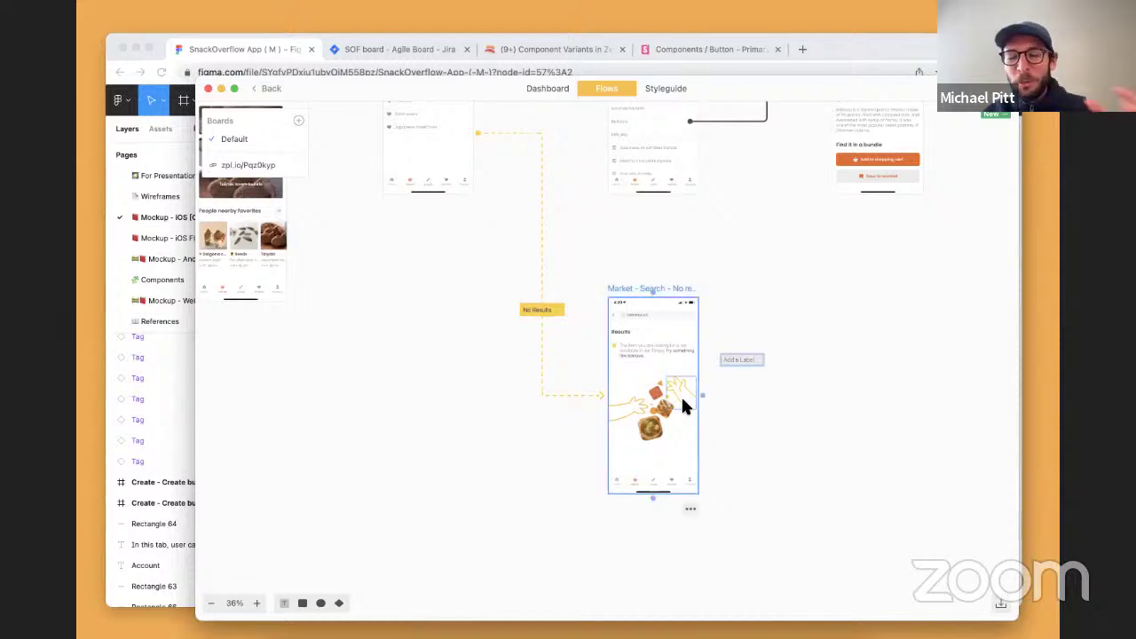
pyautogui.scroll(3, 735, 384)
pyautogui.scroll(-3, 737, 391)
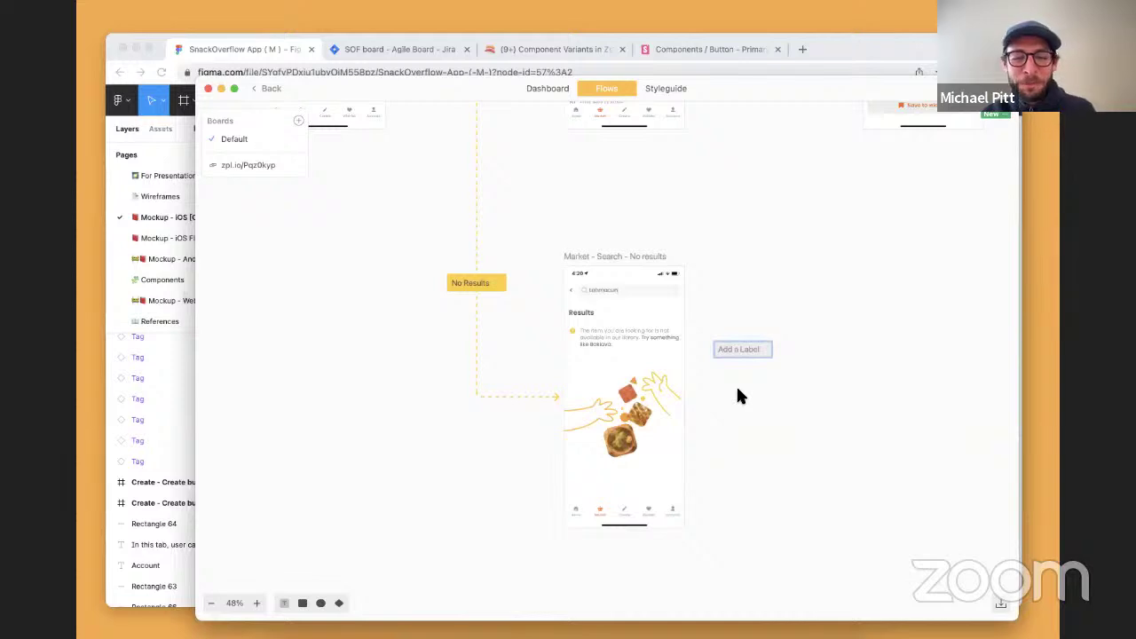
pyautogui.write('Hand waves when you click it')
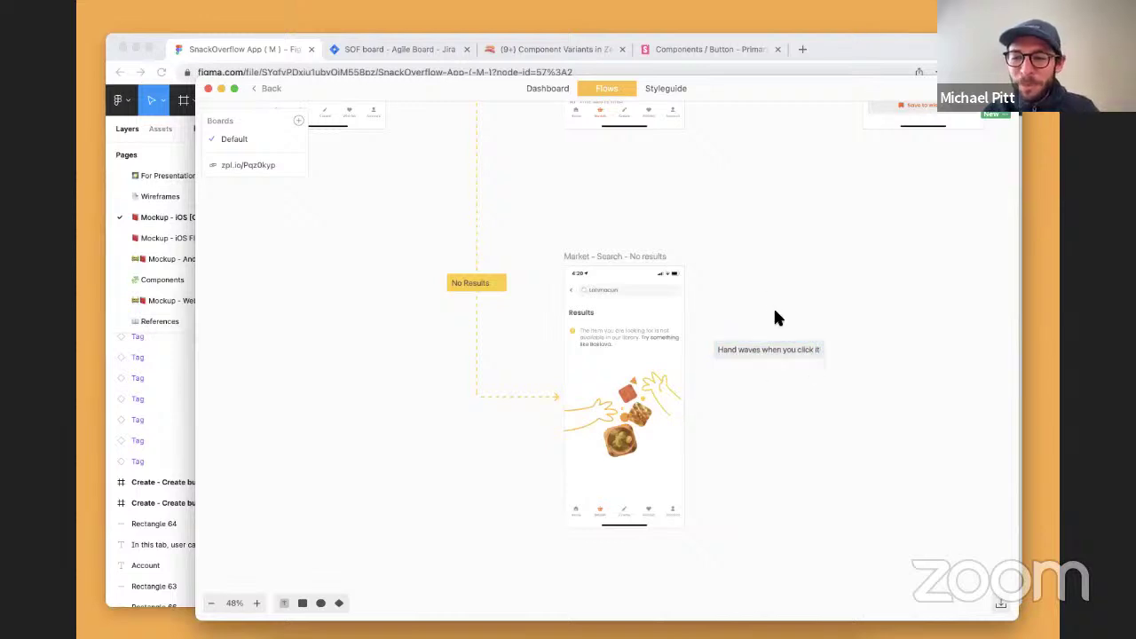
pyautogui.moveTo(815, 350); pyautogui.dragTo(752, 355)
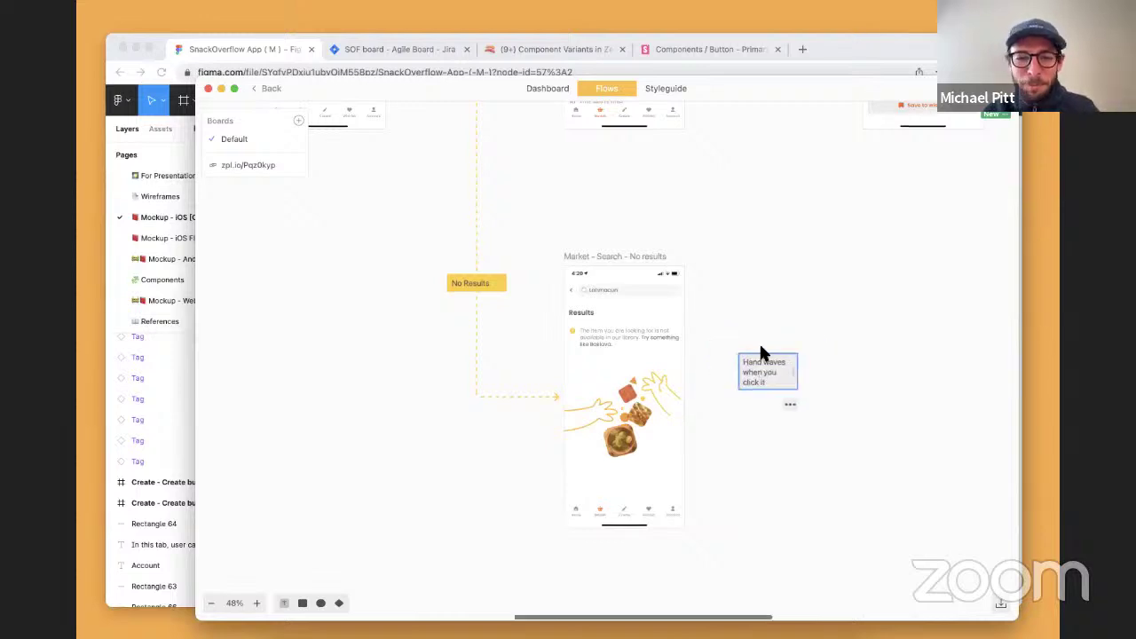
pyautogui.scroll(-3, 759, 344)
pyautogui.scroll(-4, 761, 350)
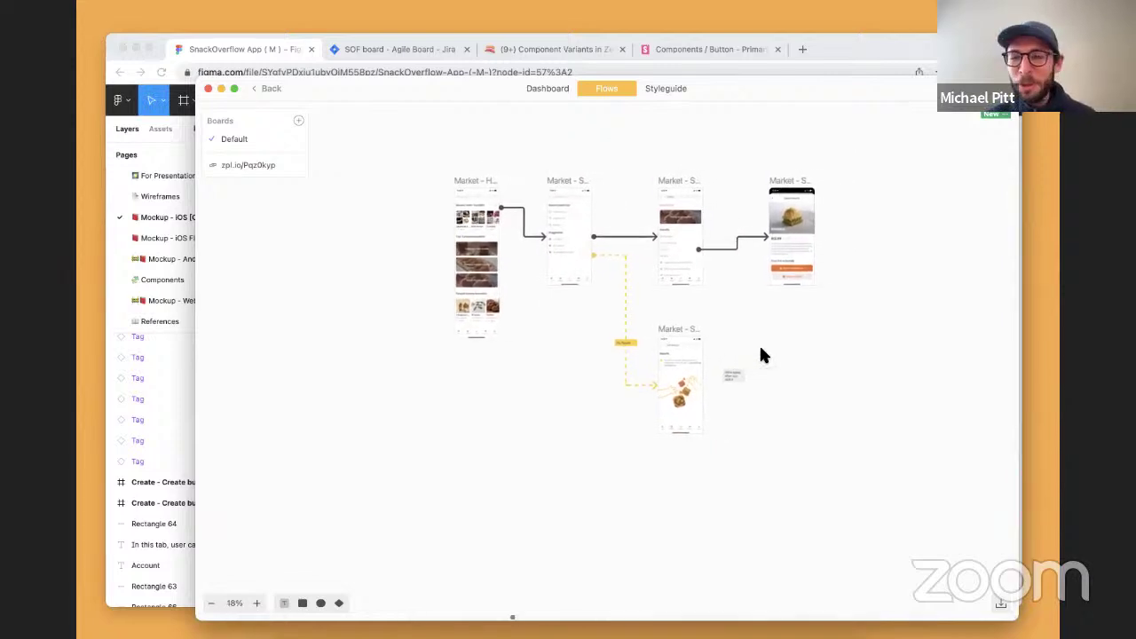
# - Select all the Market flow screens and group them under the name 'Market'
pyautogui.moveTo(398, 135); pyautogui.dragTo(902, 488)
pyautogui.click(257, 233)
pyautogui.write('Market')
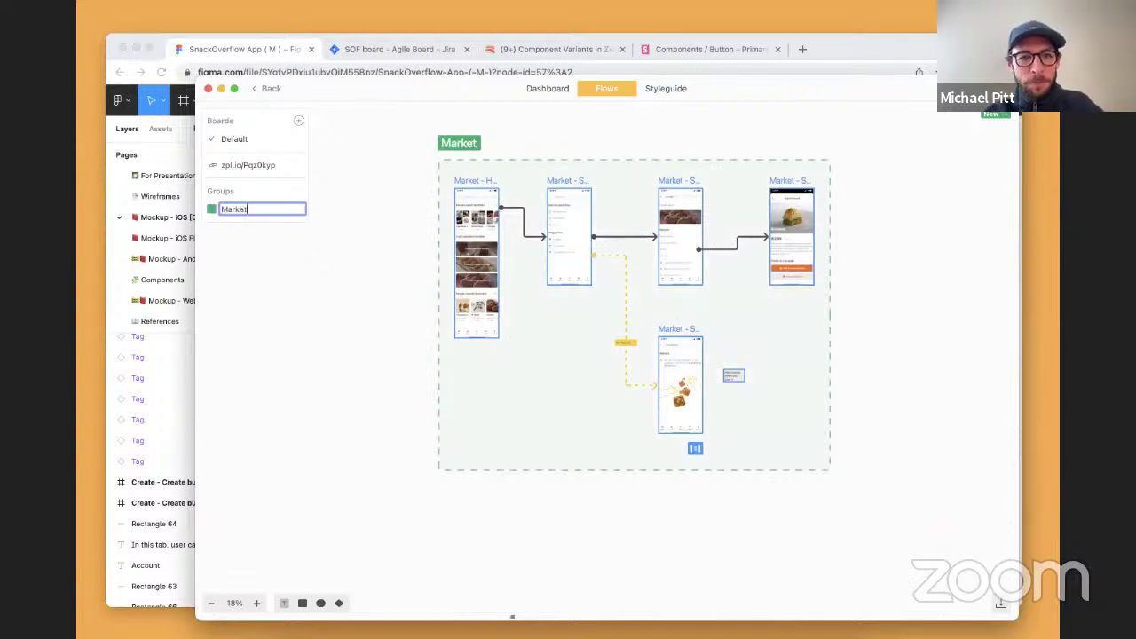
pyautogui.press('Return')
pyautogui.click(600, 133)
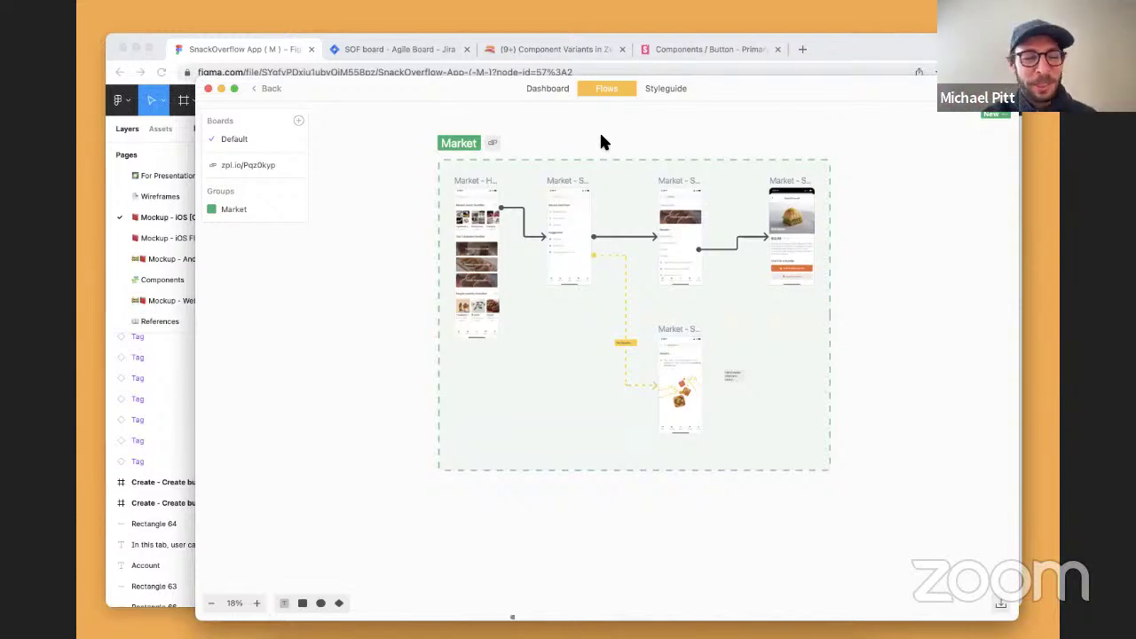
# - Check the Market group's link-sharing options, then bring the Figma design file forward
pyautogui.click(494, 143)
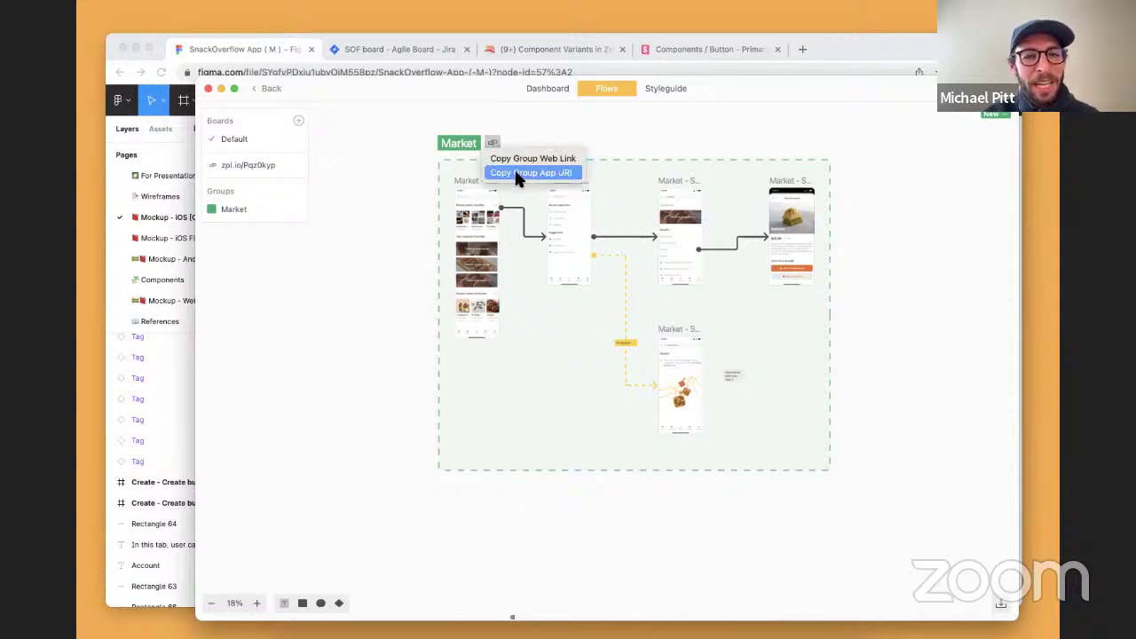
pyautogui.click(647, 151)
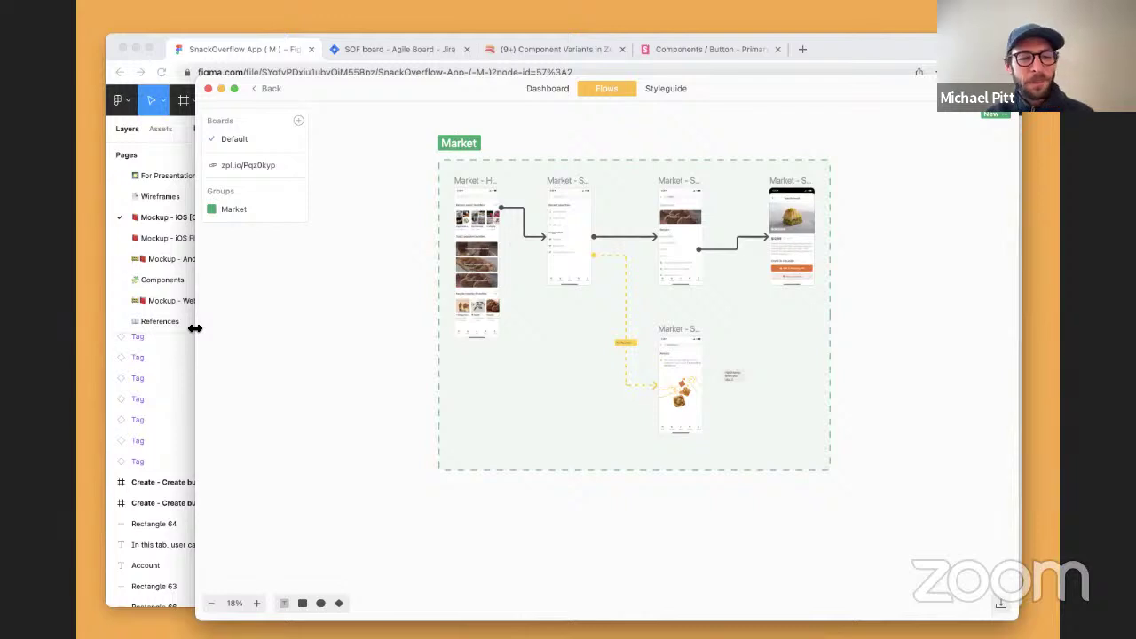
pyautogui.click(184, 304)
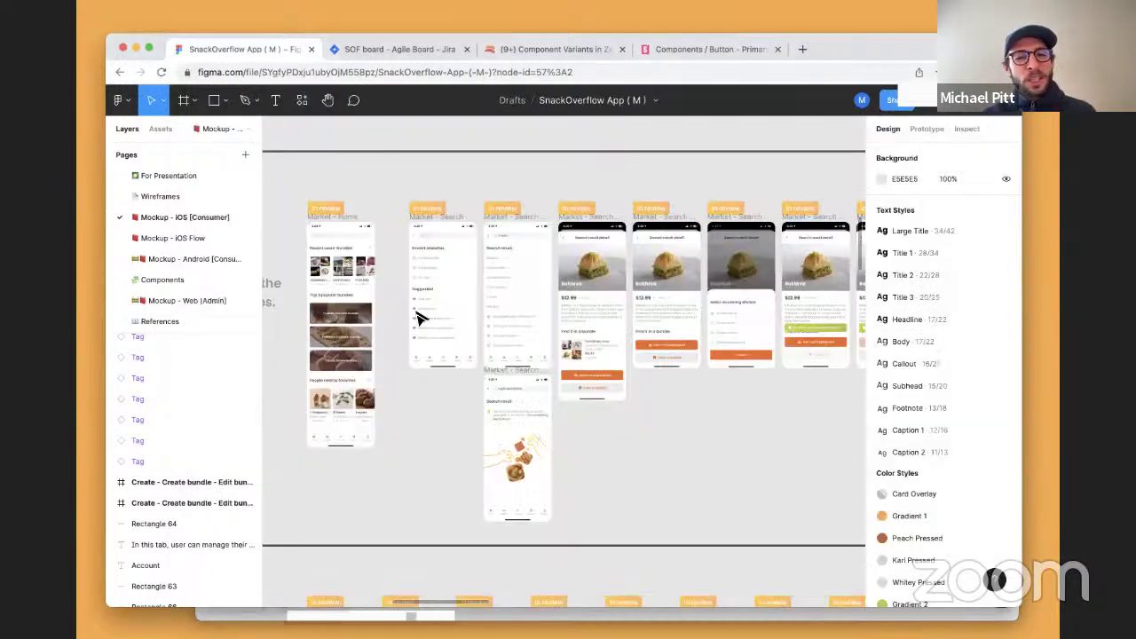
# - Inspect the Market section and first Check Out screen on Figma's Mockup - iOS Flow page, then return to Zeplin
pyautogui.click(169, 237)
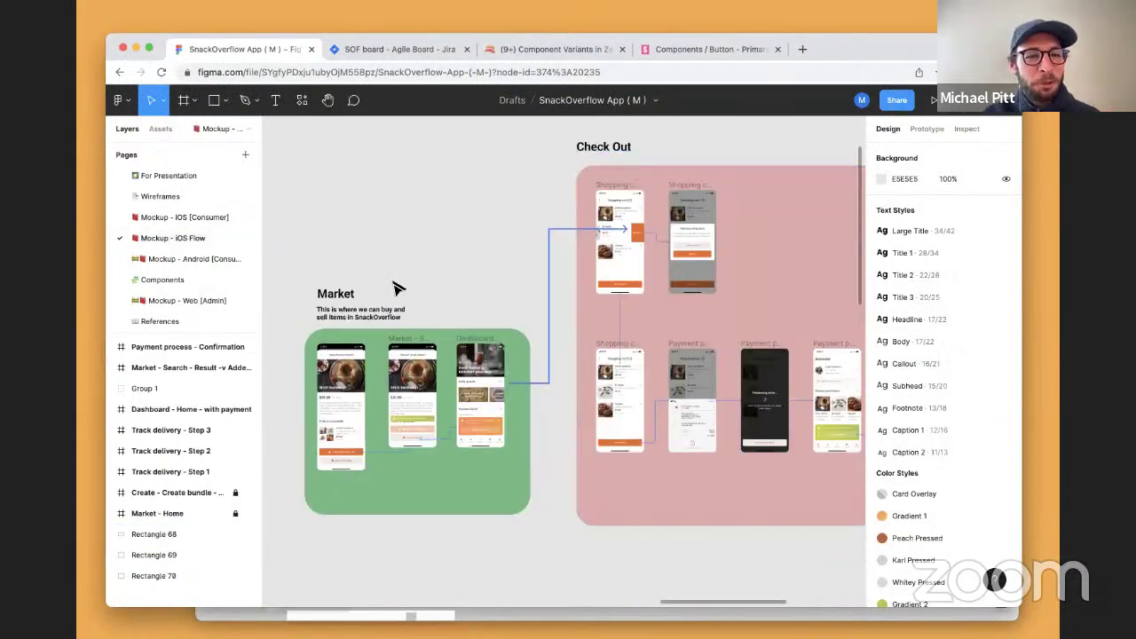
pyautogui.click(524, 417)
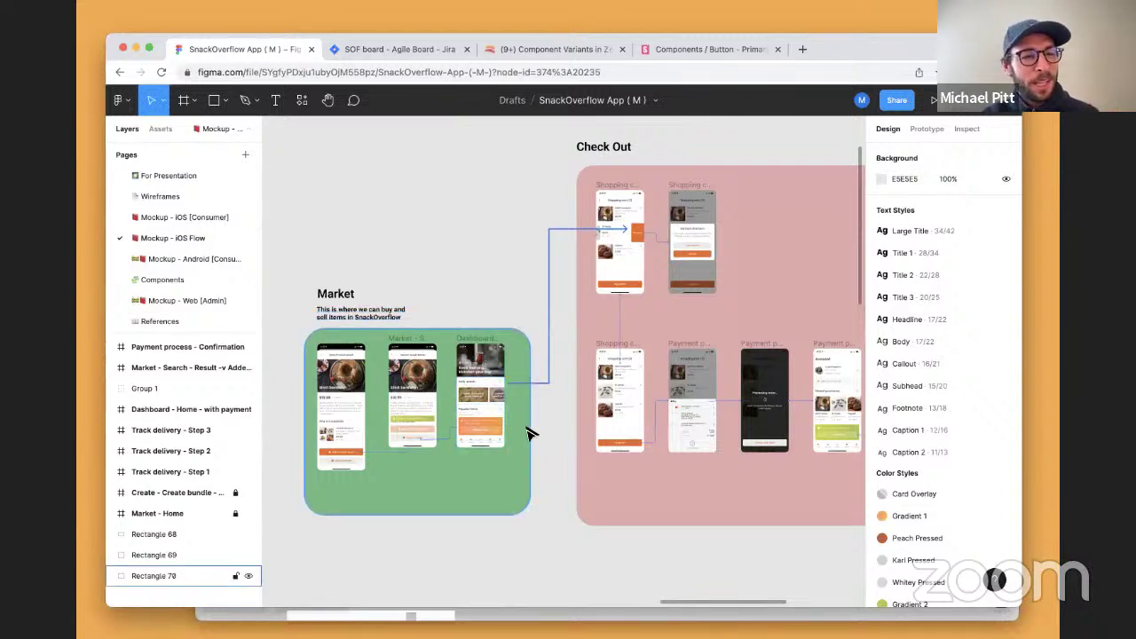
pyautogui.click(550, 390)
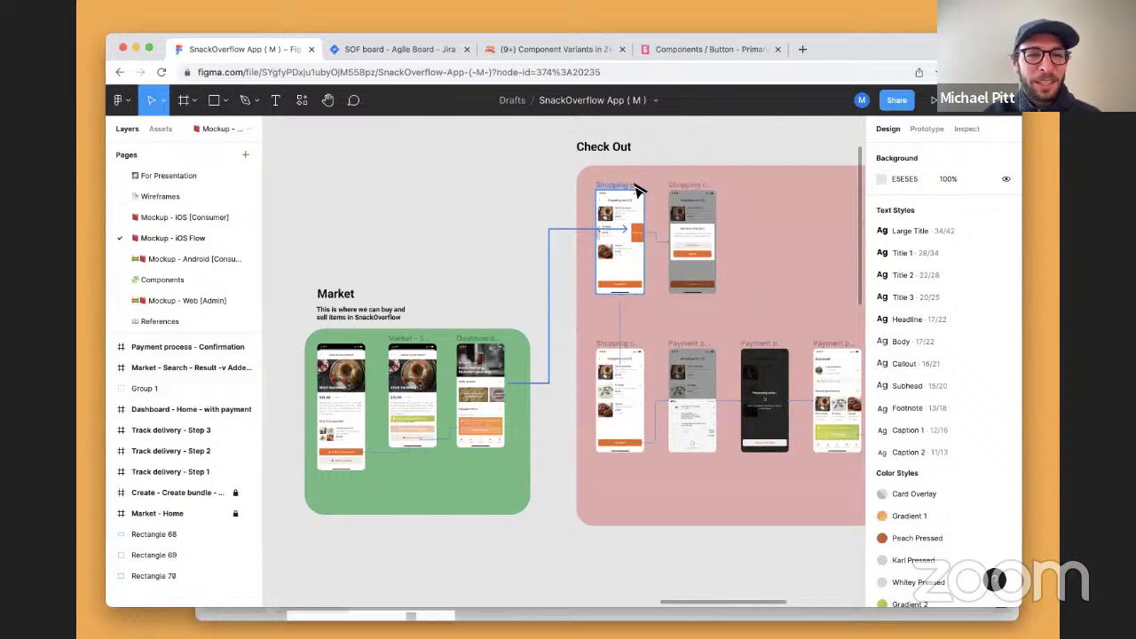
pyautogui.click(633, 190)
pyautogui.click(582, 304)
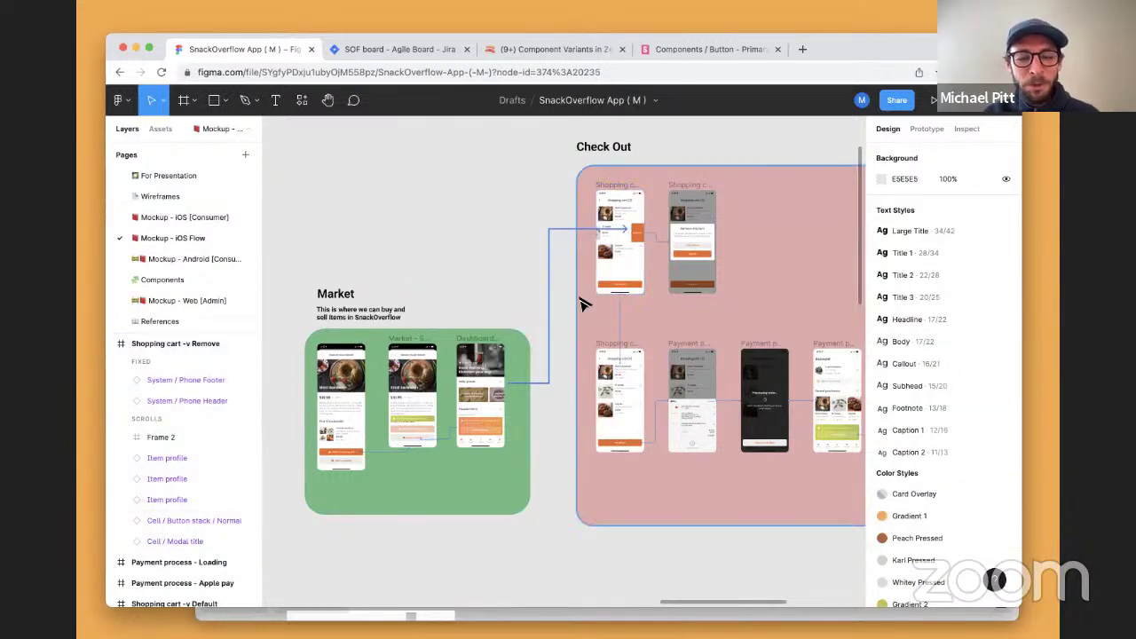
pyautogui.hotkey('ctrl', 'Up')
pyautogui.click(853, 209)
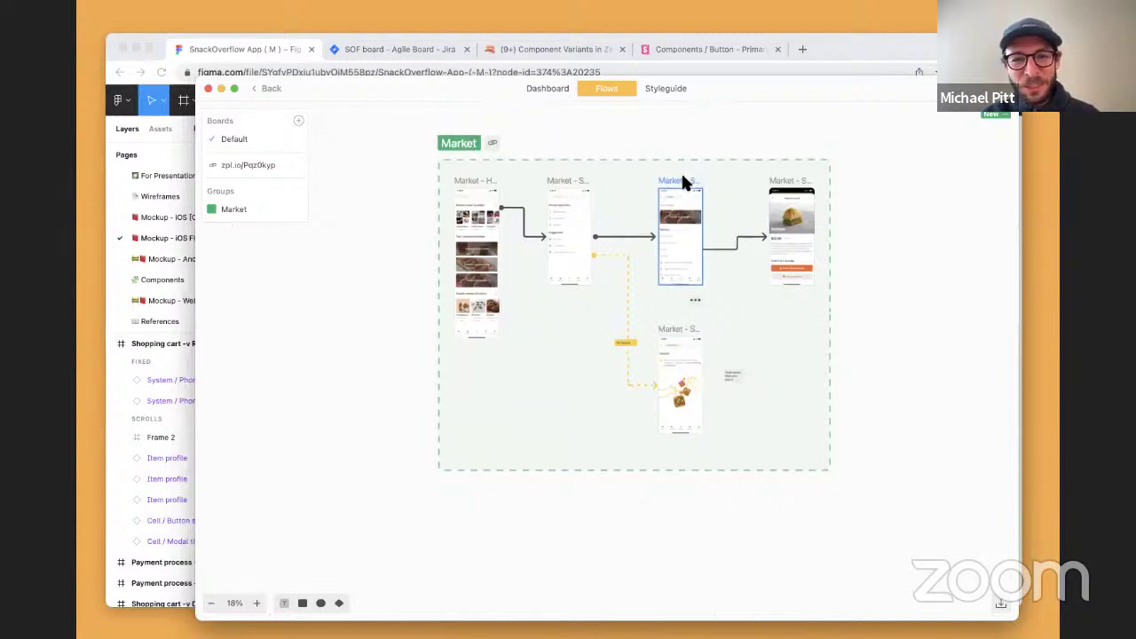
pyautogui.hscroll(2, 683, 181)
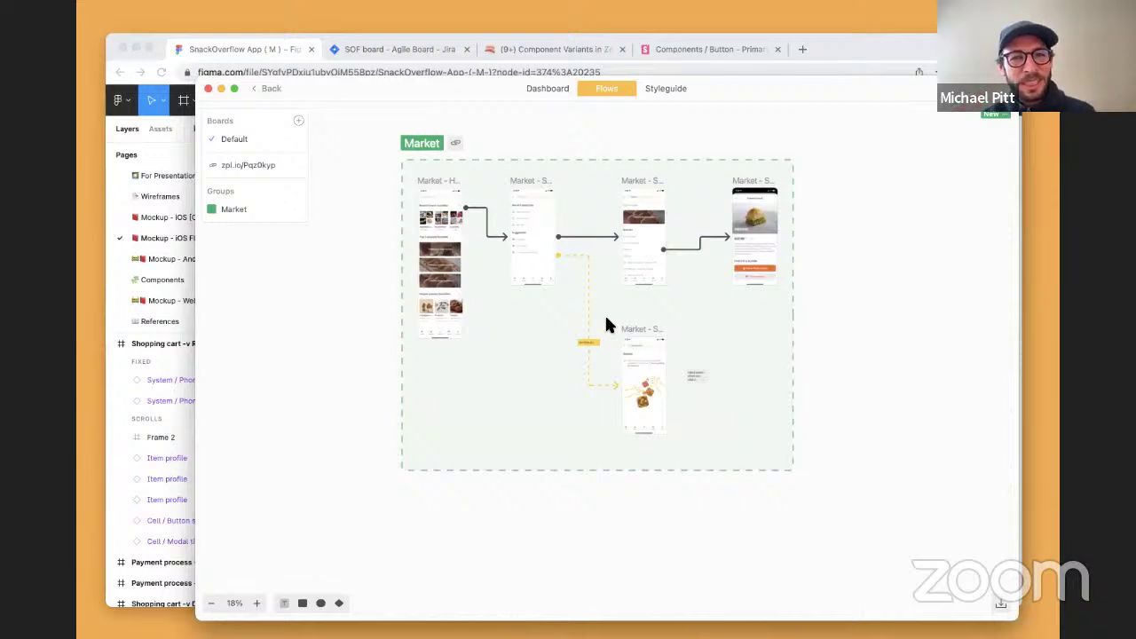
pyautogui.scroll(-2, 606, 321)
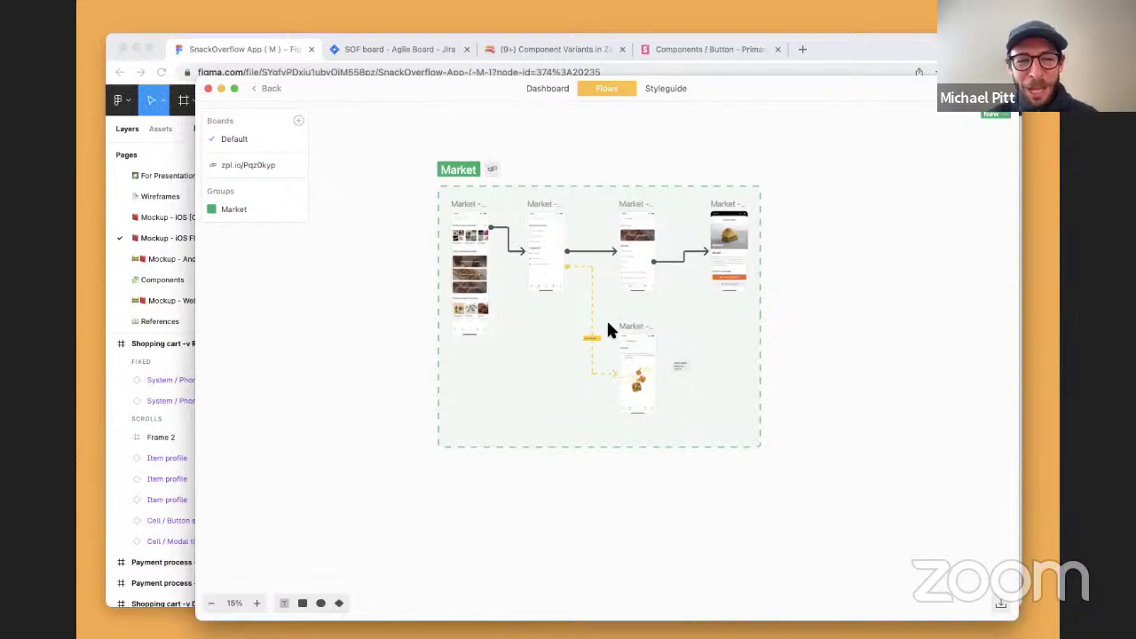
pyautogui.scroll(2, 608, 330)
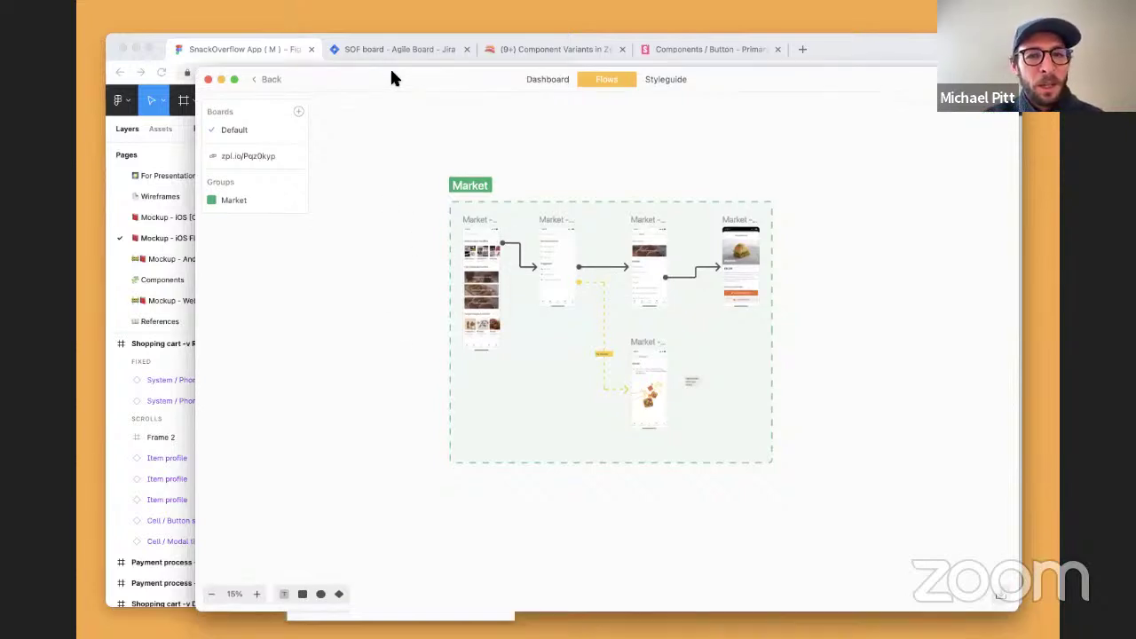
# - Reopen the iOS App project from the project list and go to its flow board
pyautogui.click(269, 88)
pyautogui.click(312, 424)
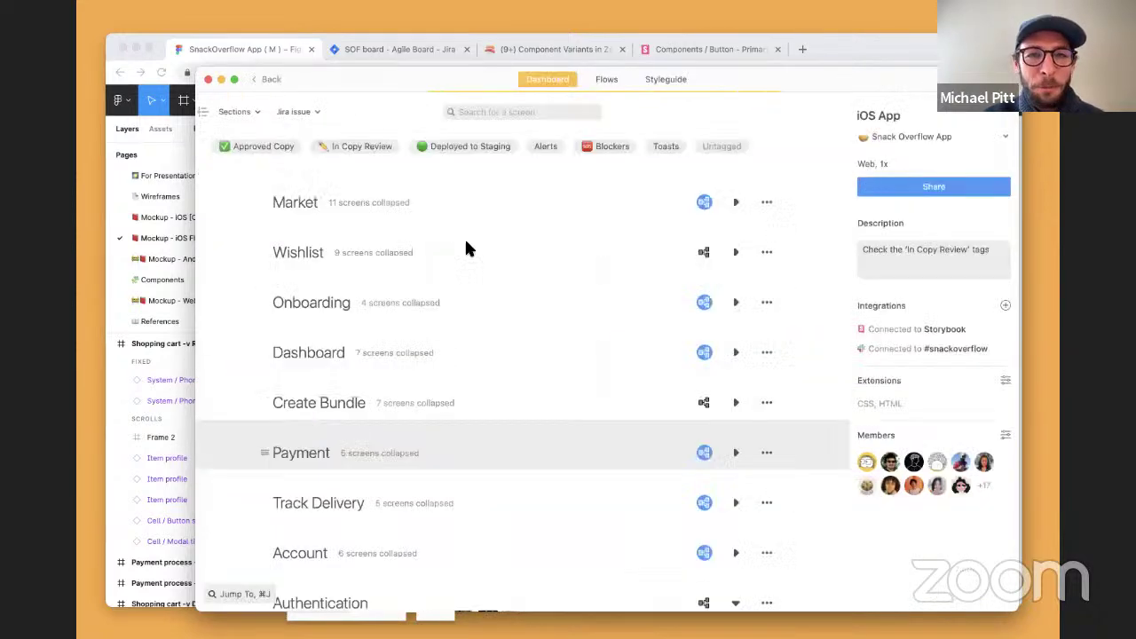
pyautogui.click(608, 79)
pyautogui.scroll(-6, 492, 374)
pyautogui.scroll(-5, 494, 383)
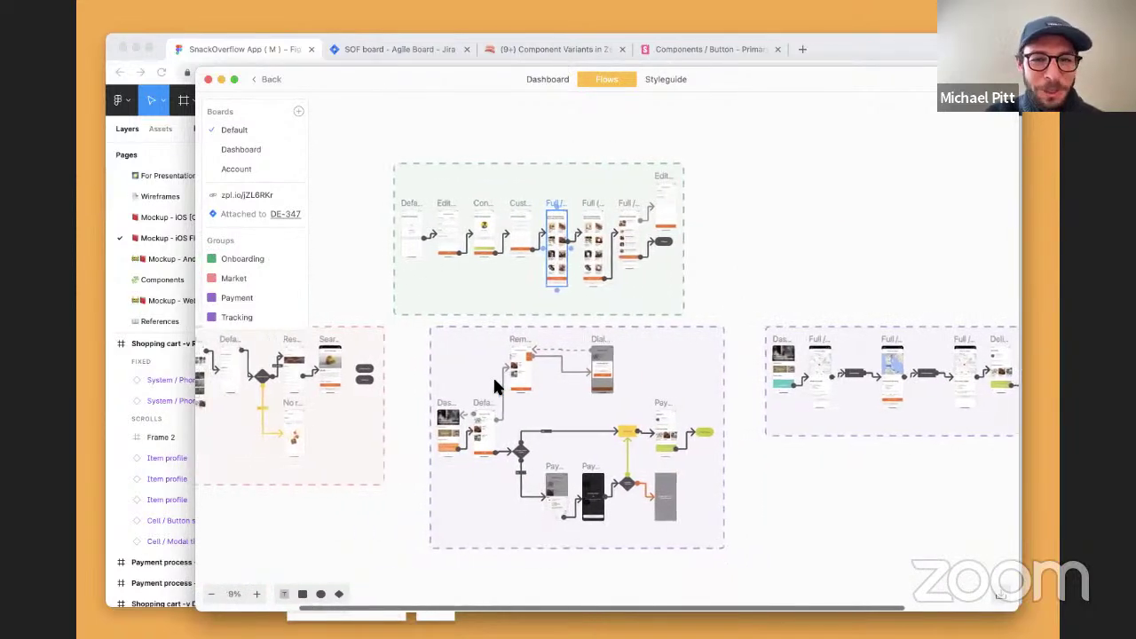
# - Select the Payment flow's Yes connector and zoom into the 'User has available credits?' decision
pyautogui.click(373, 317)
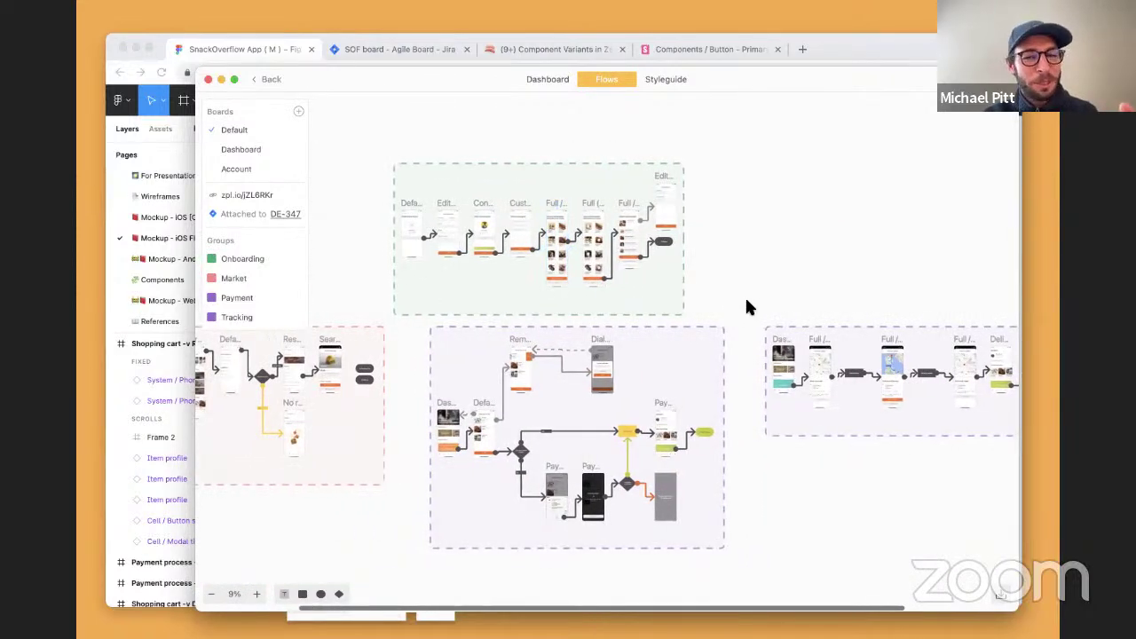
pyautogui.click(557, 434)
pyautogui.scroll(5, 558, 434)
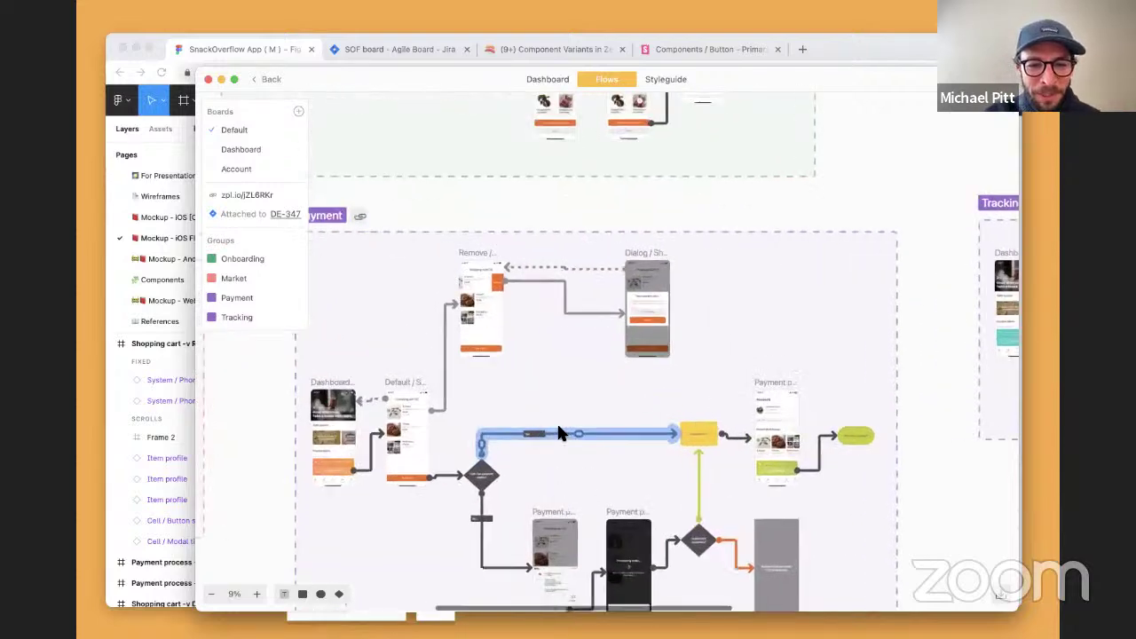
pyautogui.scroll(-3, 557, 426)
pyautogui.click(562, 400)
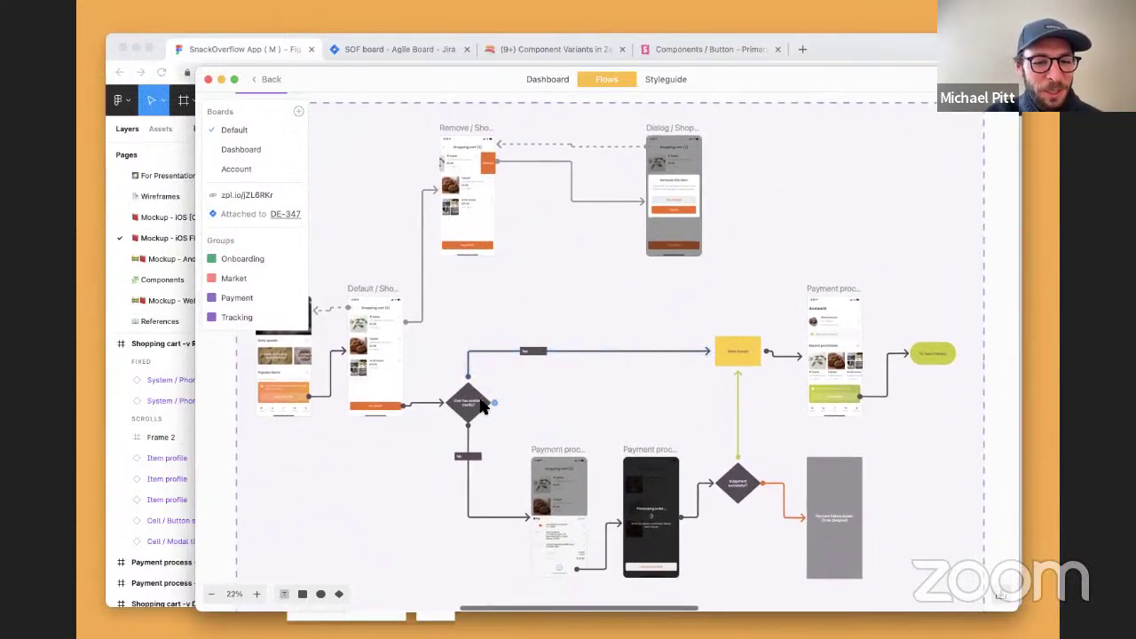
pyautogui.scroll(5, 473, 406)
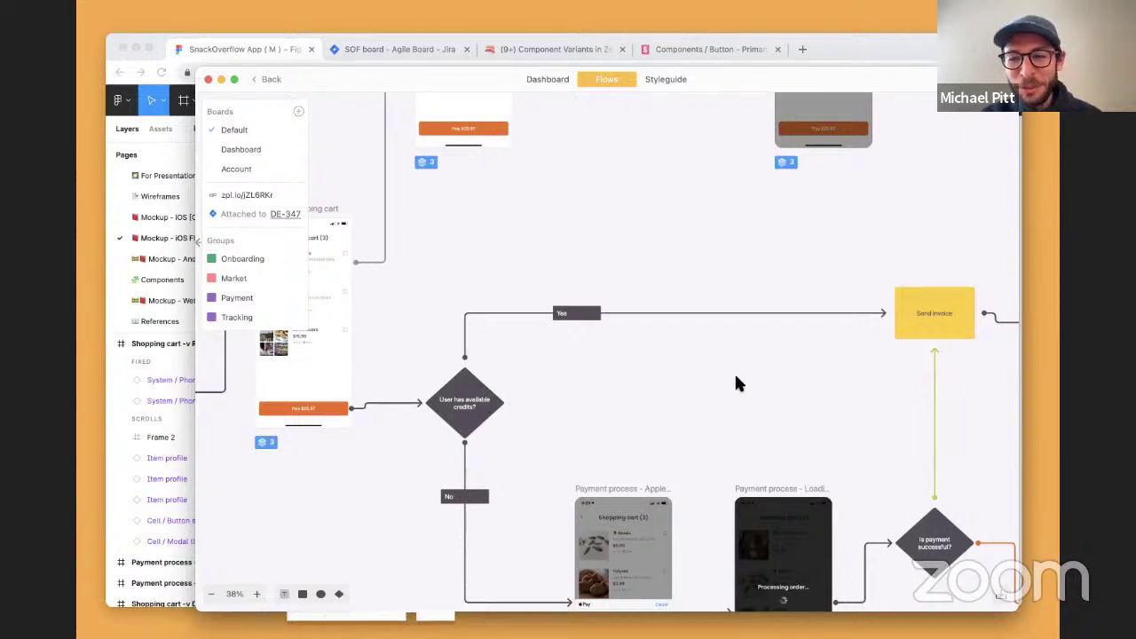
# - Pan along the Payment flow to the Payment Failure screen, undoing an accidental height change to it
pyautogui.hscroll(4, 736, 383)
pyautogui.hscroll(3, 736, 383)
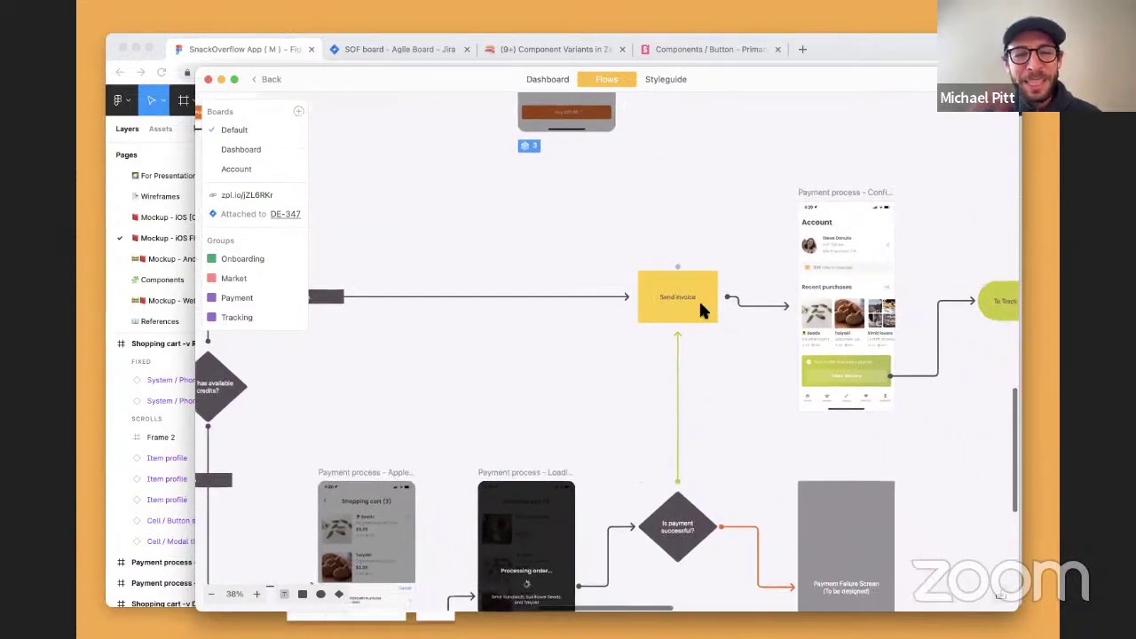
pyautogui.hscroll(5, 701, 306)
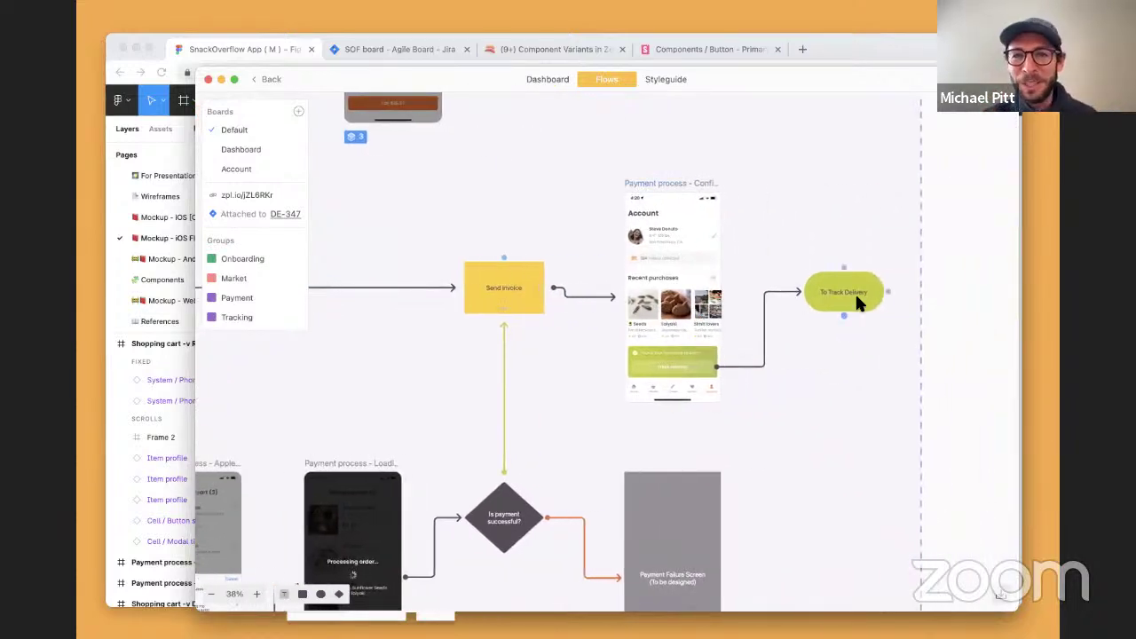
pyautogui.scroll(-5, 854, 299)
pyautogui.click(725, 351)
pyautogui.moveTo(696, 469); pyautogui.dragTo(717, 351)
pyautogui.hotkey('ctrl', 'z')
pyautogui.hotkey('ctrl', 'z')
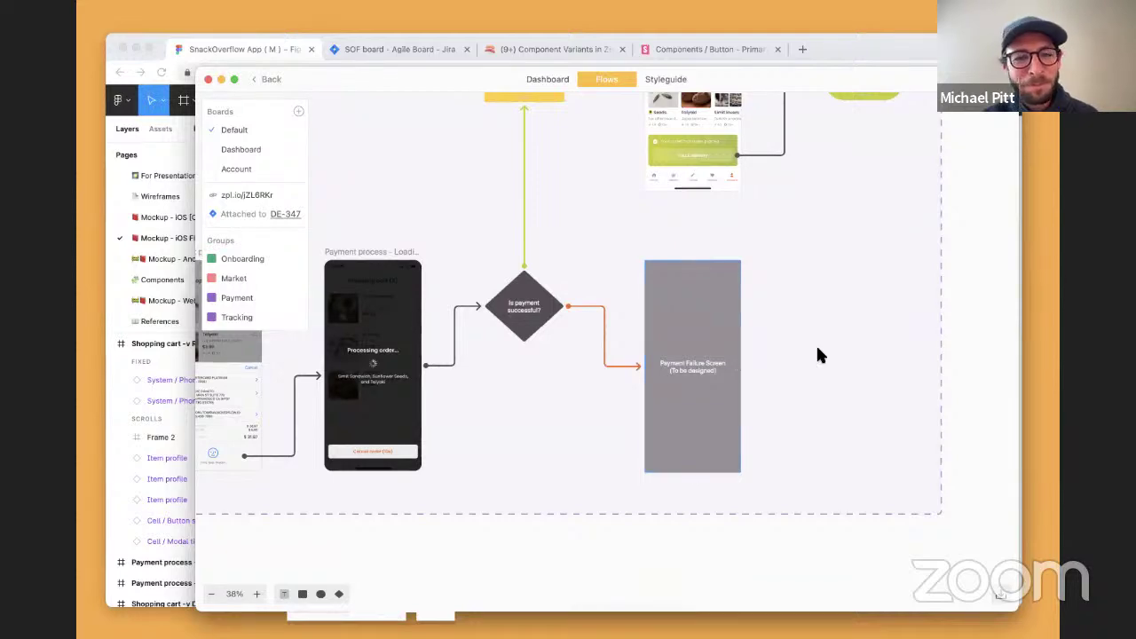
# - Zoom out to about 6% to see the Onboarding, Market, Payment and Tracking groups
pyautogui.scroll(-5, 733, 307)
pyautogui.scroll(-6, 621, 282)
pyautogui.scroll(-2, 533, 325)
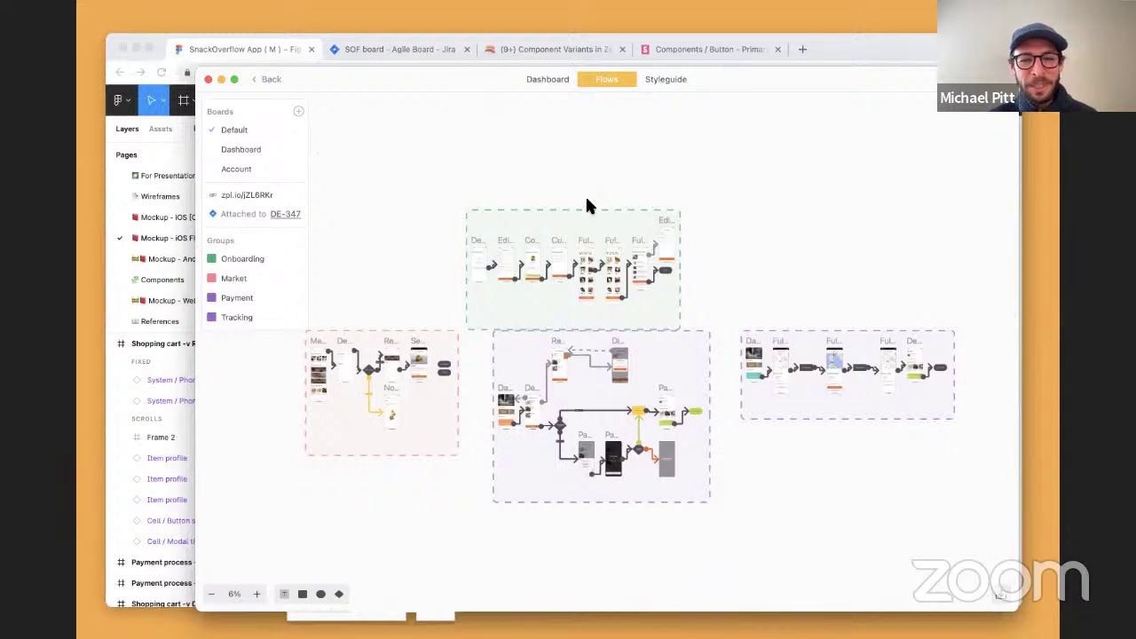
# - Open the project Dashboard and expand the Market section to view its screens
pyautogui.scroll(3, 583, 330)
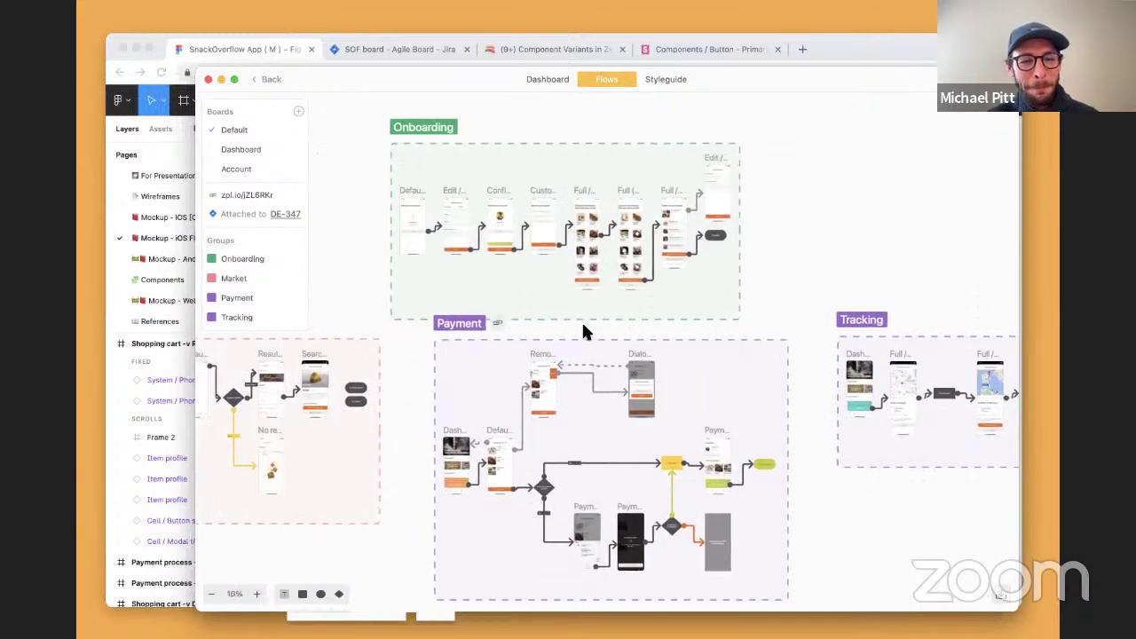
pyautogui.scroll(3, 583, 331)
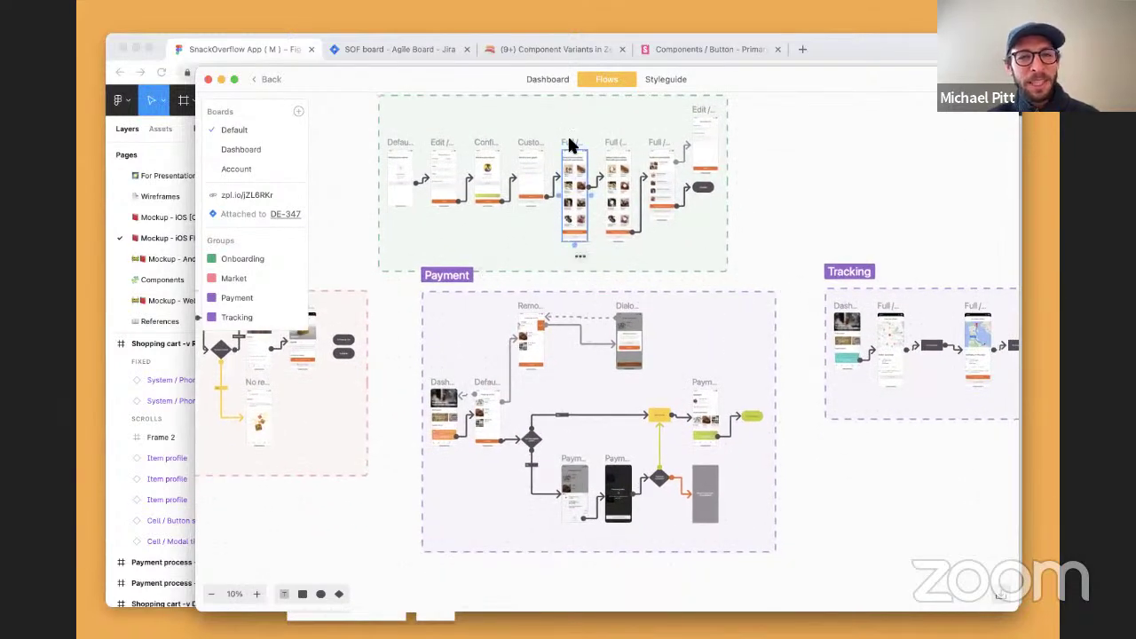
pyautogui.click(556, 78)
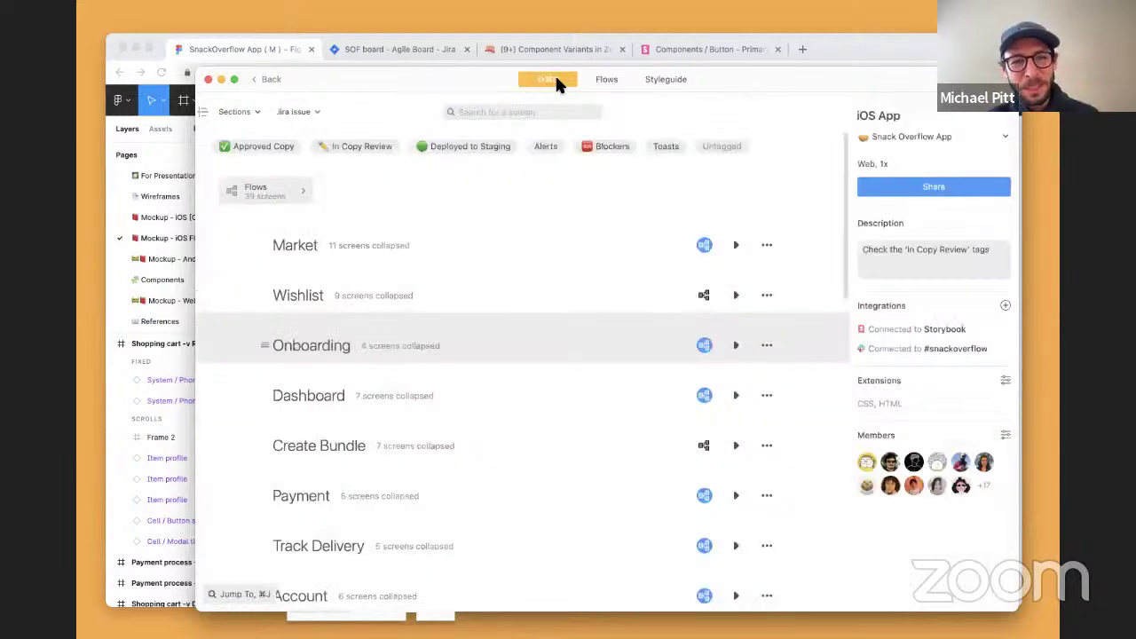
pyautogui.click(734, 247)
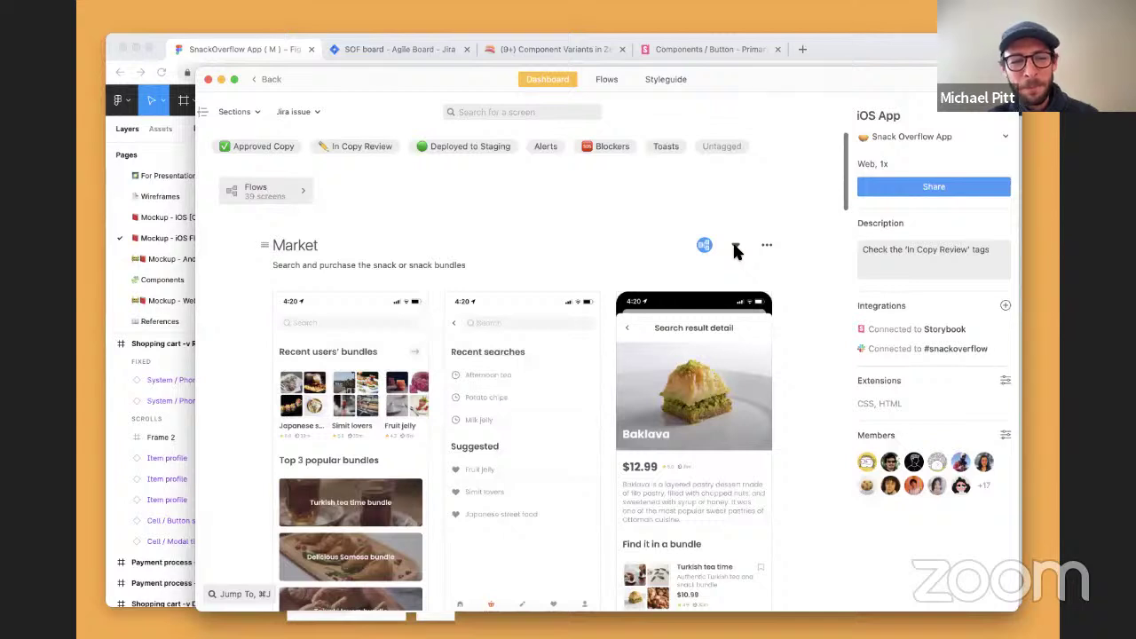
pyautogui.click(606, 79)
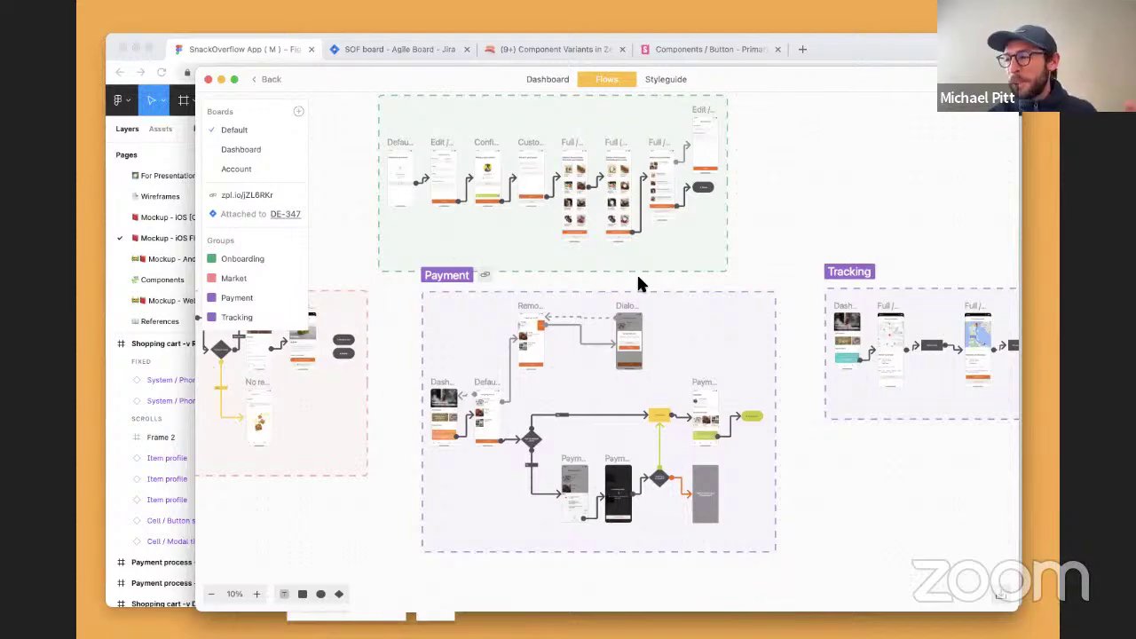
# - Compare the Market screens between Dashboard and Flows, then go back to the Snack Overflow projects list
pyautogui.click(546, 79)
pyautogui.scroll(-1, 534, 382)
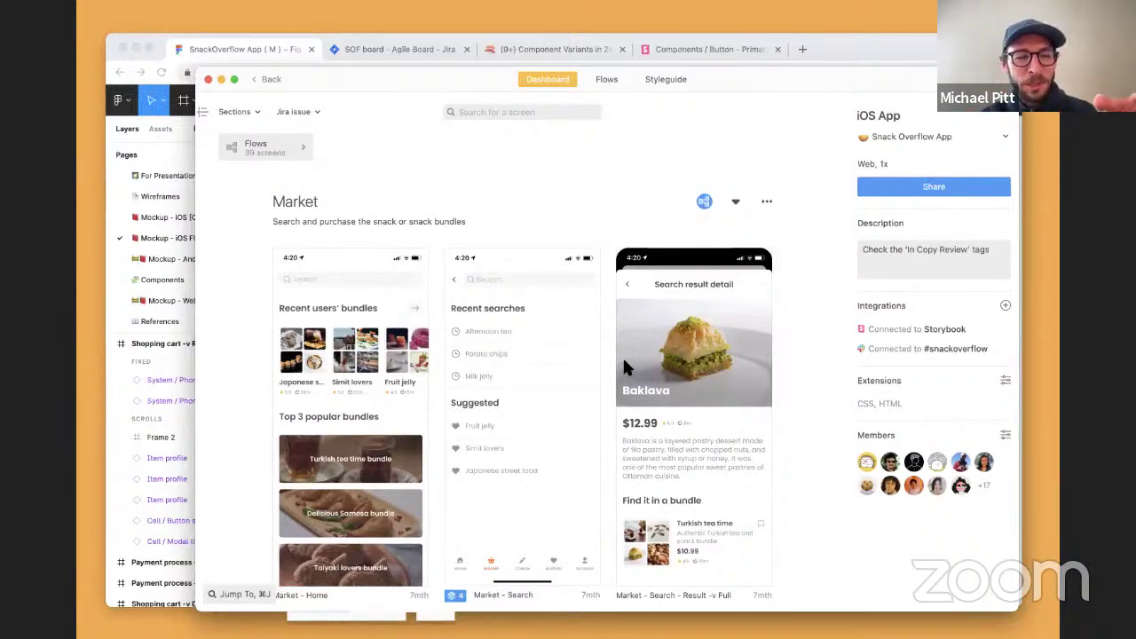
pyautogui.click(603, 80)
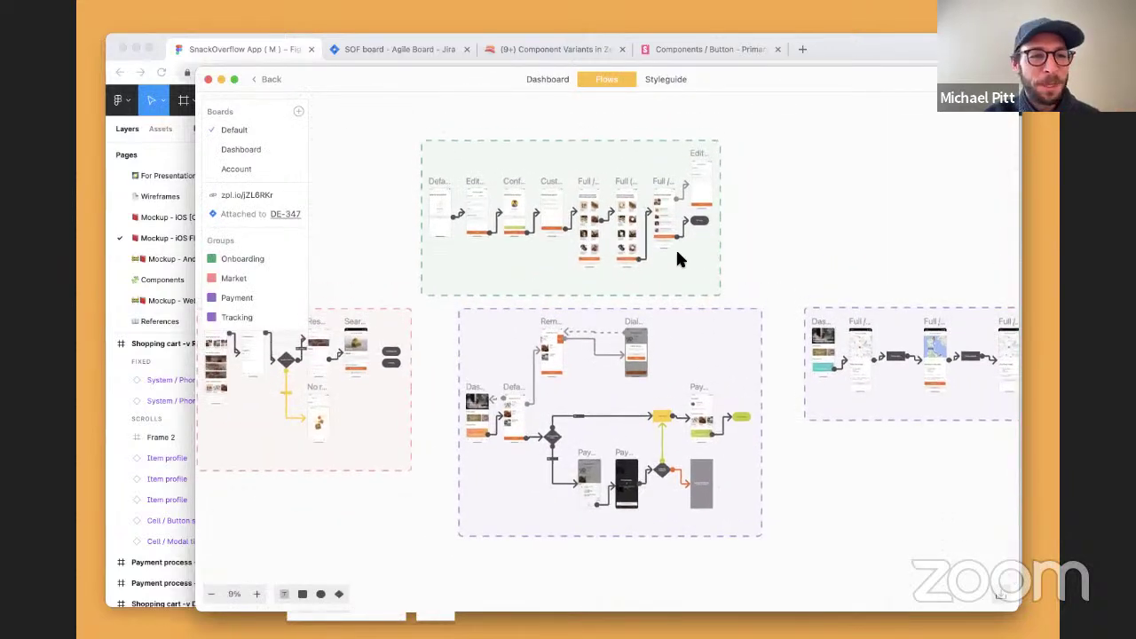
pyautogui.click(540, 78)
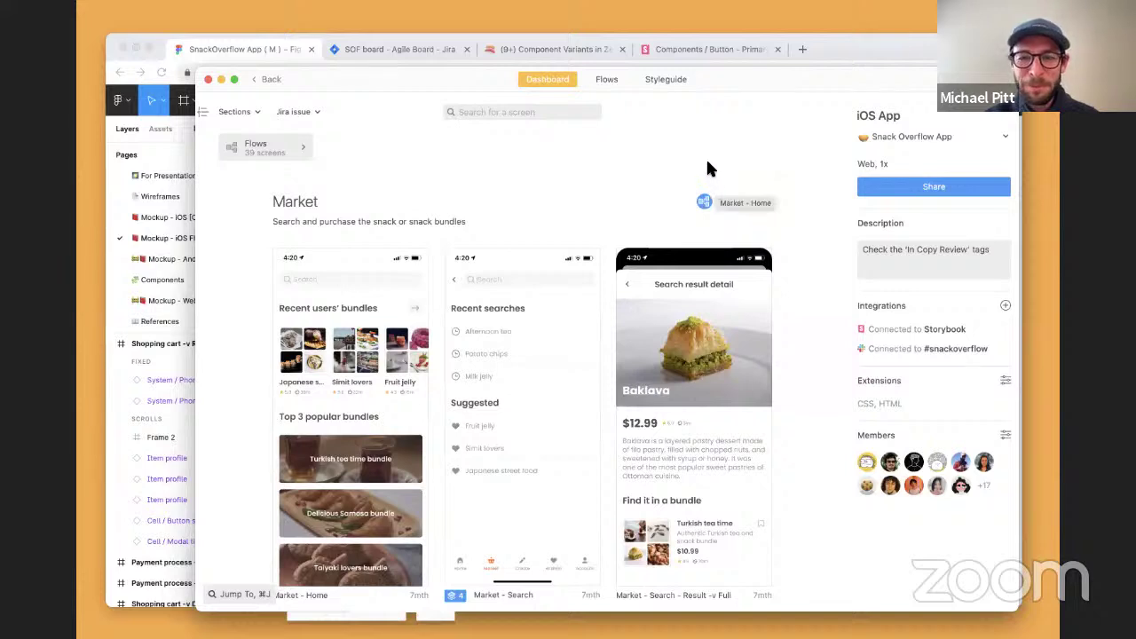
pyautogui.click(268, 79)
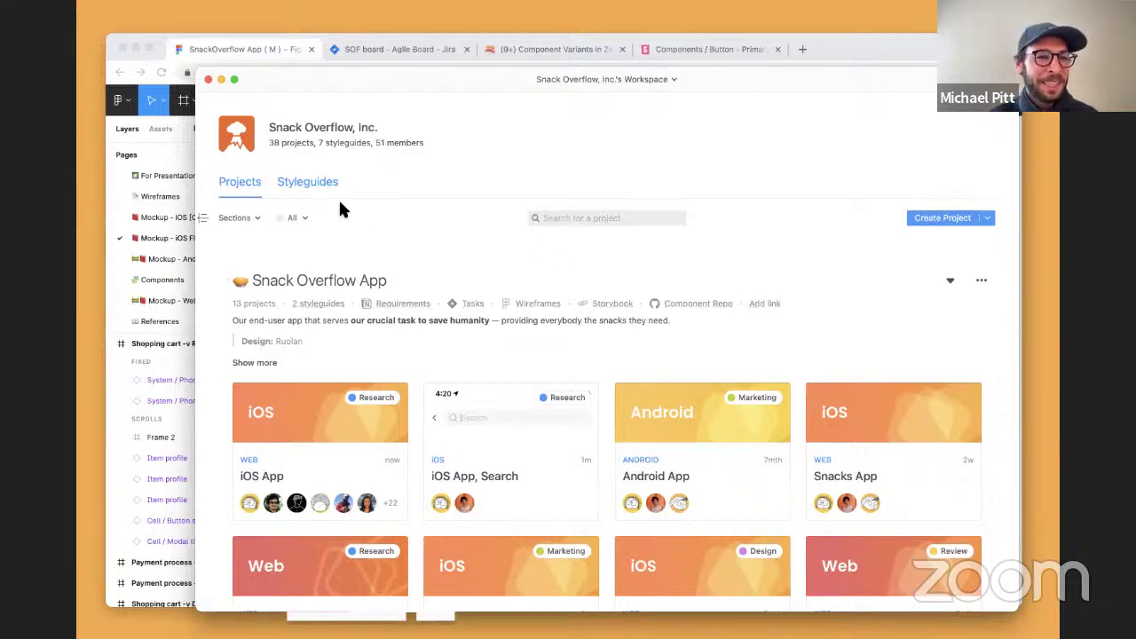
# - Bring Figma forward on the Mockup - iOS (Consumer) page, zoomed out to show all its sections
pyautogui.click(157, 149)
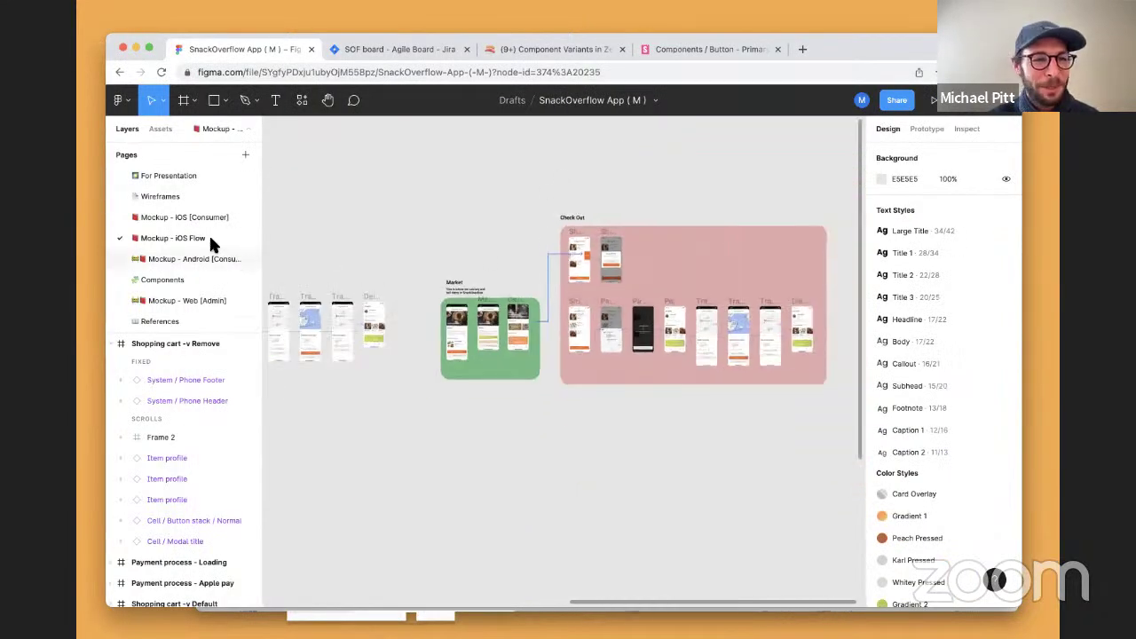
pyautogui.click(184, 217)
pyautogui.scroll(-5, 627, 322)
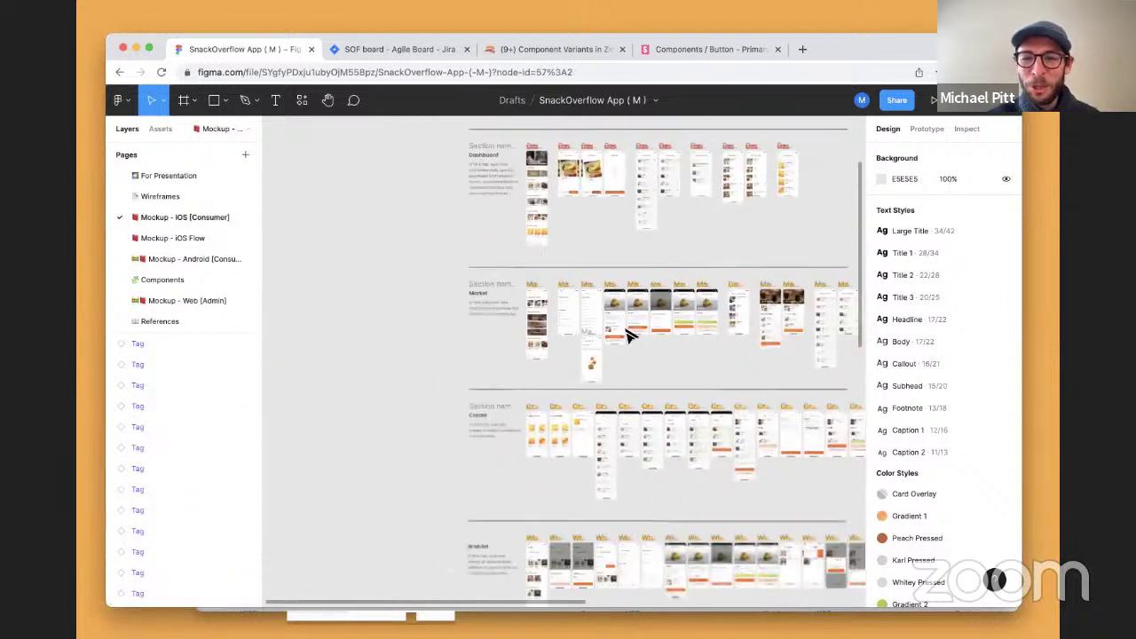
pyautogui.scroll(-5, 626, 337)
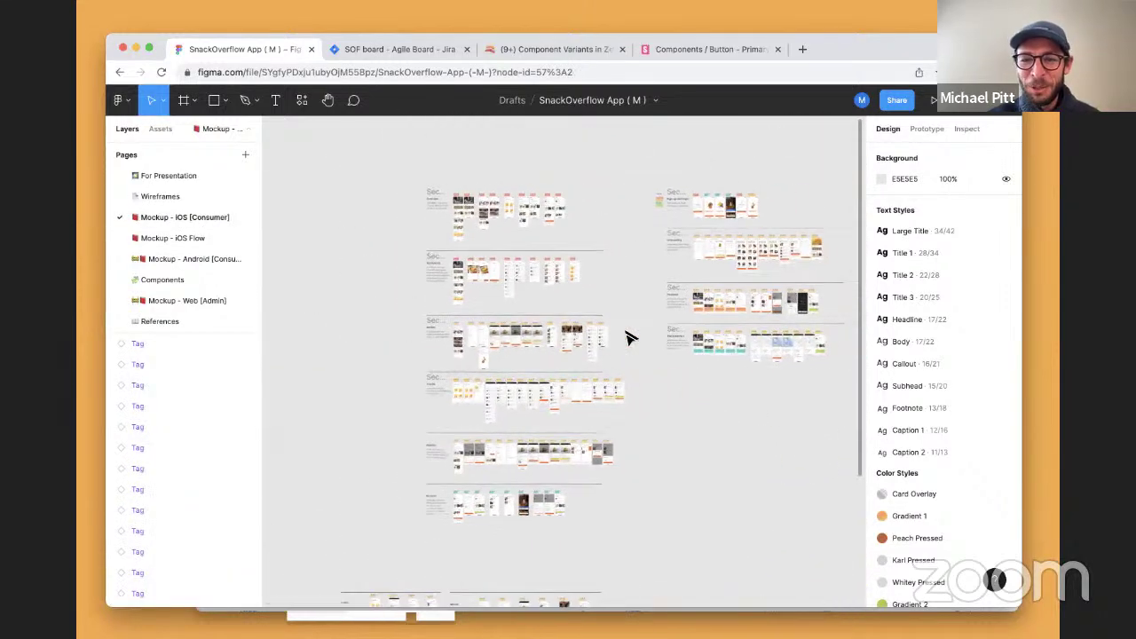